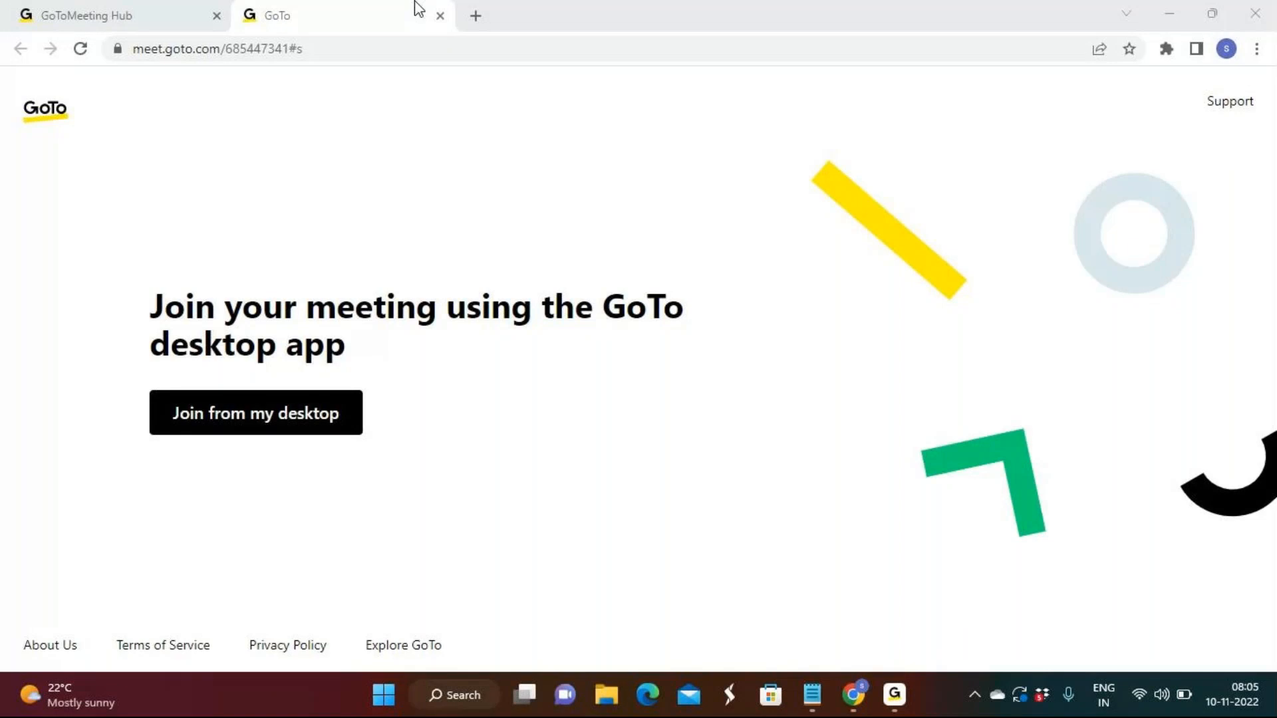
Close the GoTo meeting page and the GoToMeeting Hub page in the browser
{"action": "left_click", "coordinate": [440, 15]}
{"action": "left_click", "coordinate": [252, 16]}
{"action": "left_click", "coordinate": [217, 16]}
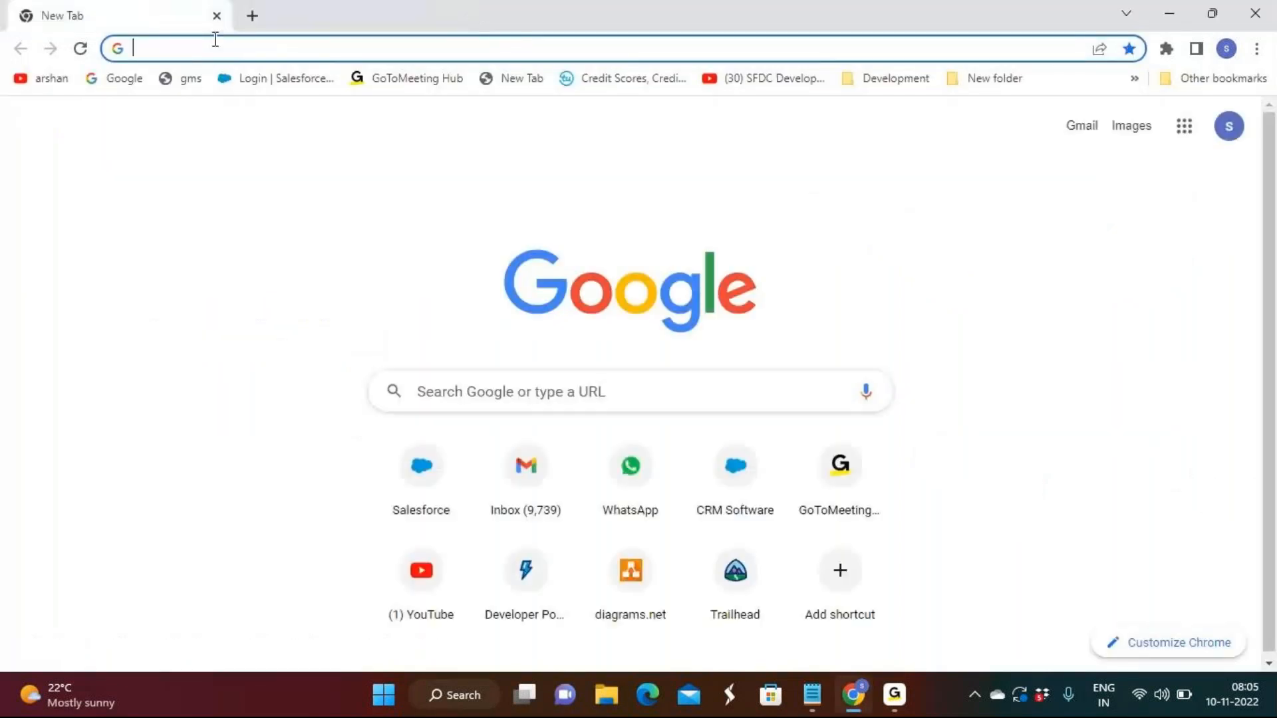
Open the Salesforce login page at login.salesforce.com
{"action": "type", "text": "logt"}
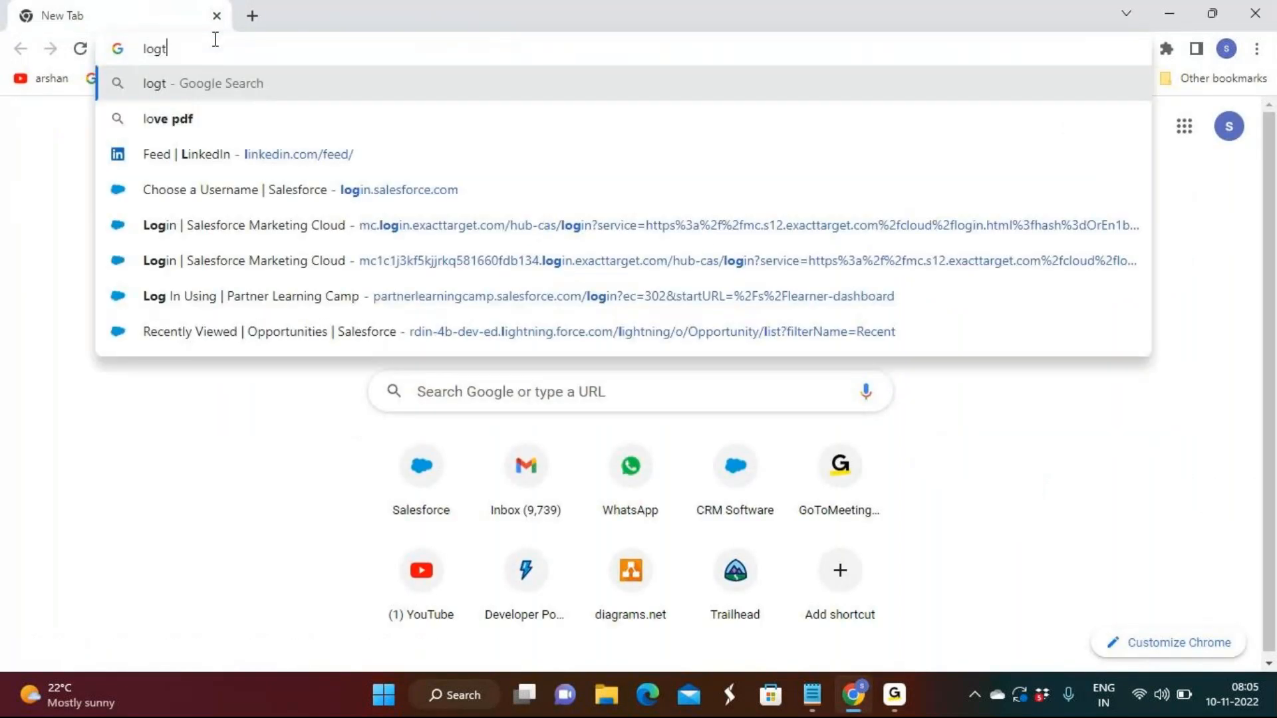
{"action": "key", "text": "Return"}
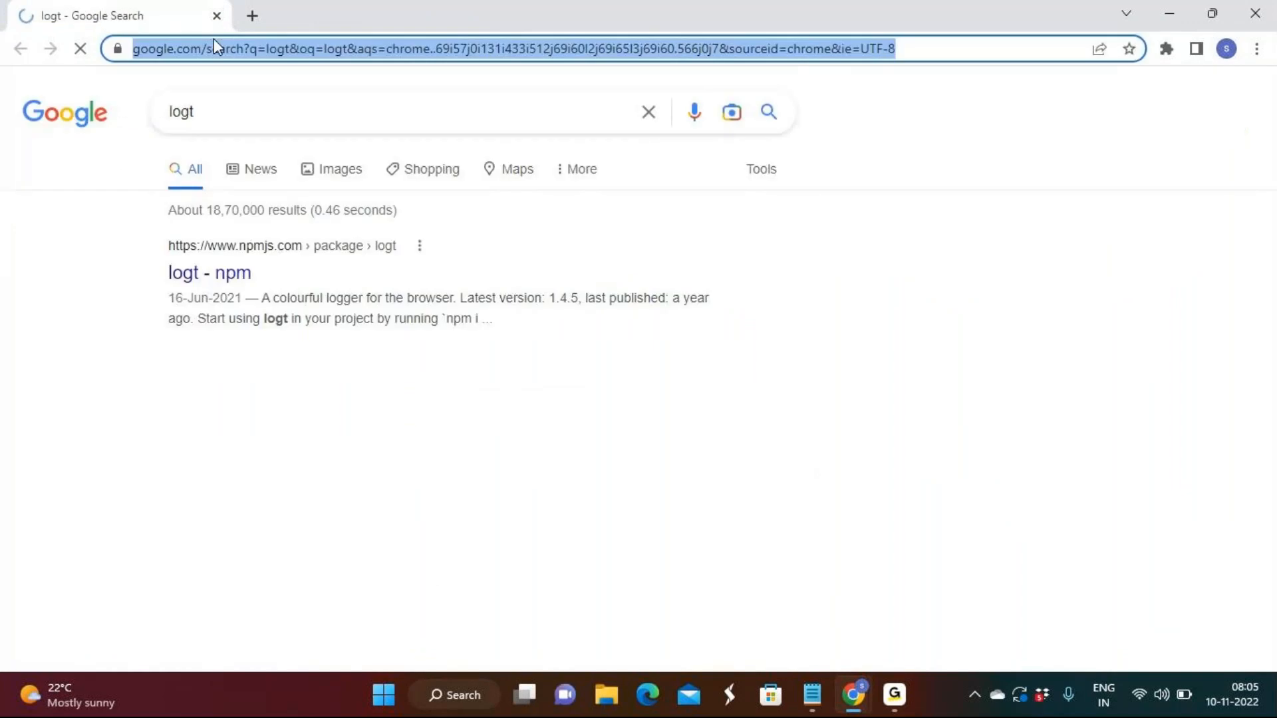
{"action": "type", "text": "login.salesforce.com"}
{"action": "key", "text": "Return"}
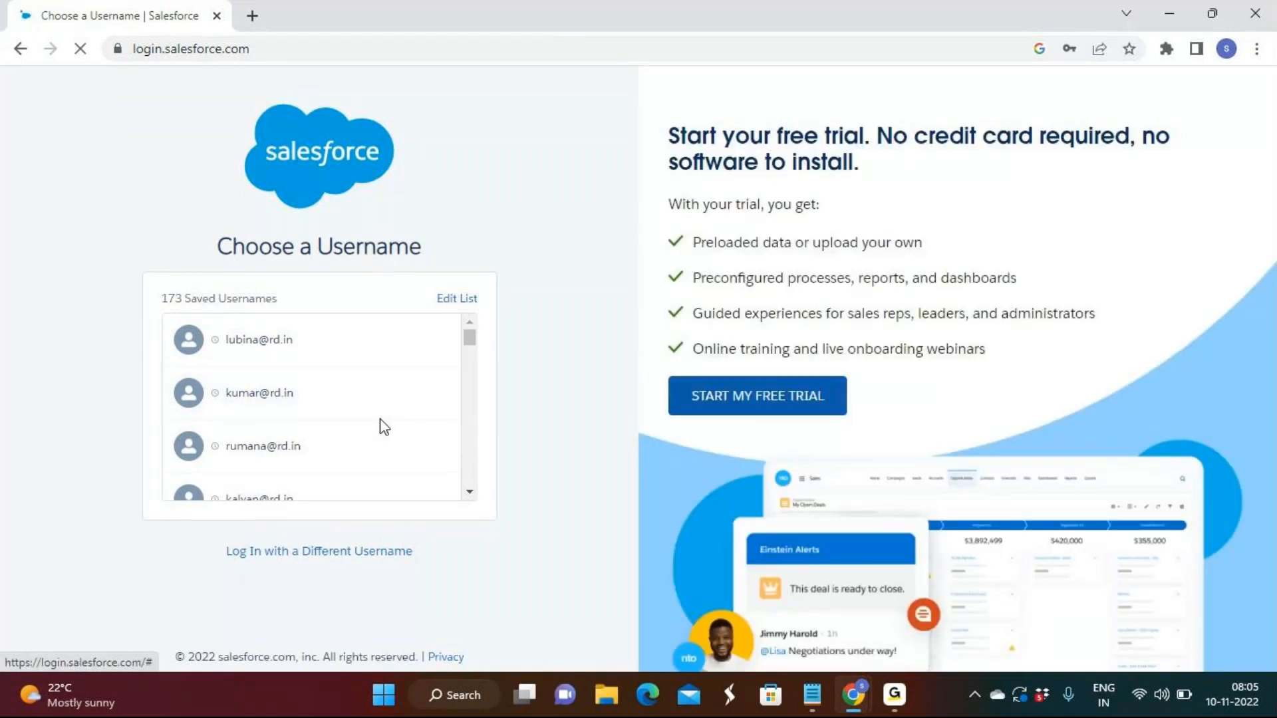
Log in to the Salesforce developer org with a saved username and its stored password
{"action": "left_click", "coordinate": [369, 359]}
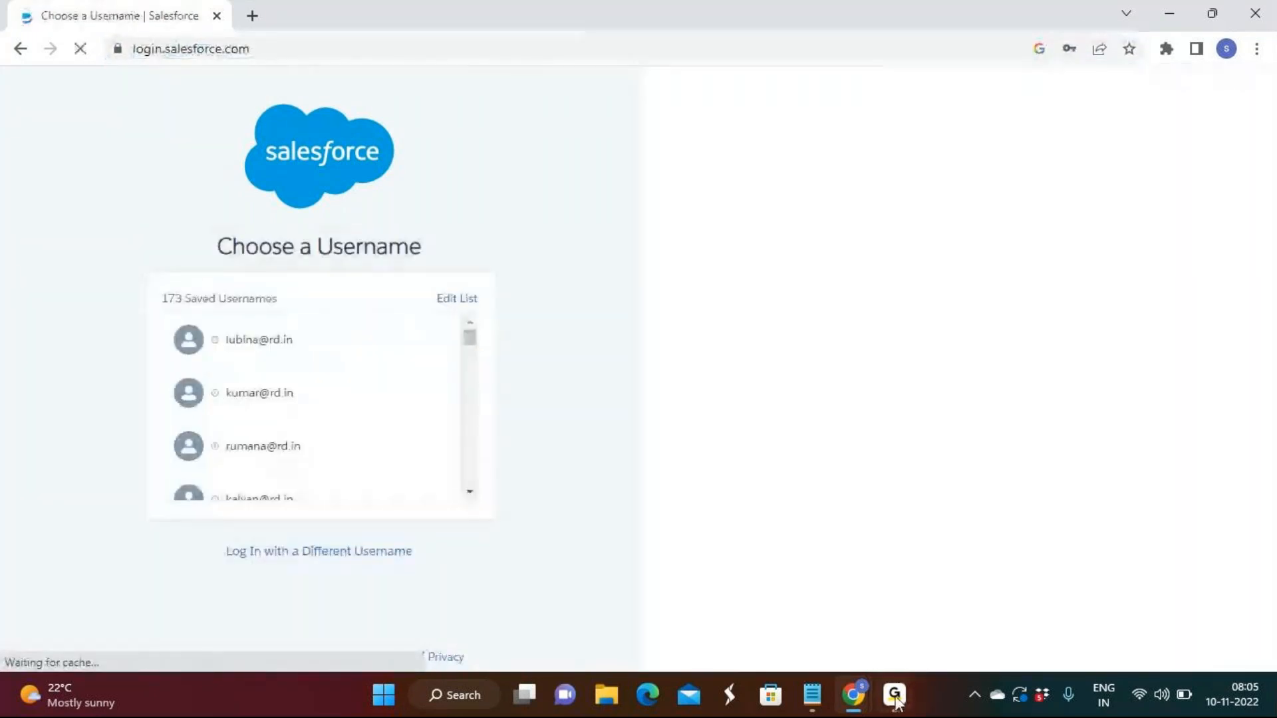
{"action": "left_click", "coordinate": [895, 696]}
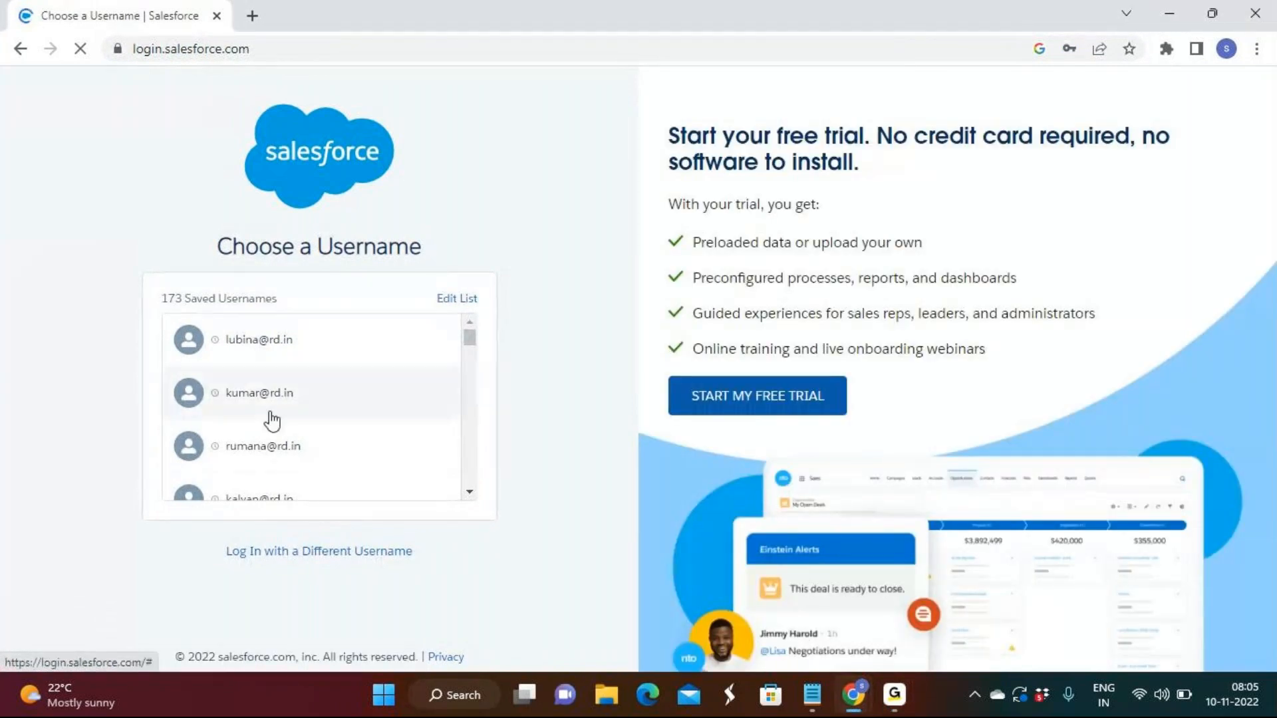
{"action": "scroll", "coordinate": [260, 419], "scroll_direction": "down", "scroll_amount": 2}
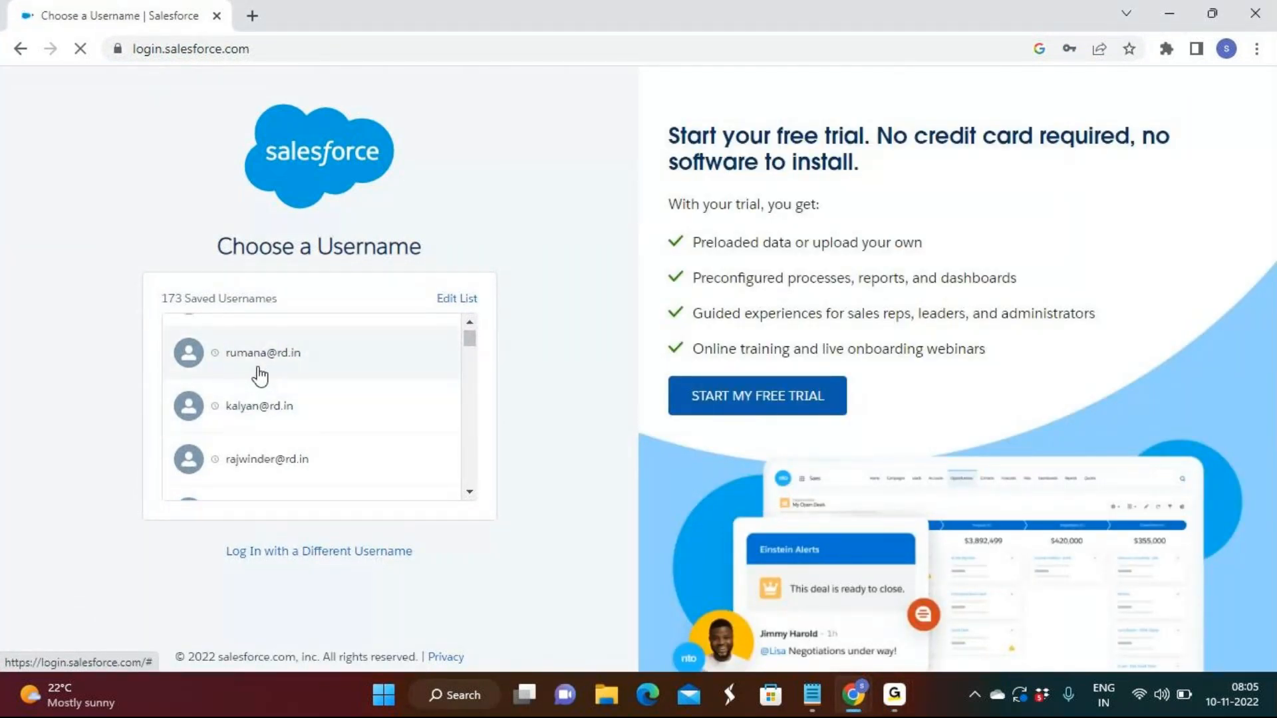
{"action": "left_click", "coordinate": [260, 376]}
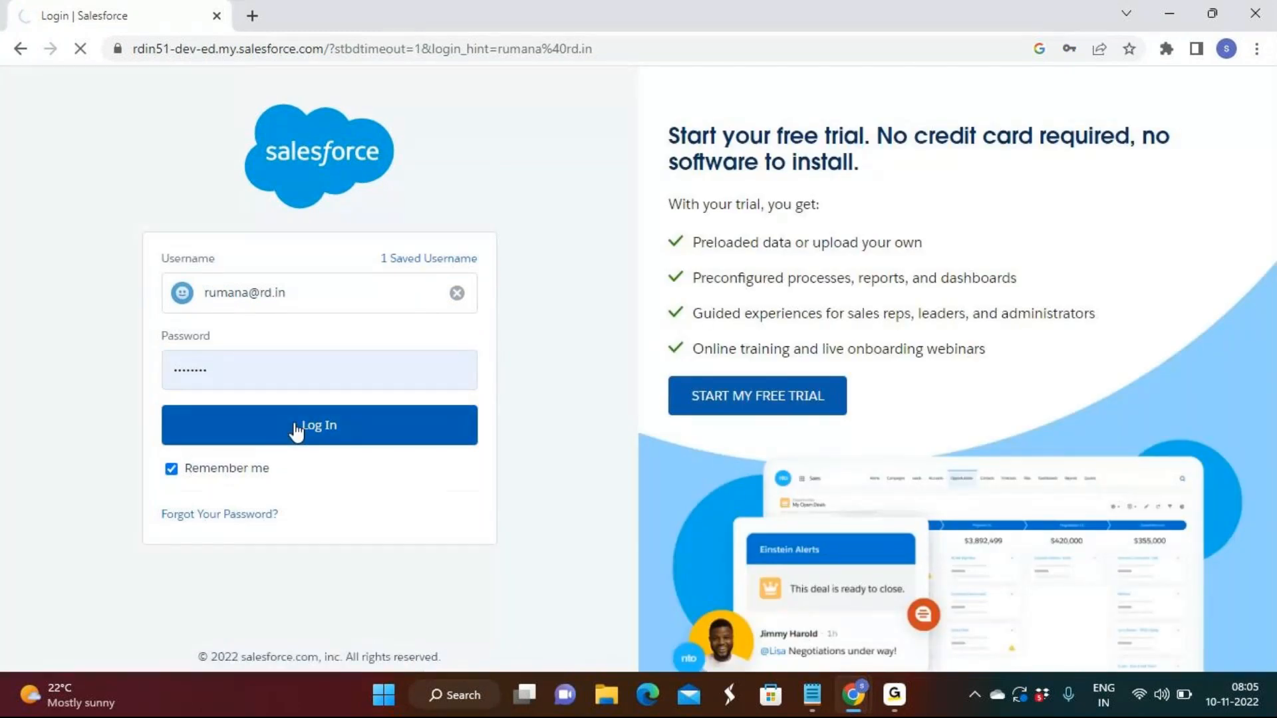
{"action": "left_click", "coordinate": [296, 429]}
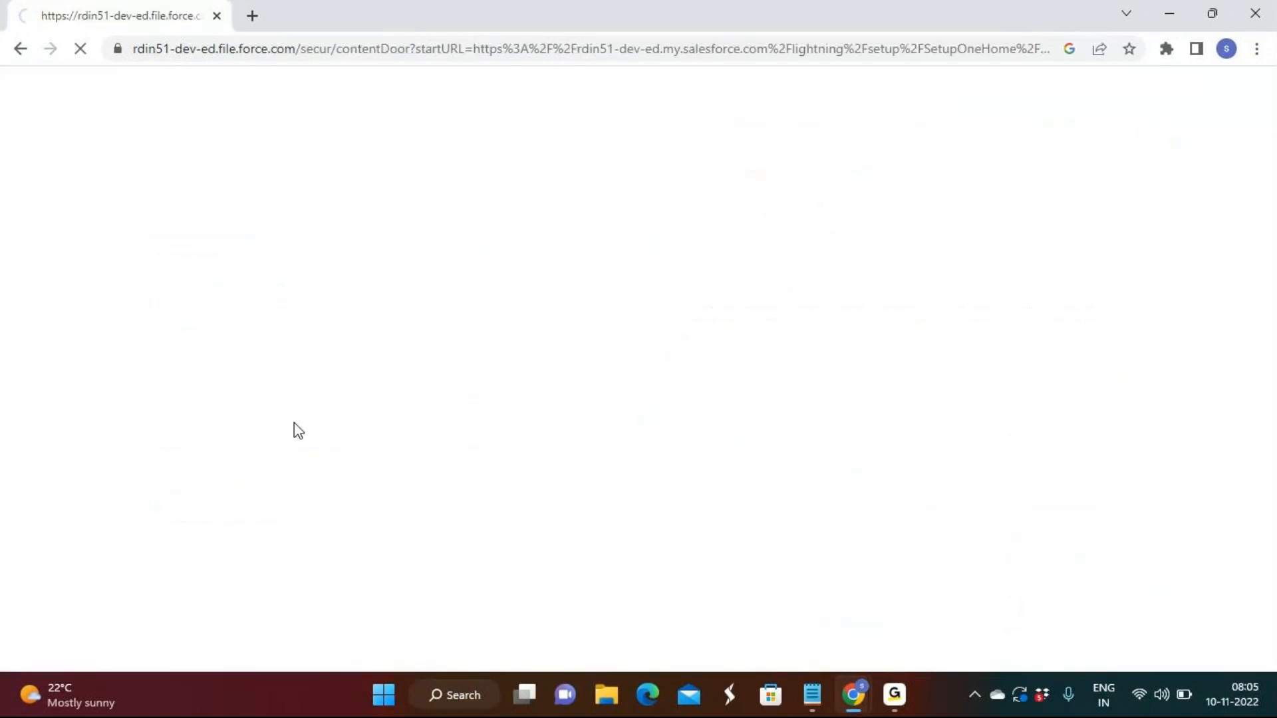
{"action": "left_click", "coordinate": [906, 698]}
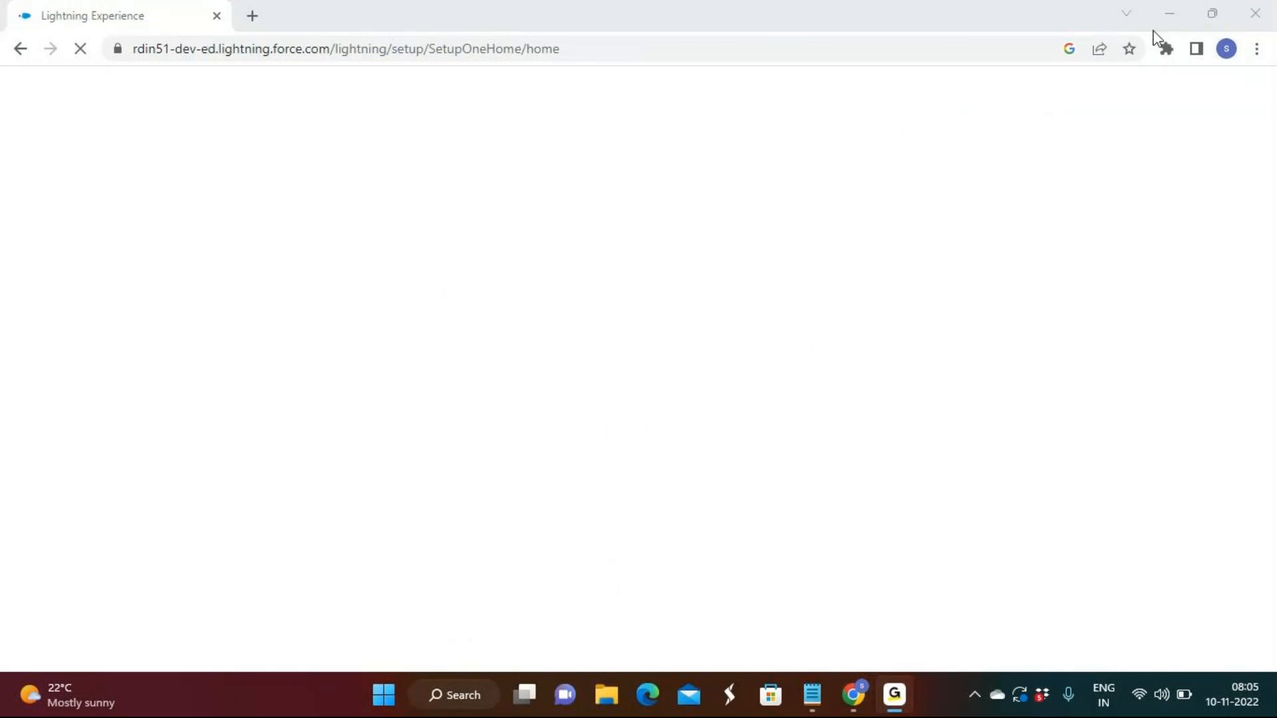
{"action": "left_click", "coordinate": [1176, 13]}
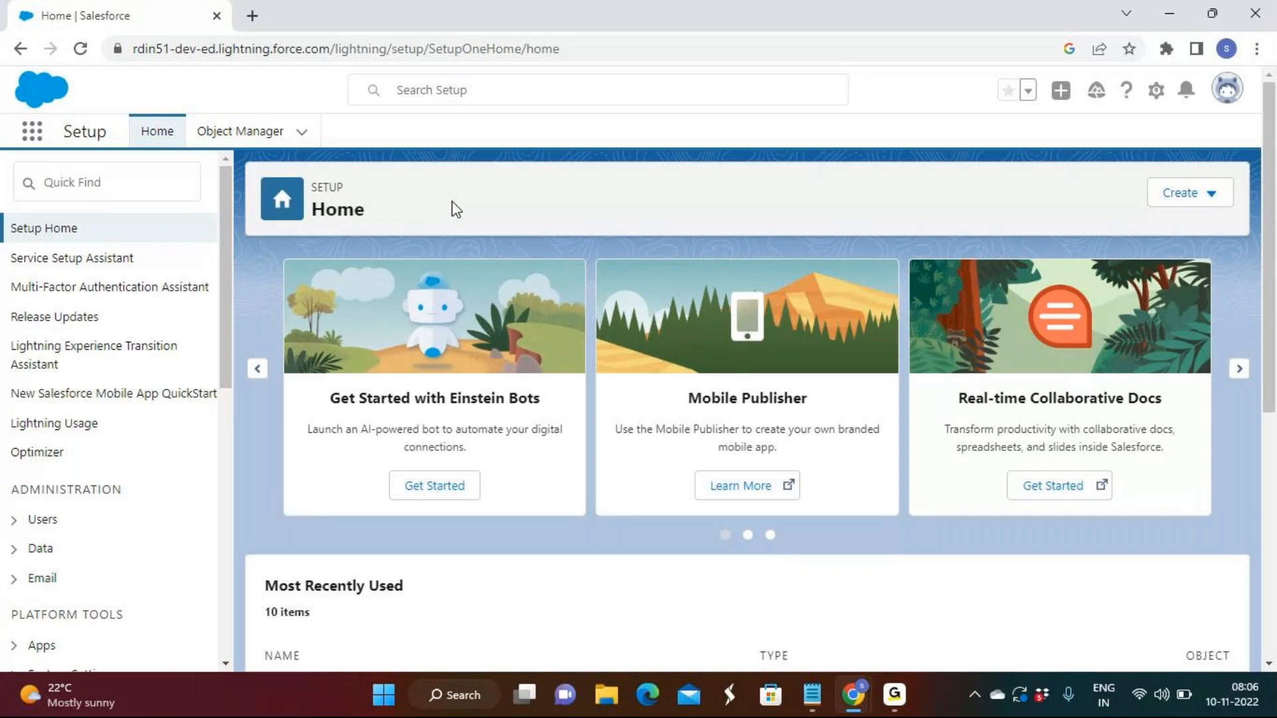
Open the Sales app from the full App Launcher list
{"action": "left_click", "coordinate": [33, 138]}
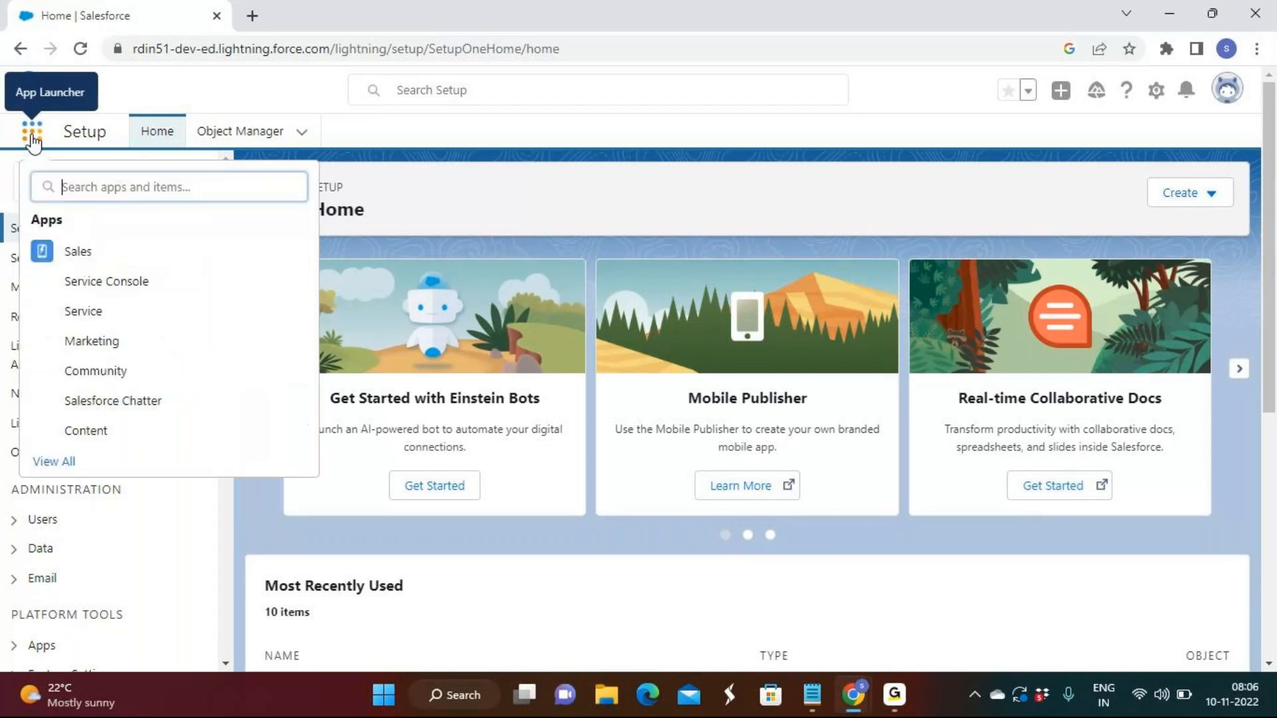
{"action": "left_click", "coordinate": [55, 461]}
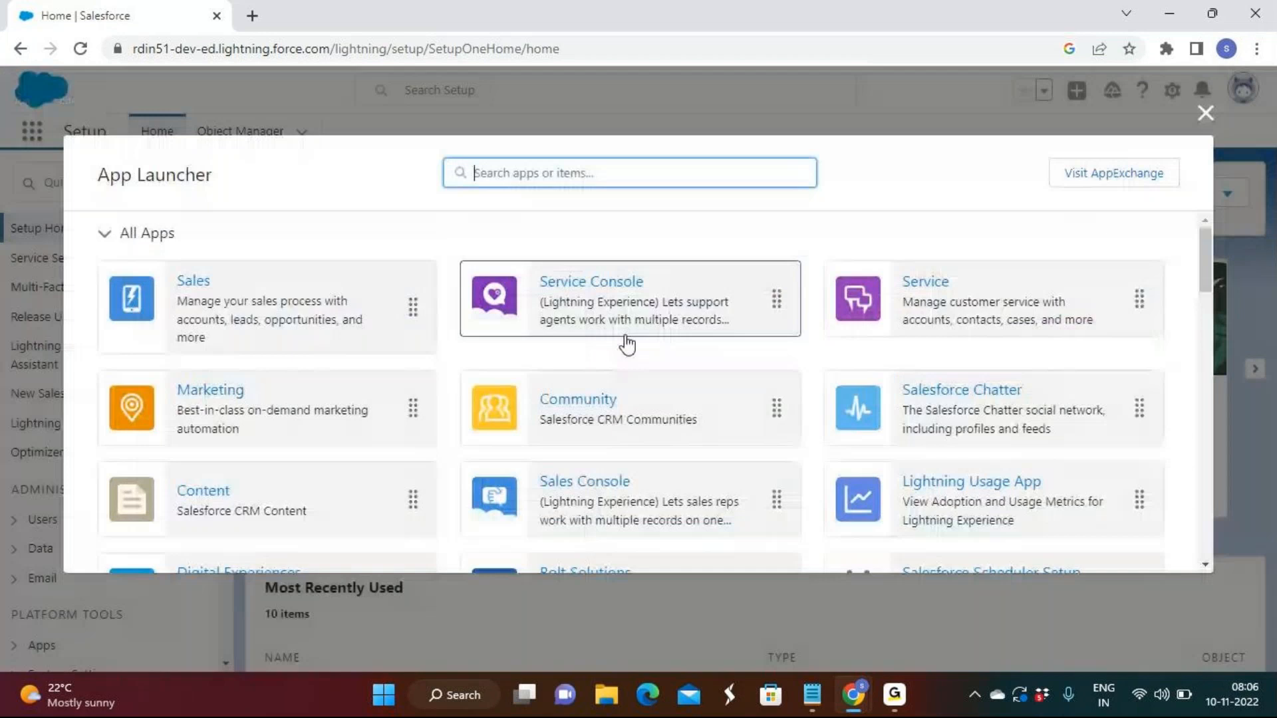
{"action": "scroll", "coordinate": [562, 455], "scroll_direction": "down", "scroll_amount": 3}
{"action": "scroll", "coordinate": [563, 455], "scroll_direction": "up", "scroll_amount": 3}
{"action": "left_click", "coordinate": [193, 282]}
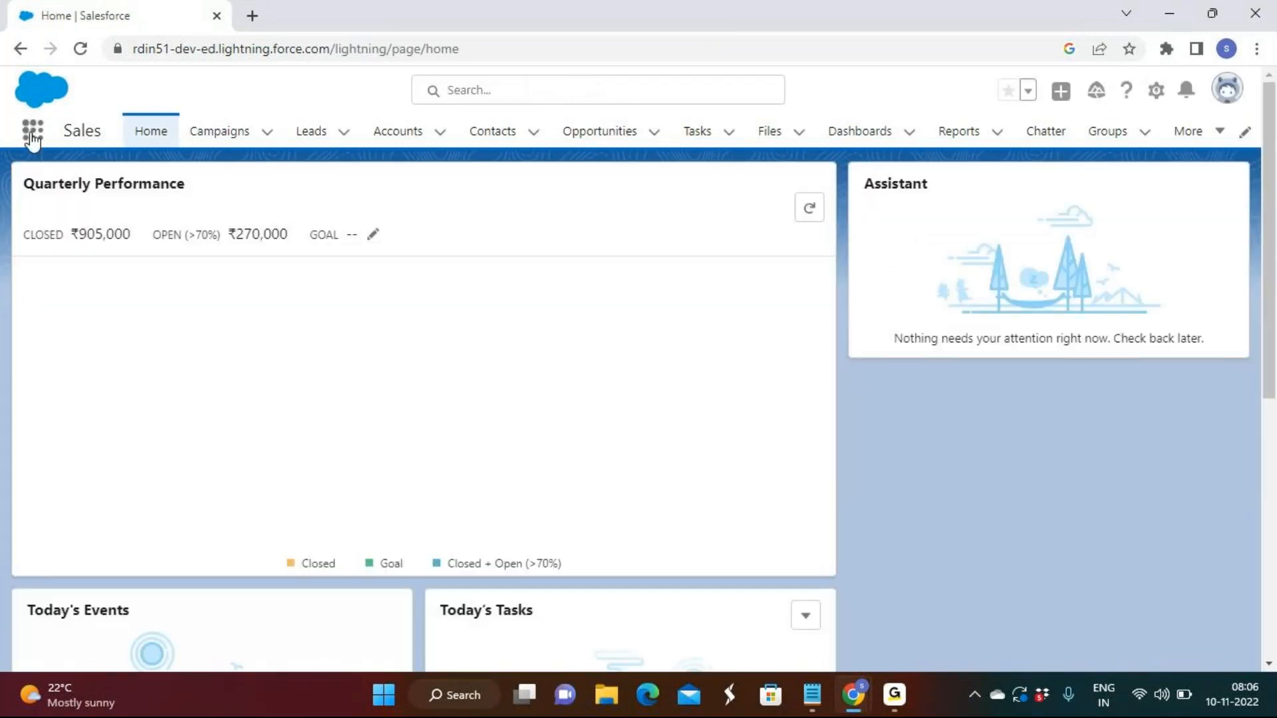
Switch to the Rd Sales App using the full list of apps
{"action": "left_click", "coordinate": [33, 132]}
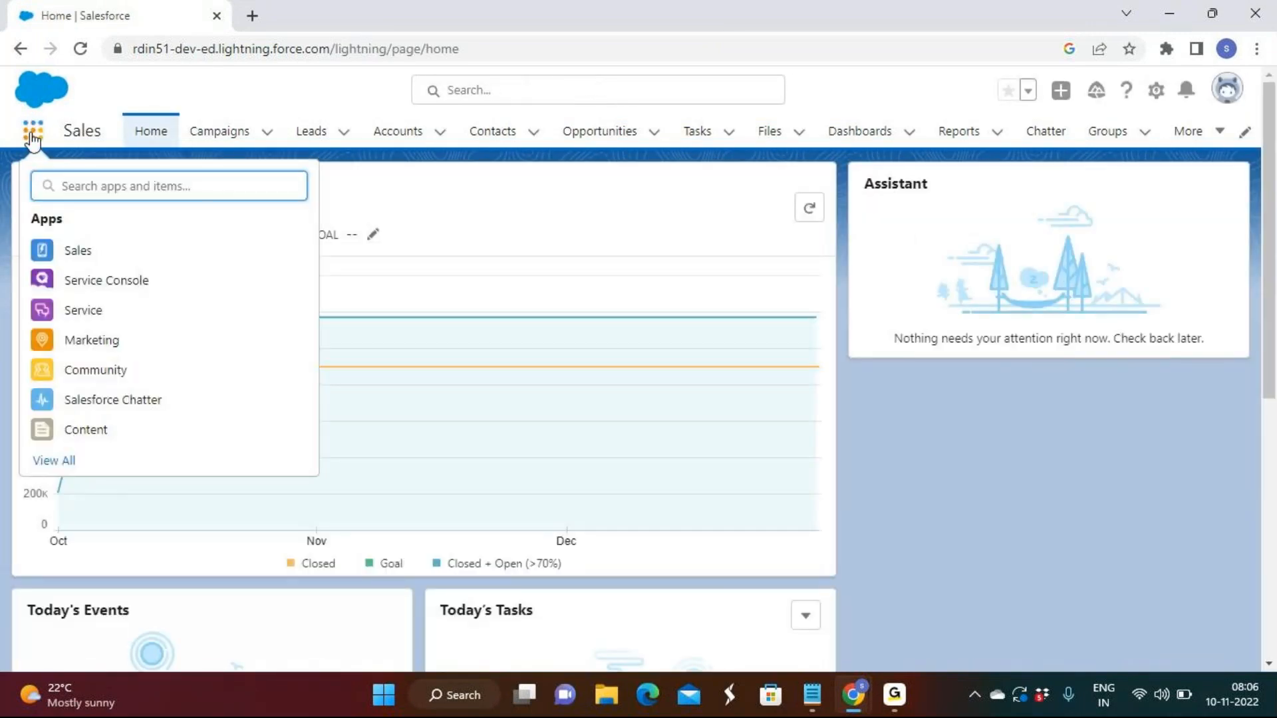
{"action": "left_click", "coordinate": [44, 464]}
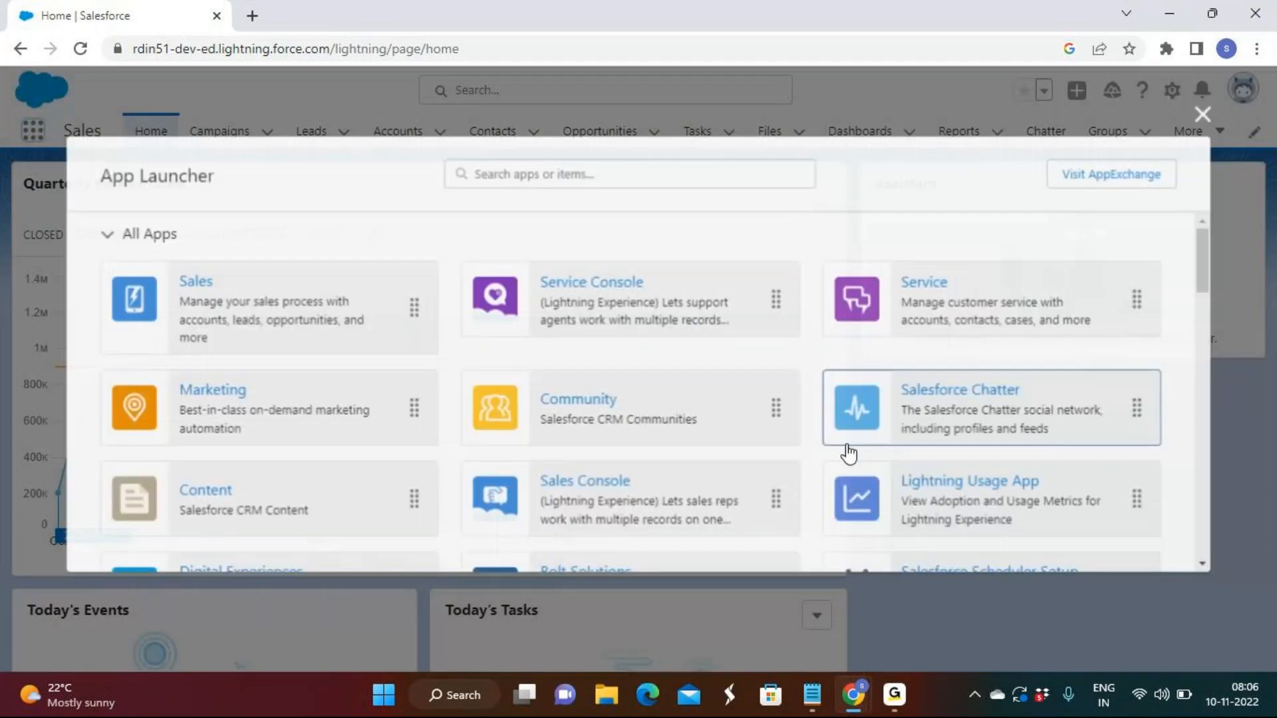
{"action": "scroll", "coordinate": [251, 512], "scroll_direction": "down", "scroll_amount": 3}
{"action": "left_click", "coordinate": [241, 487]}
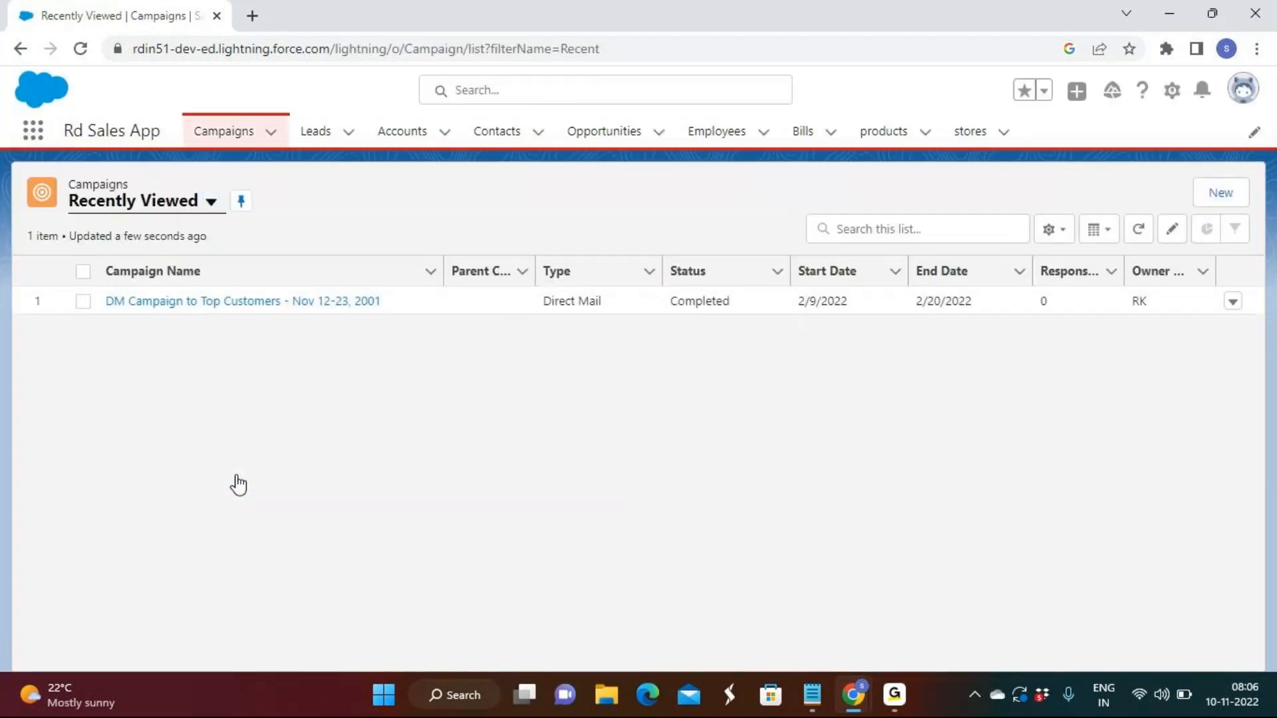
Examine the Account Name lookup field in a new contact form, and close the form without saving
{"action": "left_click", "coordinate": [518, 138]}
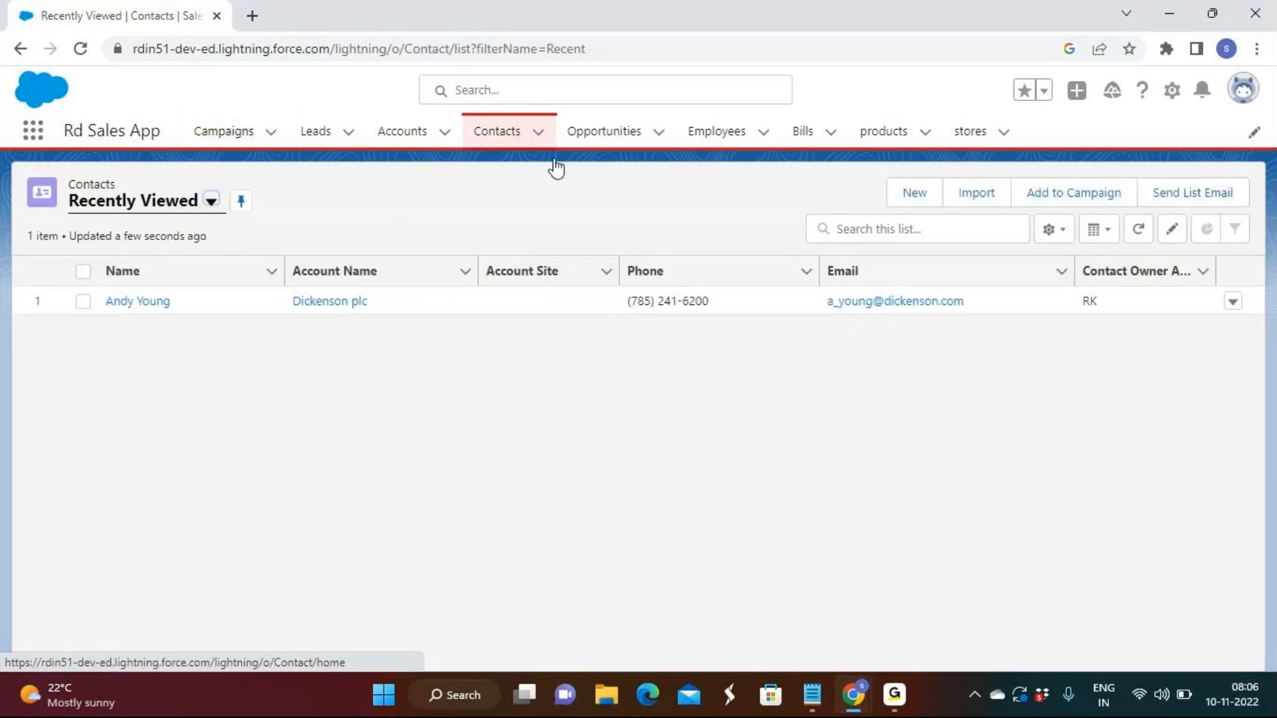
{"action": "left_click", "coordinate": [916, 195]}
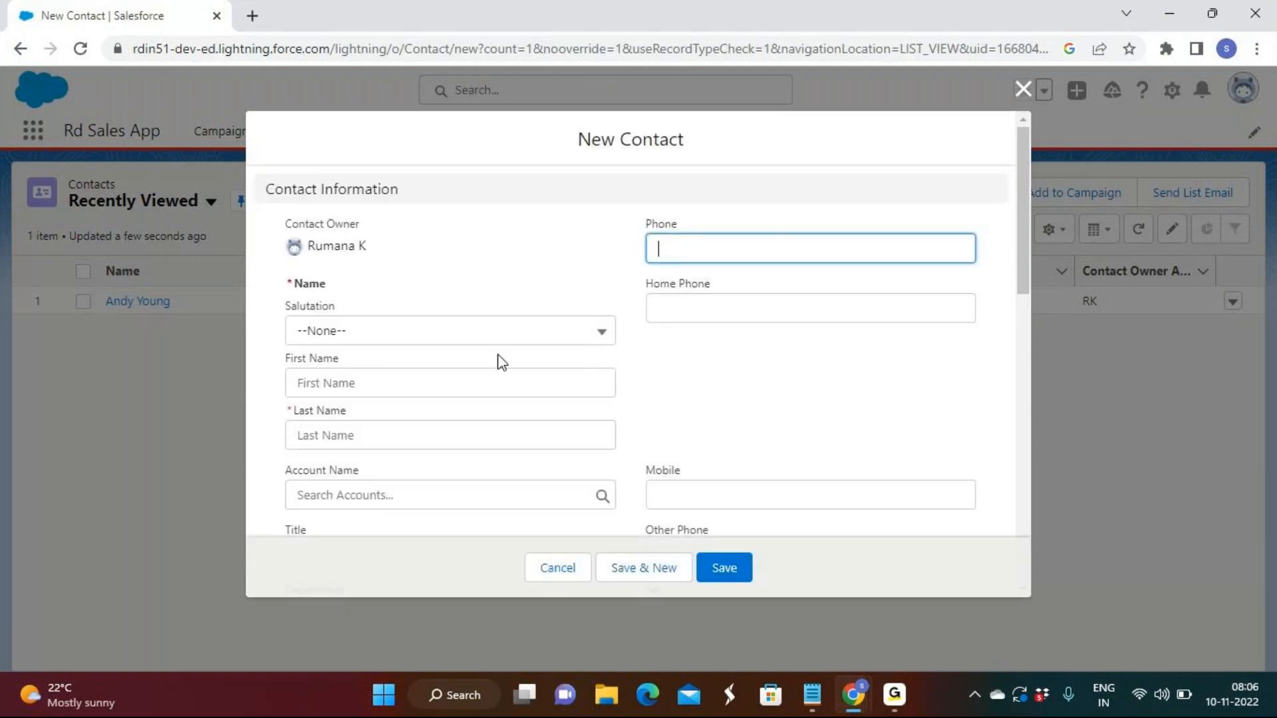
{"action": "scroll", "coordinate": [500, 362], "scroll_direction": "down", "scroll_amount": 1}
{"action": "left_click", "coordinate": [293, 400]}
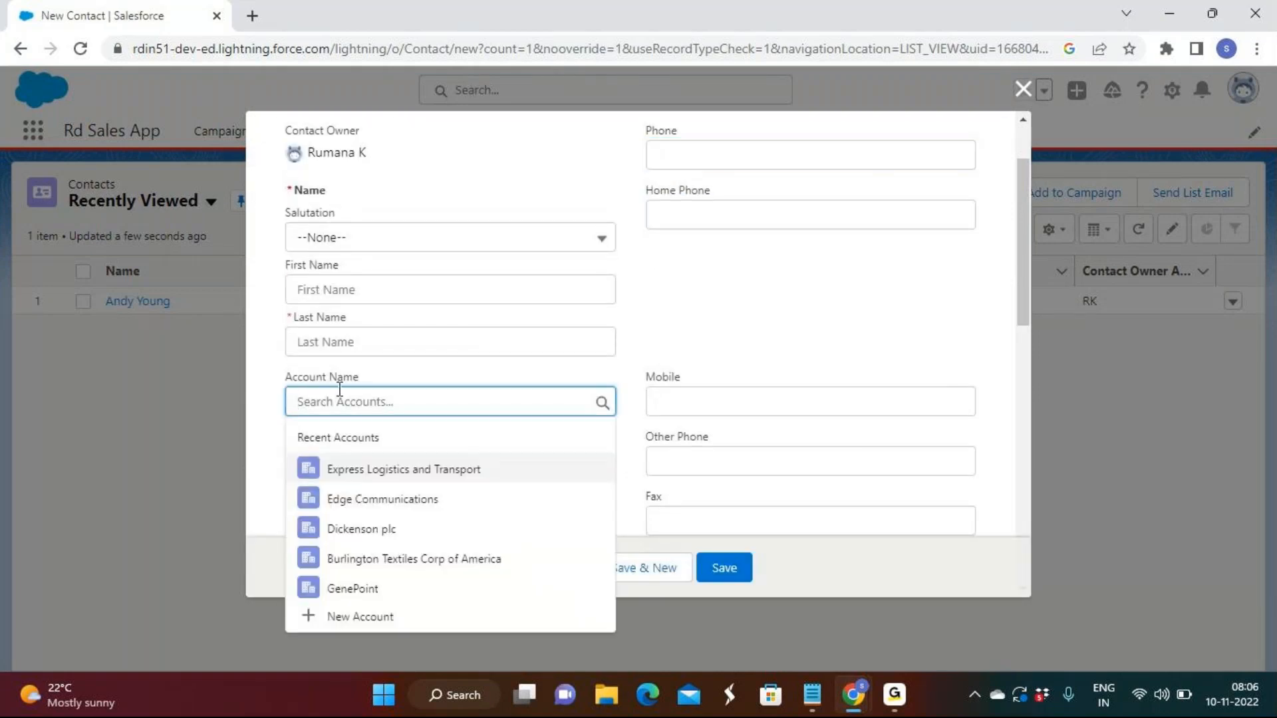
{"action": "left_click_drag", "start_coordinate": [380, 378], "coordinate": [253, 378]}
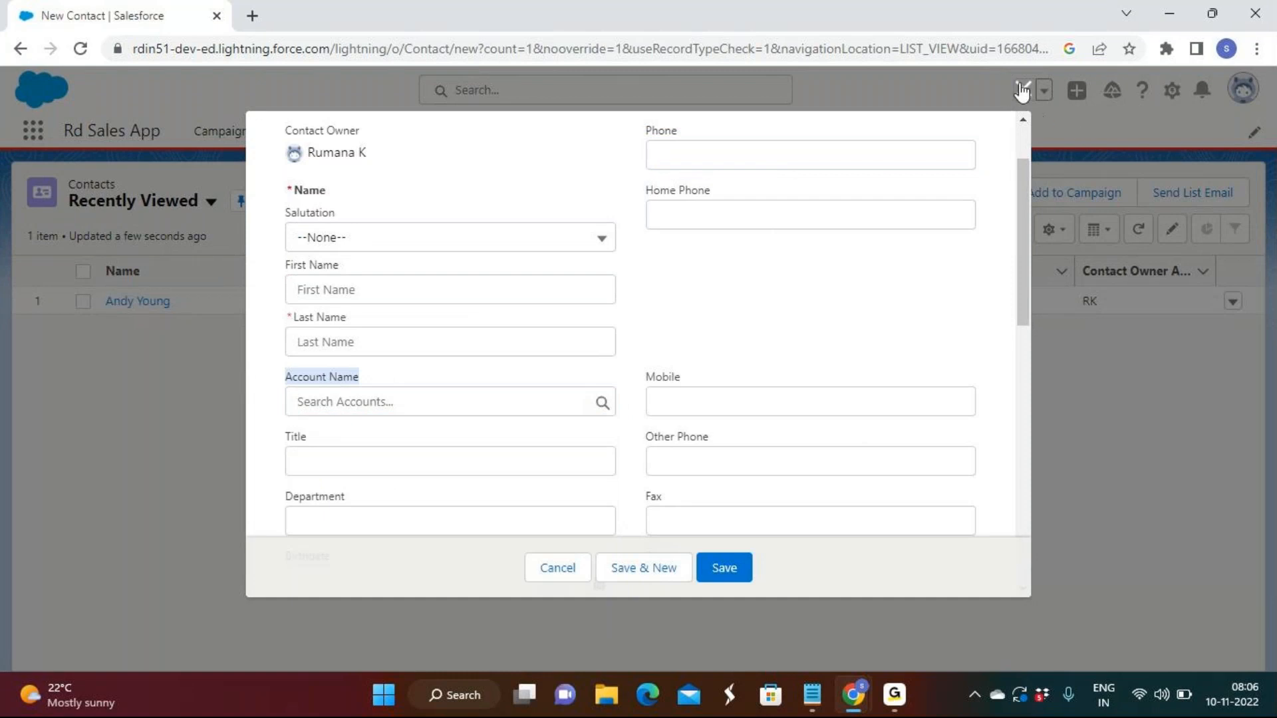
{"action": "key", "text": "Escape"}
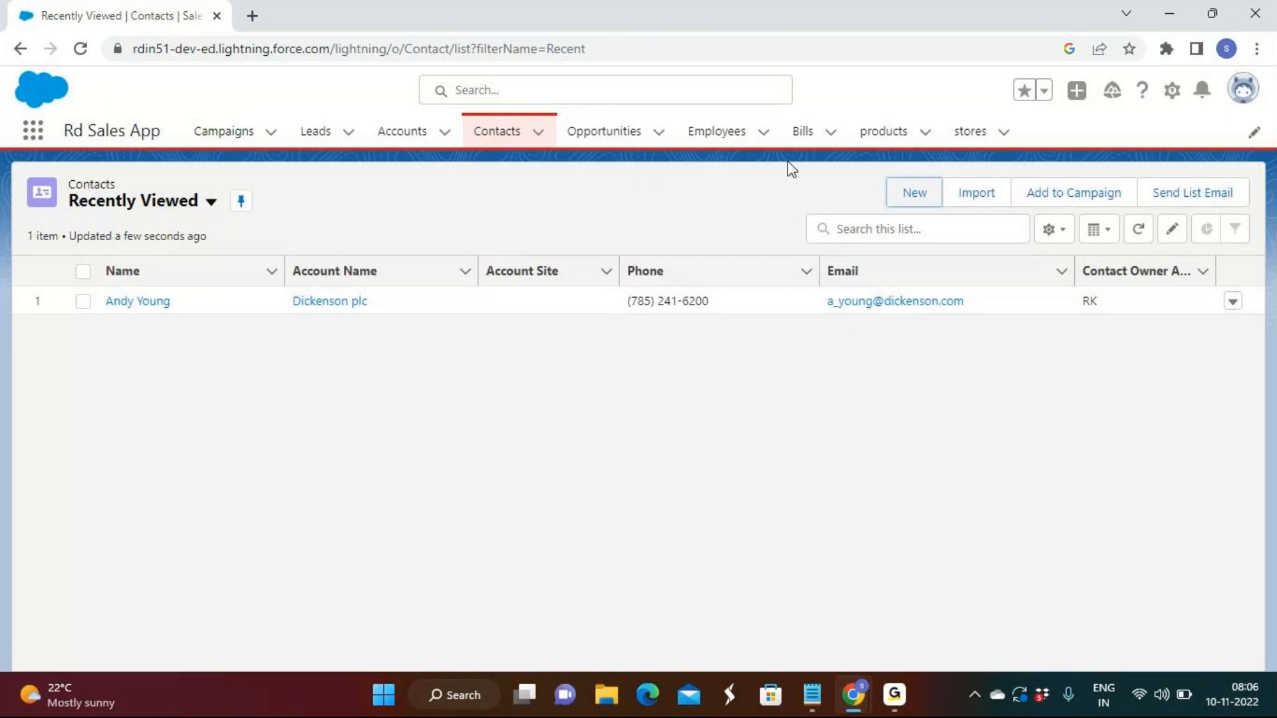
Examine the Account Name lookup field in a new opportunity form, and close the form without saving
{"action": "left_click", "coordinate": [729, 138]}
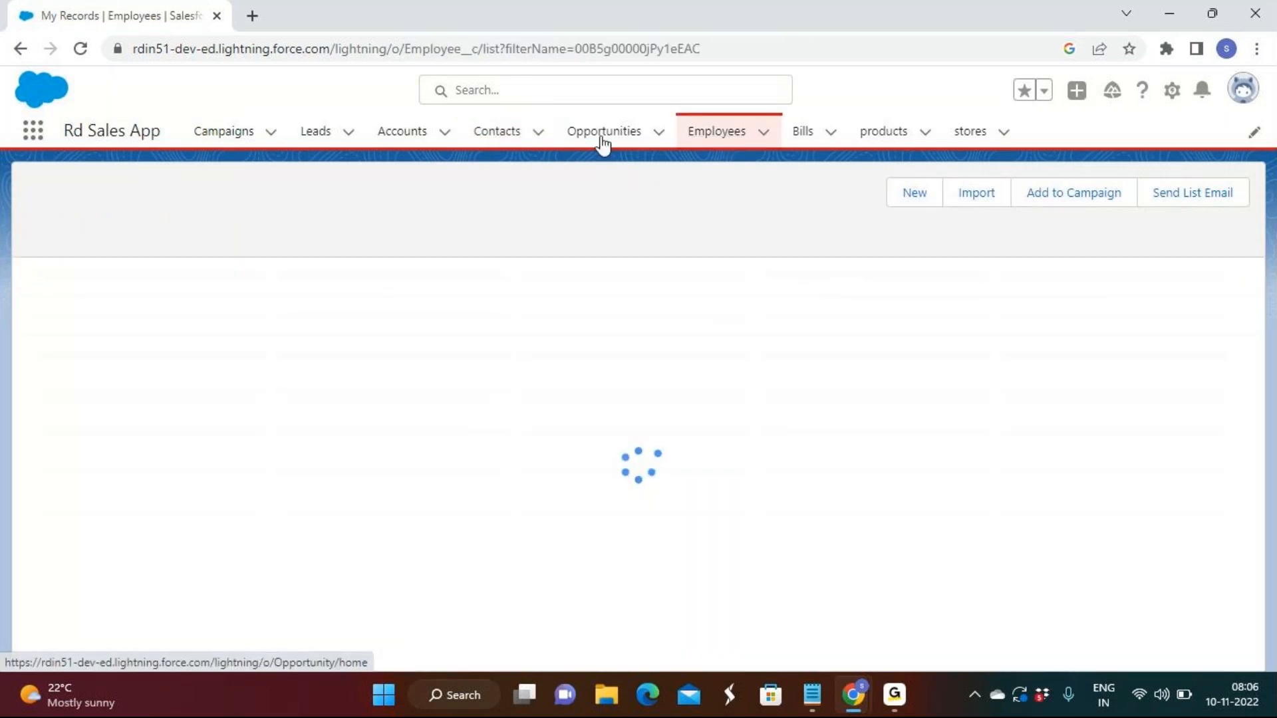
{"action": "left_click", "coordinate": [602, 140]}
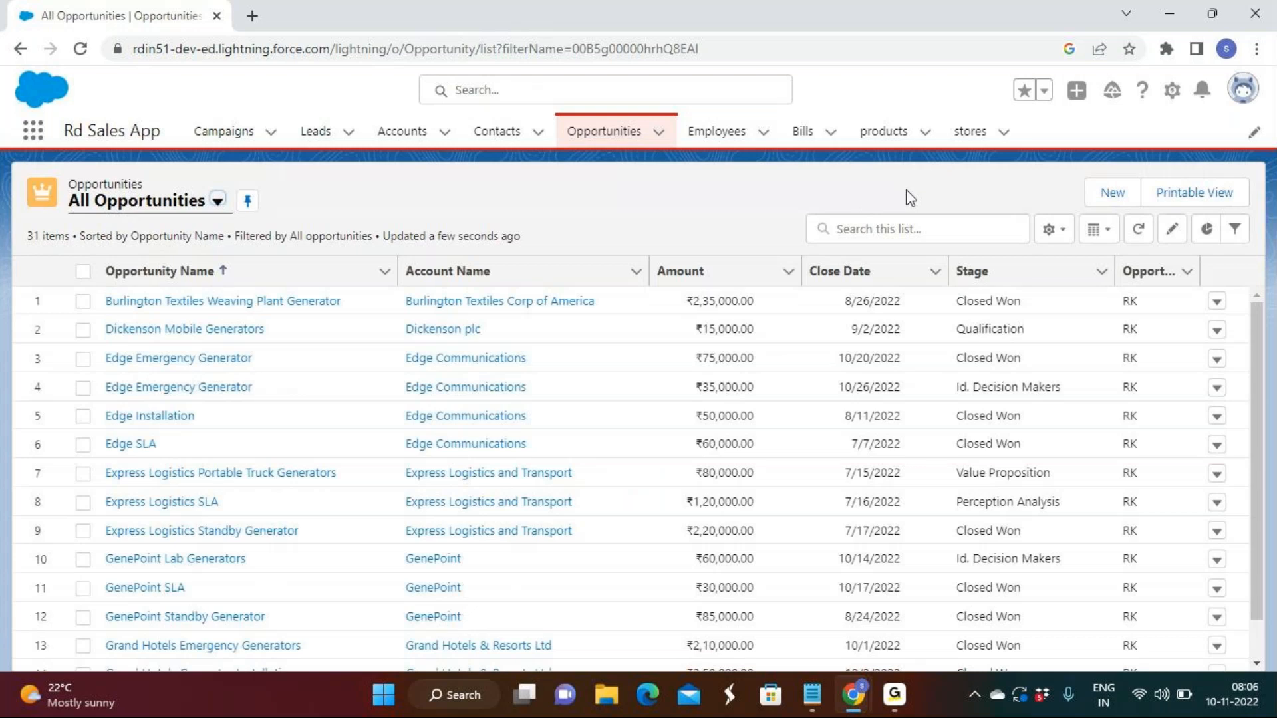
{"action": "left_click", "coordinate": [1123, 198]}
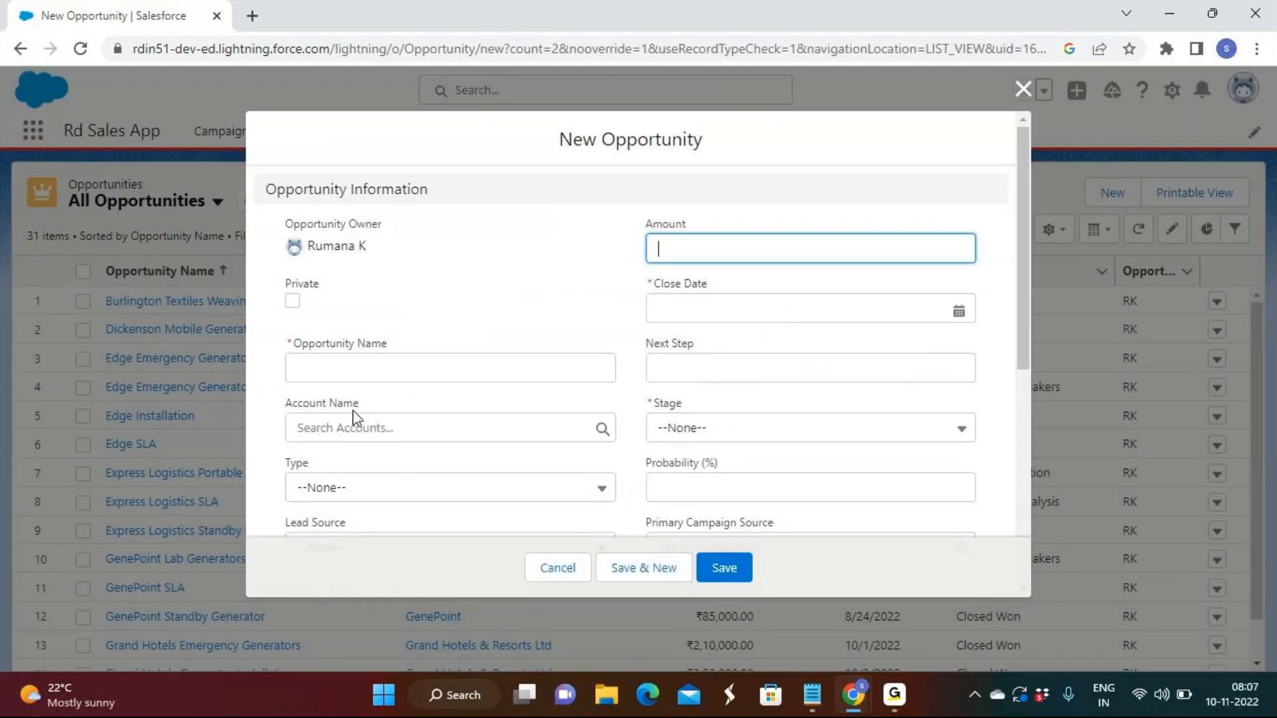
{"action": "scroll", "coordinate": [481, 373], "scroll_direction": "down", "scroll_amount": 3}
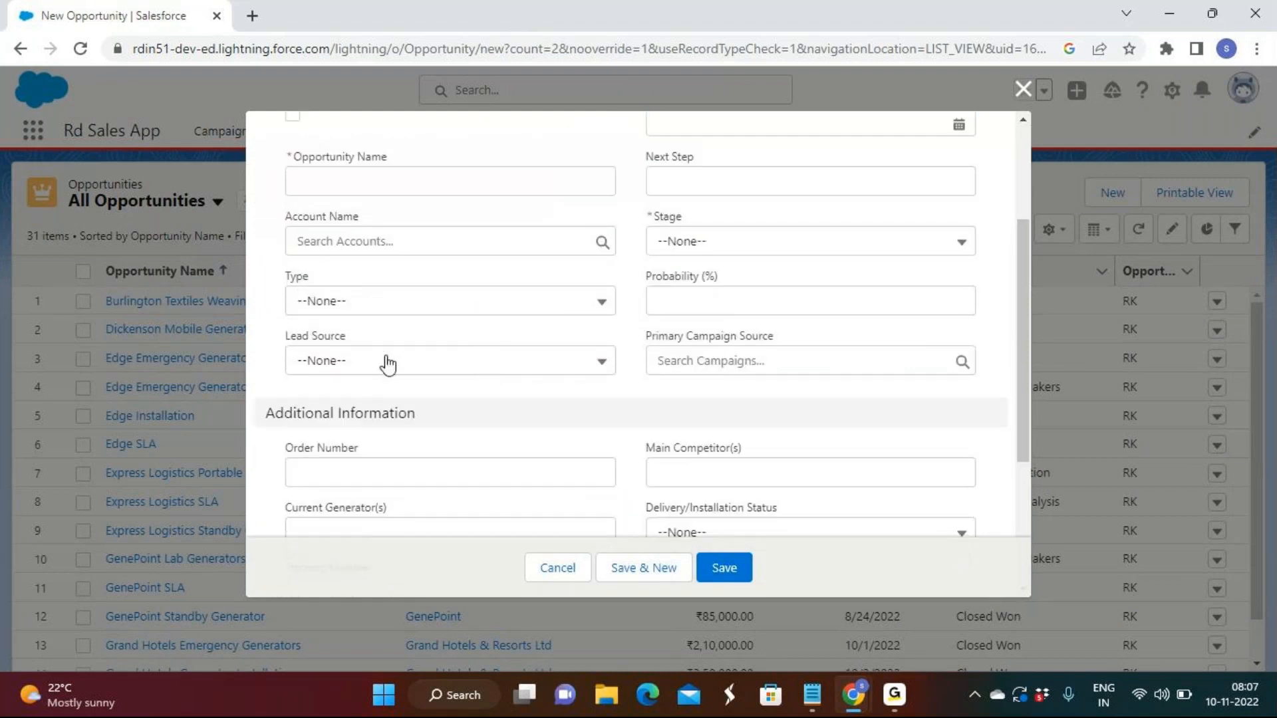
{"action": "left_click", "coordinate": [1023, 92]}
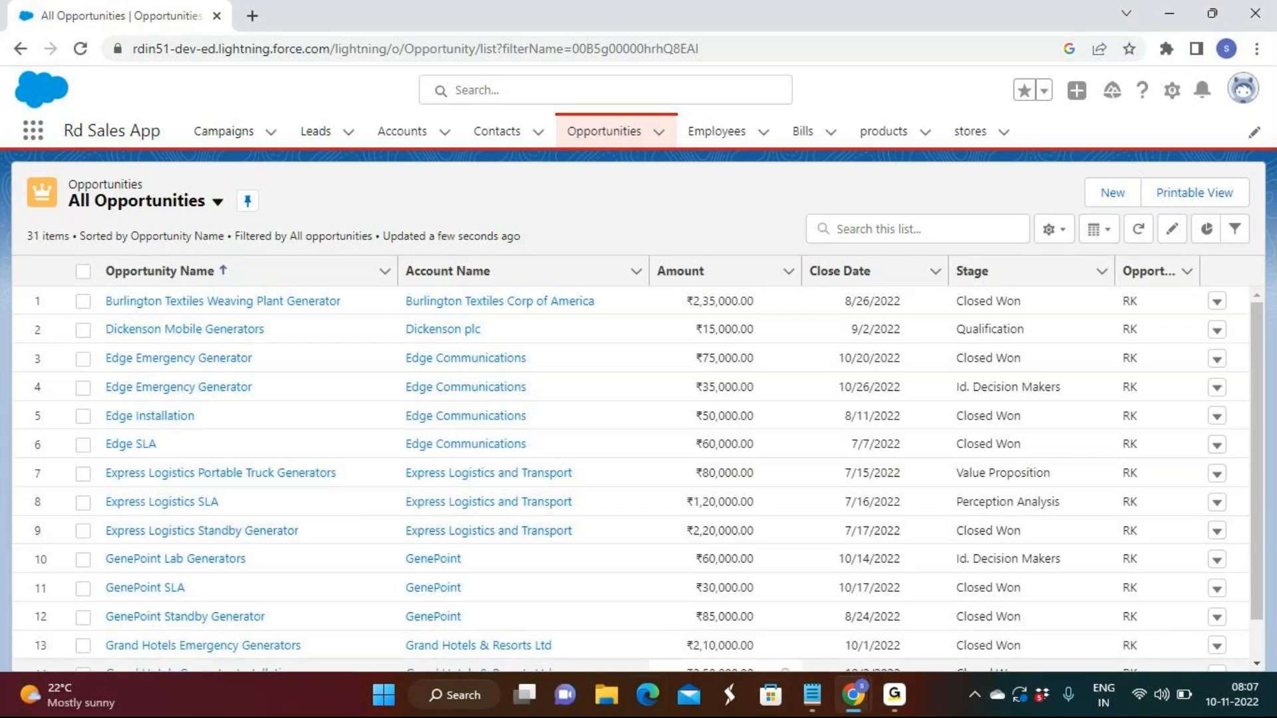
Switch to the untitled Notepad note and close it without saving
{"action": "left_click", "coordinate": [823, 700]}
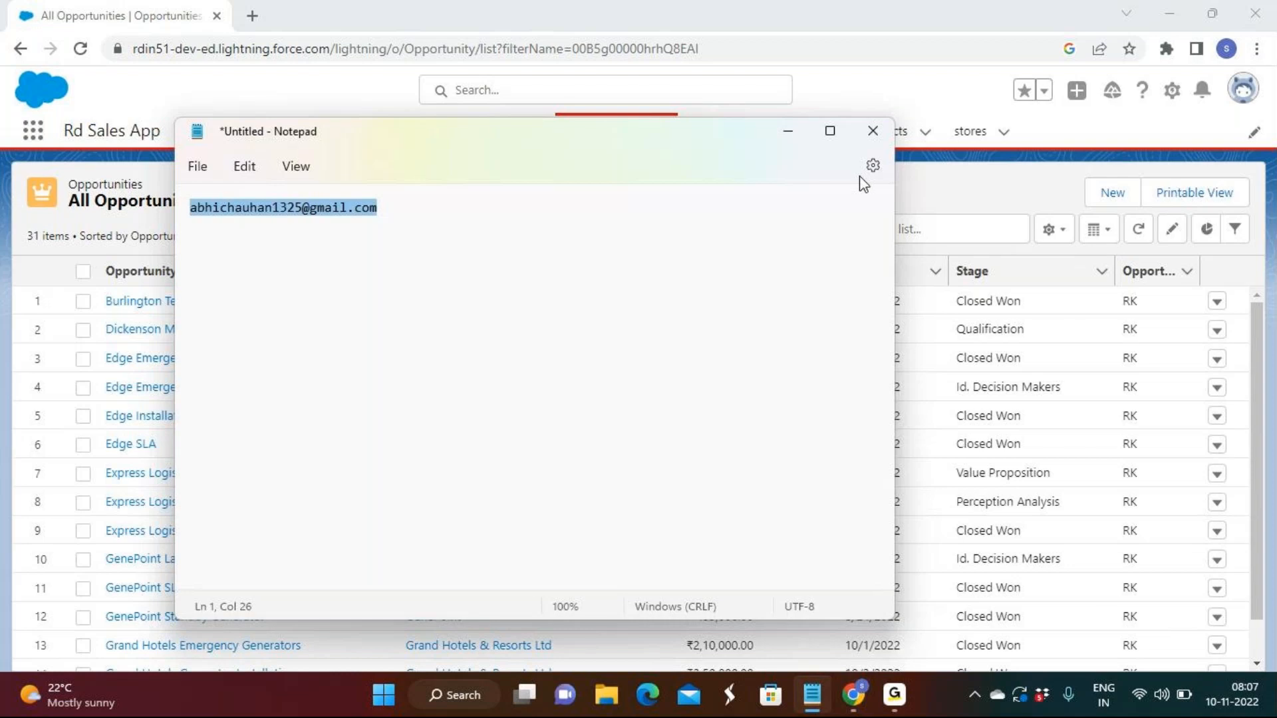
{"action": "left_click", "coordinate": [878, 131]}
{"action": "left_click", "coordinate": [538, 420]}
{"action": "left_click", "coordinate": [629, 705]}
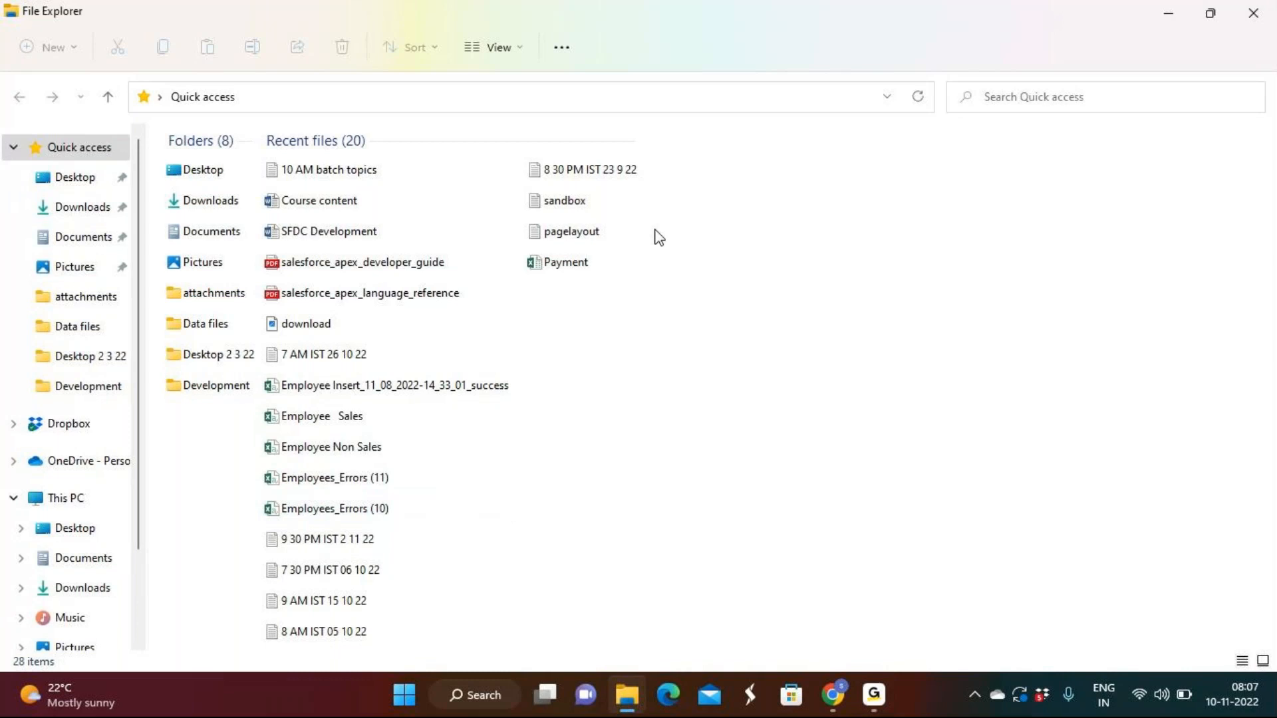
{"action": "left_click", "coordinate": [1253, 12]}
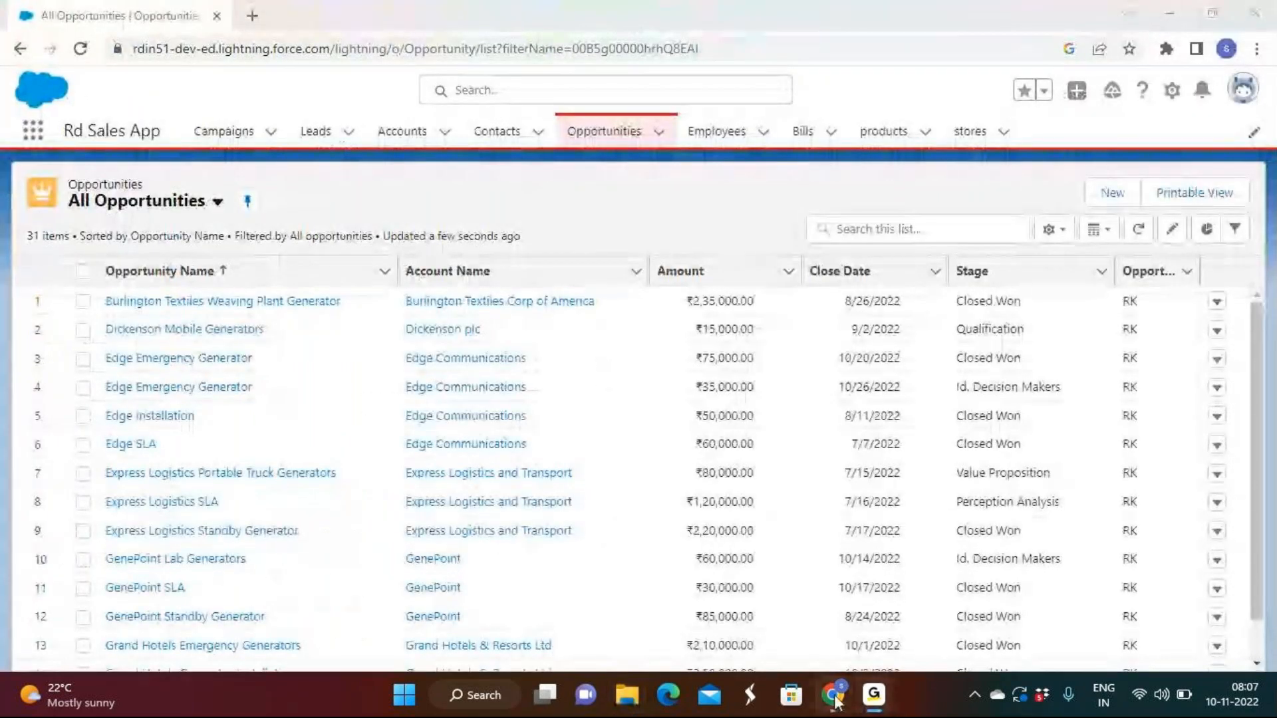
{"action": "mouse_move", "coordinate": [836, 703]}
{"action": "left_click", "coordinate": [766, 598]}
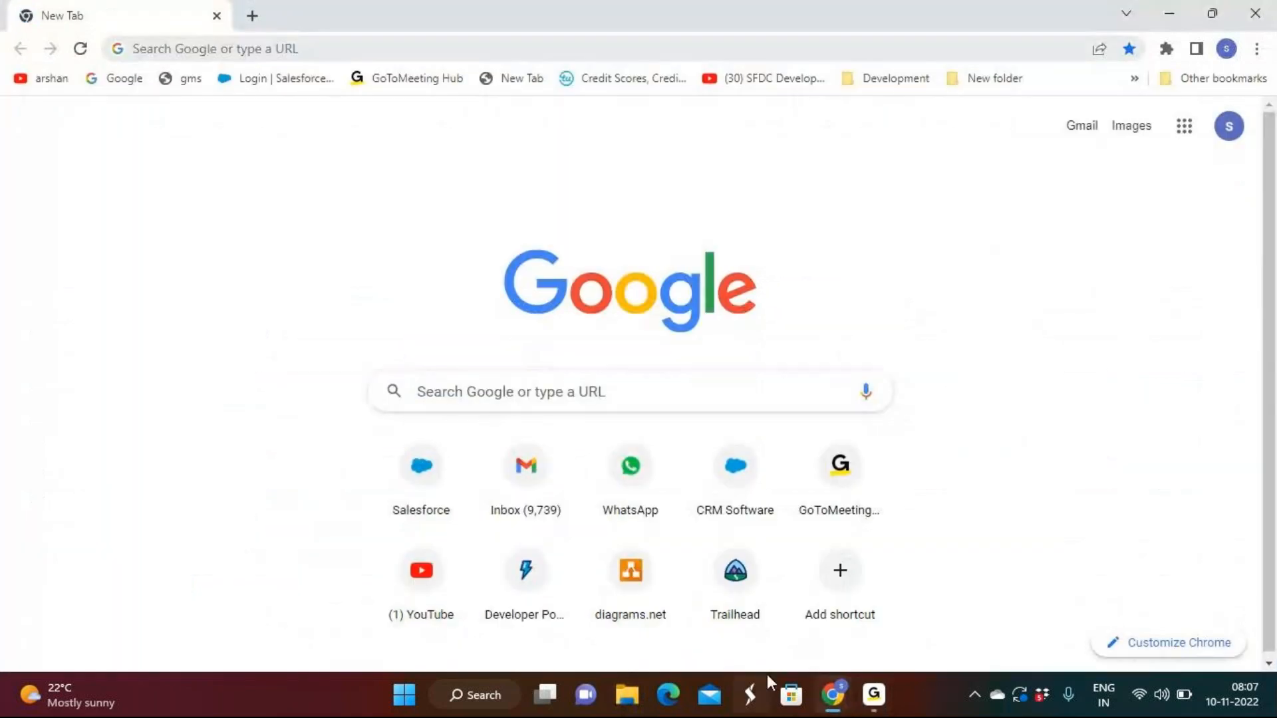
{"action": "mouse_move", "coordinate": [874, 695]}
{"action": "left_click", "coordinate": [871, 609]}
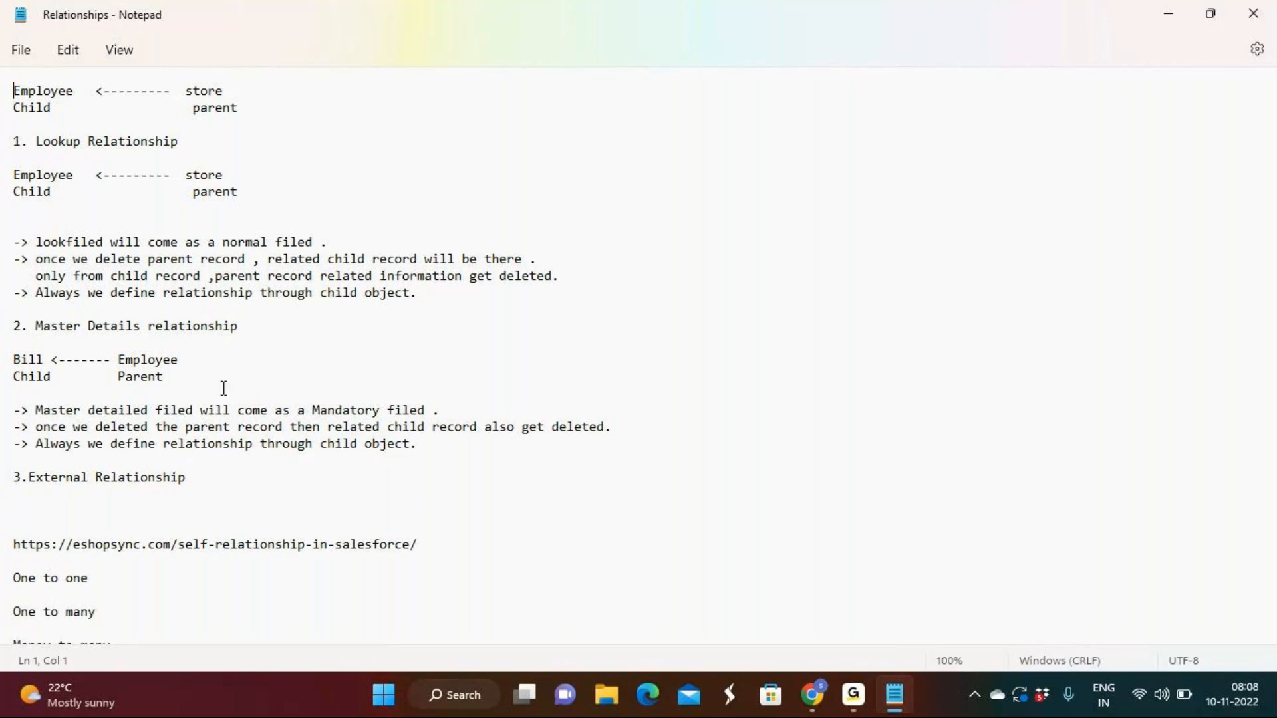
Switch to the Salesforce browser window and open a new employee form with the Sales Department record type
{"action": "left_click", "coordinate": [812, 695]}
{"action": "left_click", "coordinate": [855, 592]}
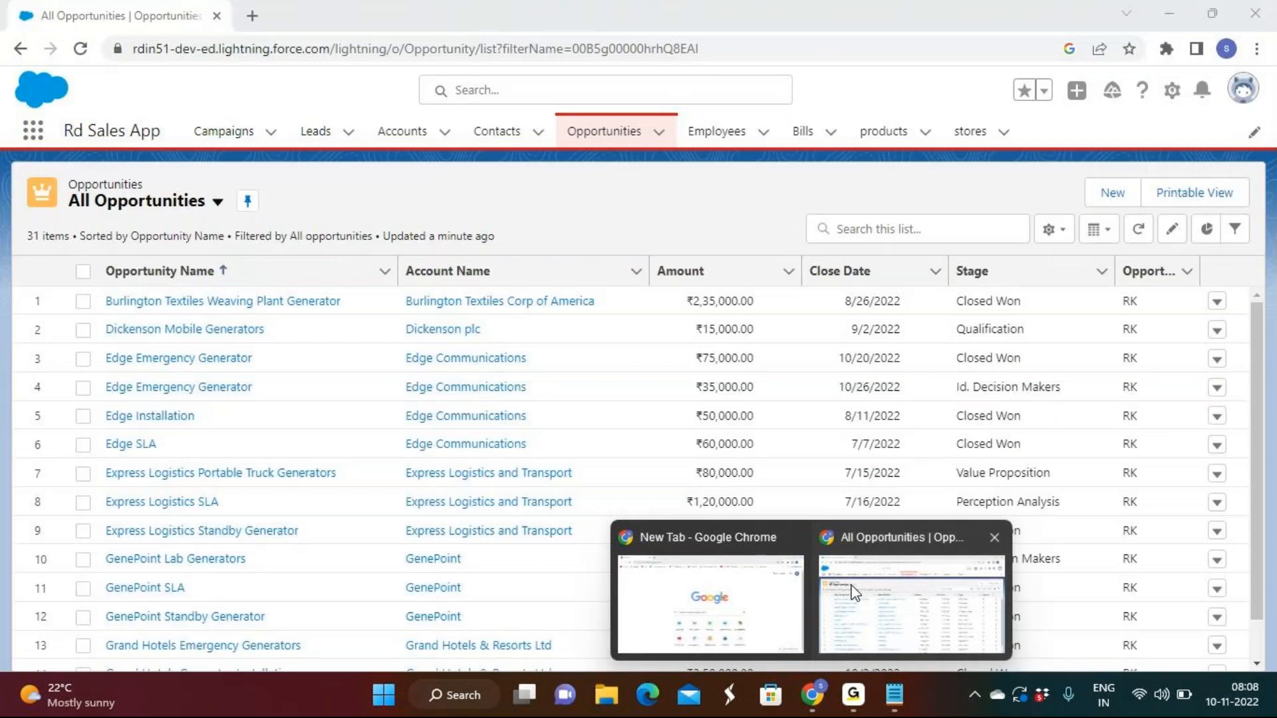
{"action": "left_click", "coordinate": [750, 135]}
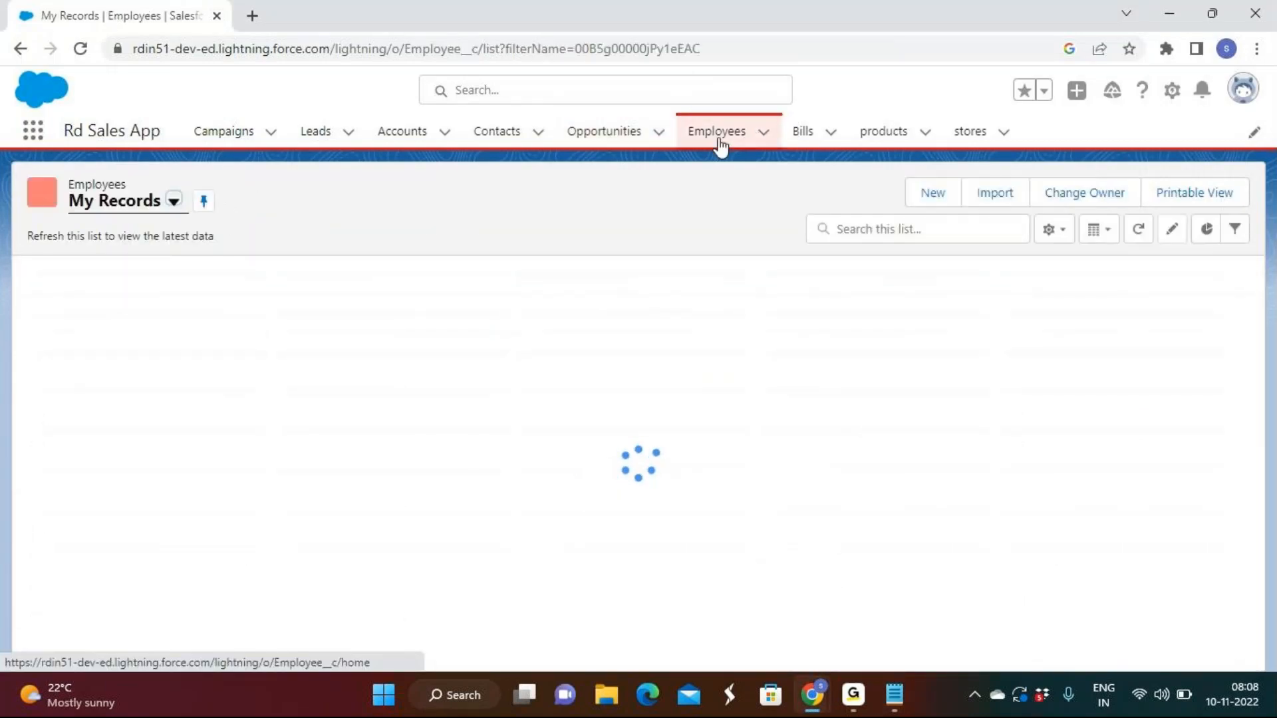
{"action": "left_click", "coordinate": [930, 194]}
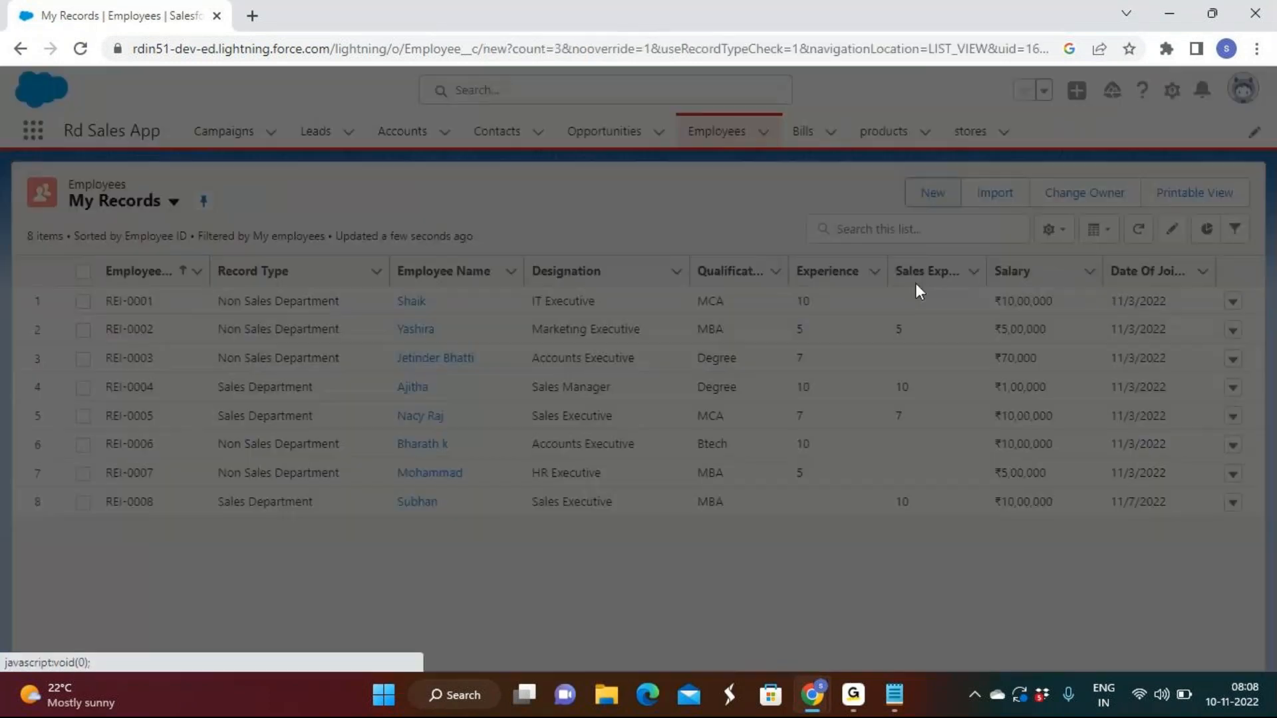
{"action": "left_click", "coordinate": [984, 451]}
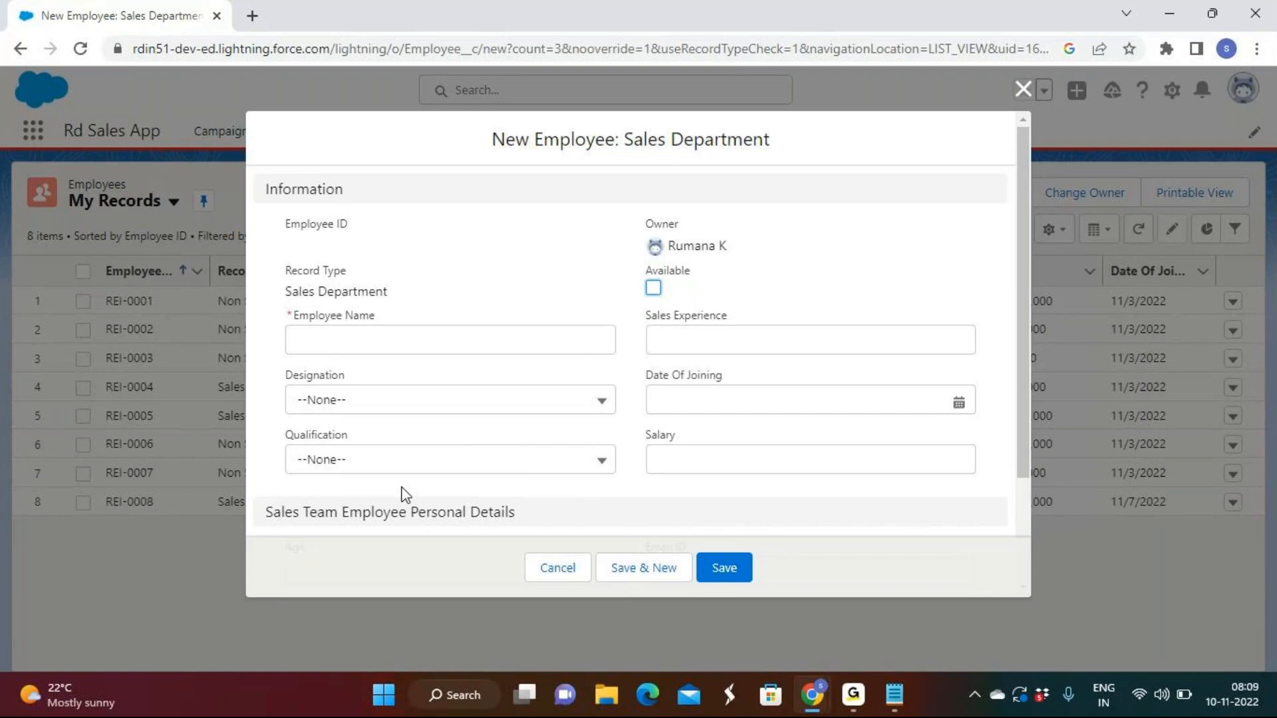
Examine the Sales Department employee form, marking the Employee object name in its heading and checking its fields for a store lookup
{"action": "left_click_drag", "start_coordinate": [533, 141], "coordinate": [613, 145]}
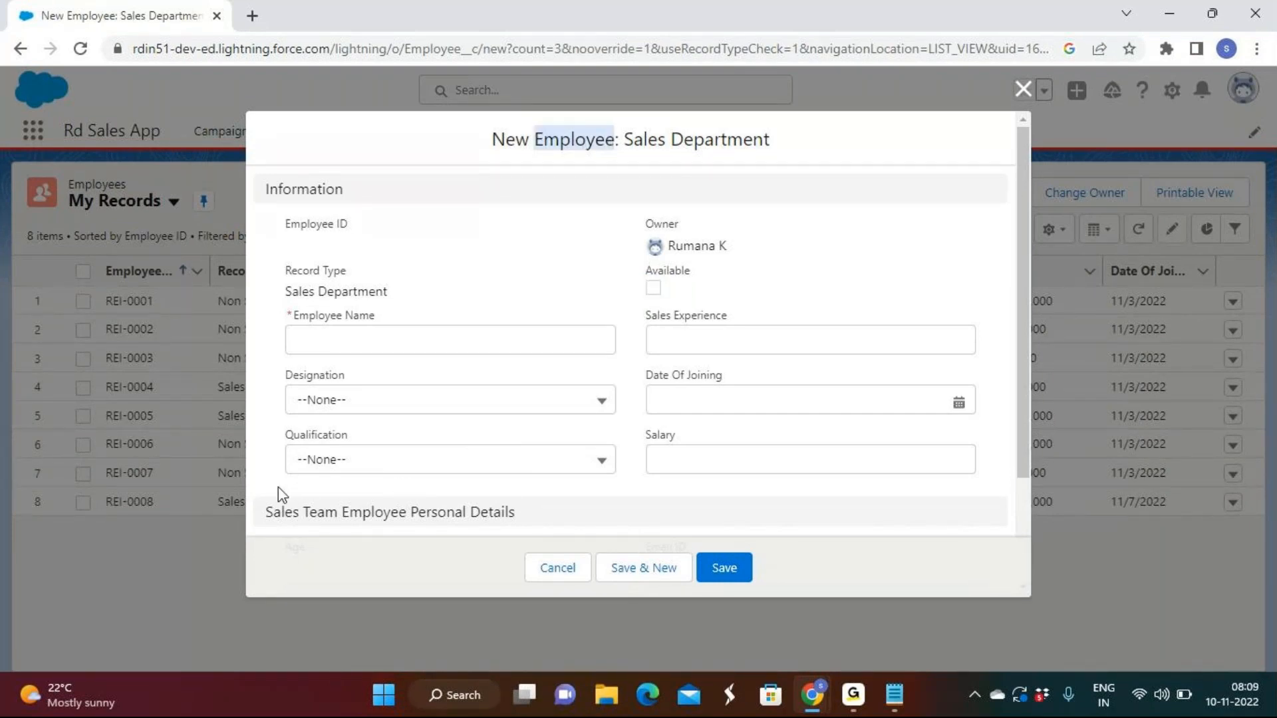
{"action": "left_click_drag", "start_coordinate": [278, 486], "coordinate": [294, 487]}
{"action": "left_click", "coordinate": [379, 498]}
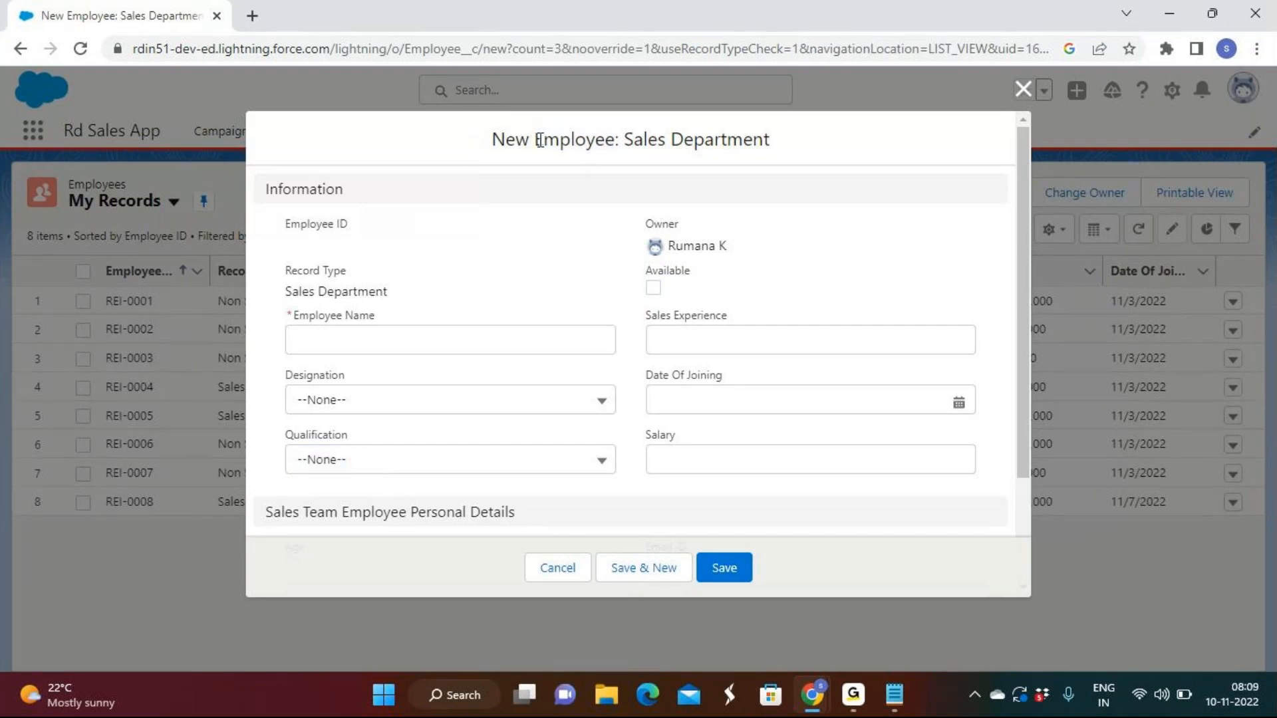
{"action": "left_click_drag", "start_coordinate": [540, 141], "coordinate": [611, 141]}
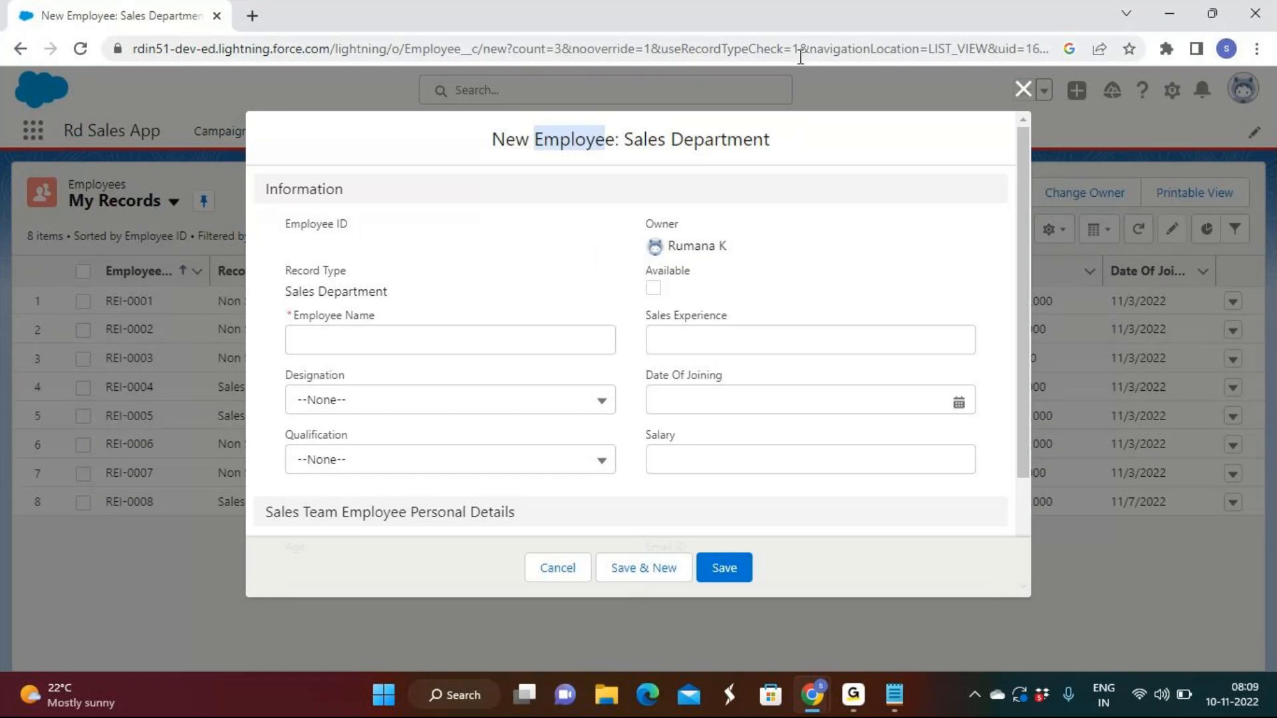
{"action": "left_click", "coordinate": [566, 149]}
{"action": "left_click_drag", "start_coordinate": [535, 140], "coordinate": [620, 138]}
{"action": "left_click_drag", "start_coordinate": [544, 139], "coordinate": [628, 137]}
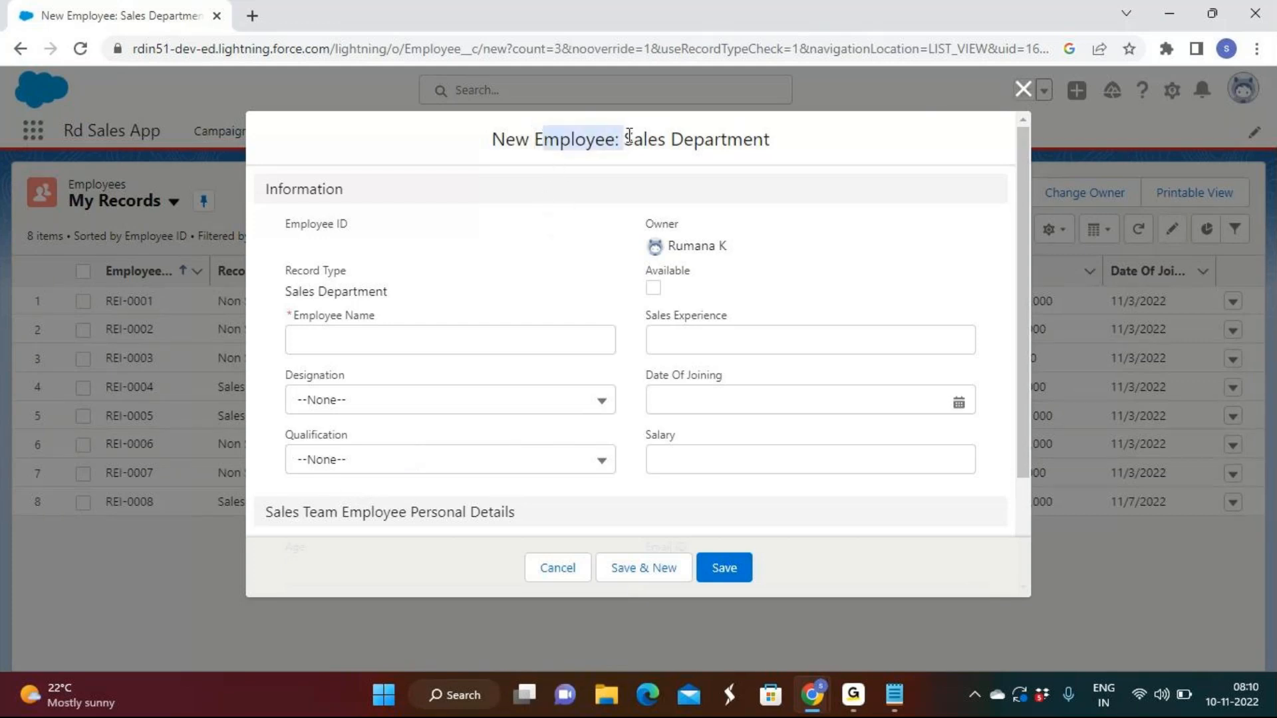
Switch to the Relationships note in Notepad and review the first Employee-to-store diagram, marking the child and parent objects
{"action": "left_click", "coordinate": [895, 695]}
{"action": "double_click", "coordinate": [67, 91]}
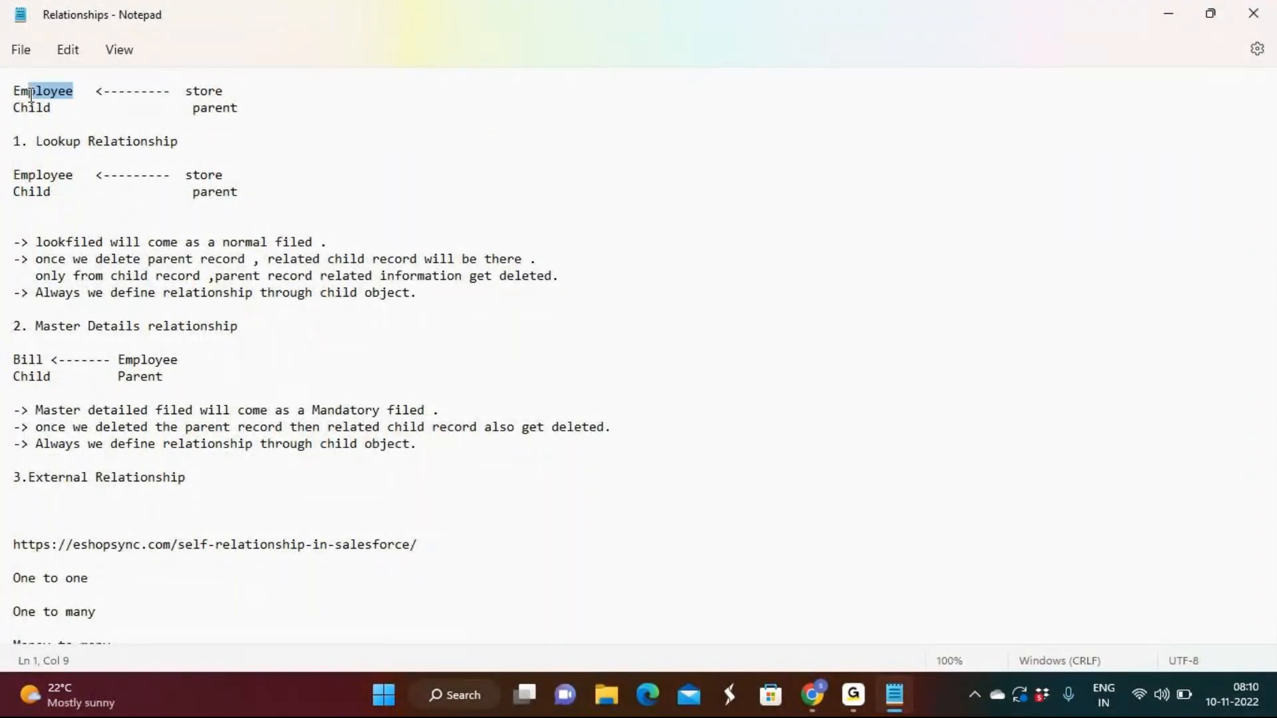
{"action": "left_click", "coordinate": [29, 91]}
{"action": "double_click", "coordinate": [225, 91]}
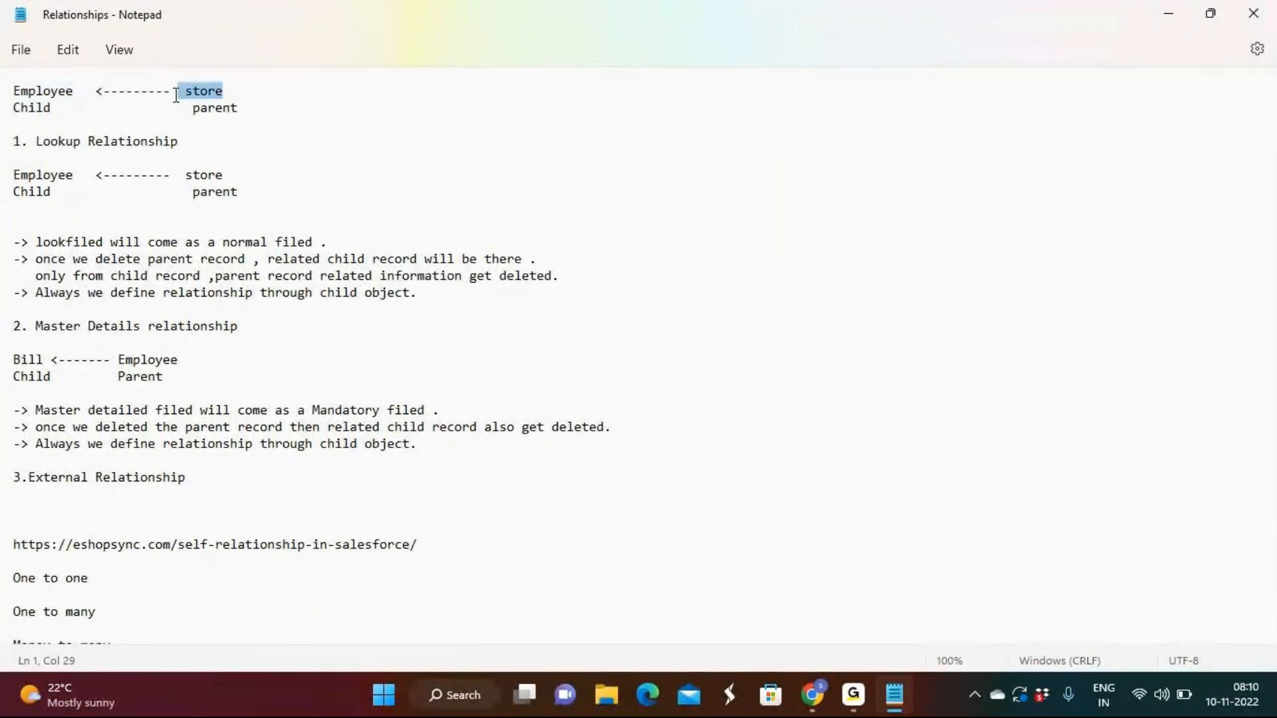
{"action": "double_click", "coordinate": [75, 90]}
{"action": "left_click", "coordinate": [29, 93]}
{"action": "double_click", "coordinate": [47, 107]}
{"action": "left_click", "coordinate": [105, 104]}
Close the blank browser window and restart the new employee form in Salesforce with the Sales Department record type
{"action": "mouse_move", "coordinate": [807, 707]}
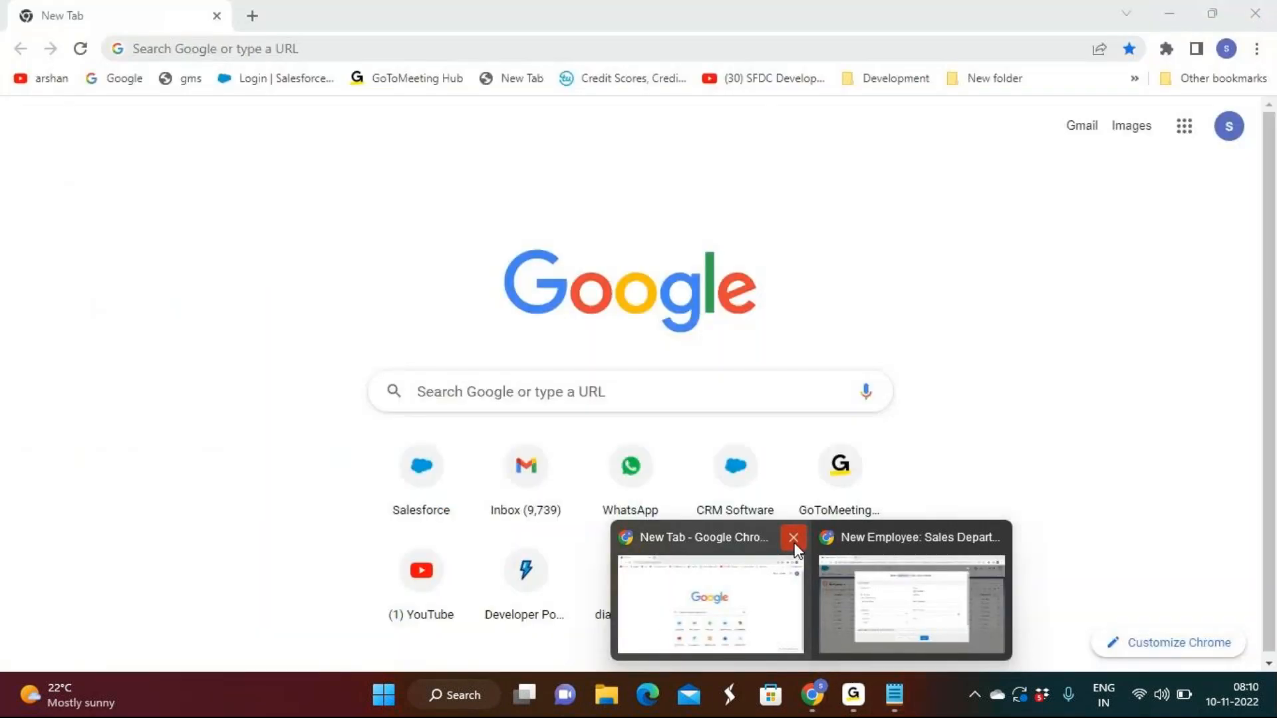
{"action": "left_click", "coordinate": [794, 538]}
{"action": "left_click", "coordinate": [846, 586]}
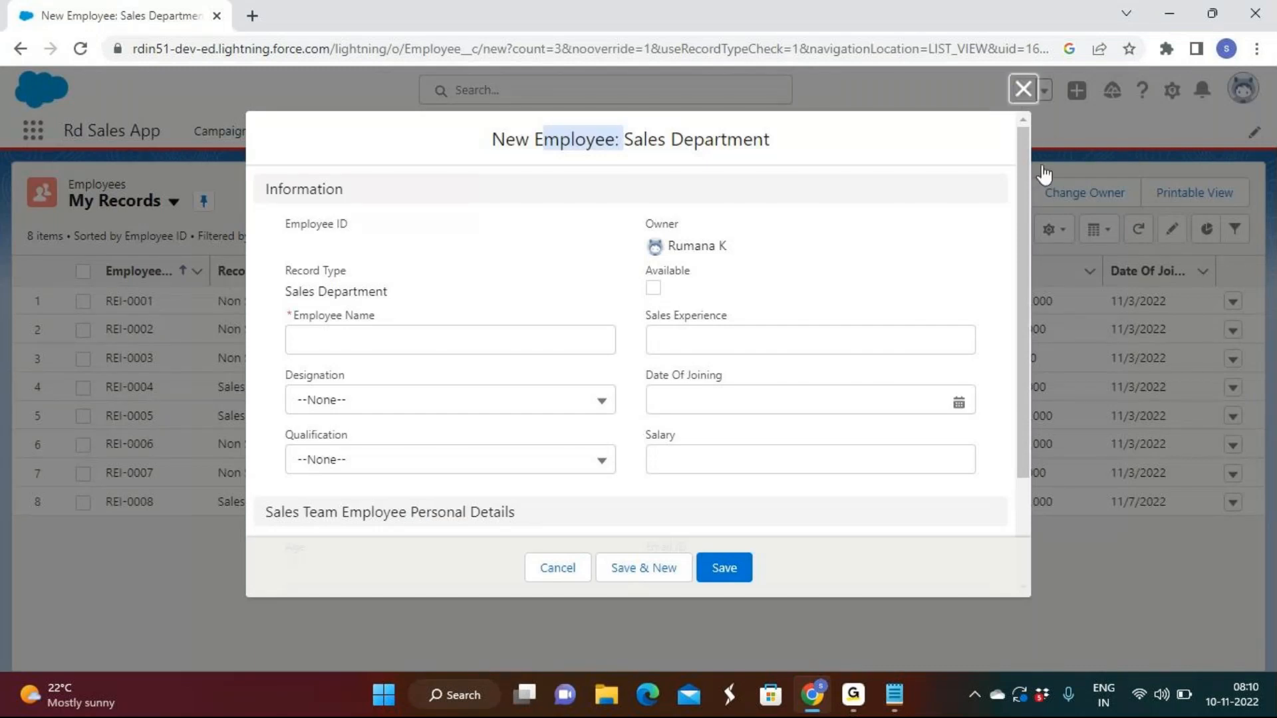
{"action": "key", "text": "Escape"}
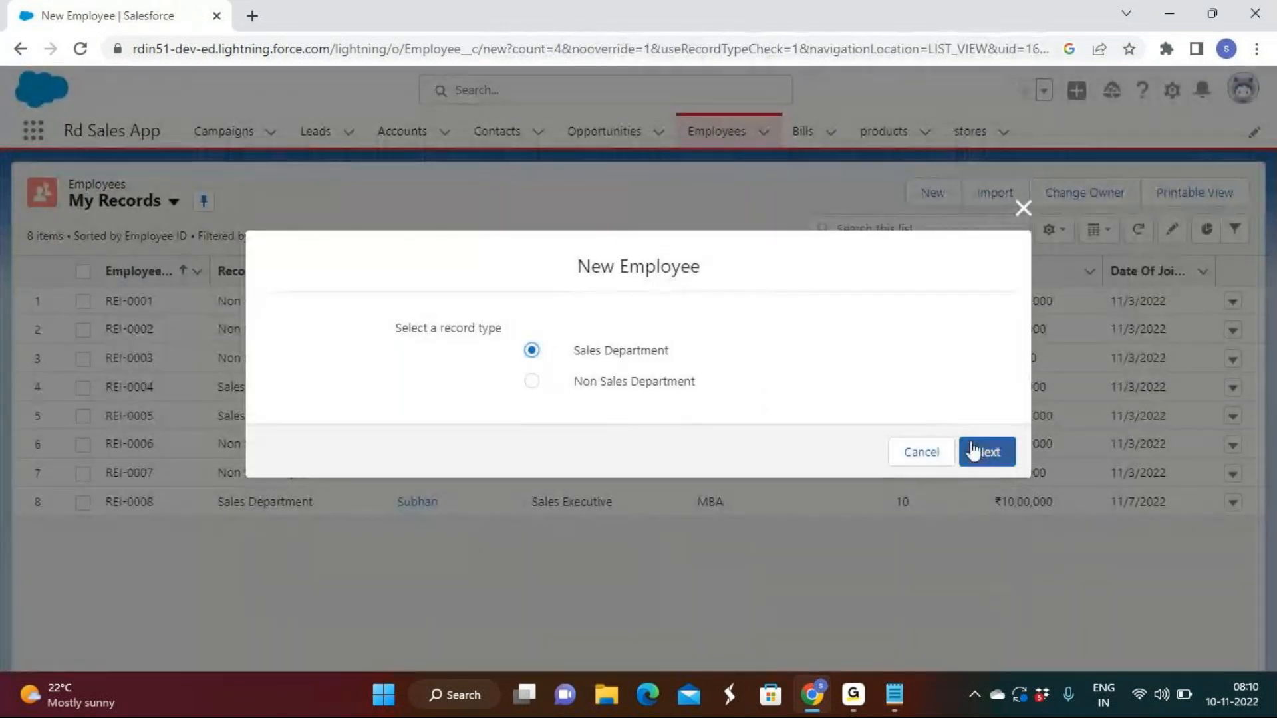
{"action": "left_click", "coordinate": [973, 449]}
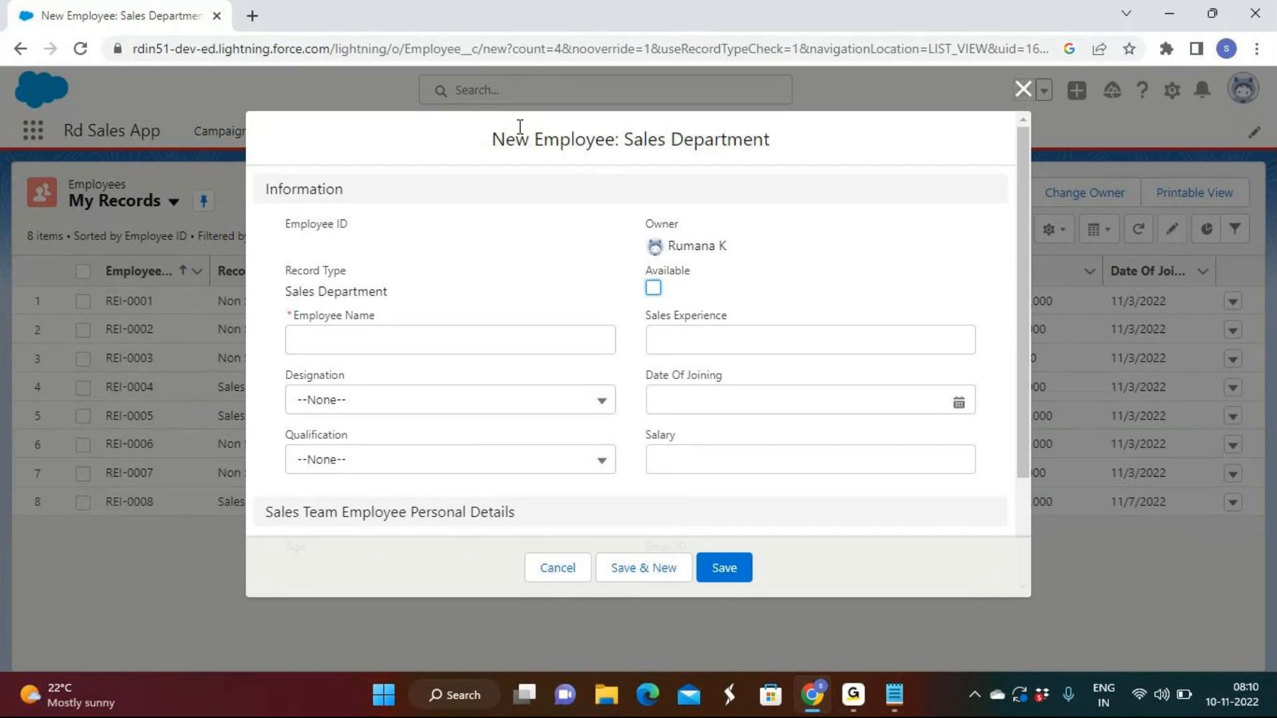
{"action": "left_click_drag", "start_coordinate": [534, 141], "coordinate": [618, 143]}
Switch to the Relationships note in Notepad and review the Lookup Relationship section, highlighting its rules on normal fields and parent record deletion
{"action": "left_click", "coordinate": [894, 695]}
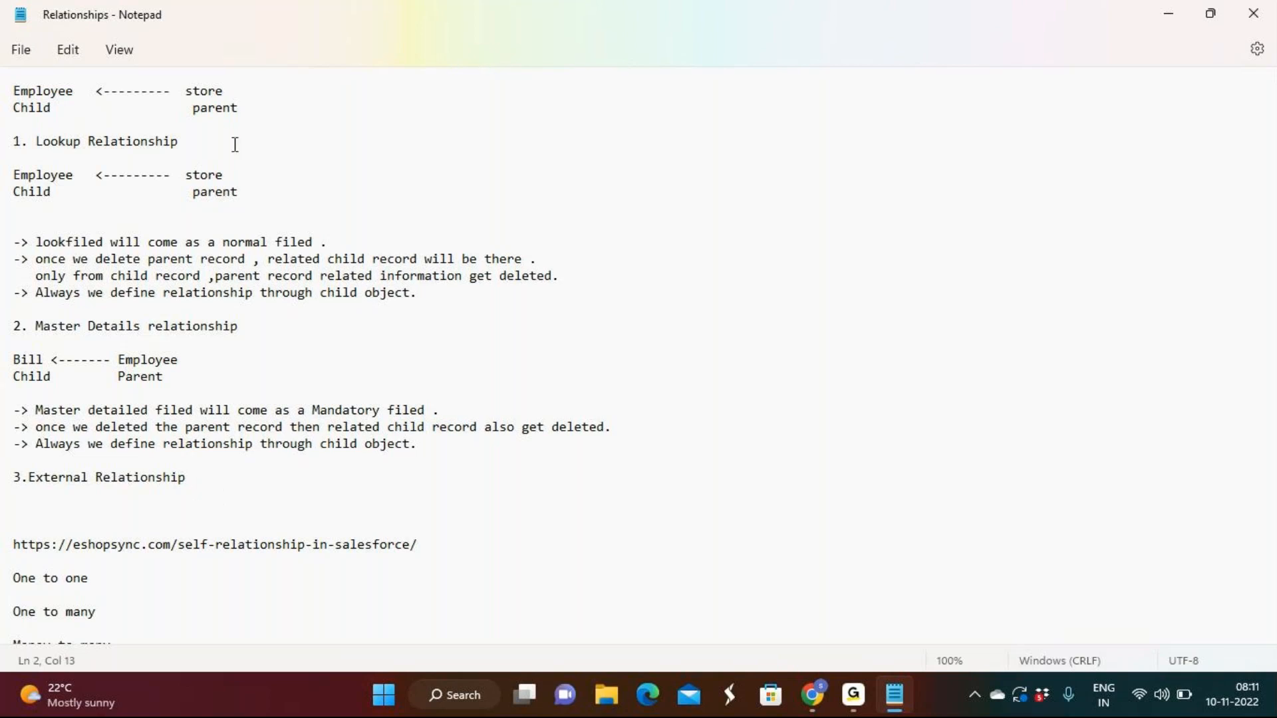
{"action": "left_click_drag", "start_coordinate": [35, 242], "coordinate": [315, 239]}
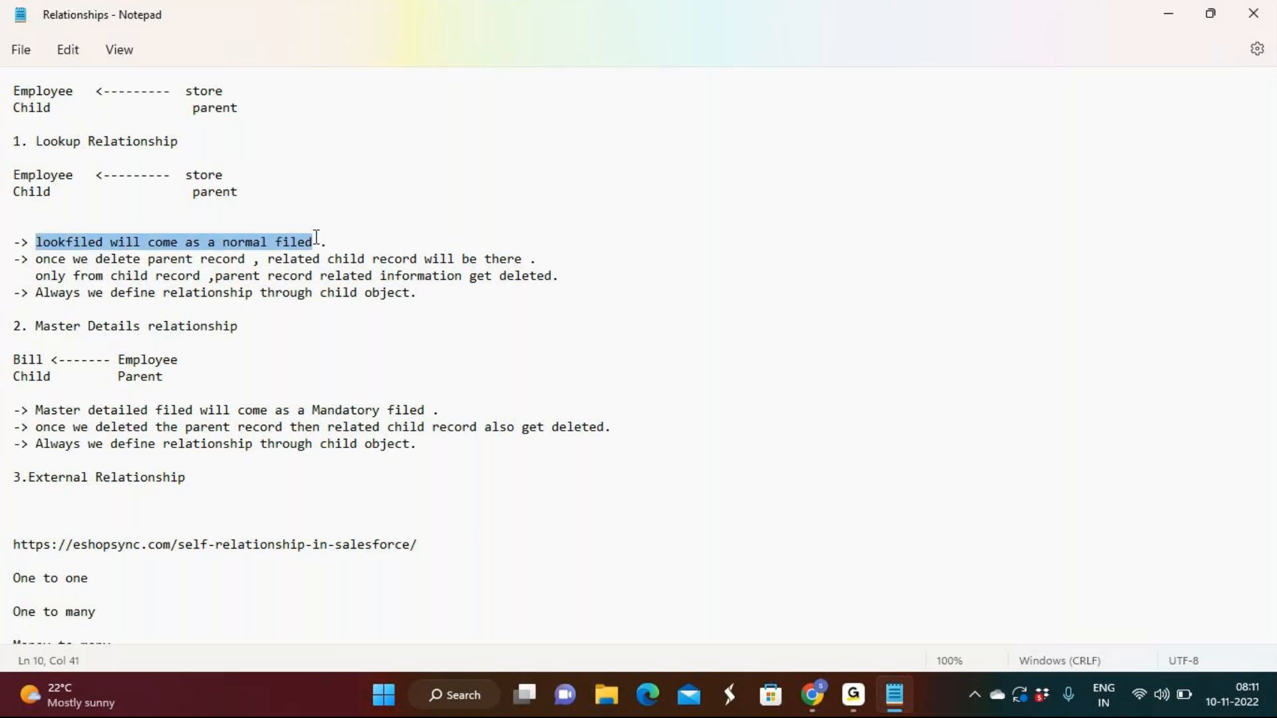
{"action": "left_click", "coordinate": [315, 241]}
{"action": "left_click_drag", "start_coordinate": [416, 293], "coordinate": [2, 141]}
{"action": "left_click", "coordinate": [346, 174]}
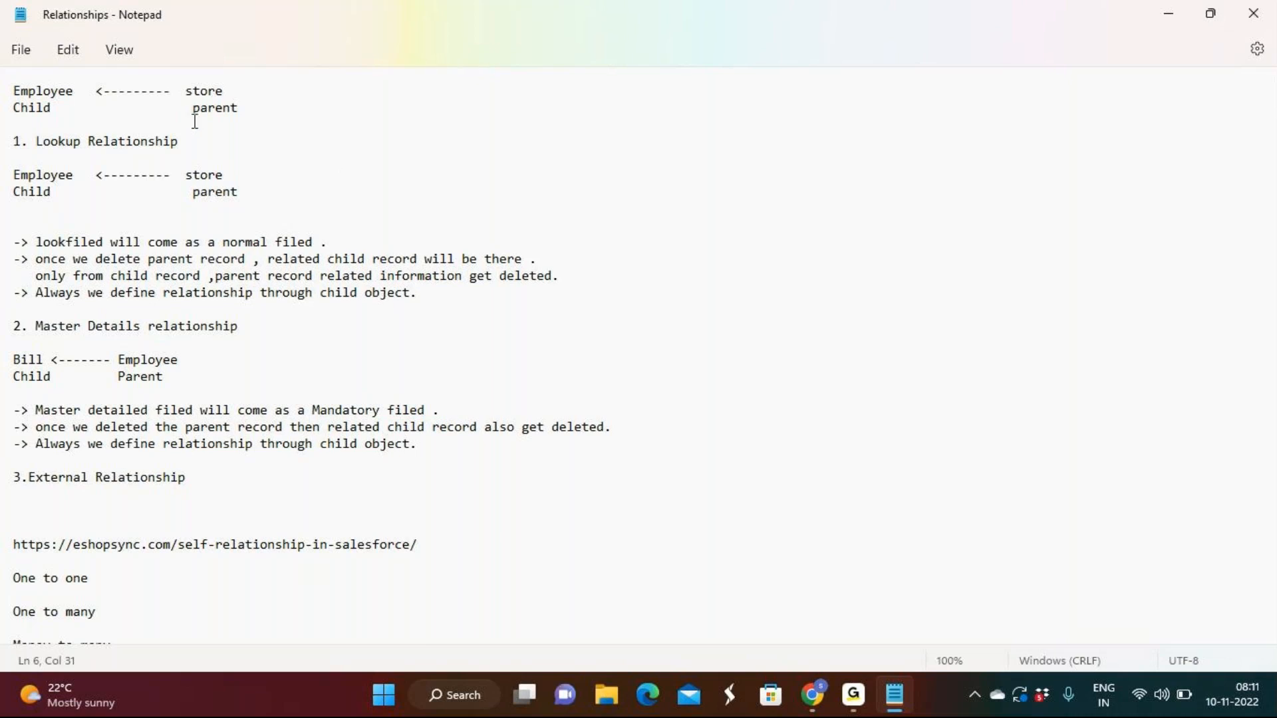
{"action": "left_click", "coordinate": [317, 243]}
{"action": "left_click_drag", "start_coordinate": [317, 242], "coordinate": [36, 242]}
{"action": "left_click", "coordinate": [208, 191]}
{"action": "left_click_drag", "start_coordinate": [36, 259], "coordinate": [578, 296]}
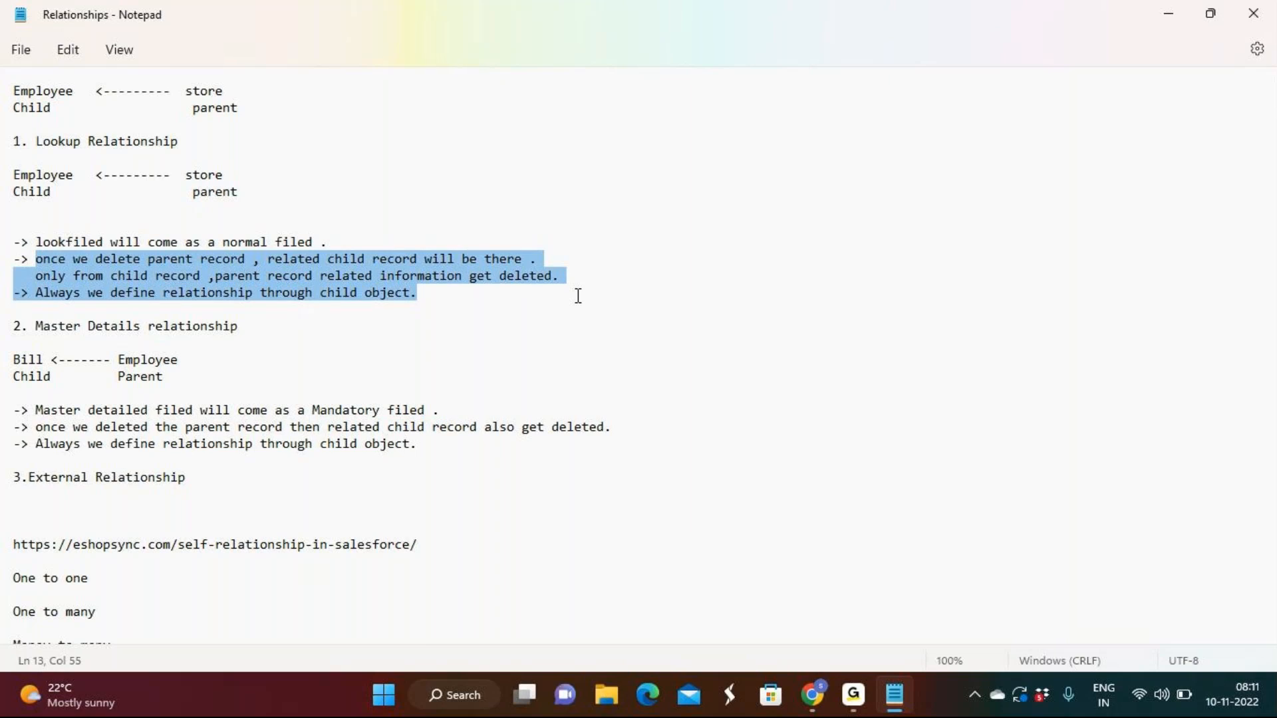
Review the Bill and Employee child-parent example under the Master Details relationship heading
{"action": "left_click", "coordinate": [528, 324]}
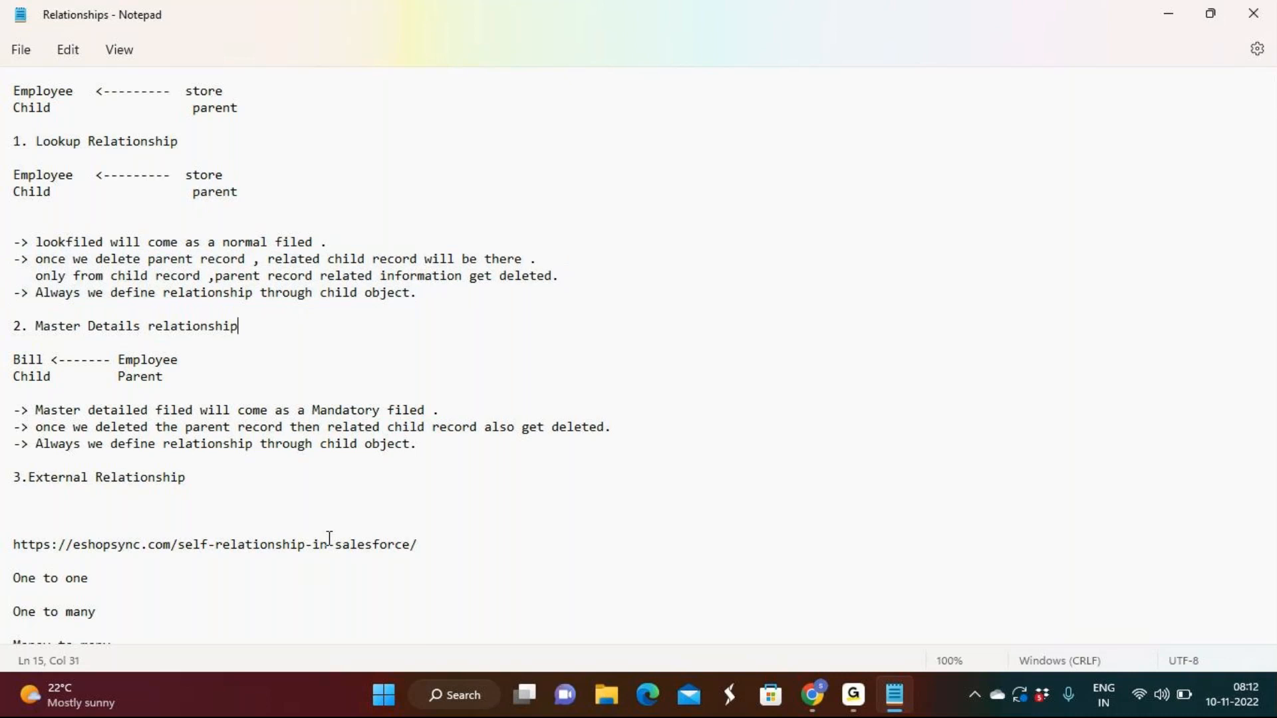
{"action": "double_click", "coordinate": [17, 358]}
{"action": "left_click_drag", "start_coordinate": [43, 356], "coordinate": [231, 379]}
{"action": "left_click", "coordinate": [230, 380]}
{"action": "left_click", "coordinate": [854, 697]}
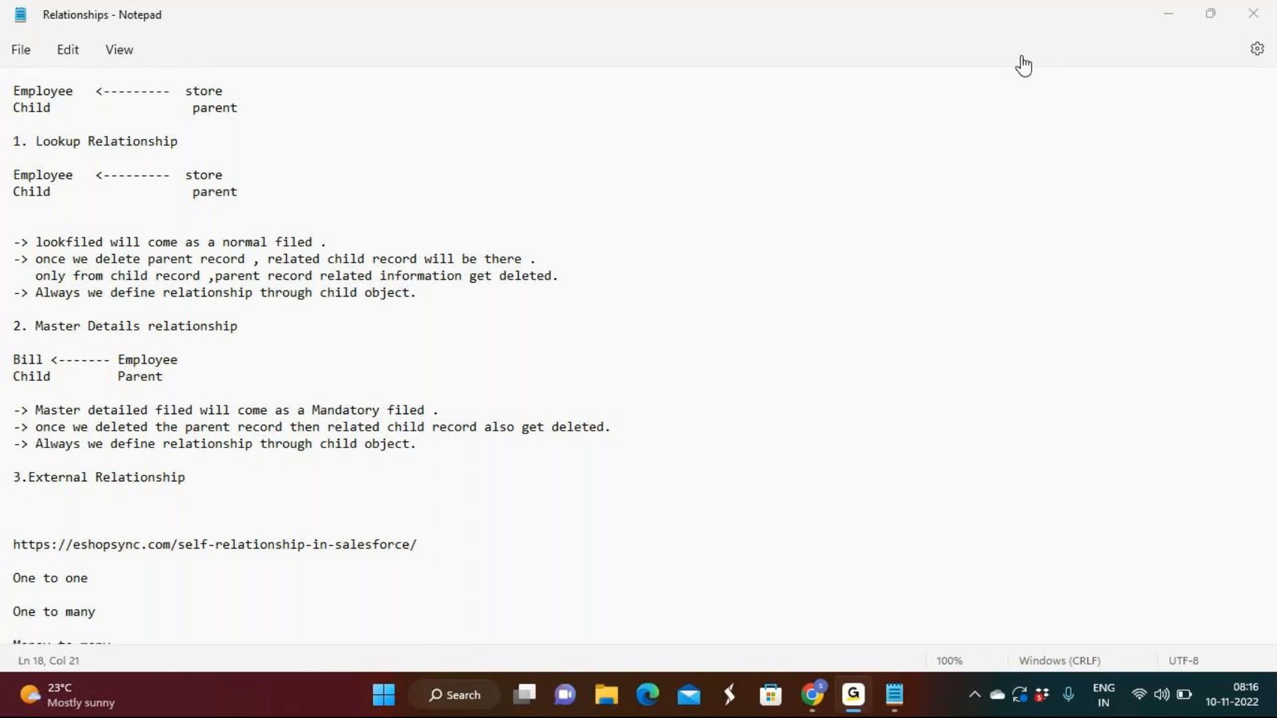
{"action": "left_click", "coordinate": [1167, 14]}
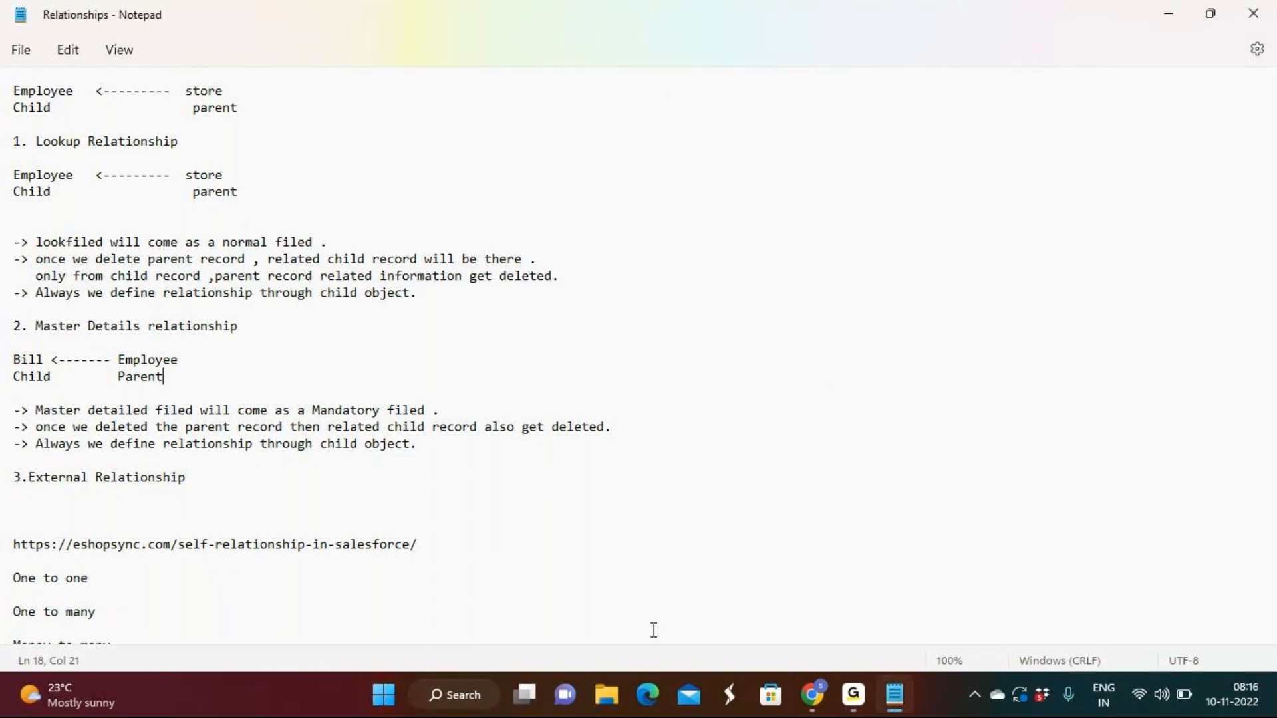
{"action": "left_click", "coordinate": [850, 701]}
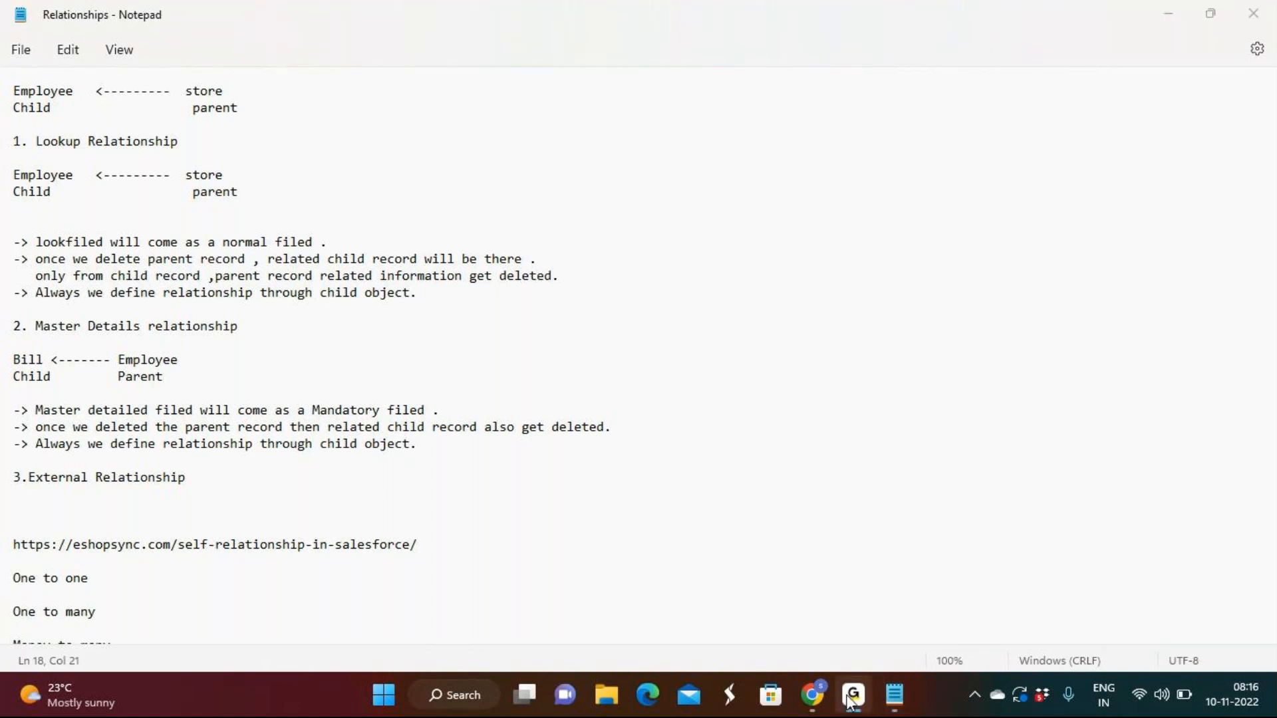
{"action": "left_click", "coordinate": [850, 700]}
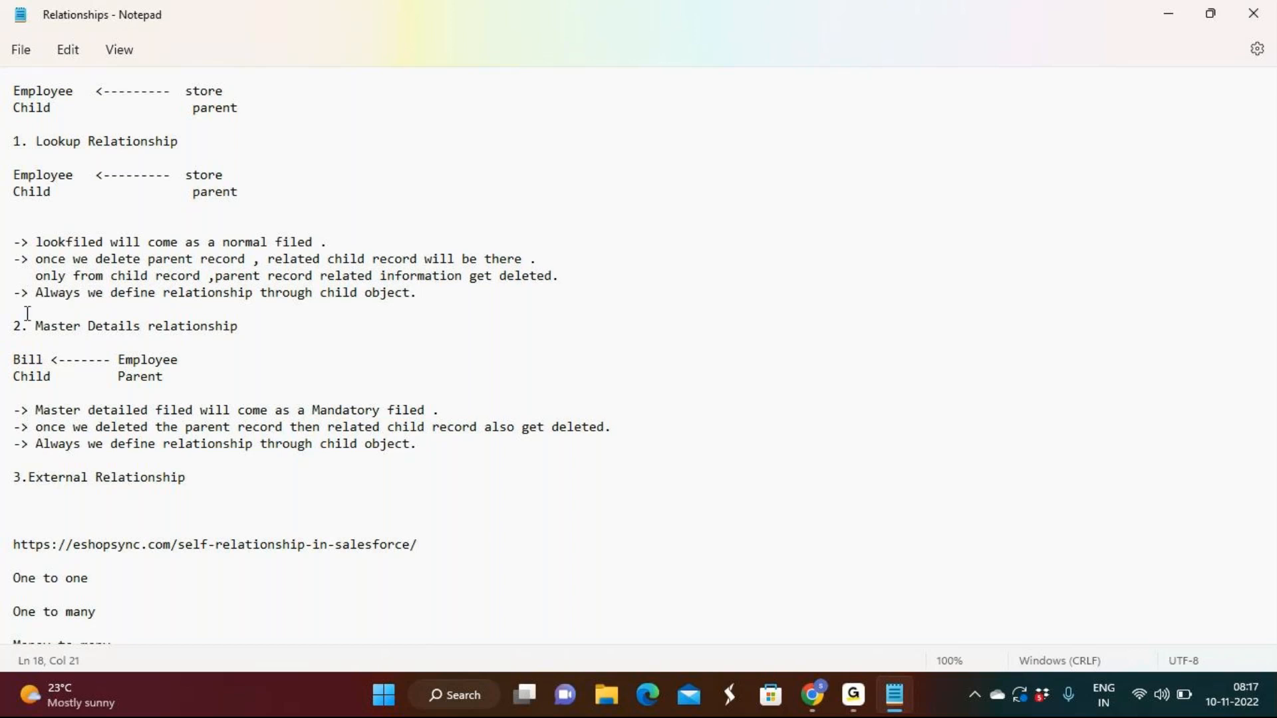
Skim the rest of the relationship notes, and return to Salesforce to close the new employee form without saving
{"action": "scroll", "coordinate": [425, 522], "scroll_direction": "down", "scroll_amount": 1}
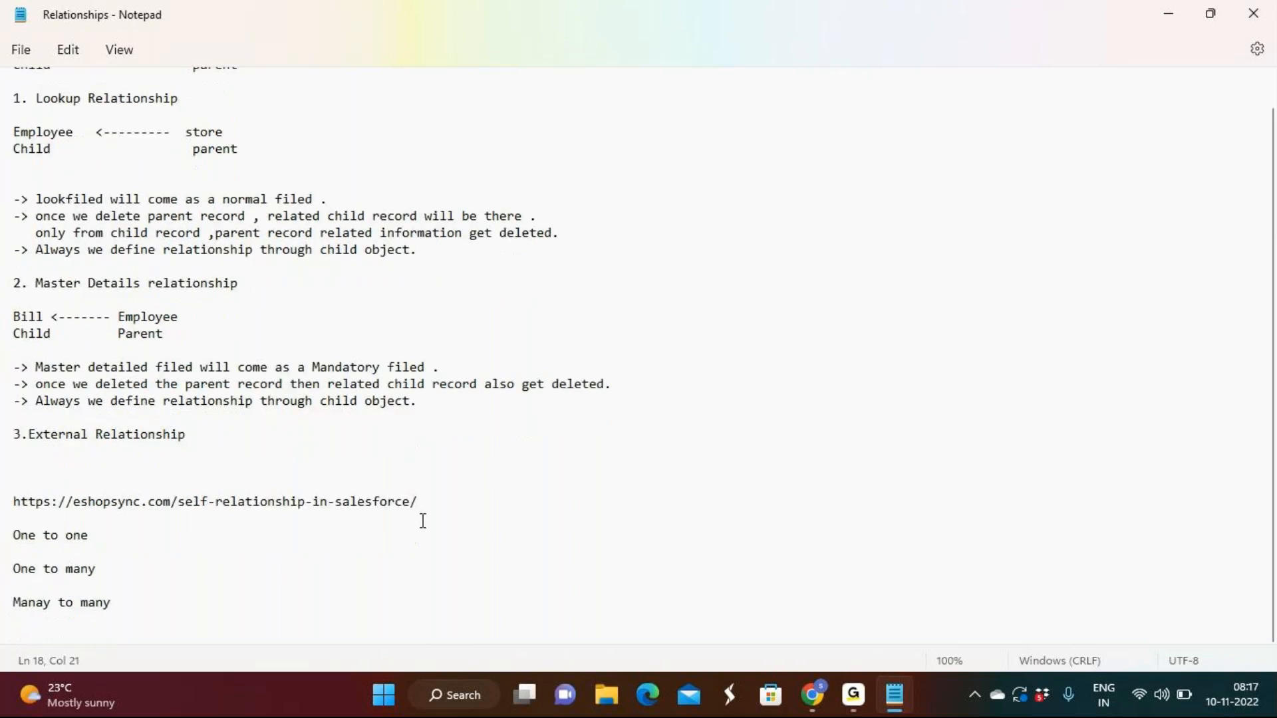
{"action": "scroll", "coordinate": [426, 519], "scroll_direction": "up", "scroll_amount": 1}
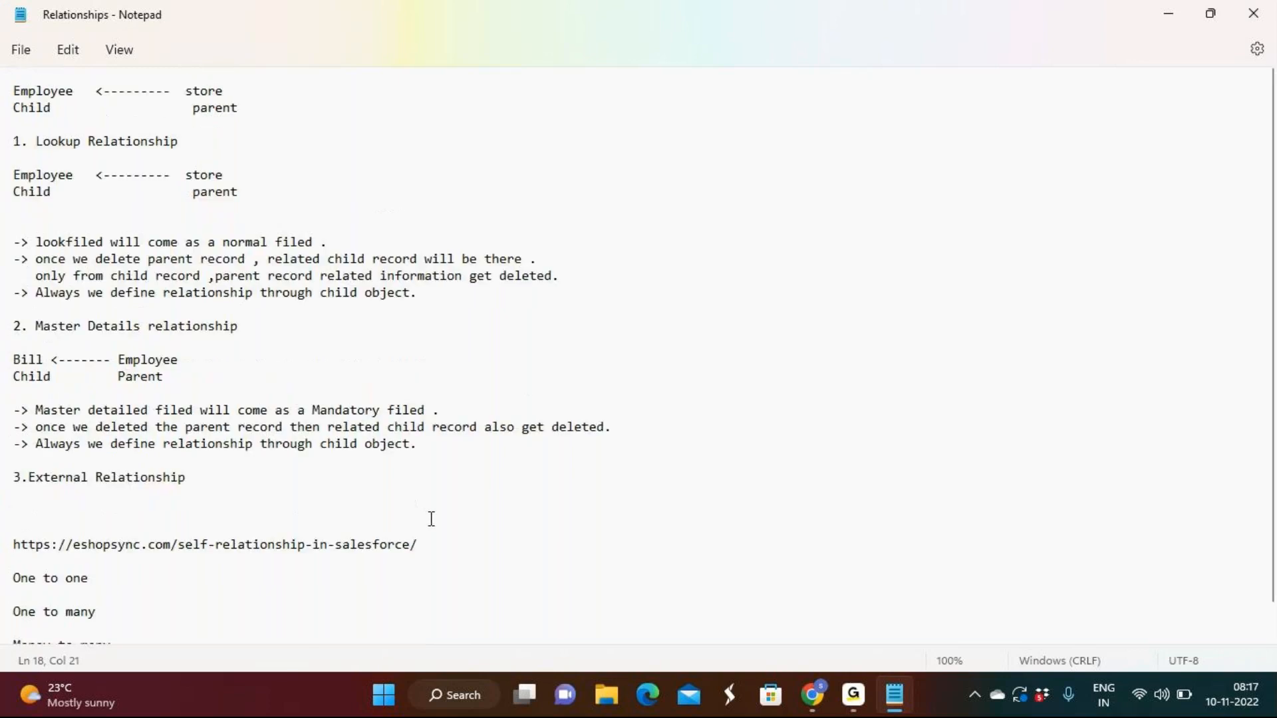
{"action": "left_click", "coordinate": [1172, 6]}
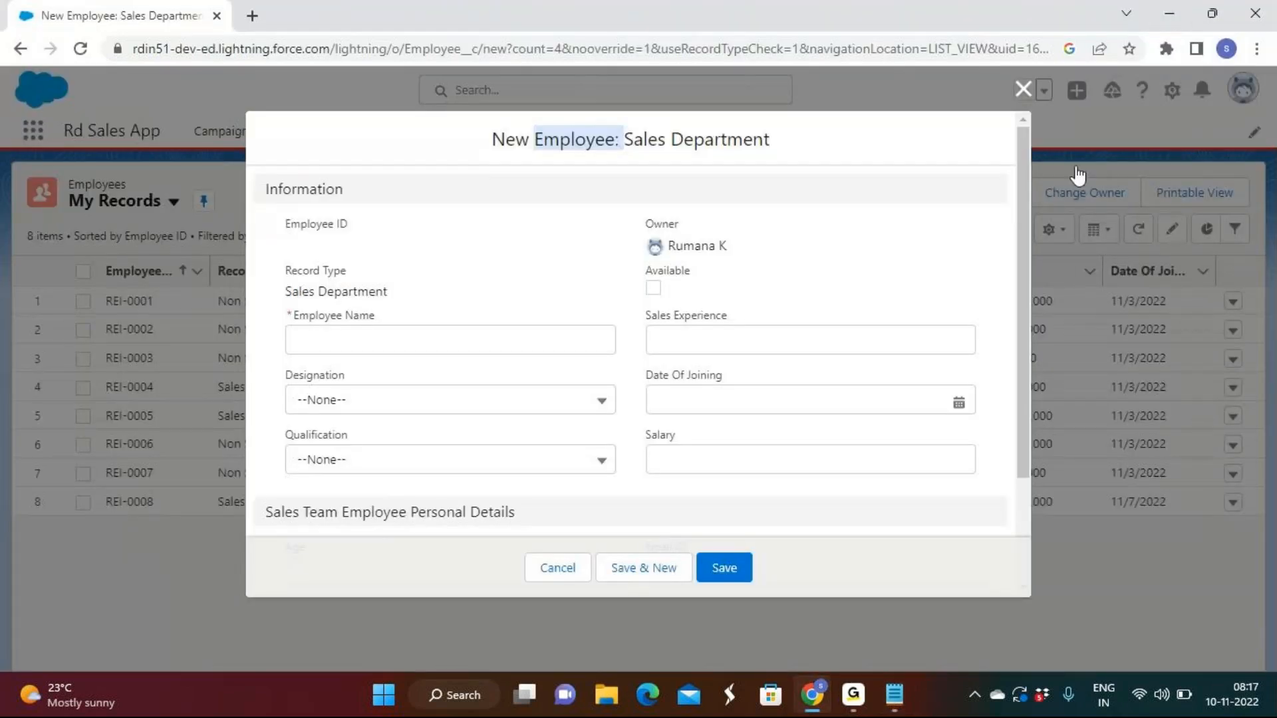
{"action": "left_click", "coordinate": [1024, 88]}
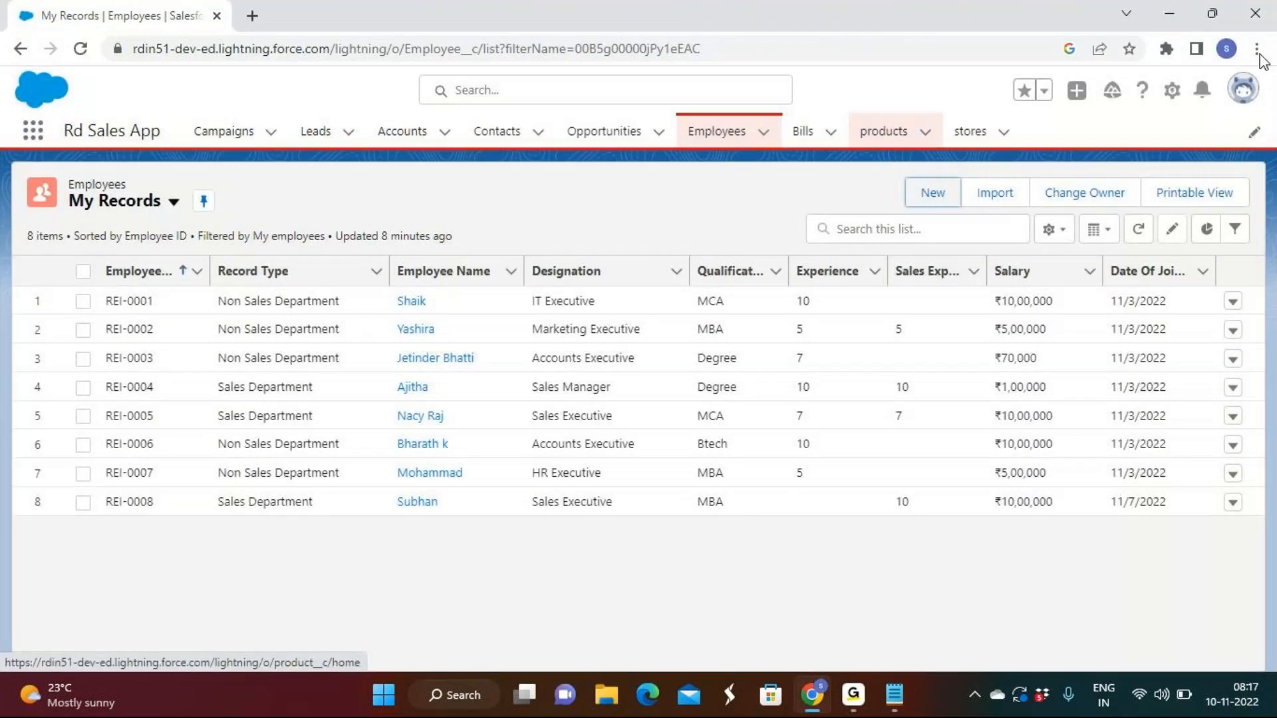
Open Salesforce Setup and go to the Object Manager
{"action": "left_click", "coordinate": [1170, 93]}
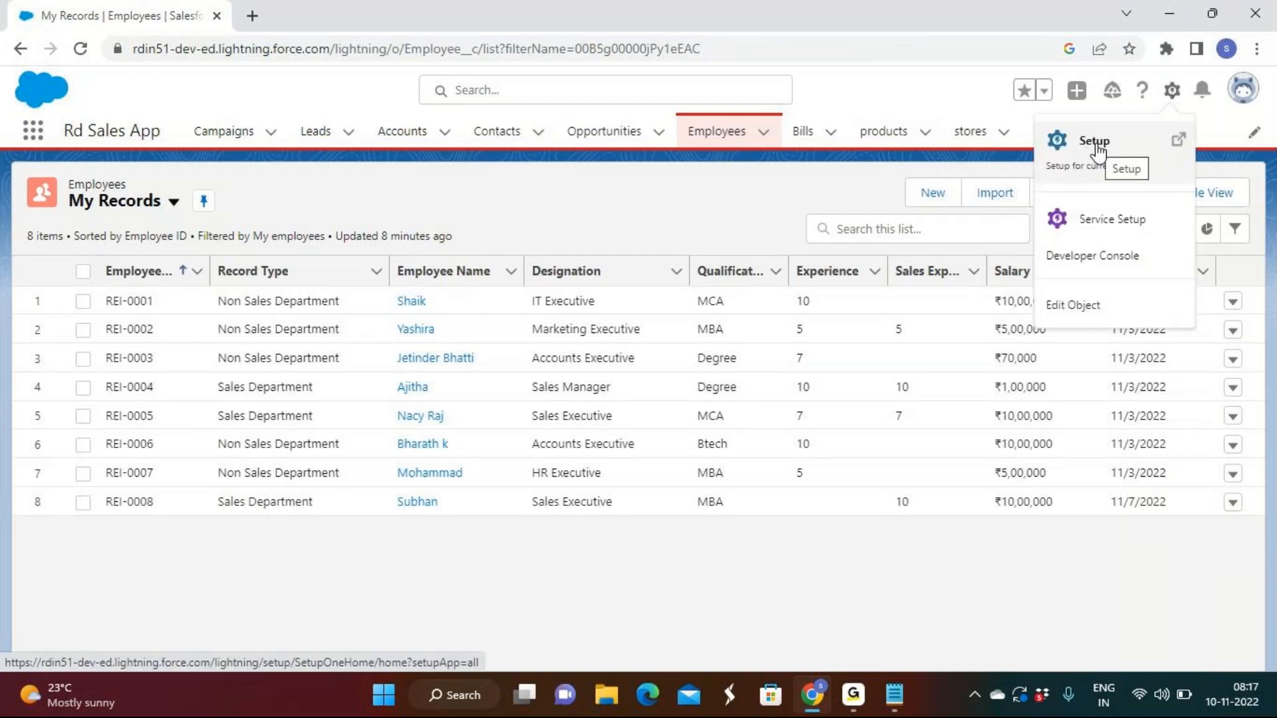
{"action": "left_click", "coordinate": [1096, 146]}
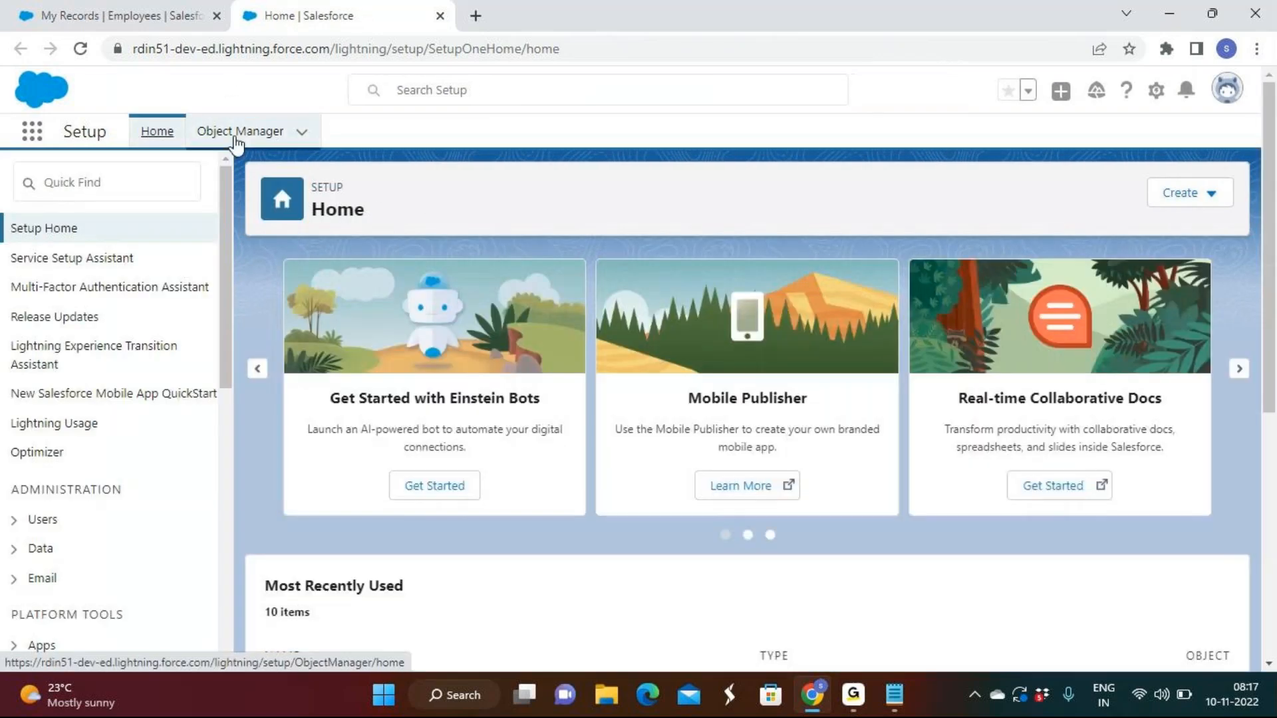
{"action": "left_click", "coordinate": [235, 137]}
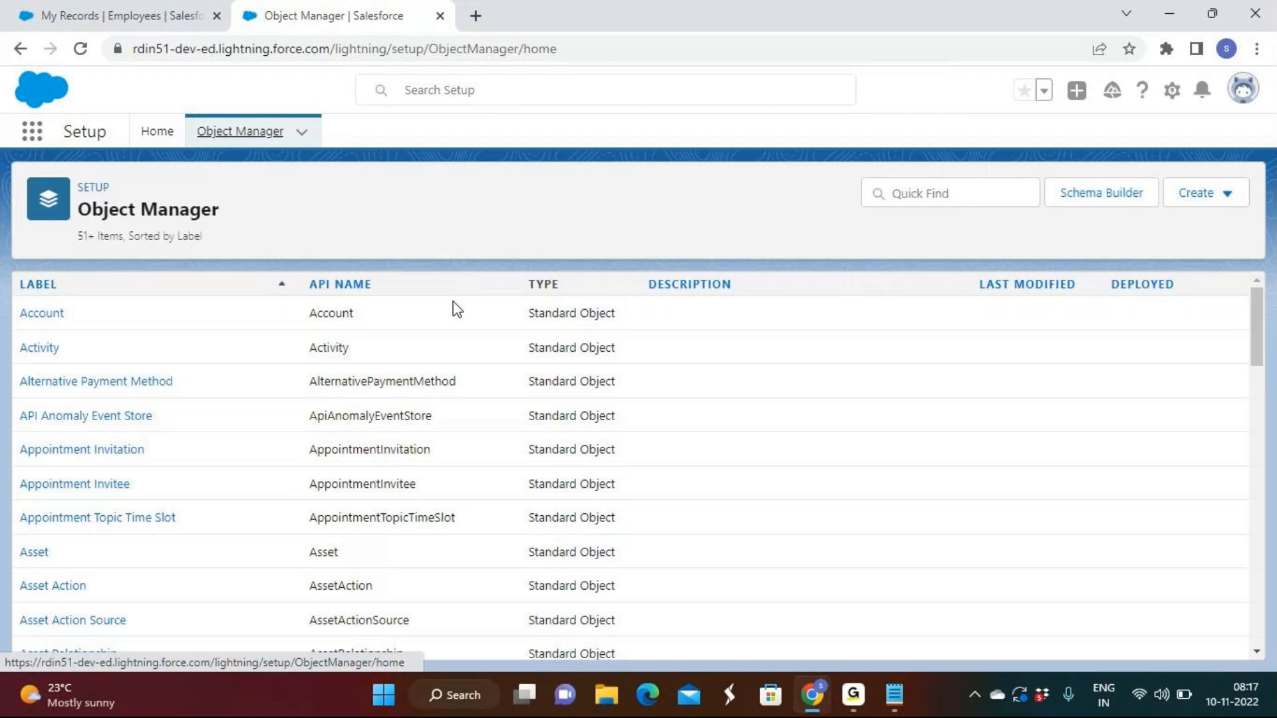
Find the custom Employee object in the object list and open its Fields & Relationships
{"action": "scroll", "coordinate": [391, 439], "scroll_direction": "down", "scroll_amount": 4}
{"action": "scroll", "coordinate": [393, 442], "scroll_direction": "down", "scroll_amount": 10}
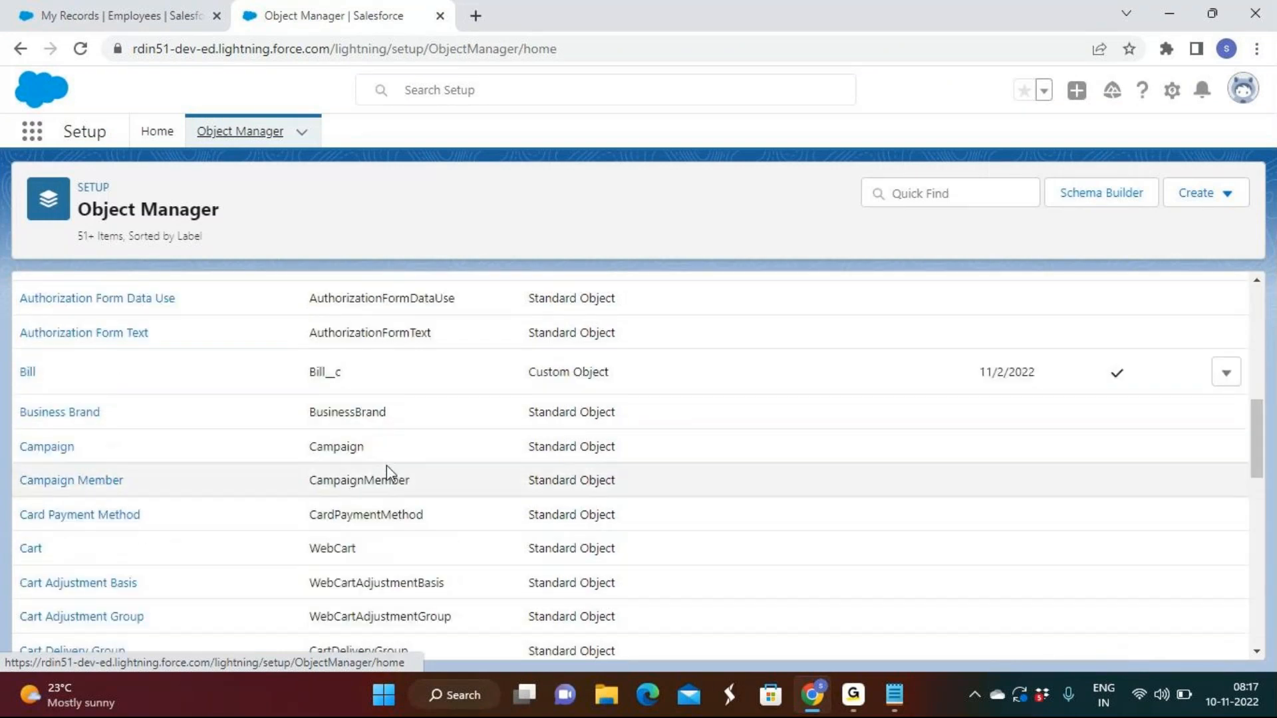
{"action": "scroll", "coordinate": [273, 465], "scroll_direction": "down", "scroll_amount": 8}
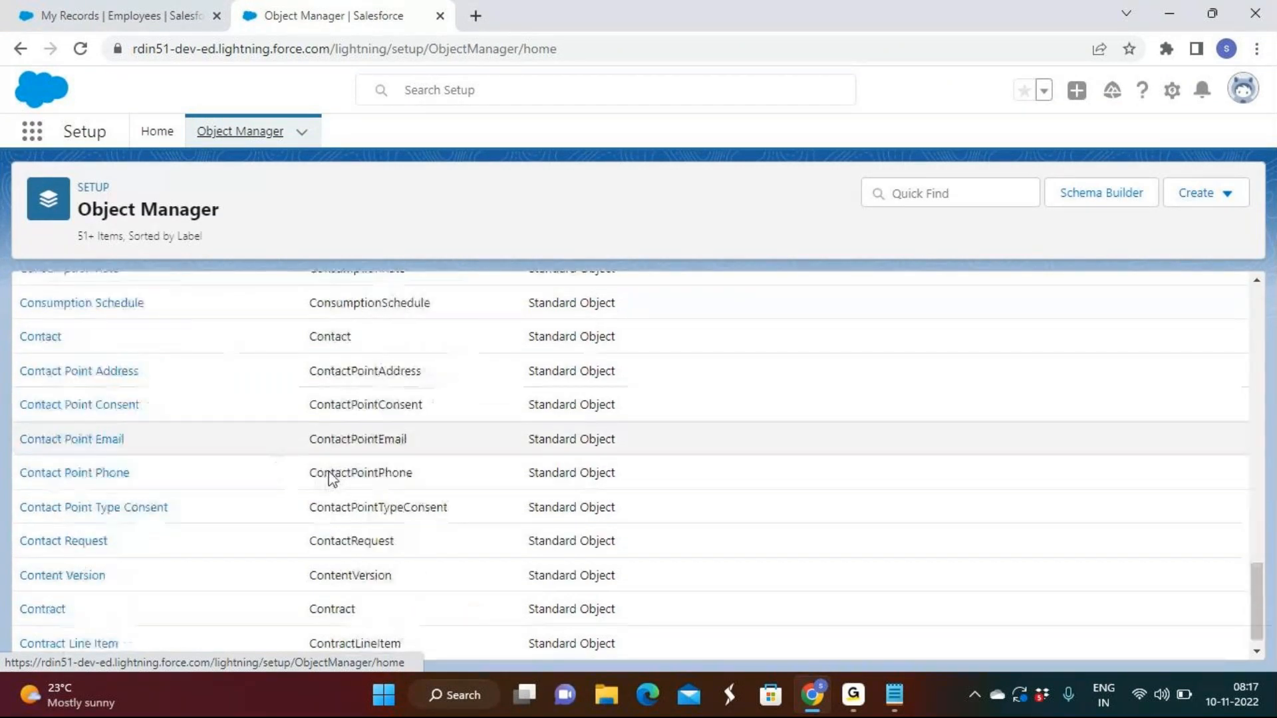
{"action": "scroll", "coordinate": [375, 456], "scroll_direction": "down", "scroll_amount": 10}
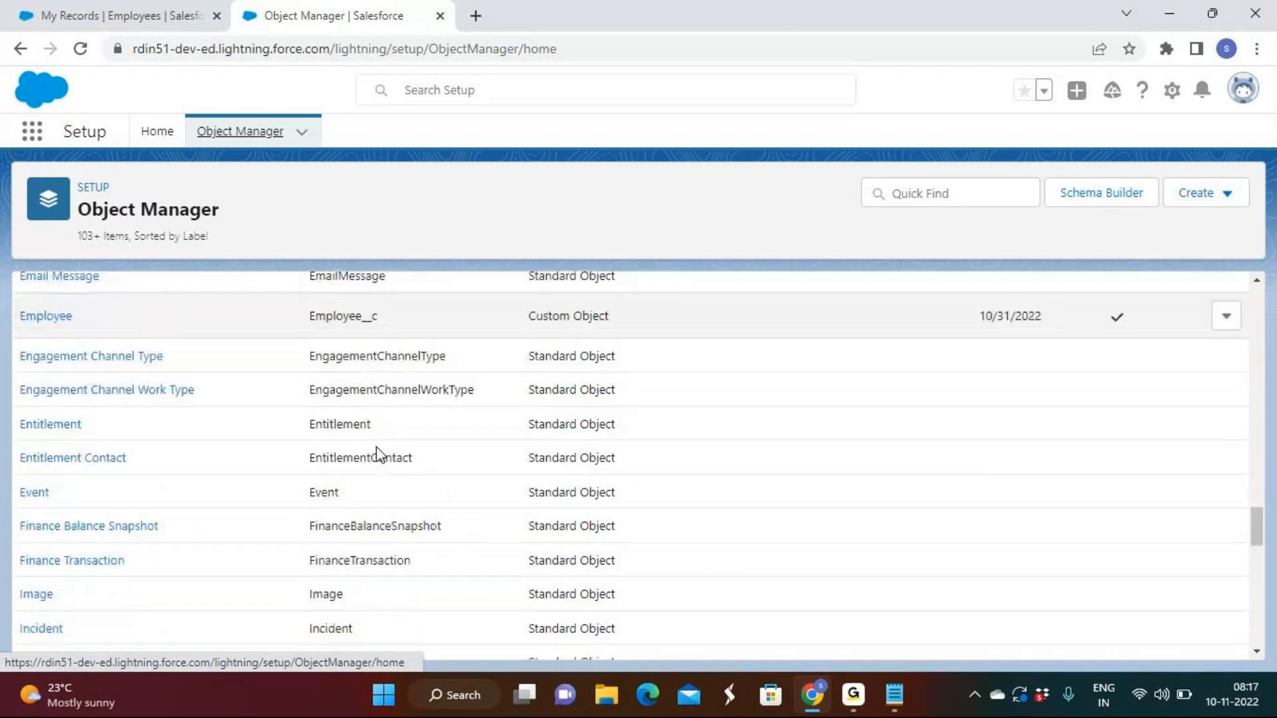
{"action": "scroll", "coordinate": [80, 392], "scroll_direction": "up", "scroll_amount": 3}
{"action": "left_click", "coordinate": [46, 360]}
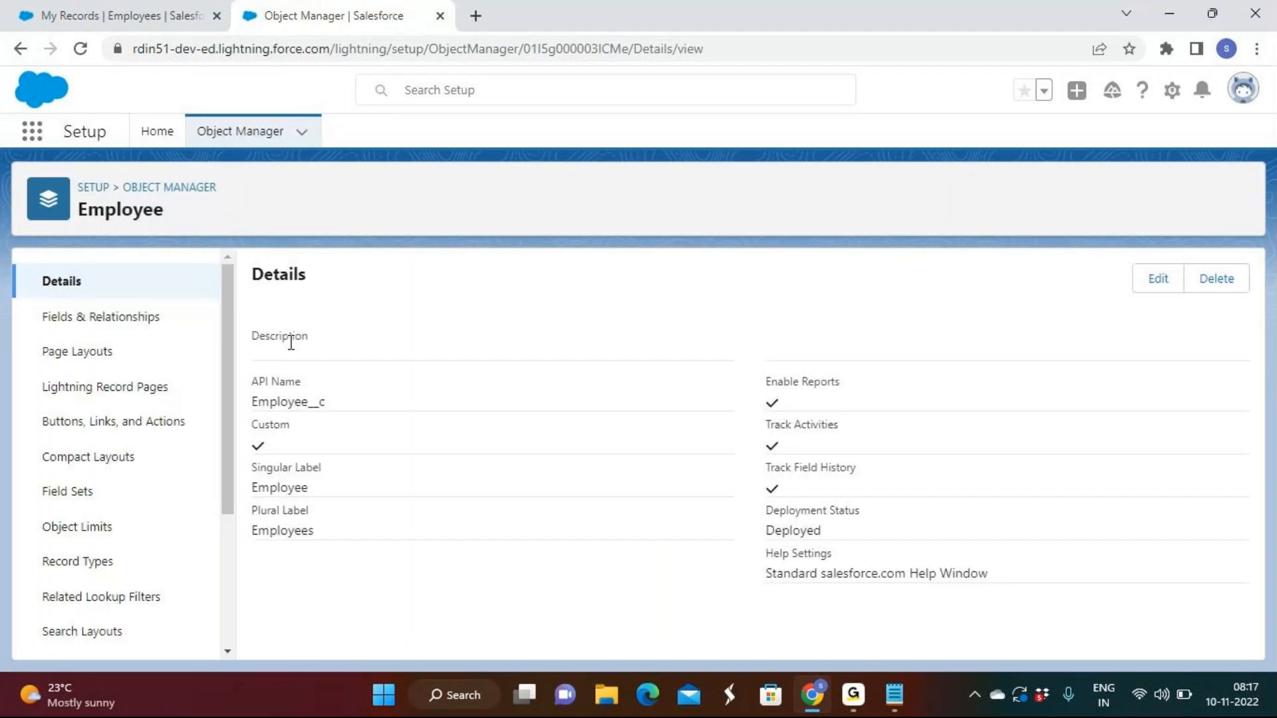
{"action": "left_click", "coordinate": [108, 319]}
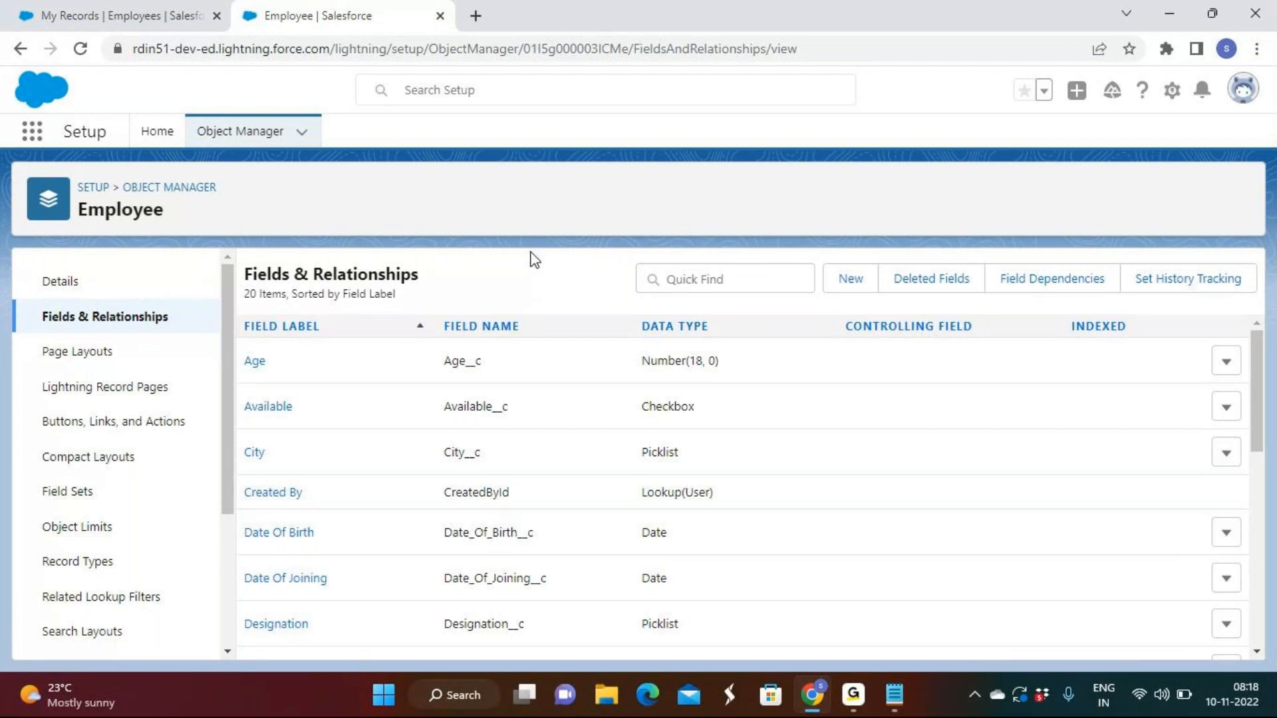
Start a new custom field on the Employee object with Lookup Relationship as its data type
{"action": "left_click", "coordinate": [858, 278]}
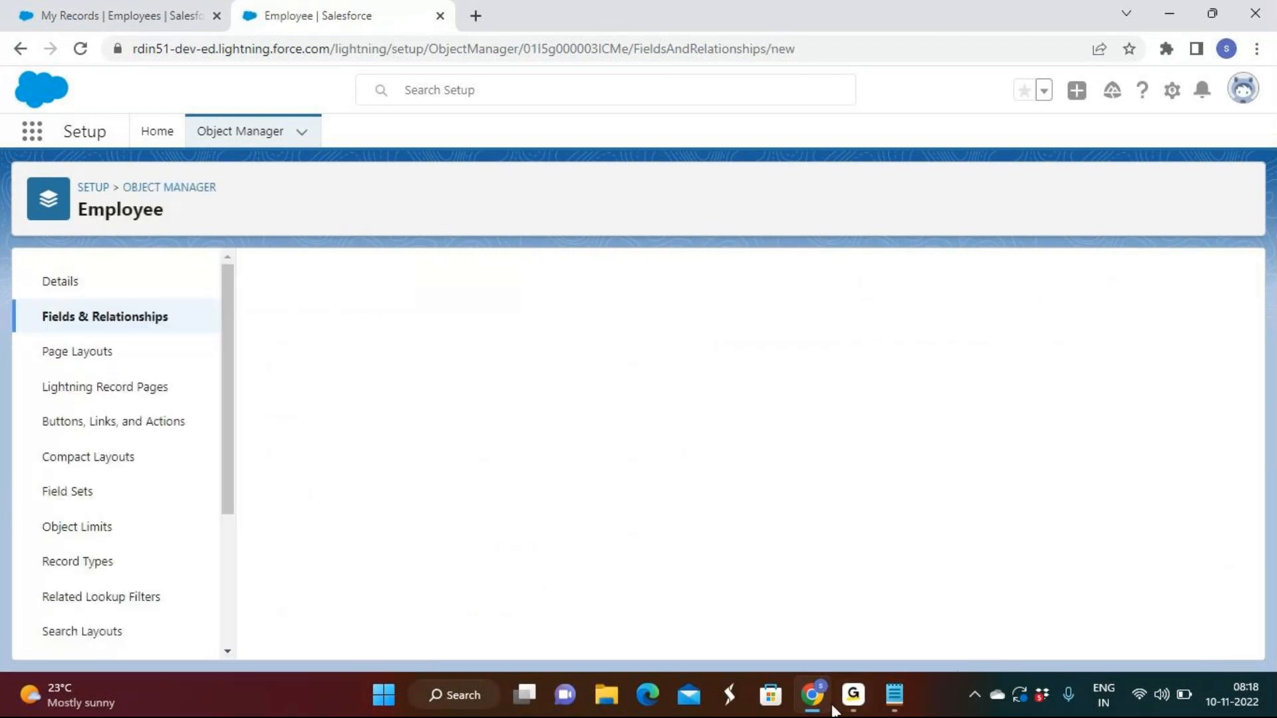
{"action": "mouse_move", "coordinate": [853, 696]}
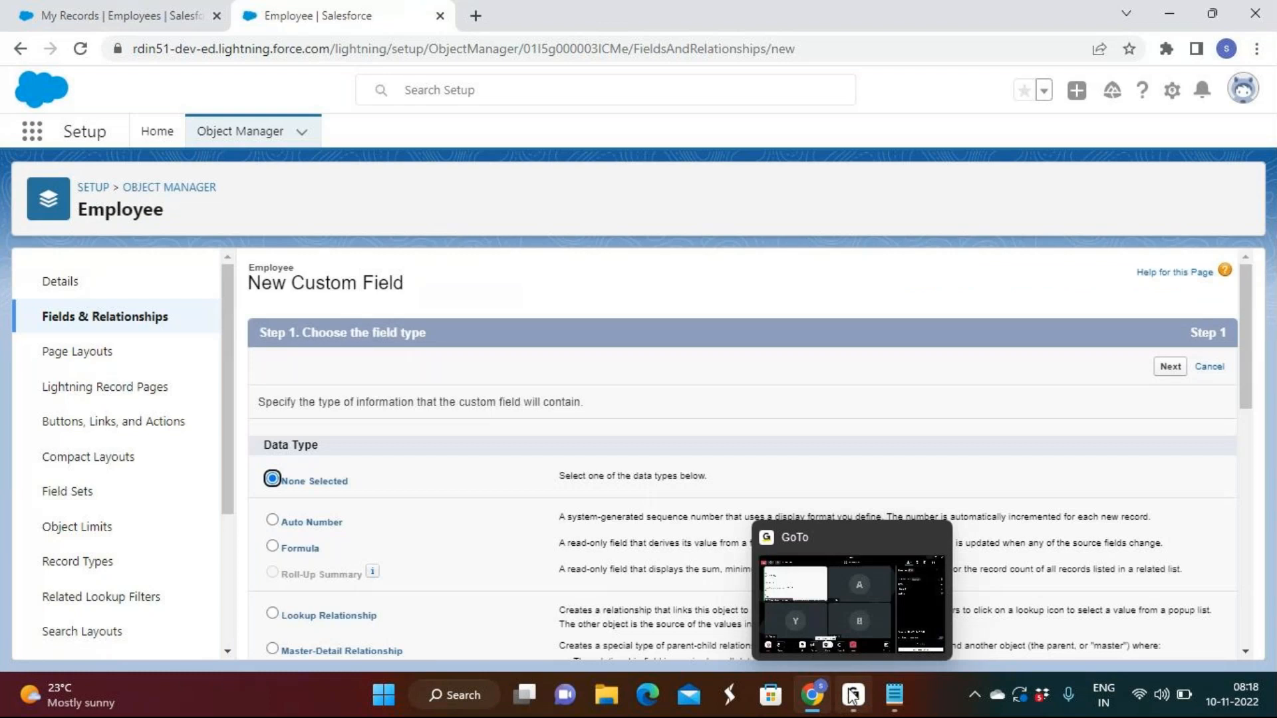
{"action": "scroll", "coordinate": [566, 430], "scroll_direction": "down", "scroll_amount": 2}
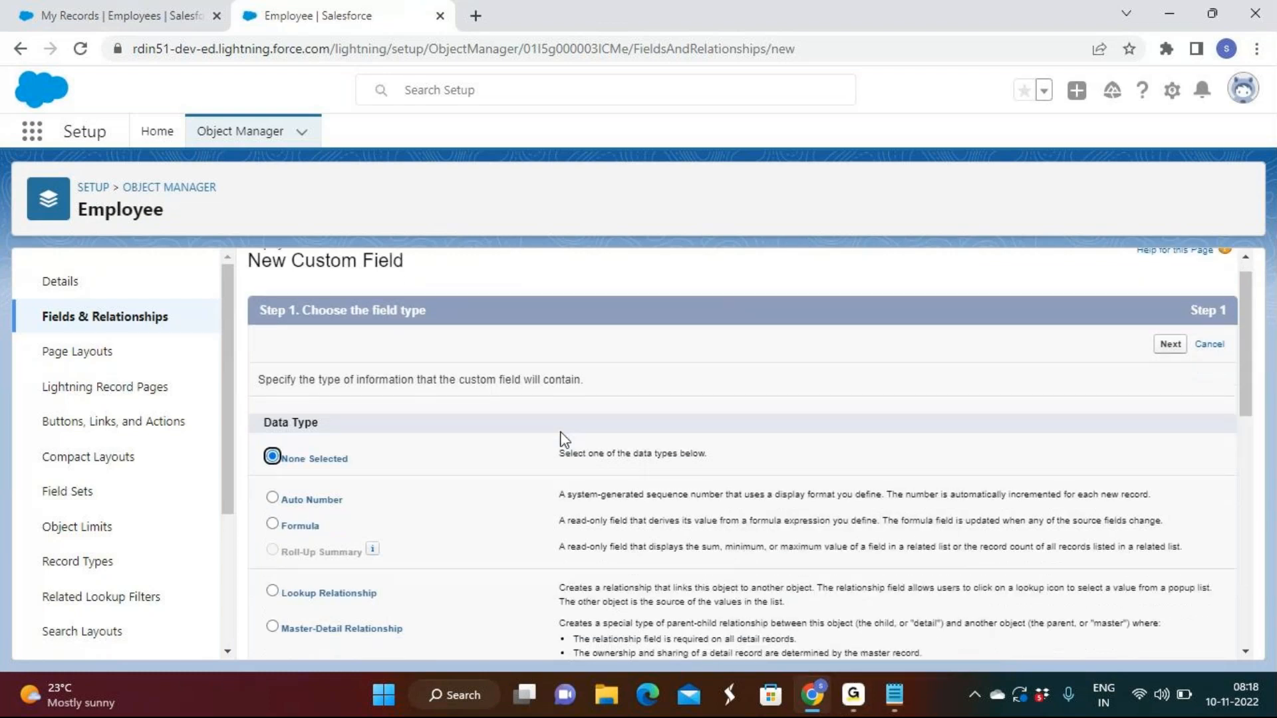
{"action": "left_click", "coordinate": [361, 525]}
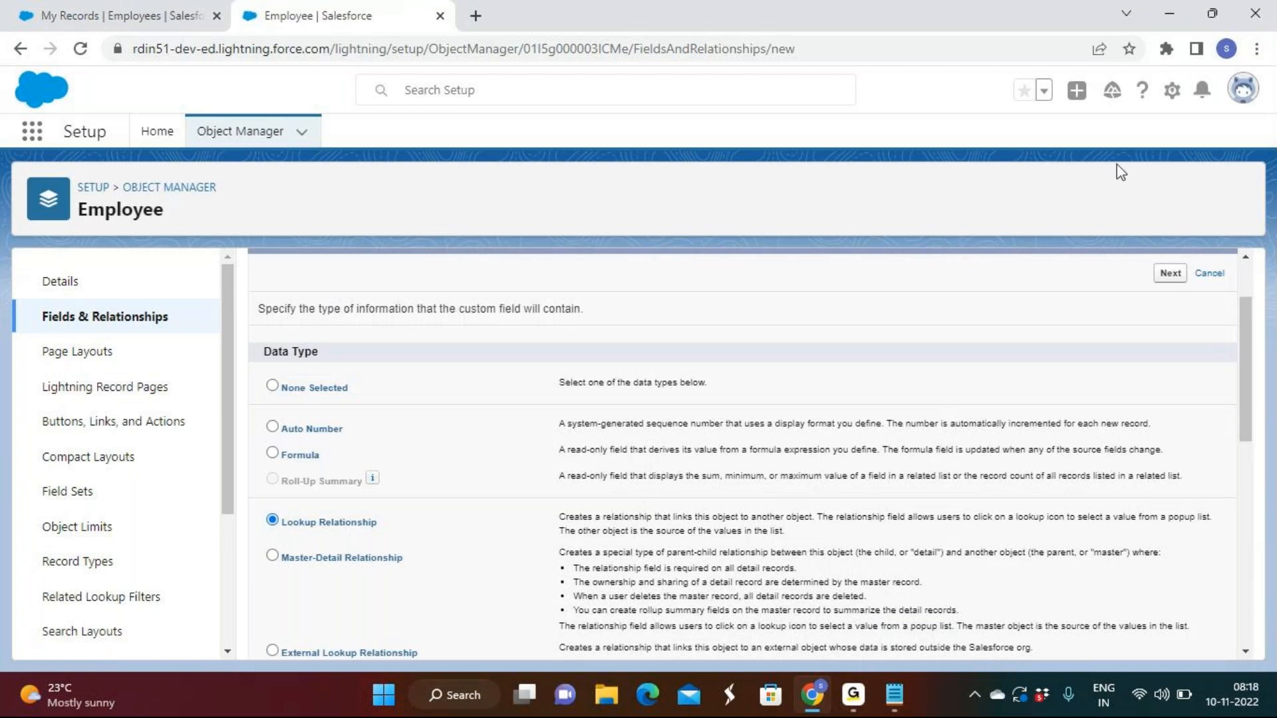
{"action": "left_click", "coordinate": [1181, 275]}
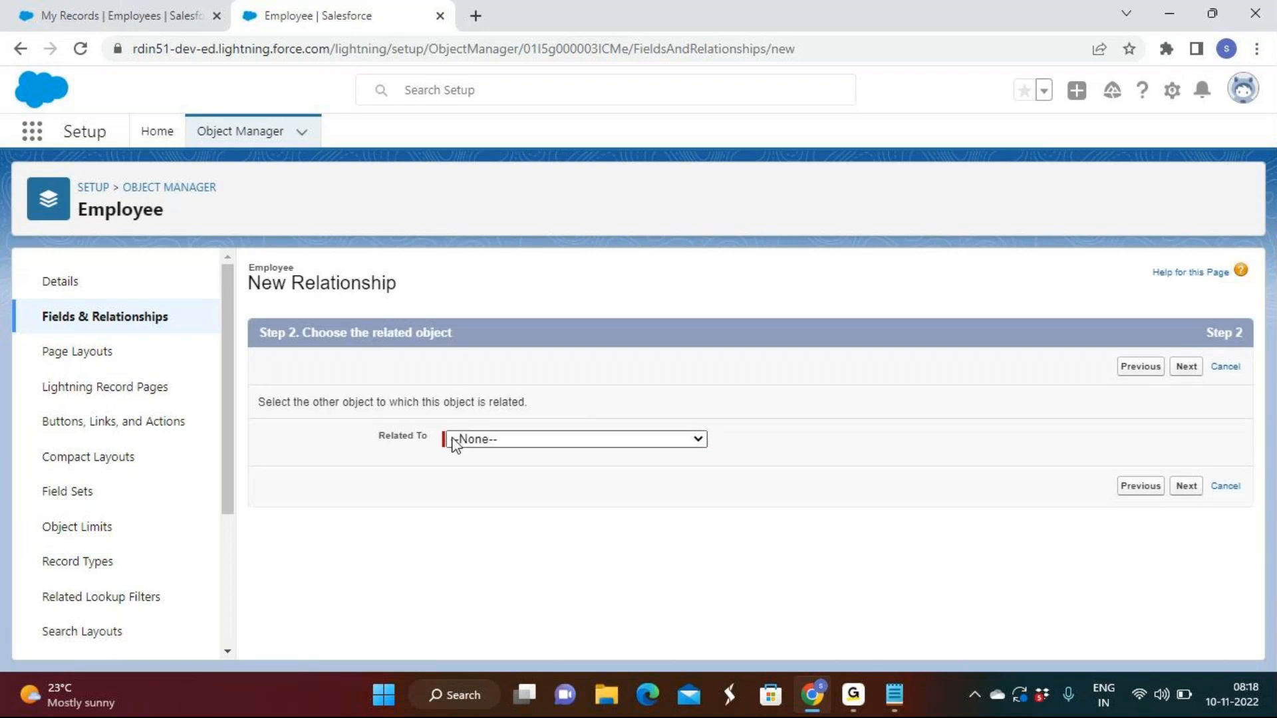
Relate the lookup field to the custom store object and continue to the field naming step
{"action": "left_click", "coordinate": [525, 441]}
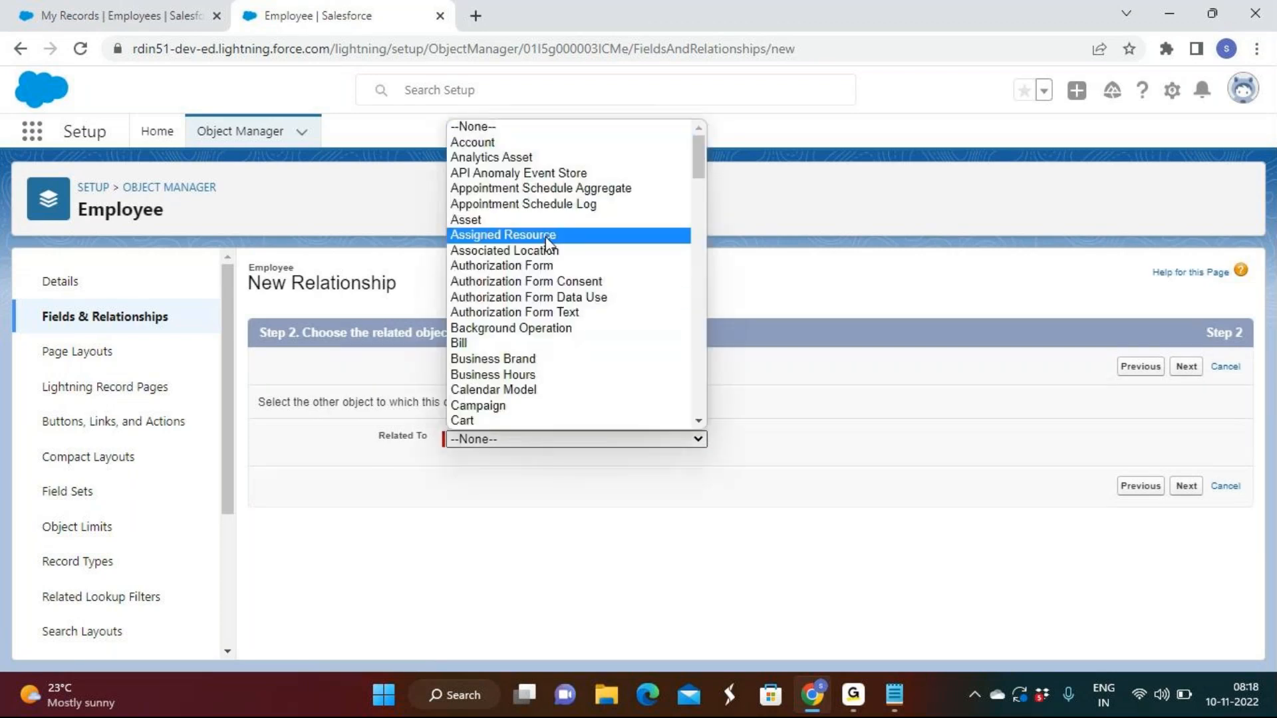
{"action": "scroll", "coordinate": [546, 239], "scroll_direction": "down", "scroll_amount": 6}
{"action": "scroll", "coordinate": [546, 239], "scroll_direction": "down", "scroll_amount": 10}
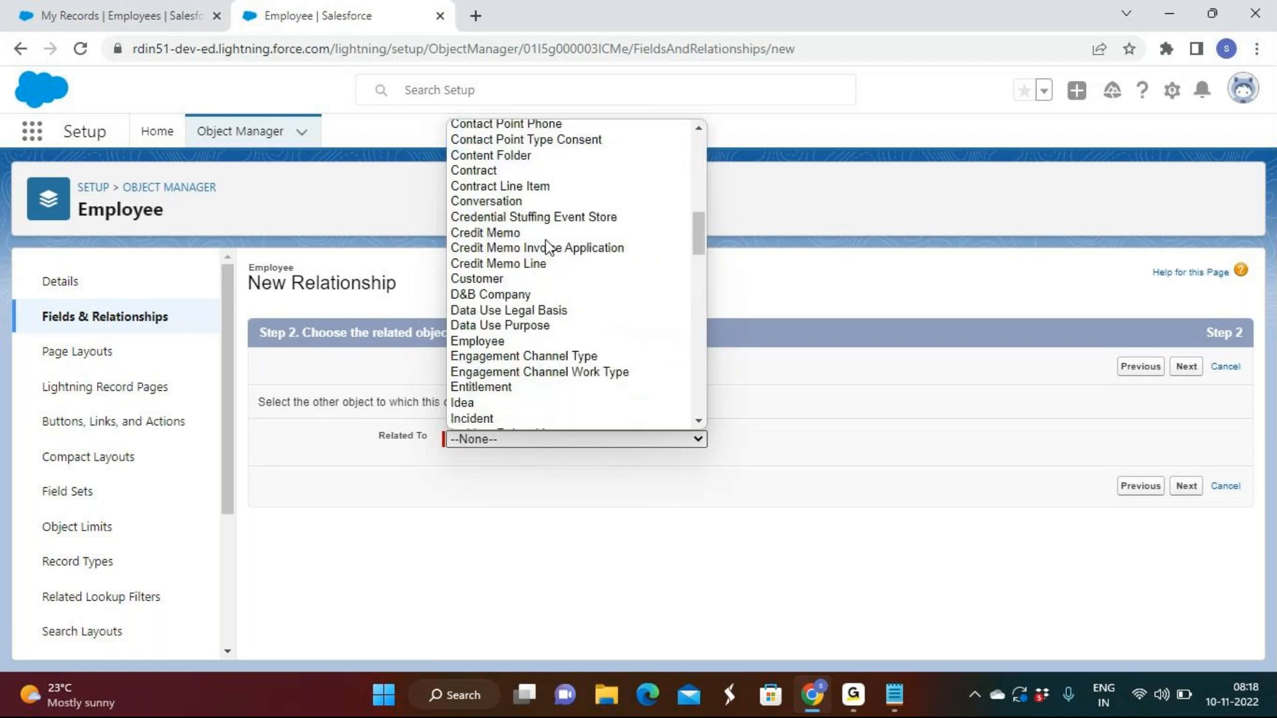
{"action": "scroll", "coordinate": [545, 239], "scroll_direction": "down", "scroll_amount": 8}
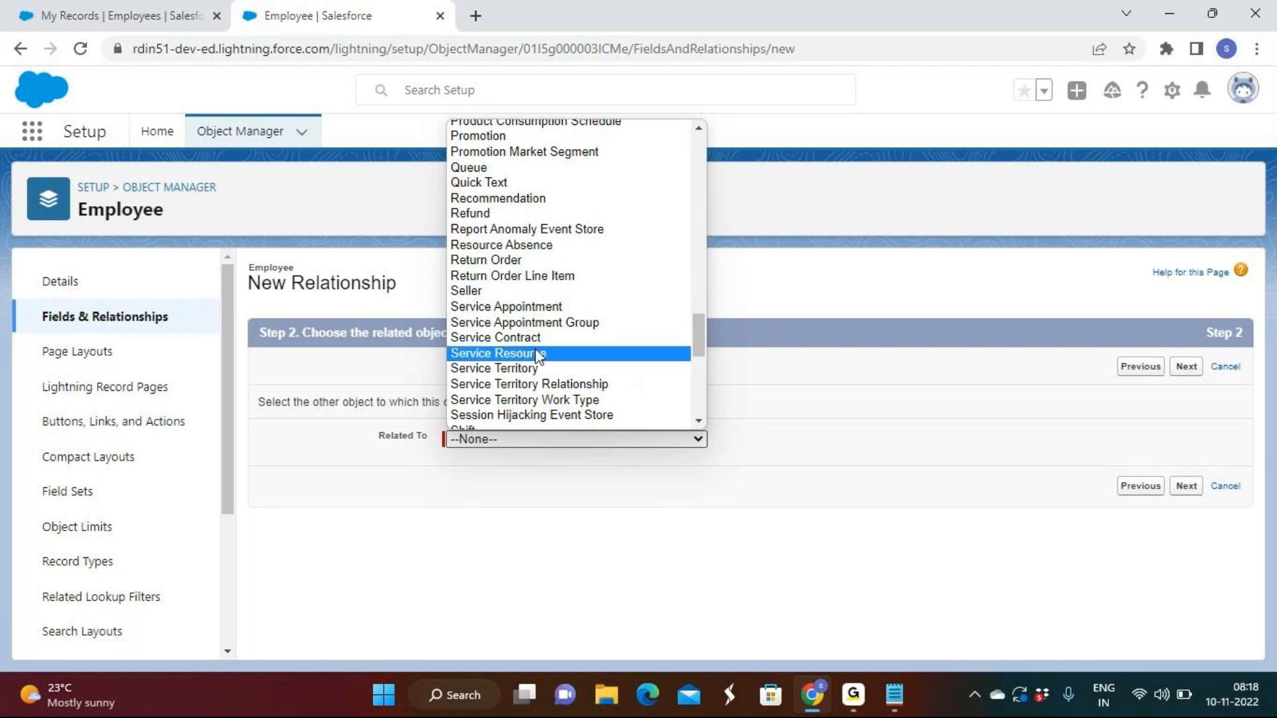
{"action": "scroll", "coordinate": [506, 332], "scroll_direction": "down", "scroll_amount": 4}
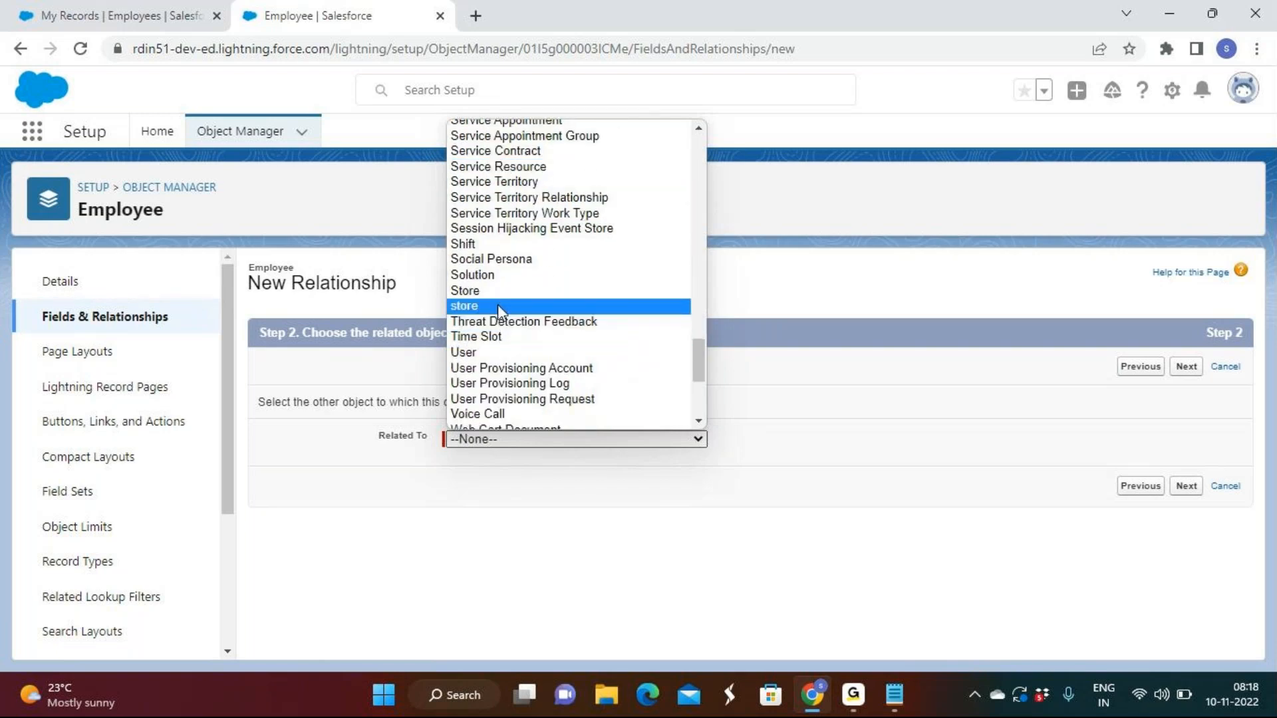
{"action": "left_click", "coordinate": [498, 305]}
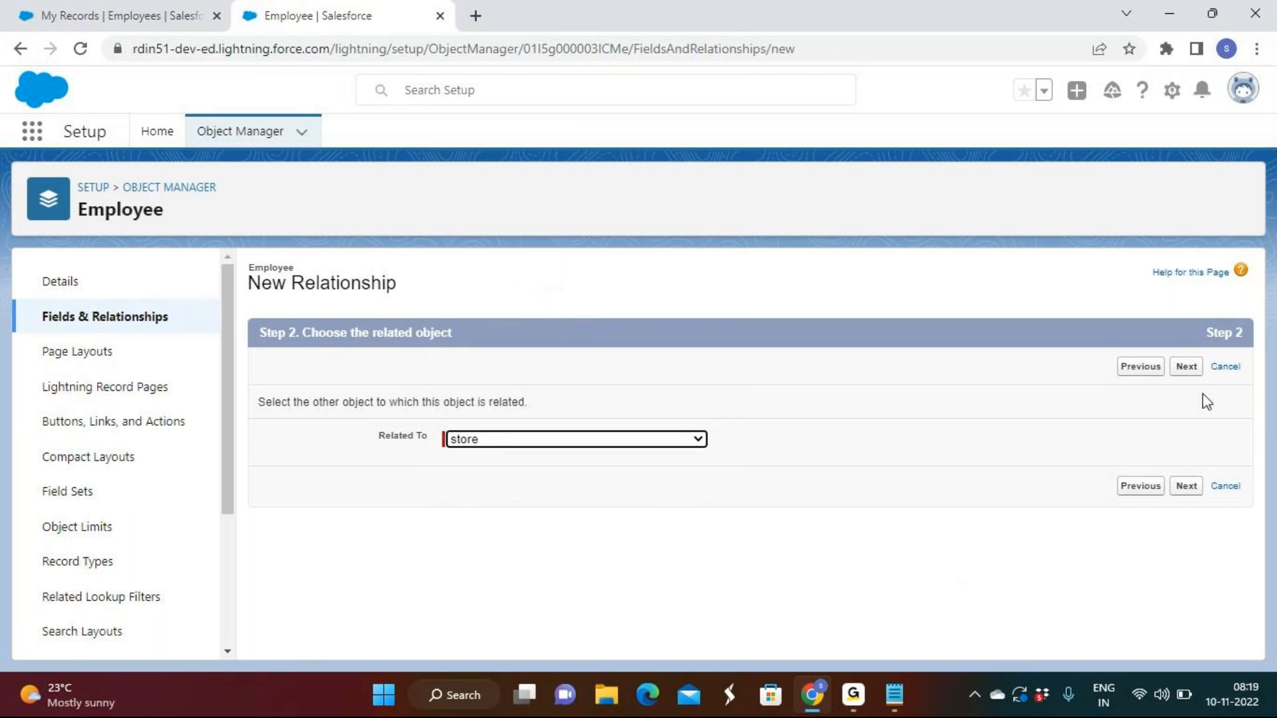
{"action": "left_click", "coordinate": [1186, 368]}
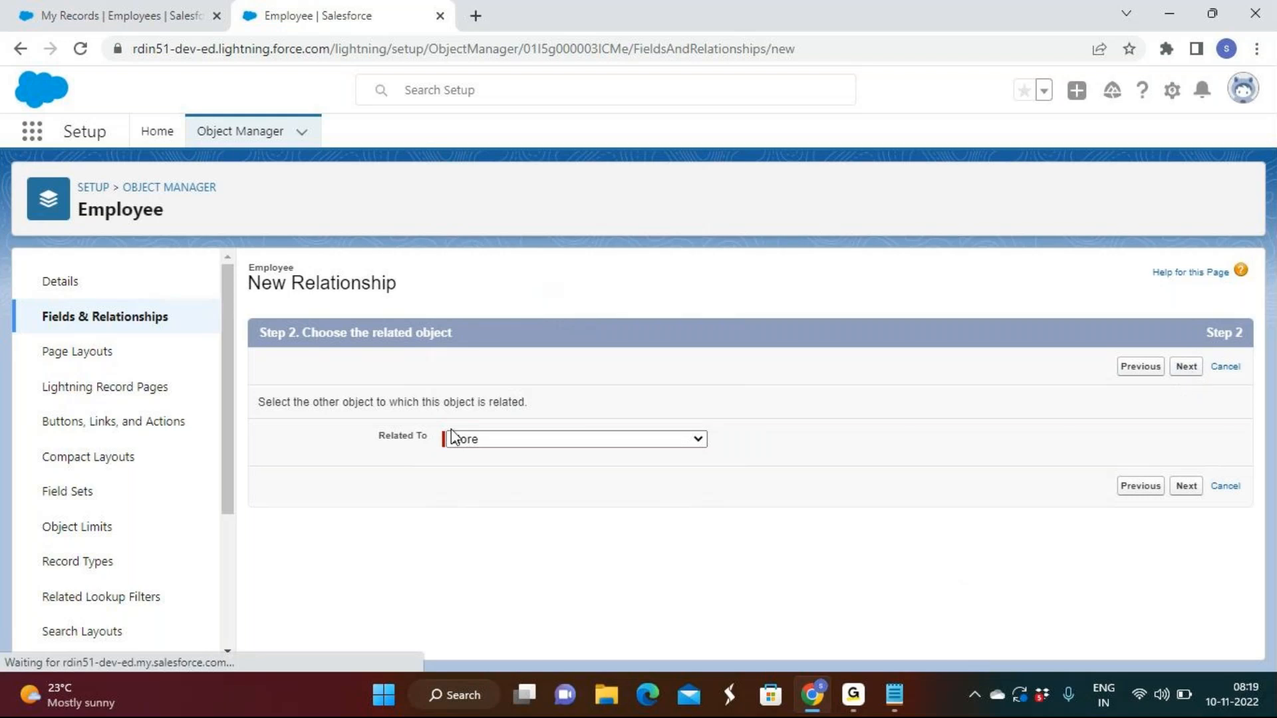
Label the lookup field Store Name, keep the default page layouts and related list, and save it
{"action": "double_click", "coordinate": [521, 411]}
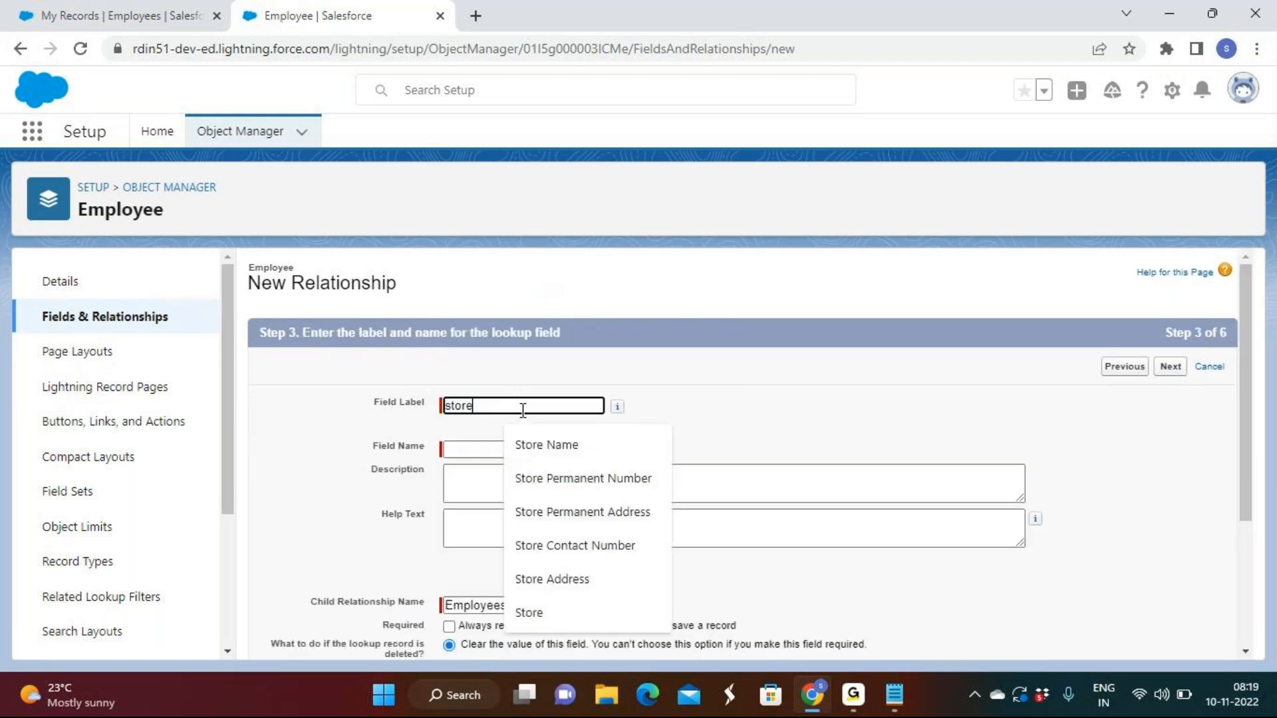
{"action": "left_click", "coordinate": [568, 442]}
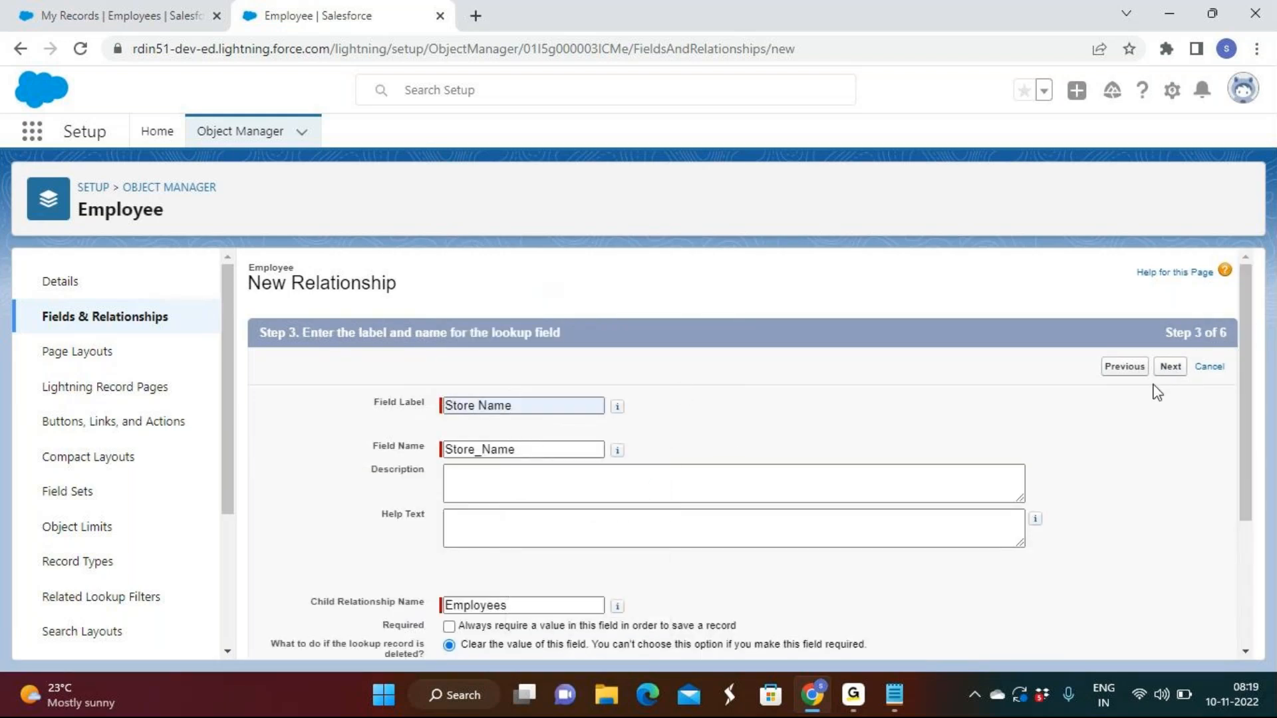
{"action": "left_click", "coordinate": [1179, 367]}
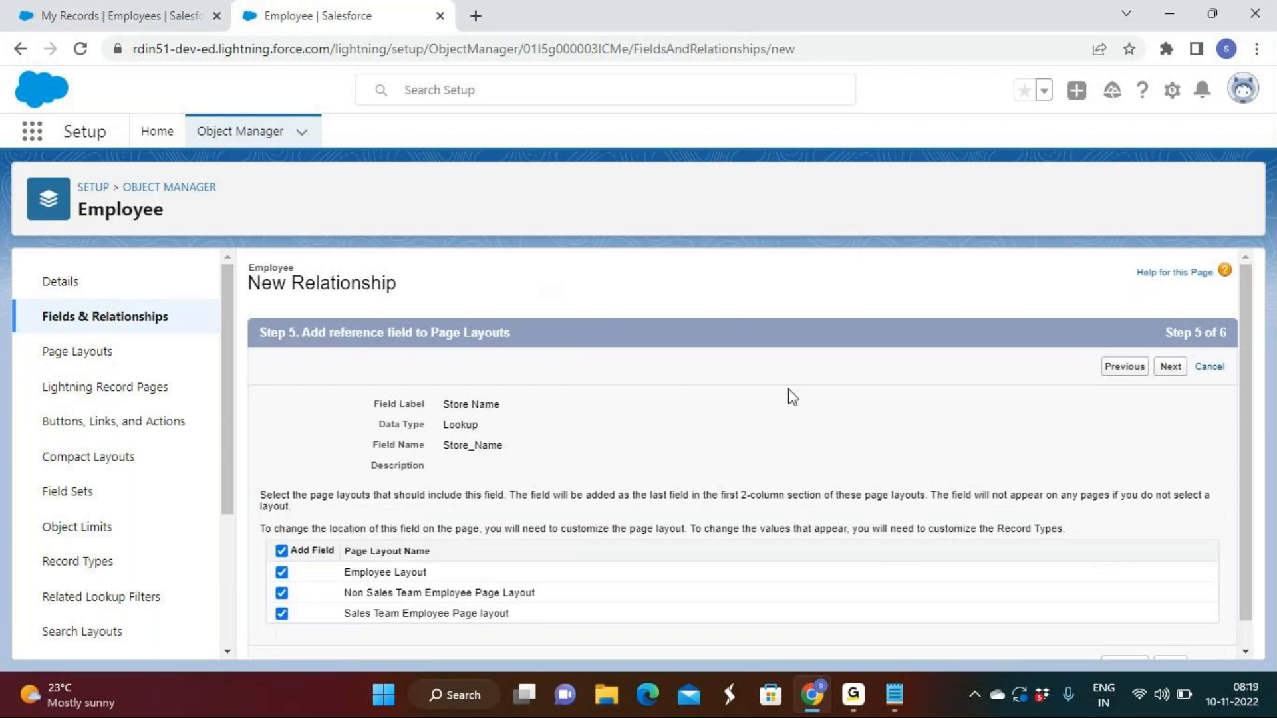
{"action": "left_click", "coordinate": [1170, 367]}
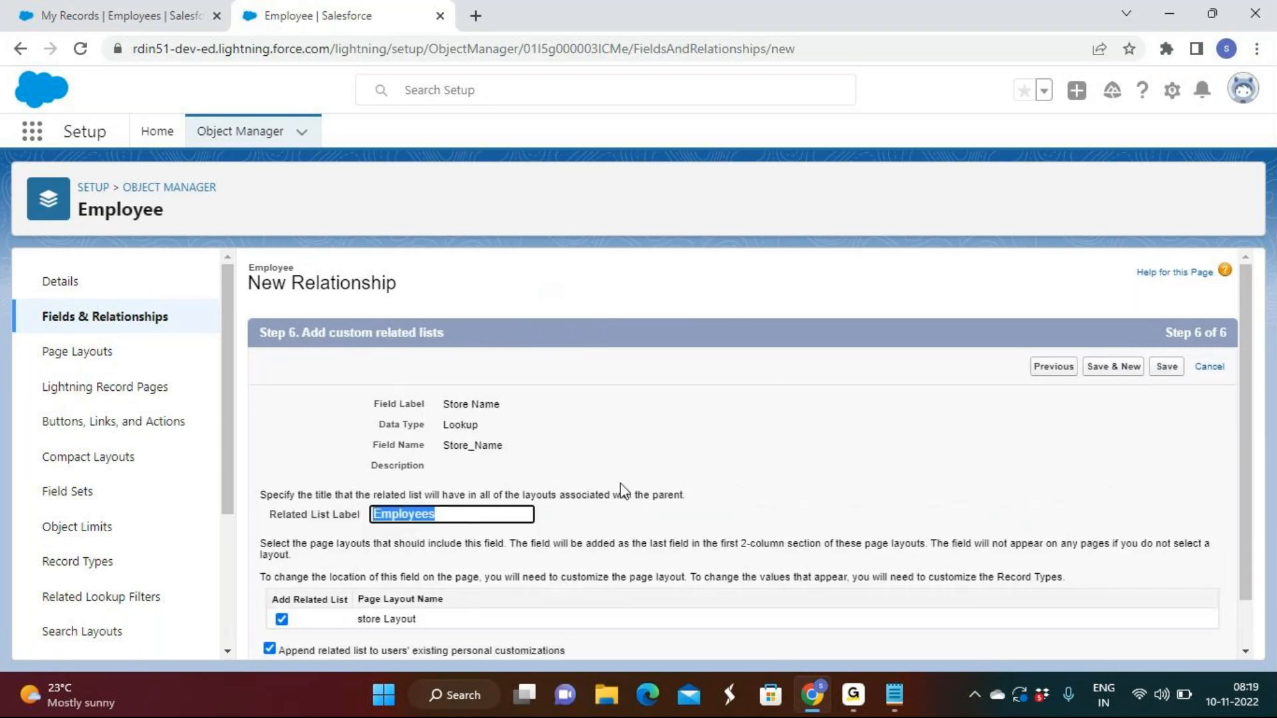
{"action": "left_click", "coordinate": [1167, 367]}
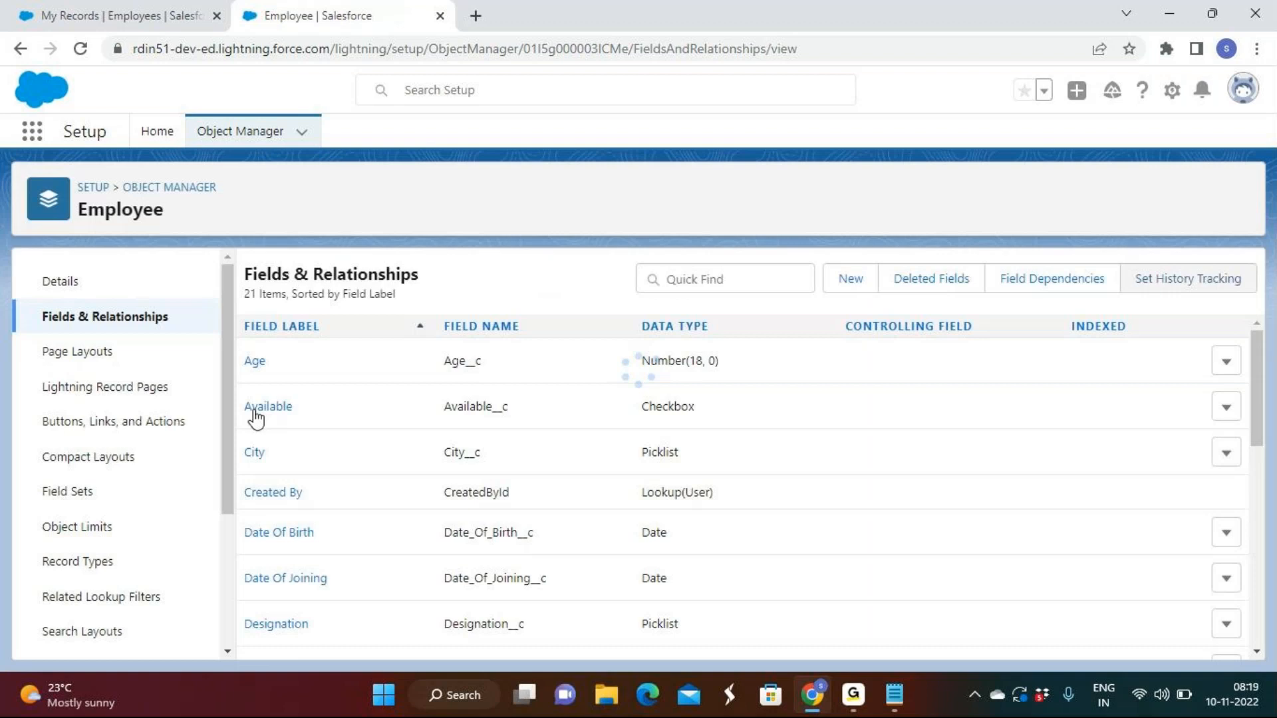
Reload the Employees list and open a new employee form for the Sales Department record type
{"action": "left_click", "coordinate": [53, 15]}
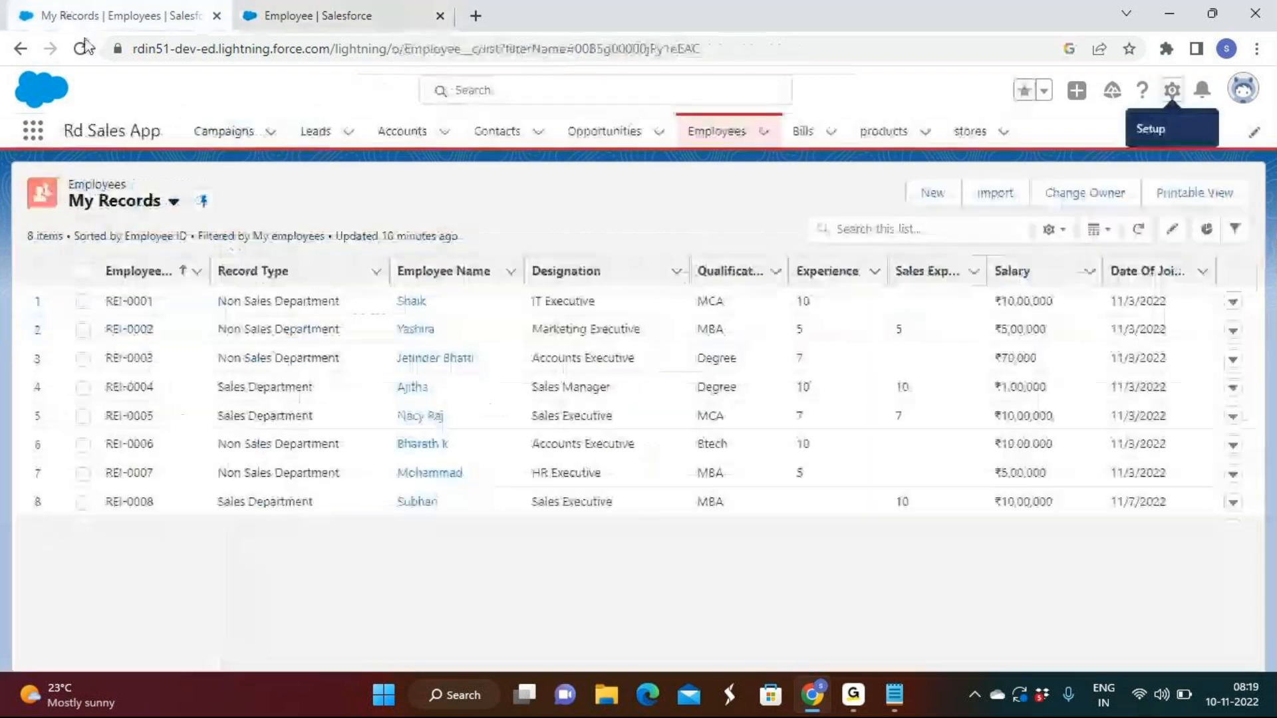
{"action": "left_click", "coordinate": [81, 48]}
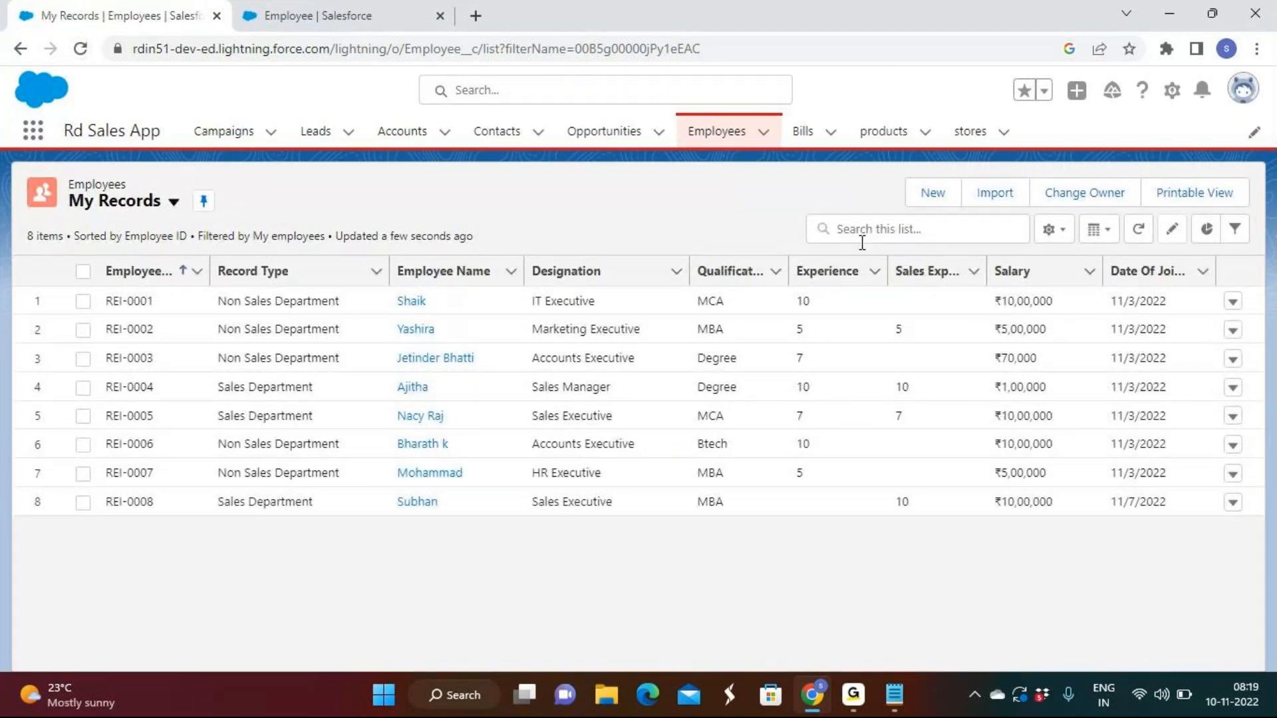
{"action": "left_click", "coordinate": [926, 200]}
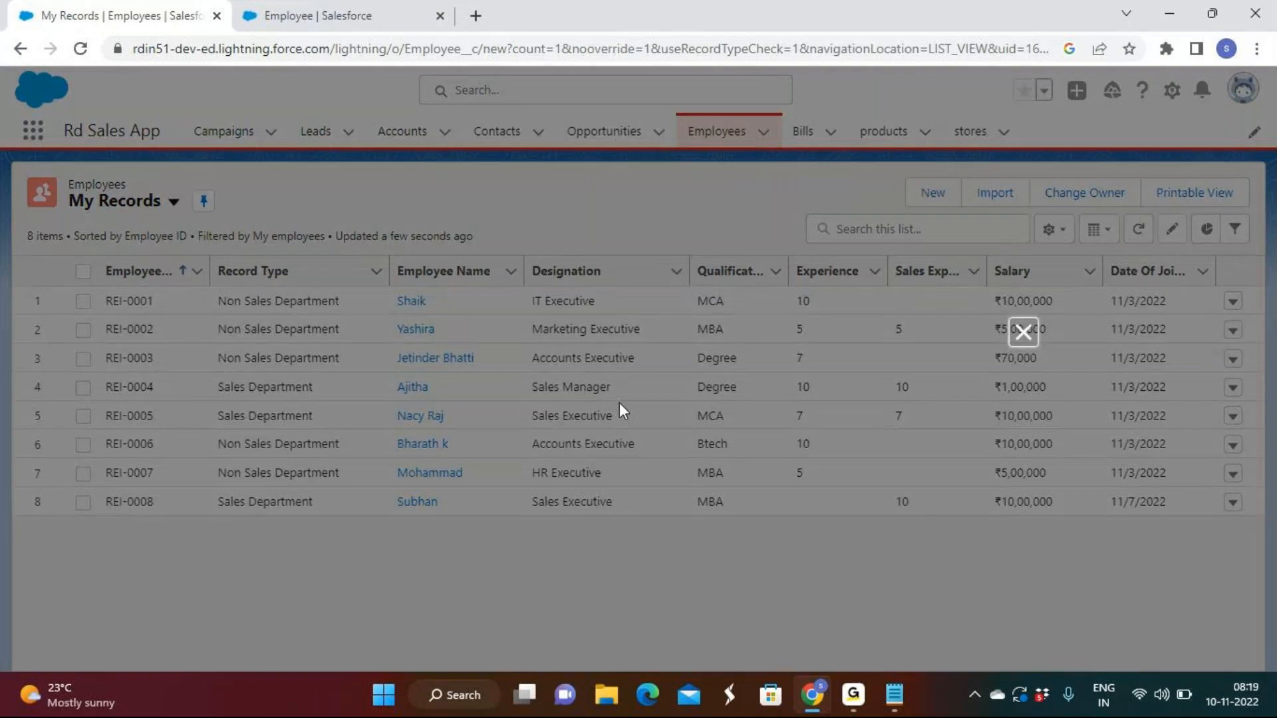
{"action": "left_click", "coordinate": [983, 455]}
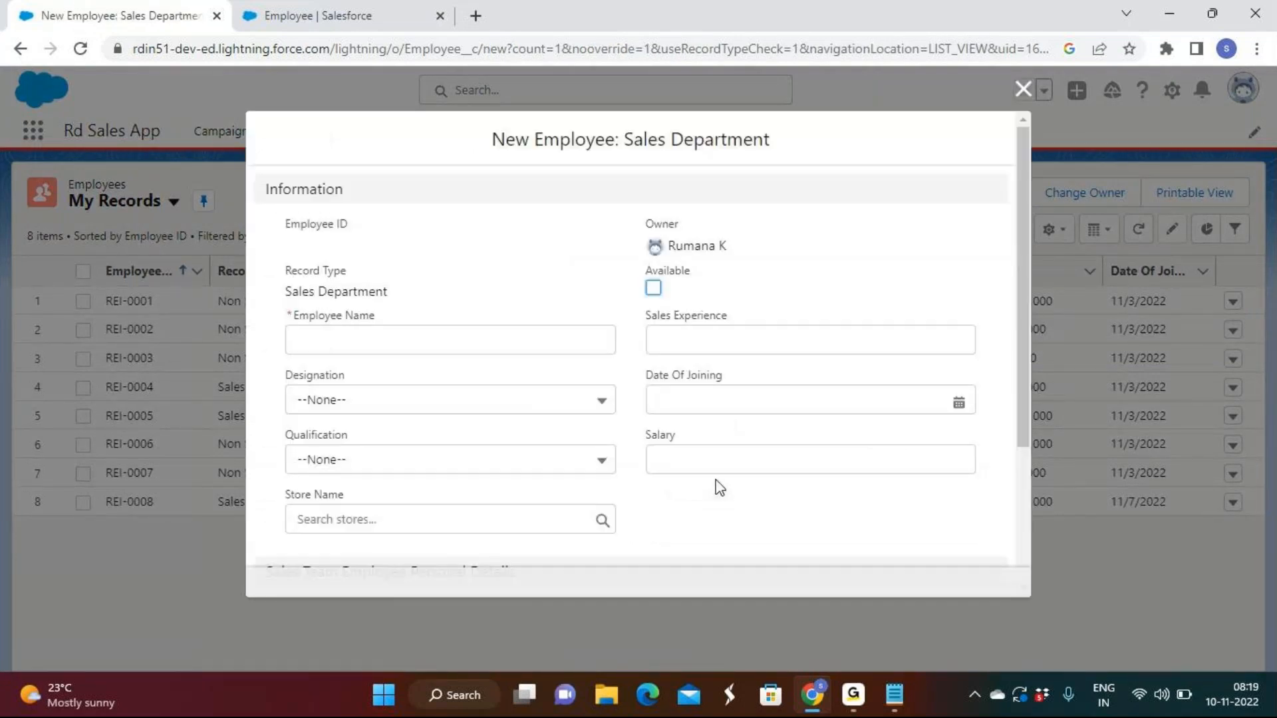
Examine the Store Name lookup field in the new employee form
{"action": "scroll", "coordinate": [720, 486], "scroll_direction": "down", "scroll_amount": 1}
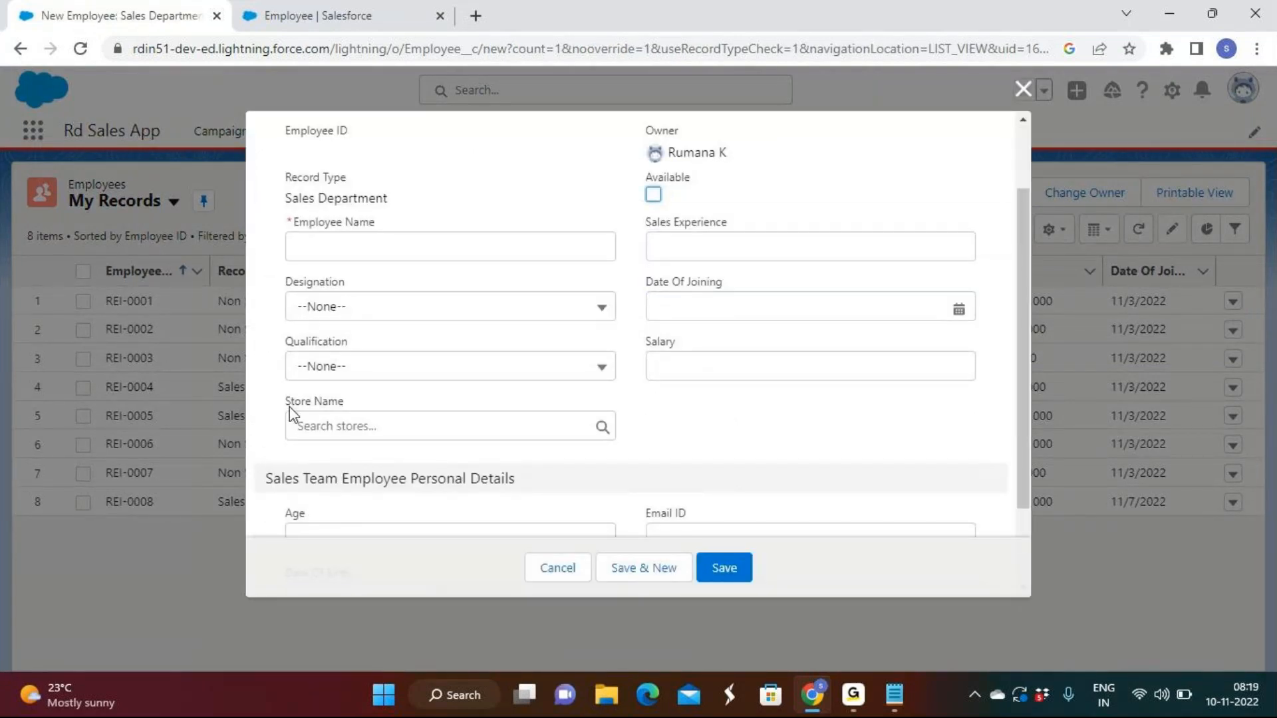
{"action": "mouse_move", "coordinate": [287, 406]}
{"action": "left_mouse_down"}
{"action": "mouse_move", "coordinate": [356, 403]}
{"action": "mouse_move", "coordinate": [291, 405]}
{"action": "left_mouse_up"}
{"action": "left_click", "coordinate": [348, 403]}
{"action": "left_click", "coordinate": [347, 406]}
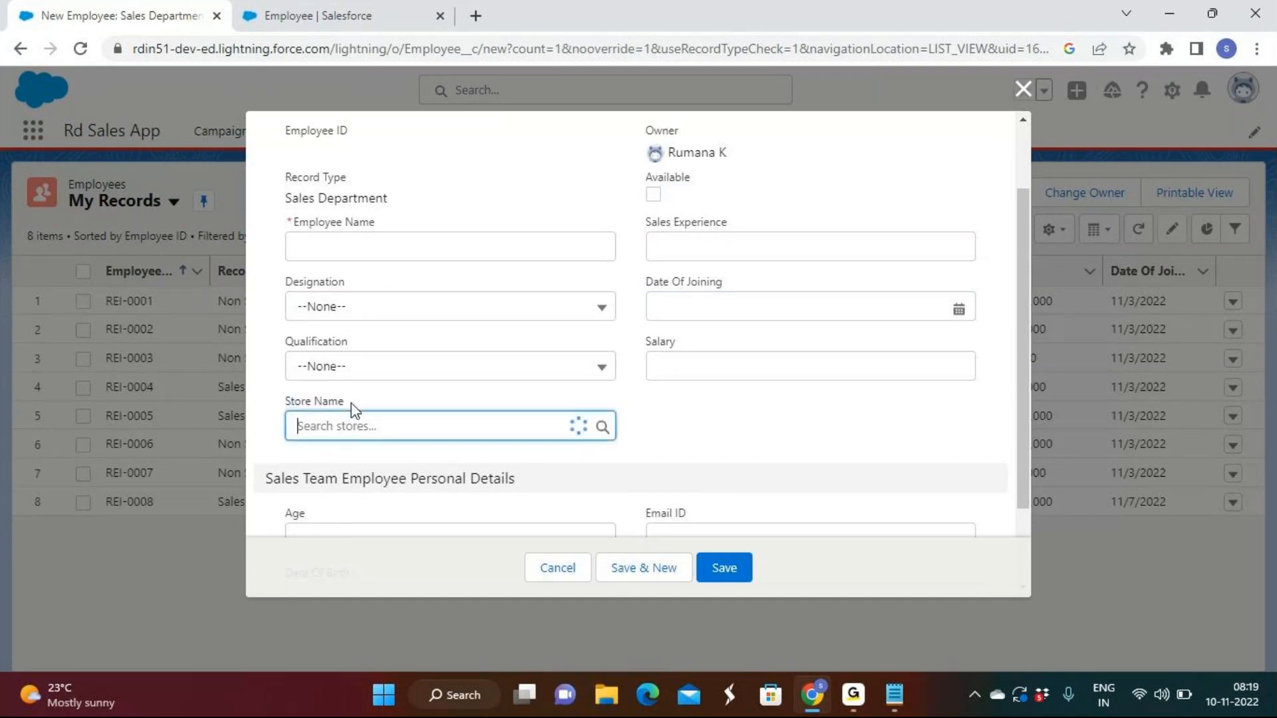
{"action": "left_click_drag", "start_coordinate": [348, 406], "coordinate": [275, 403]}
{"action": "left_click", "coordinate": [361, 401]}
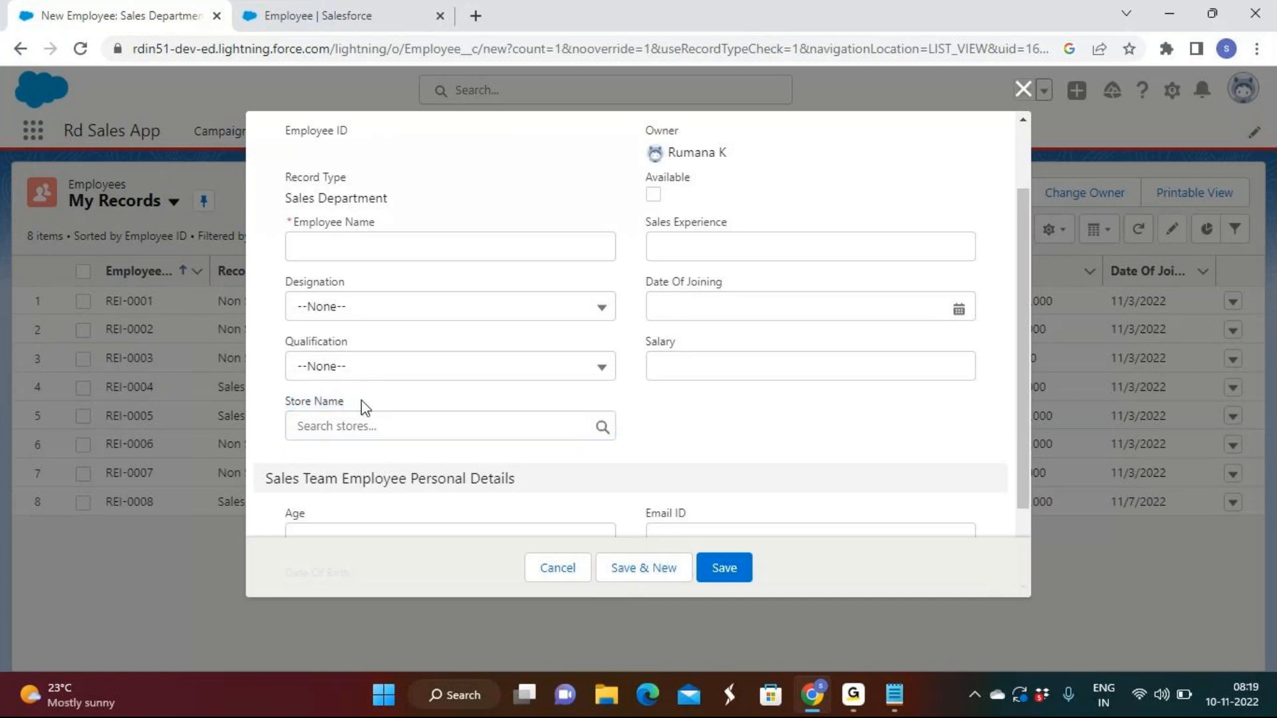
Switch to the Notepad notes, highlight "lookfiled will come as a normal filed" under Lookup Relationship, and return to Salesforce
{"action": "left_click", "coordinate": [893, 694]}
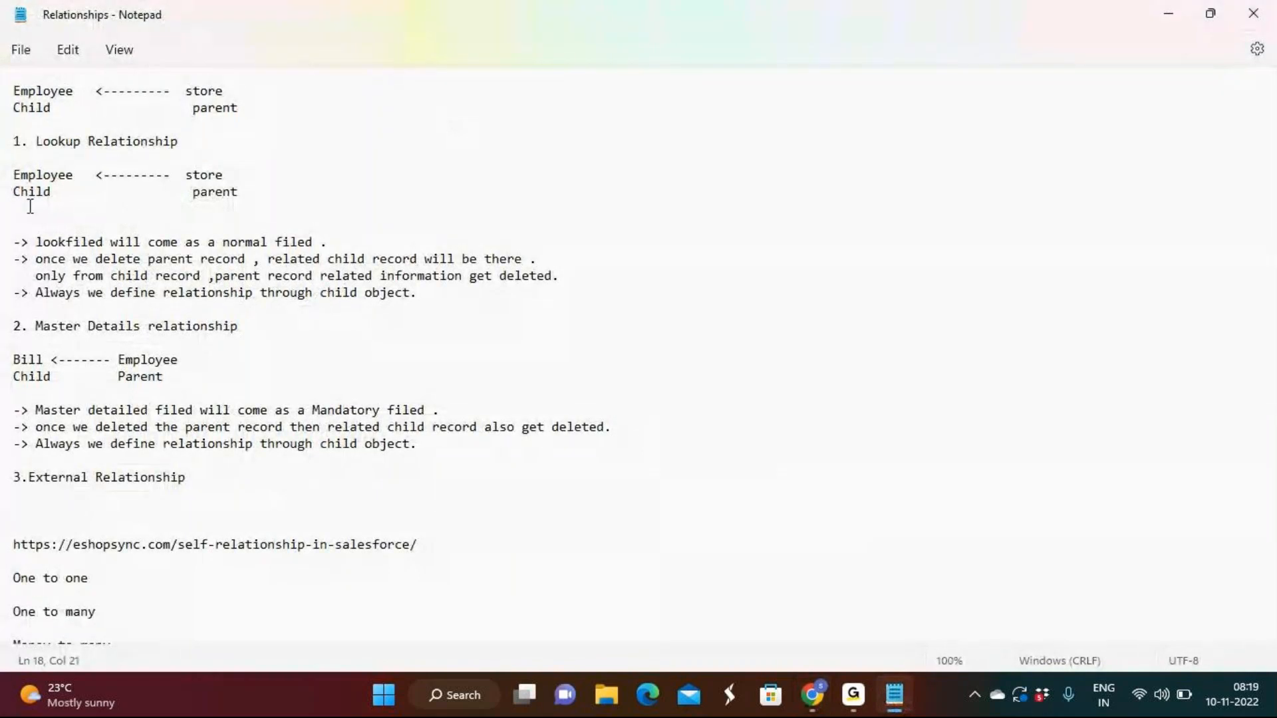
{"action": "left_click_drag", "start_coordinate": [36, 241], "coordinate": [315, 242]}
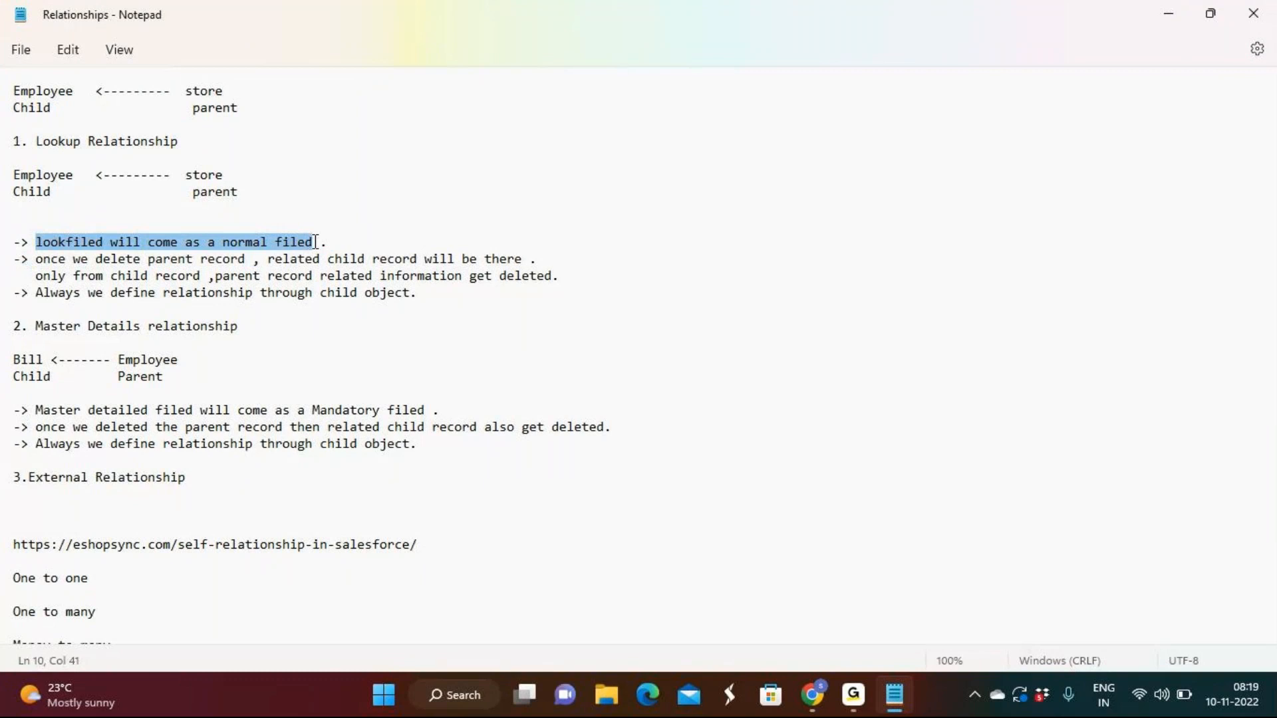
{"action": "left_click", "coordinate": [1169, 13]}
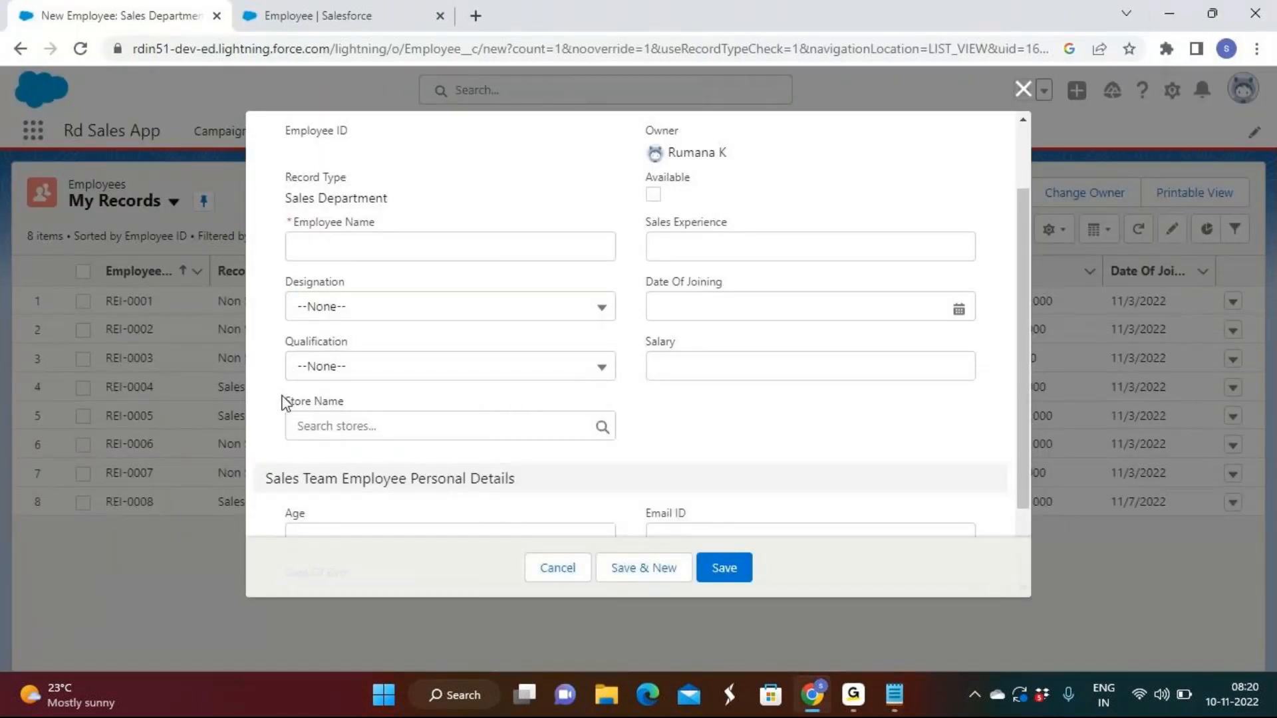
Check the Store Name field against the lookup notes, and close the new employee form without saving
{"action": "mouse_move", "coordinate": [287, 404]}
{"action": "left_mouse_down"}
{"action": "mouse_move", "coordinate": [355, 404]}
{"action": "mouse_move", "coordinate": [279, 405]}
{"action": "left_mouse_up"}
{"action": "left_click", "coordinate": [345, 404]}
{"action": "left_click", "coordinate": [393, 410]}
{"action": "left_click", "coordinate": [898, 697]}
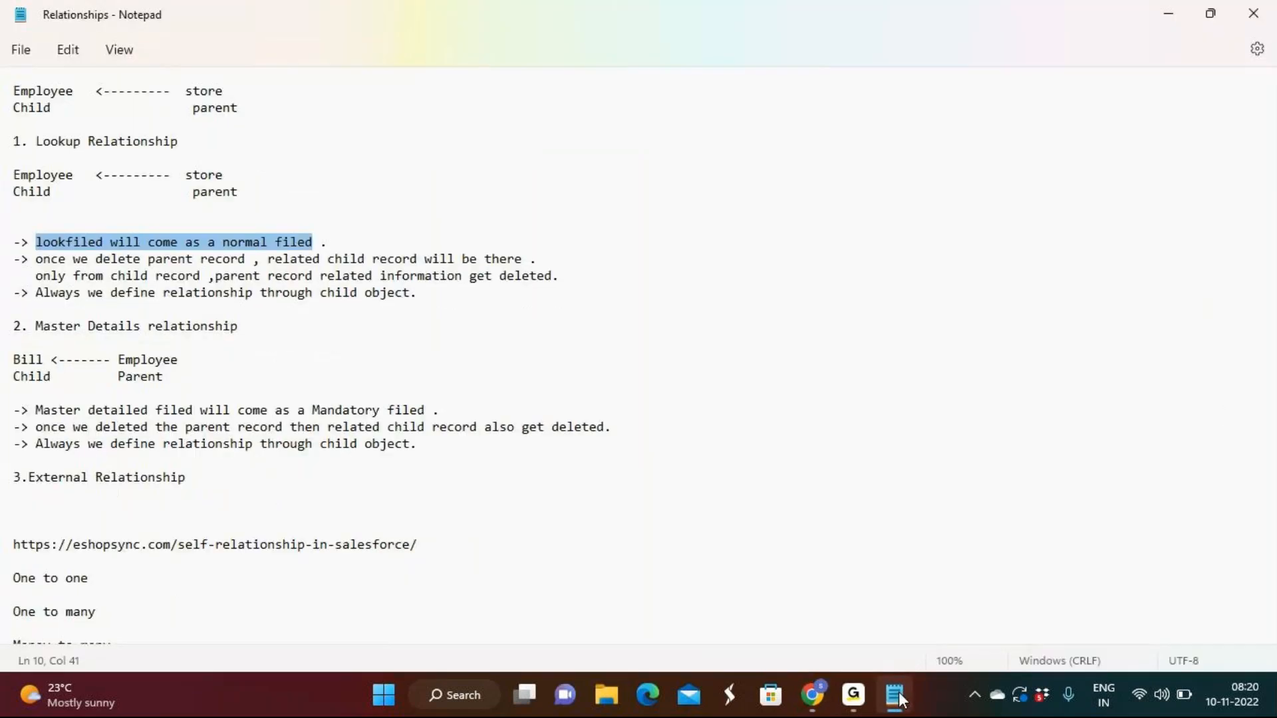
{"action": "left_click", "coordinate": [898, 697]}
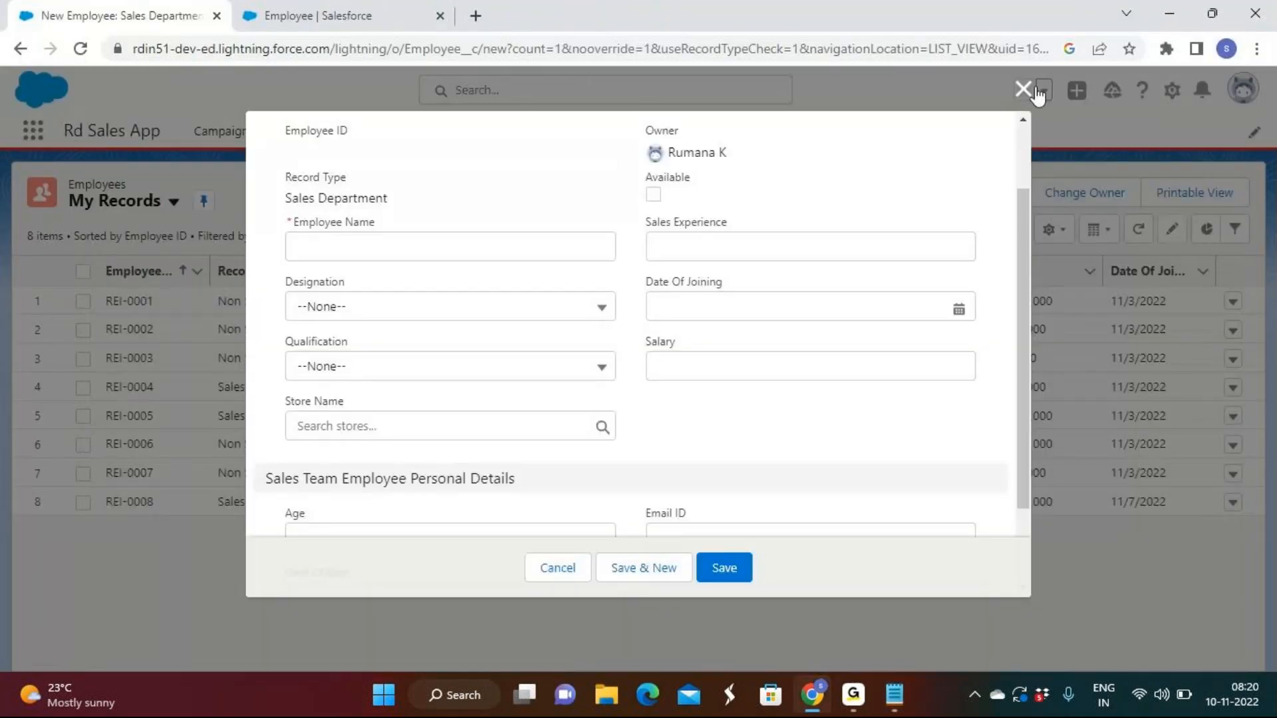
{"action": "left_click", "coordinate": [1033, 90]}
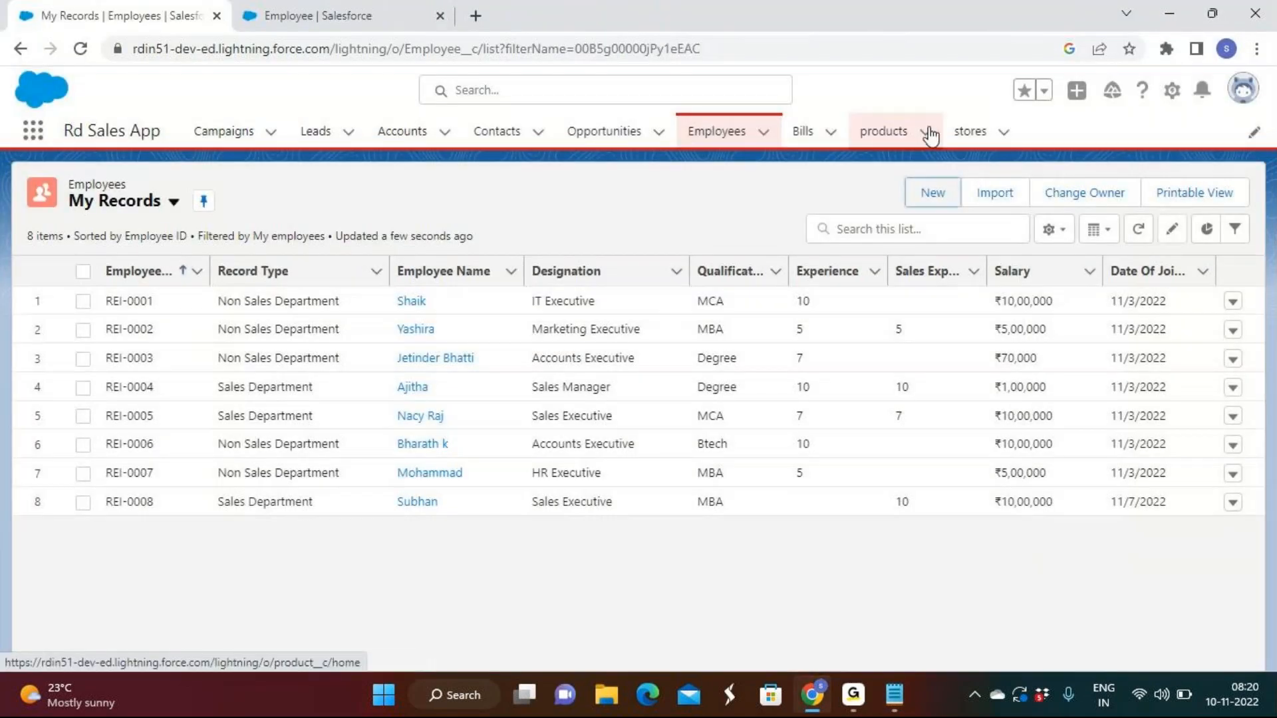
Create a store record named Hyderabad, saving it with another blank store form opened
{"action": "left_click", "coordinate": [969, 133]}
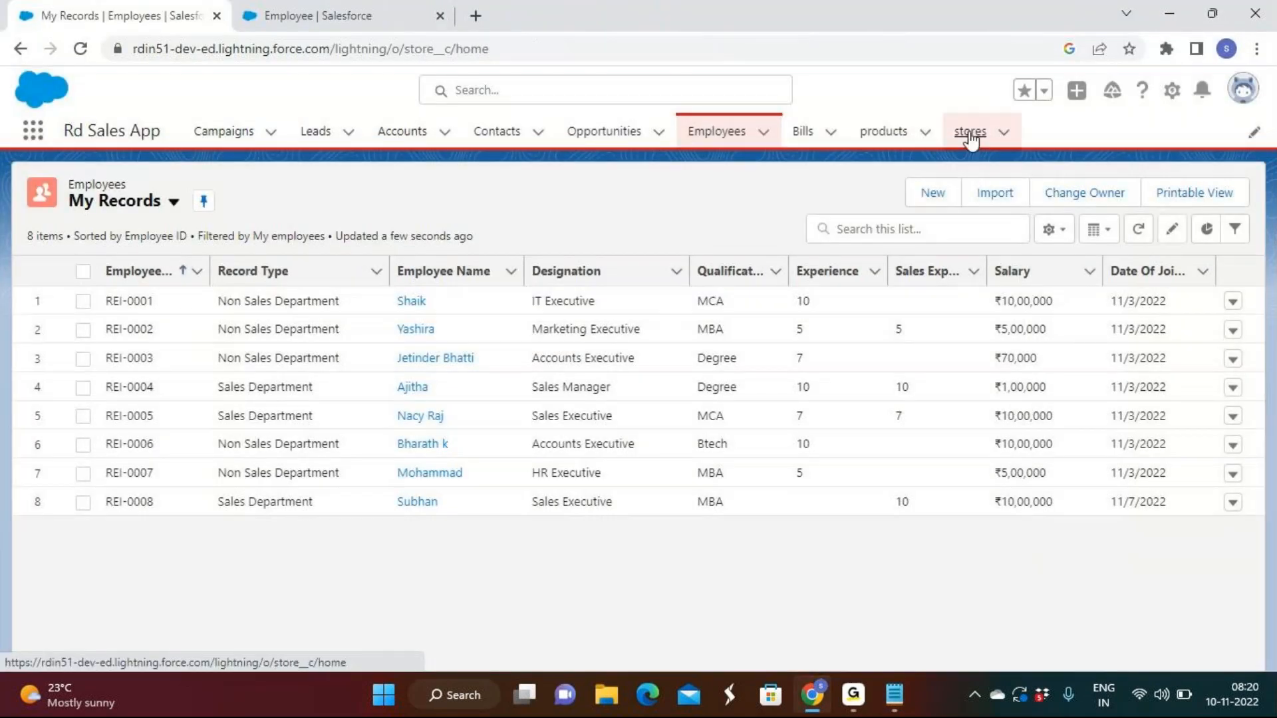
{"action": "left_click", "coordinate": [1064, 194]}
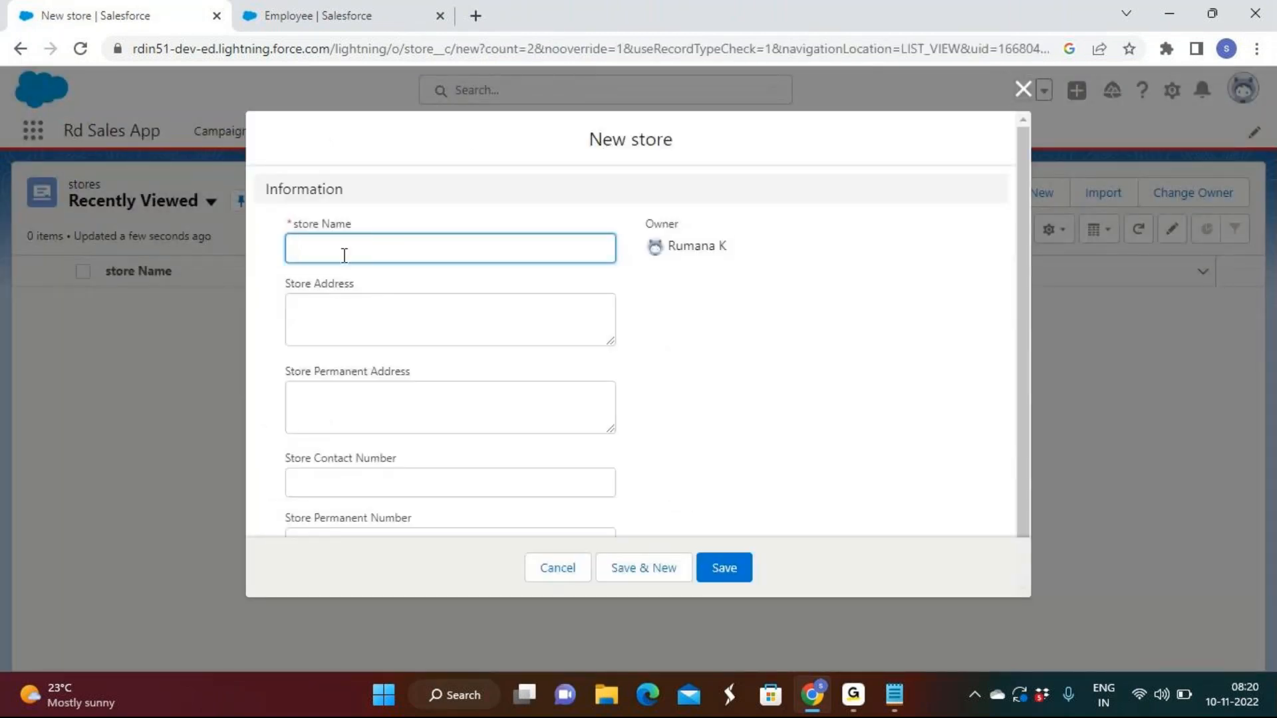
{"action": "left_click", "coordinate": [344, 255]}
{"action": "type", "text": "Hyderabad"}
{"action": "left_click", "coordinate": [636, 576]}
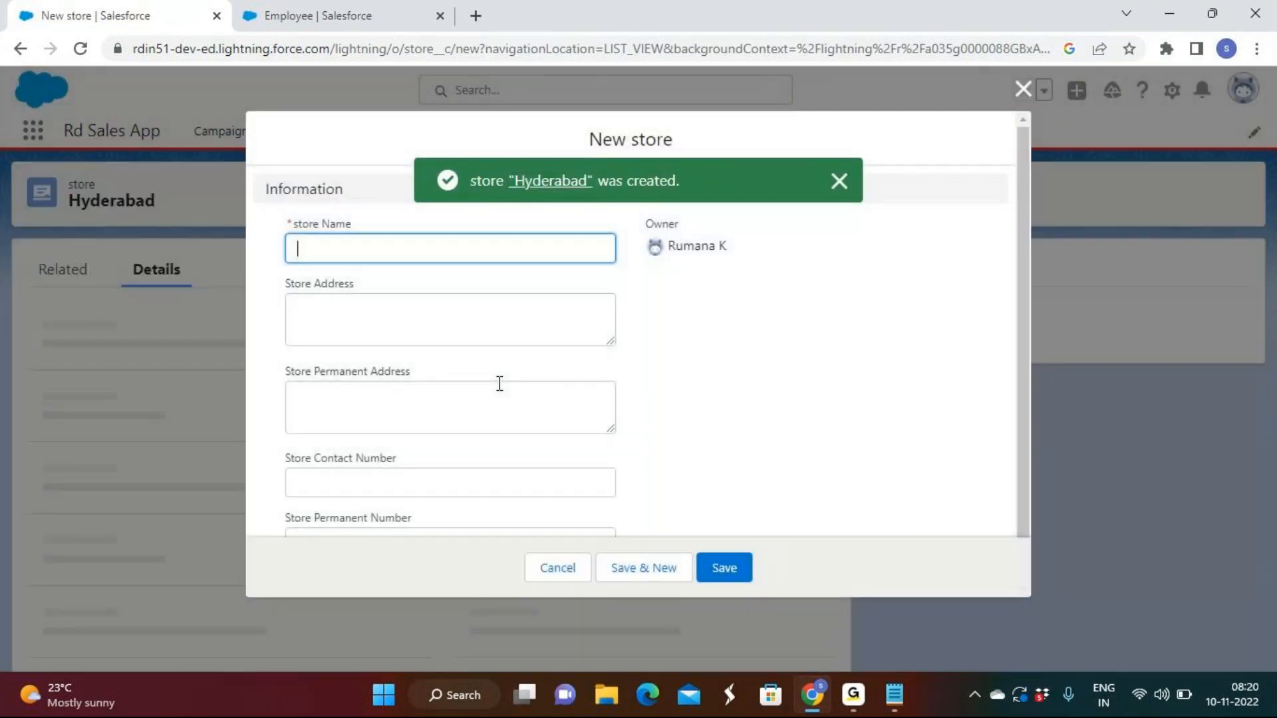
Create two more store records named VZG and GNT
{"action": "type", "text": "VZG"}
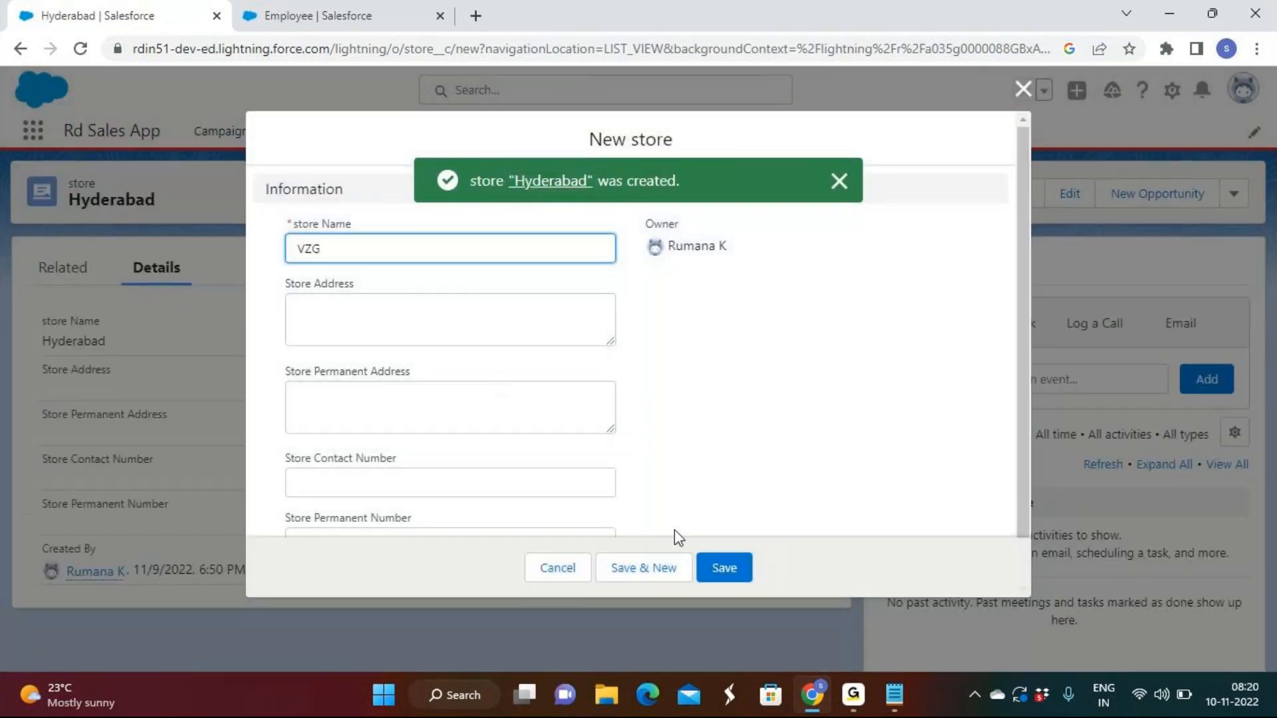
{"action": "left_click", "coordinate": [668, 567]}
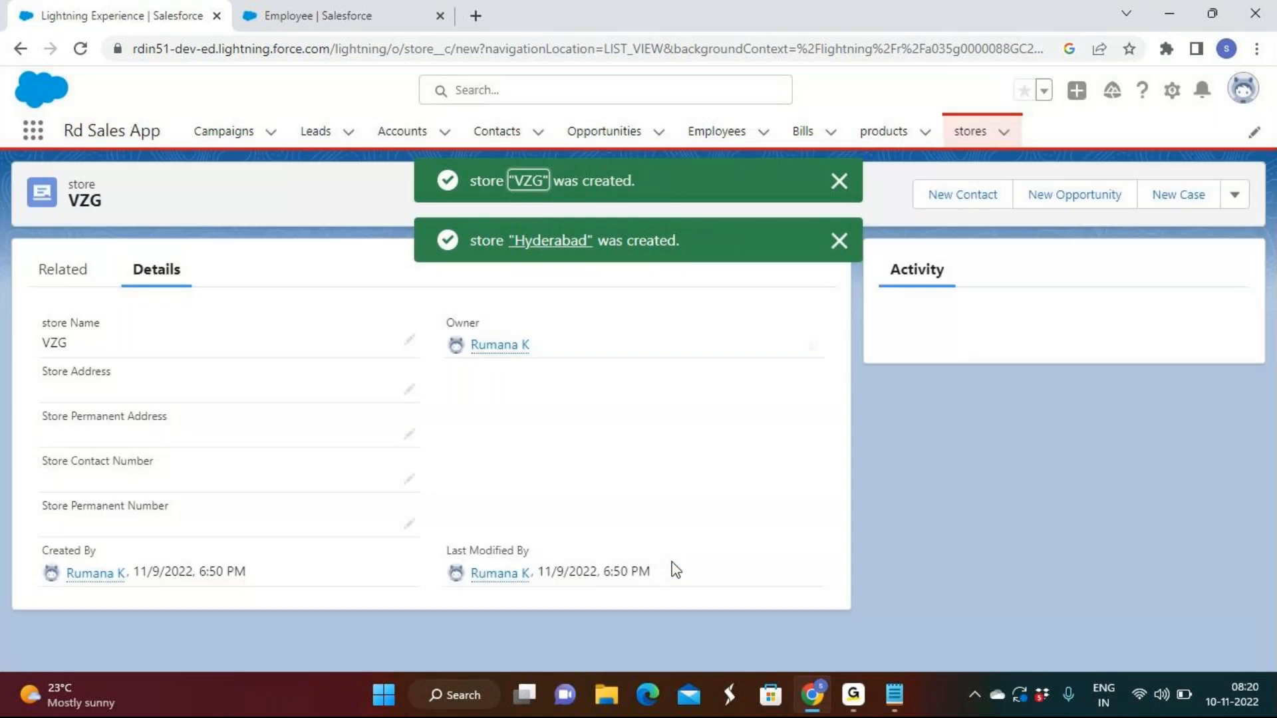
{"action": "type", "text": "GNT"}
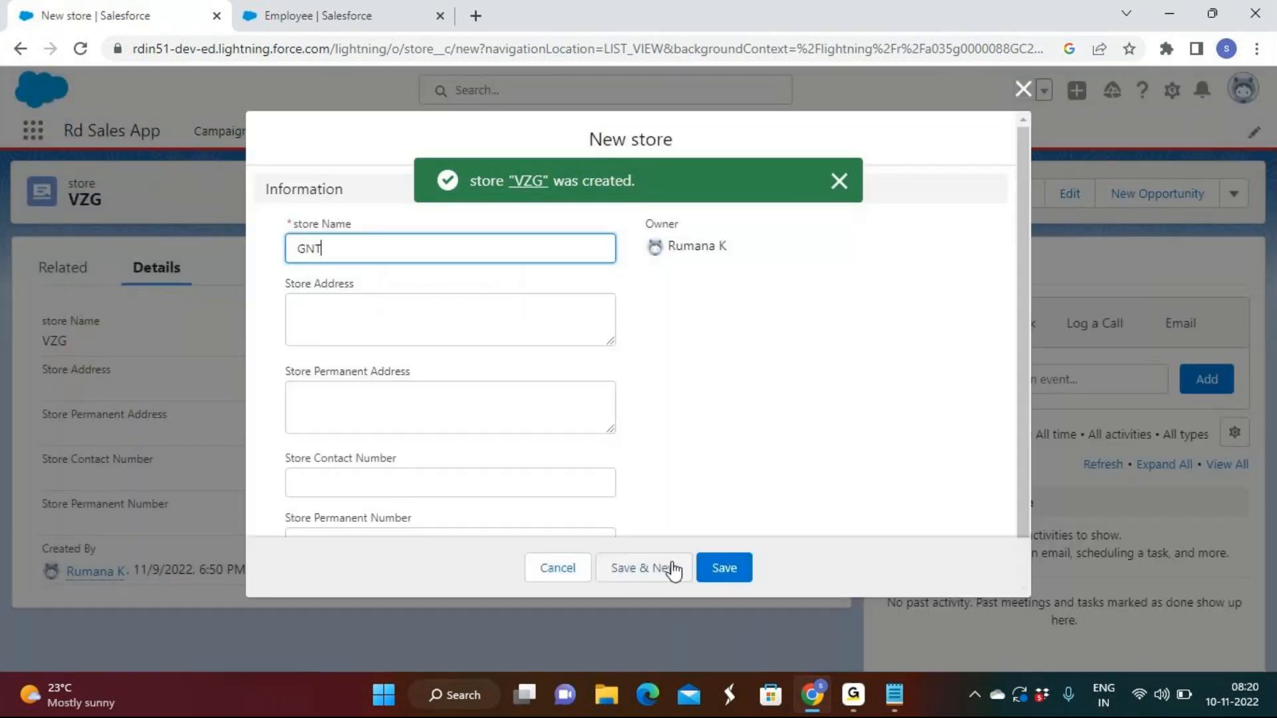
{"action": "left_click", "coordinate": [734, 568]}
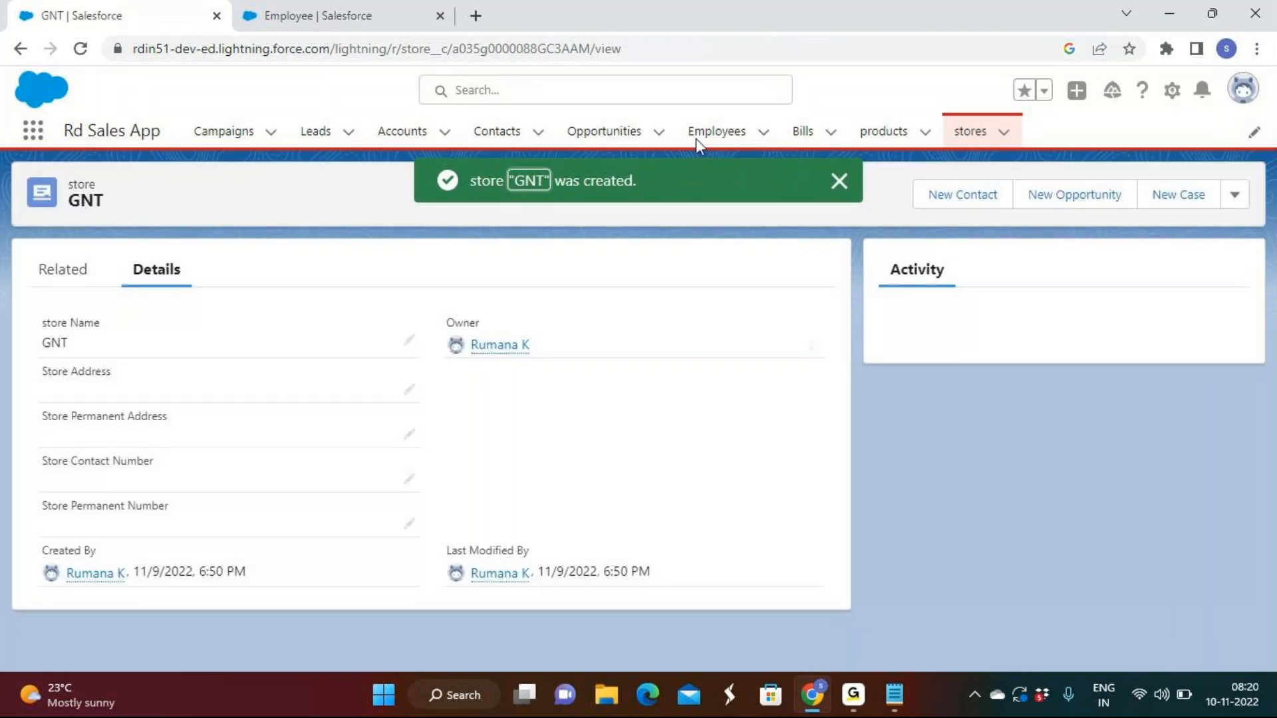
Open the Employees list and add Store Name to the visible fields of the My Records view
{"action": "left_click", "coordinate": [703, 140]}
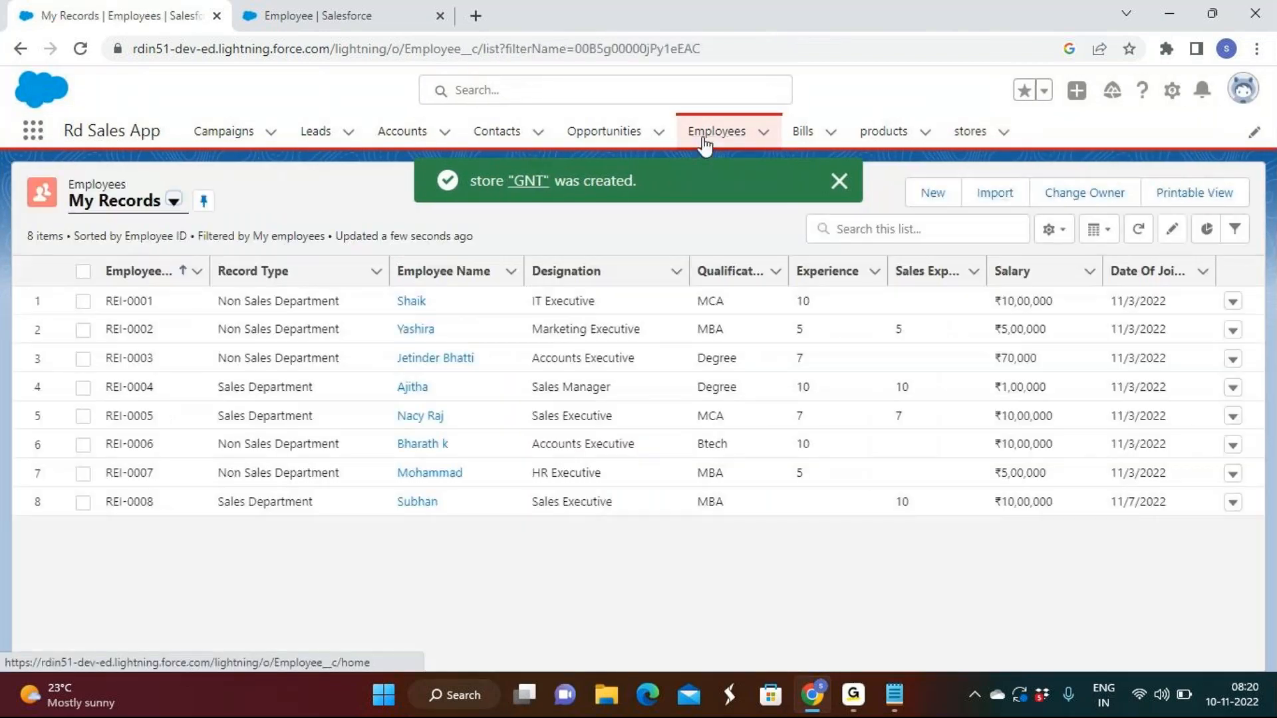
{"action": "left_click", "coordinate": [1053, 230]}
{"action": "left_click", "coordinate": [991, 468]}
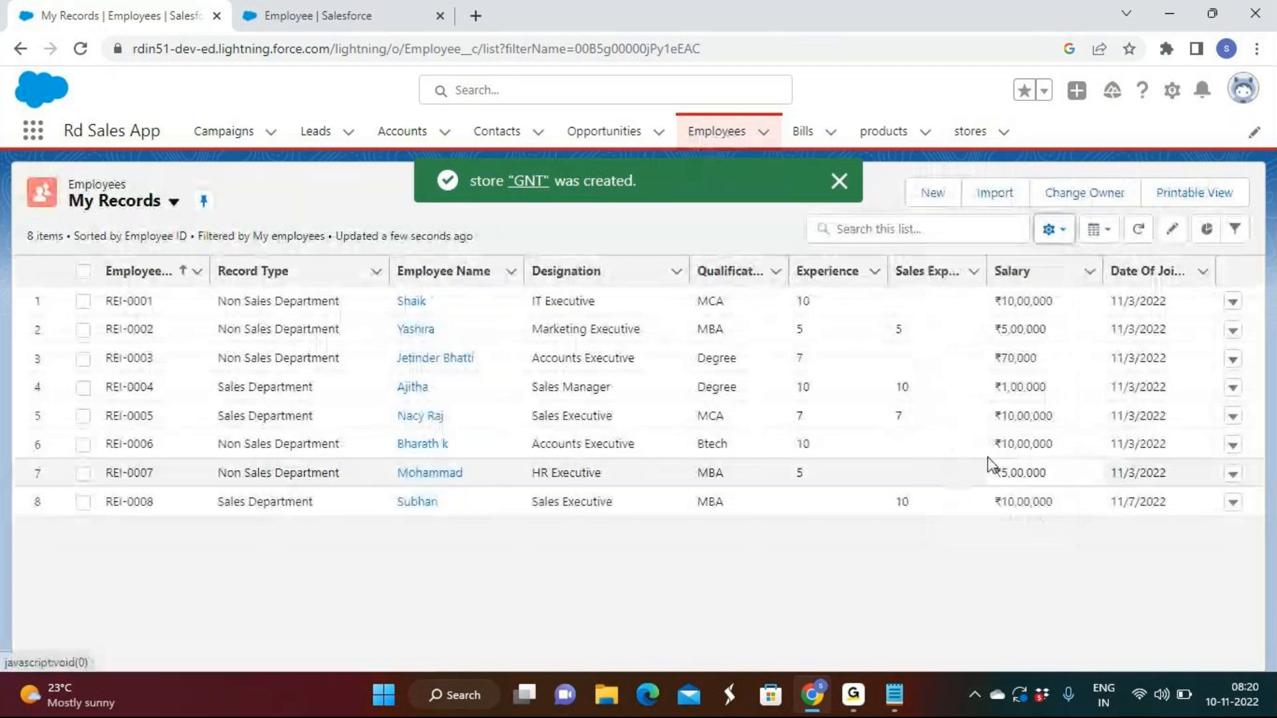
{"action": "scroll", "coordinate": [570, 340], "scroll_direction": "down", "scroll_amount": 1}
{"action": "scroll", "coordinate": [493, 348], "scroll_direction": "down", "scroll_amount": 6}
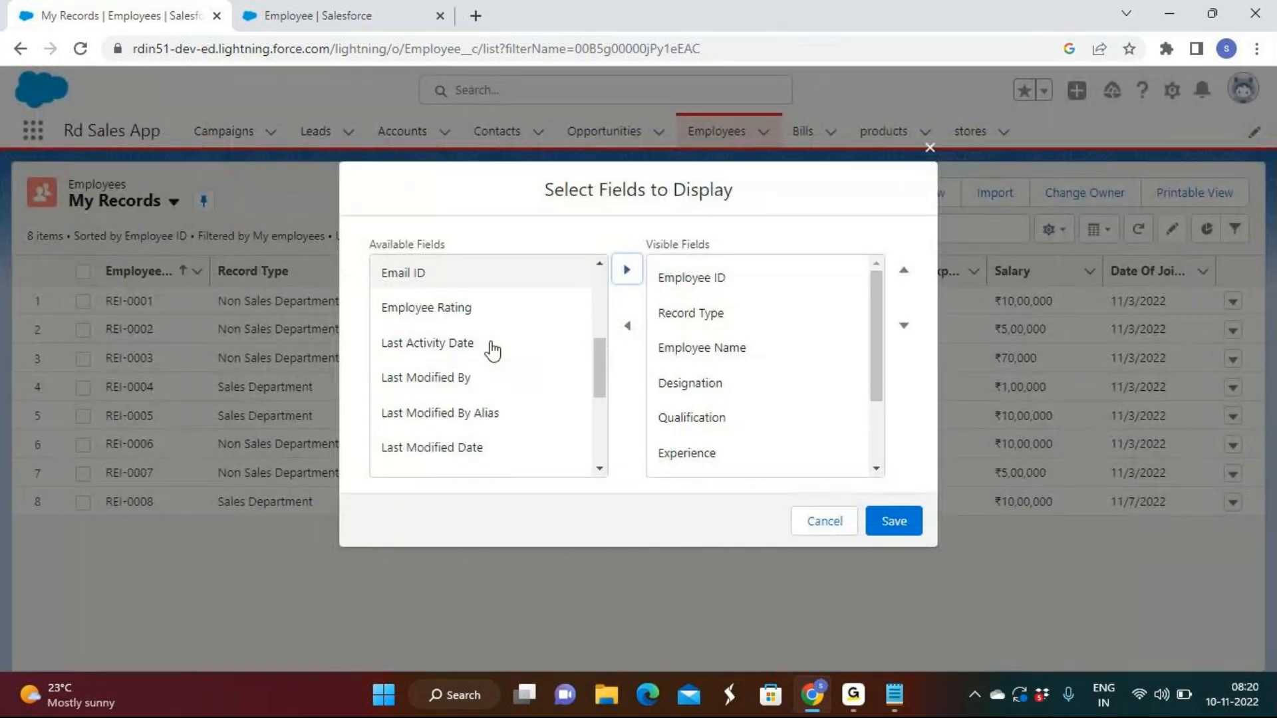
{"action": "left_click", "coordinate": [509, 466]}
{"action": "left_click", "coordinate": [628, 272]}
{"action": "left_click", "coordinate": [897, 523]}
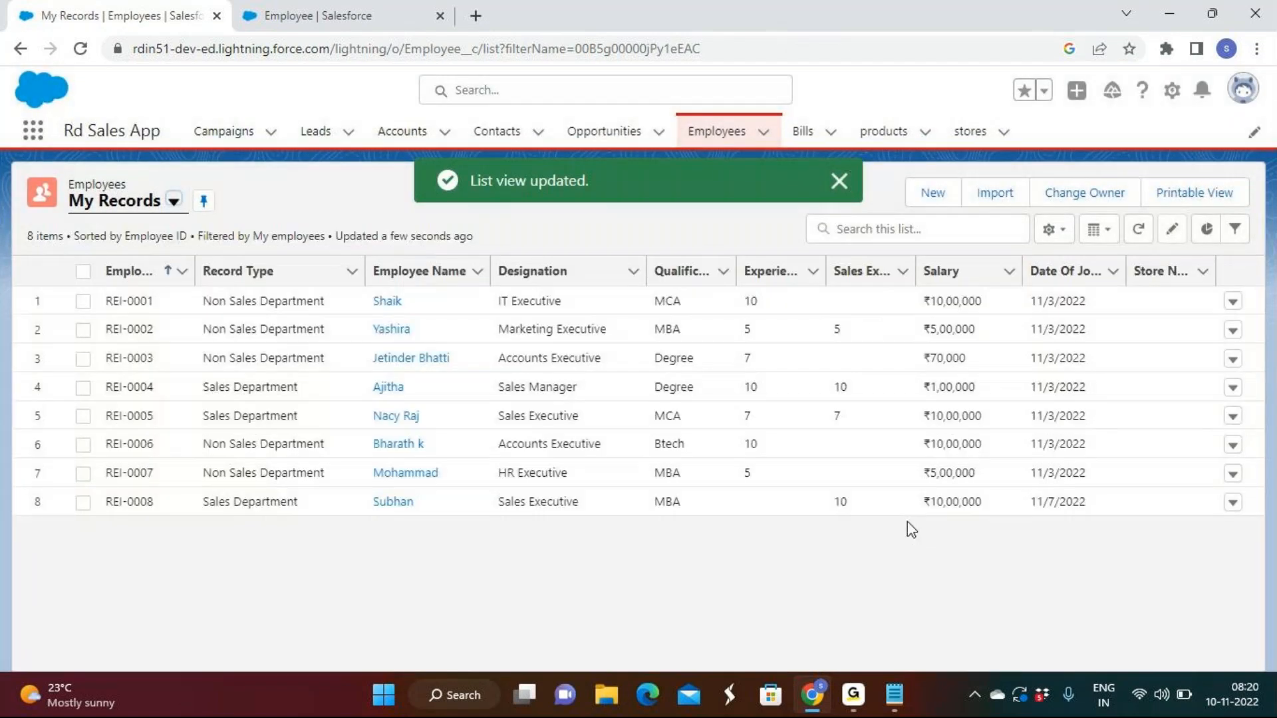
Edit the last employee record in the list, set its Store Name to GNT, and save it
{"action": "left_click", "coordinate": [1232, 504]}
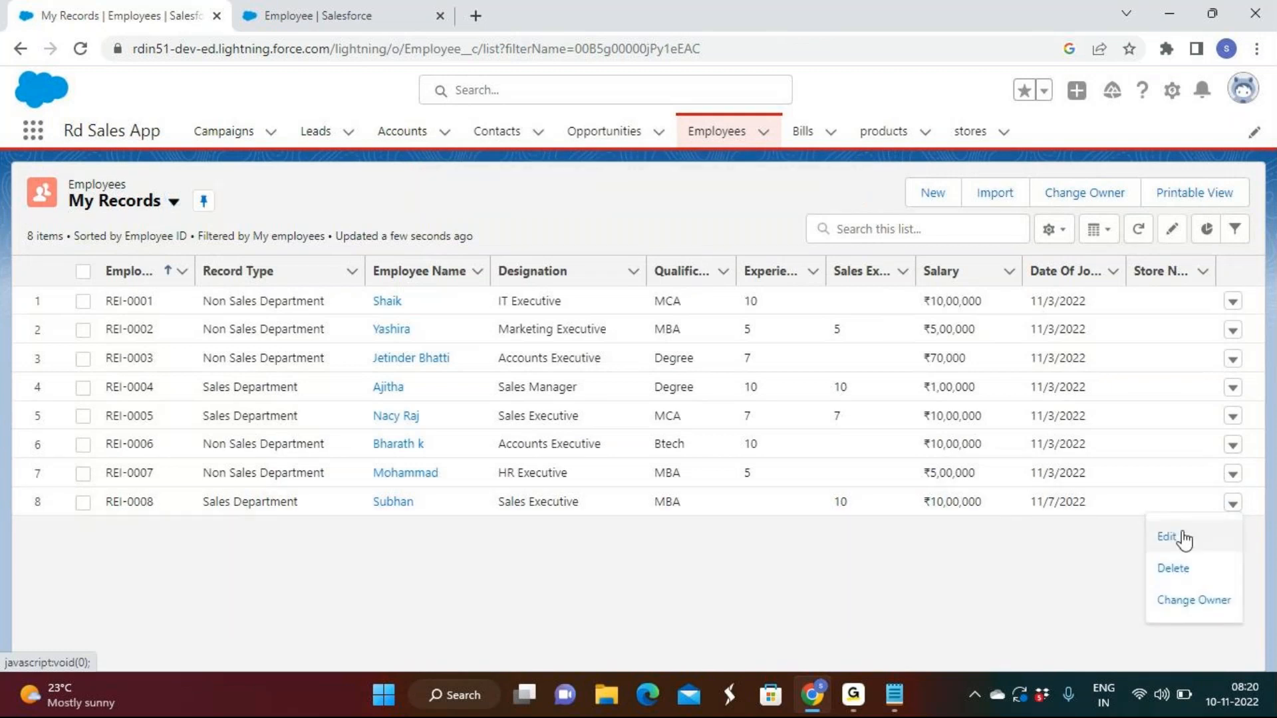
{"action": "left_click", "coordinate": [1179, 536]}
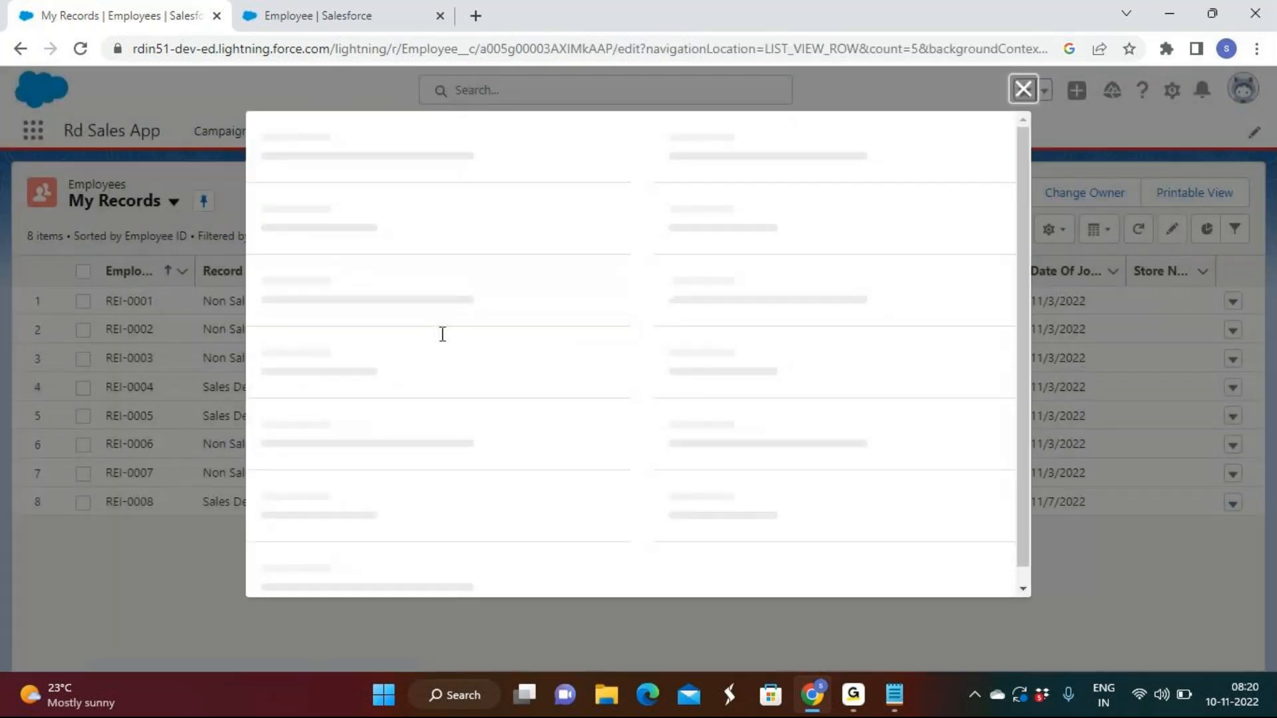
{"action": "left_click", "coordinate": [336, 519]}
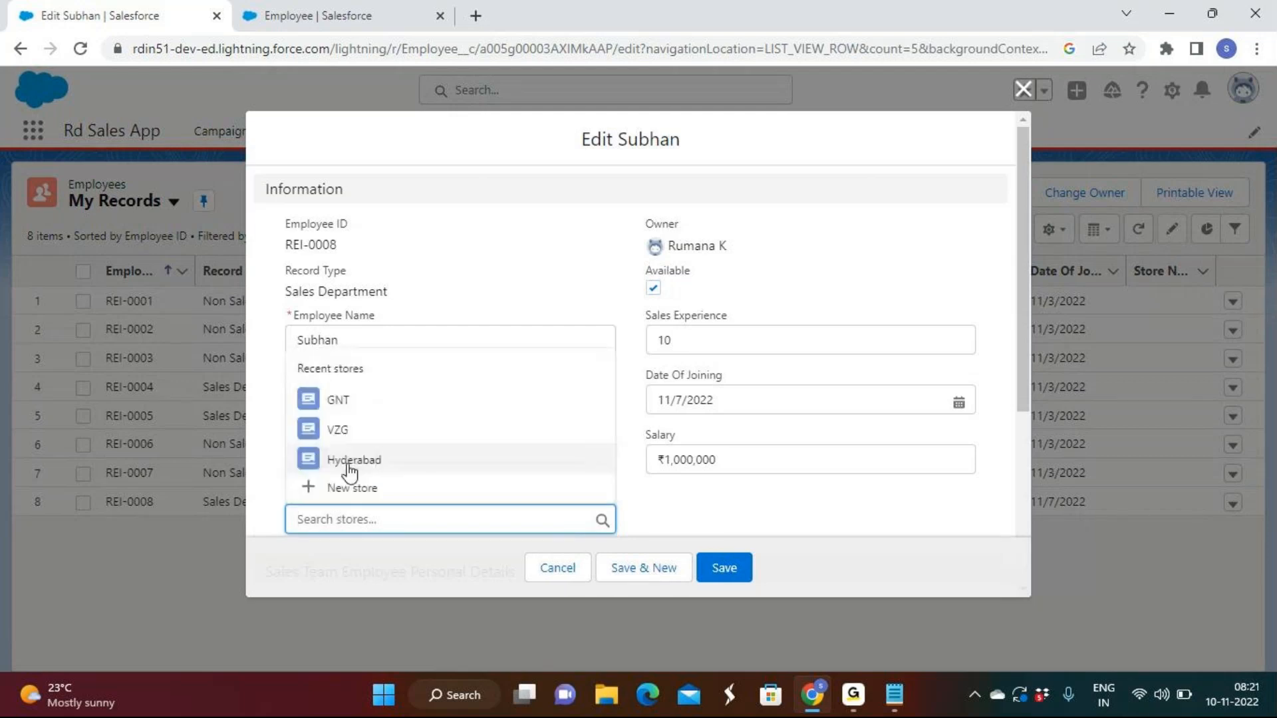
{"action": "left_click", "coordinate": [350, 406]}
{"action": "left_click", "coordinate": [715, 564]}
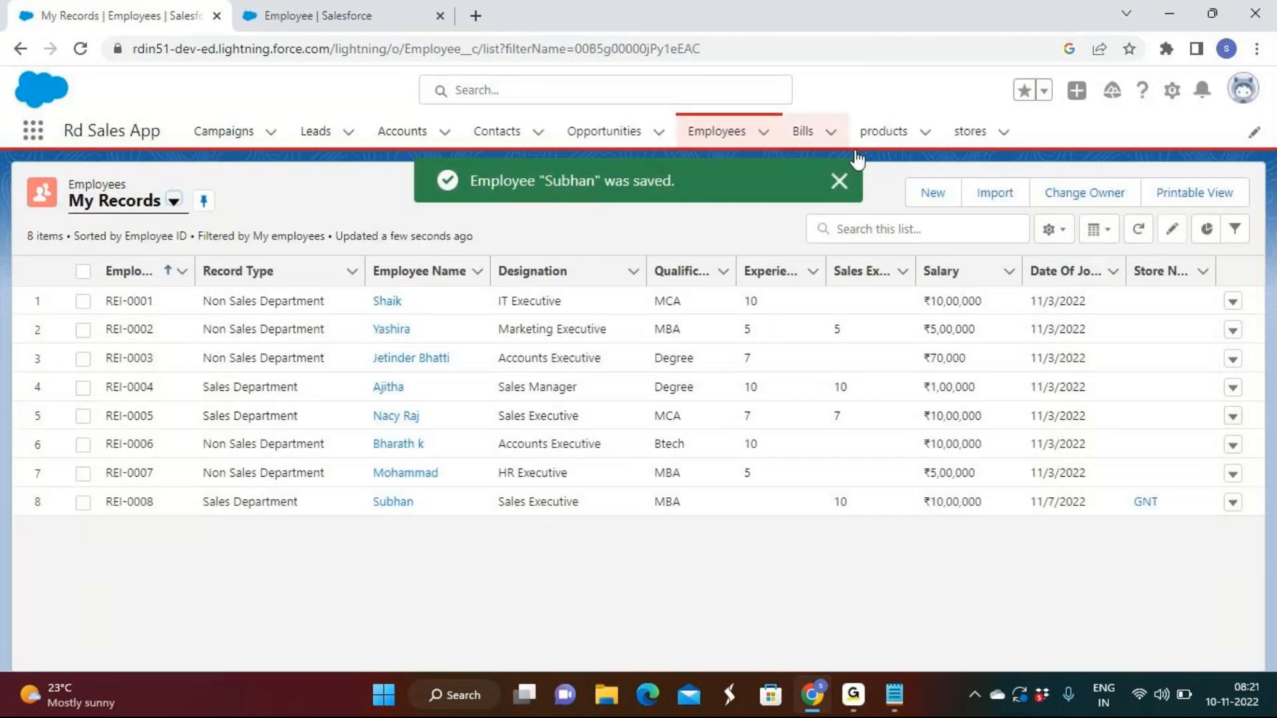
{"action": "left_click", "coordinate": [839, 181]}
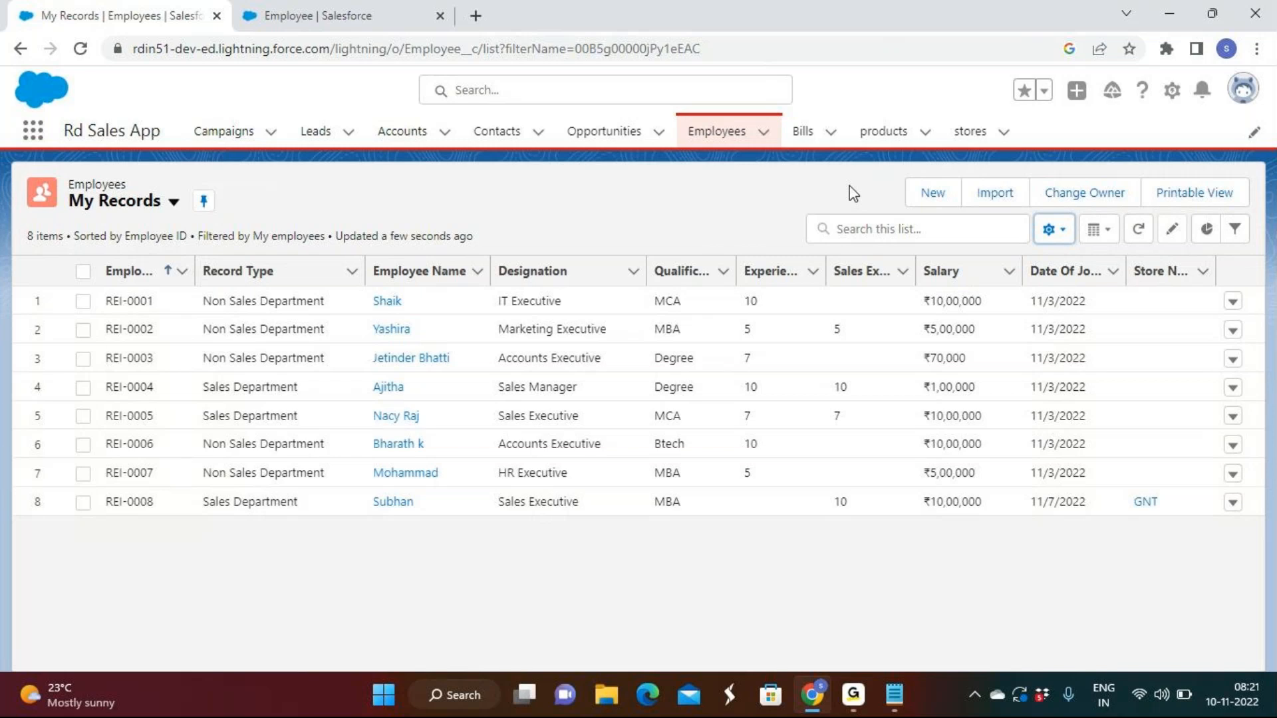
{"action": "left_click", "coordinate": [378, 8]}
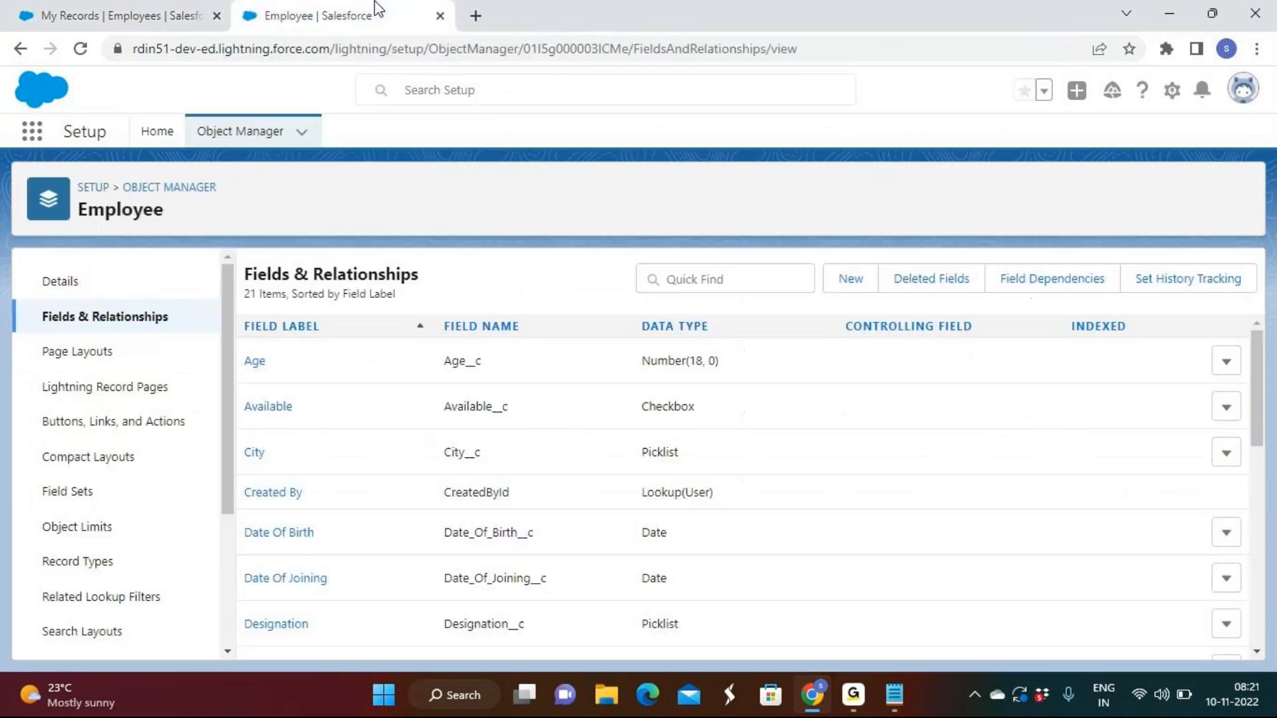
{"action": "left_click", "coordinate": [148, 20]}
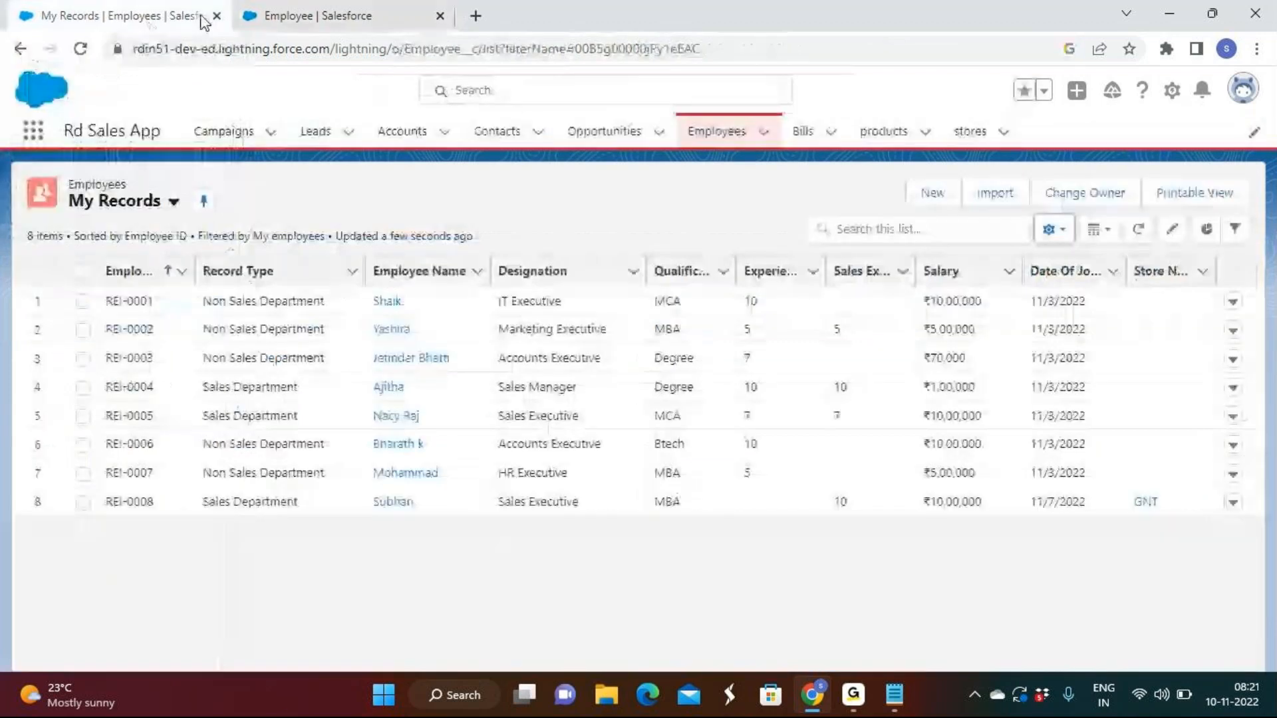
{"action": "left_click", "coordinate": [353, 15]}
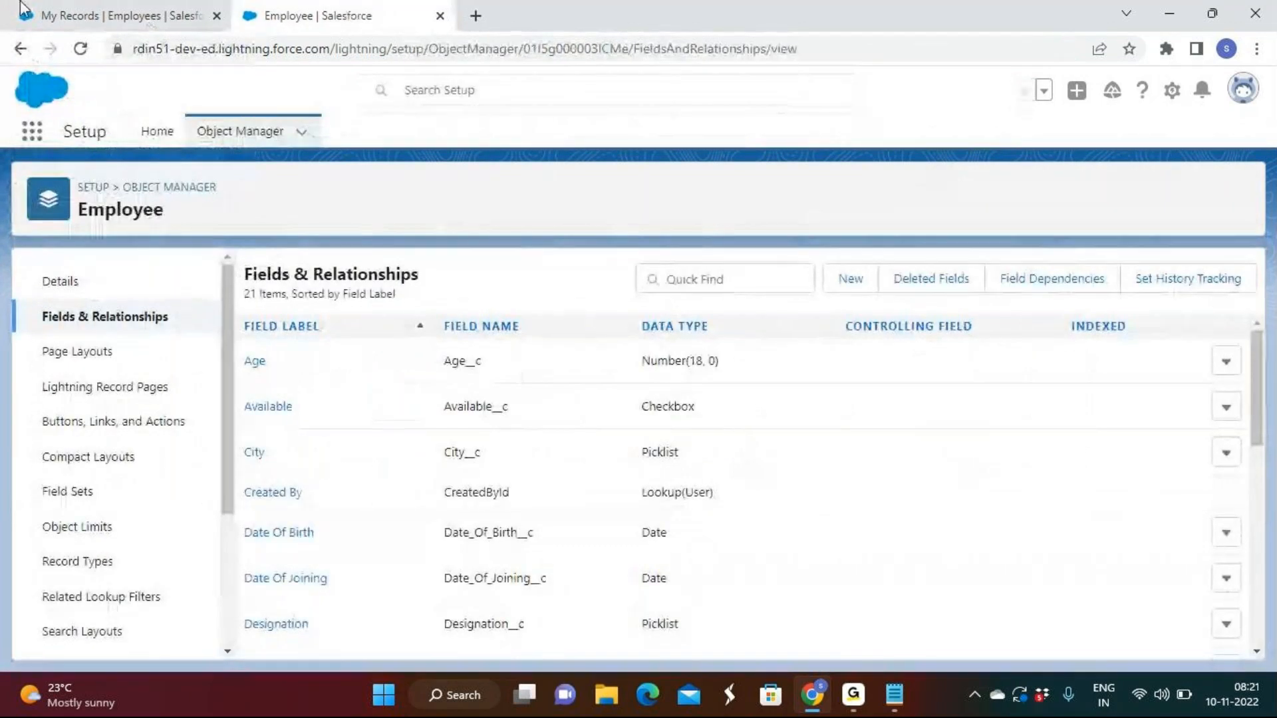
{"action": "left_click", "coordinate": [94, 14]}
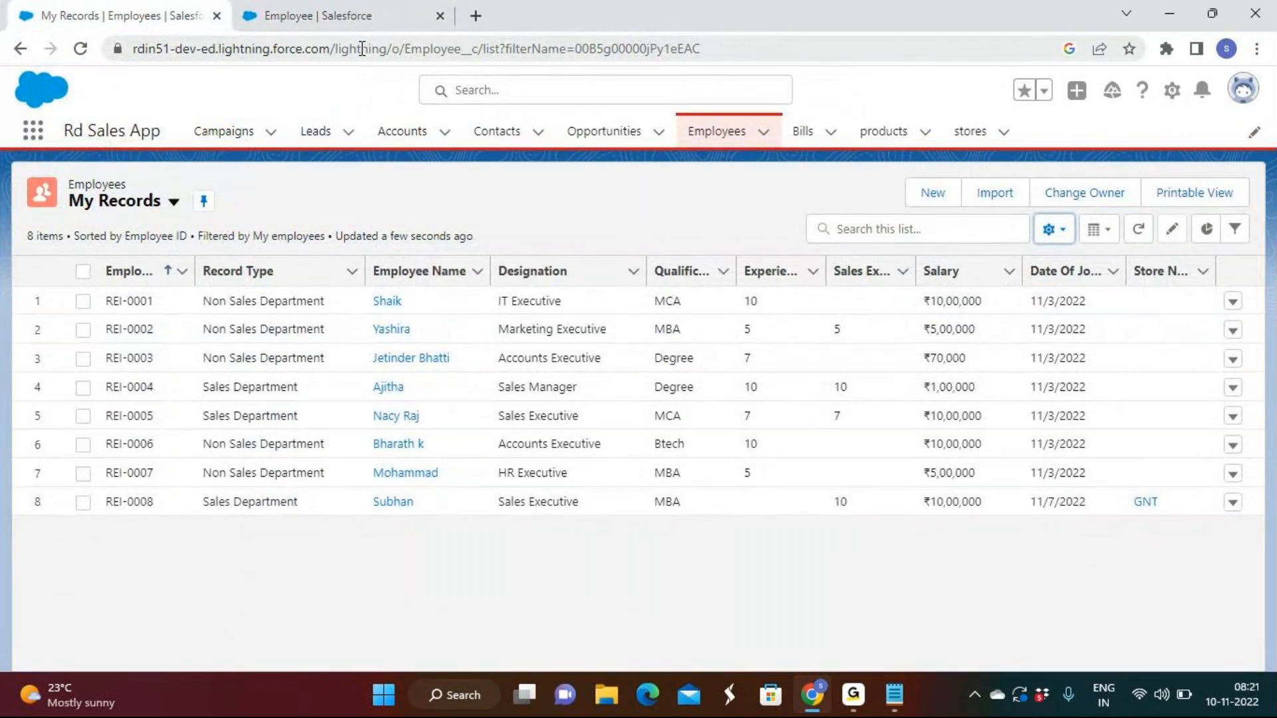
{"action": "left_click", "coordinate": [336, 15]}
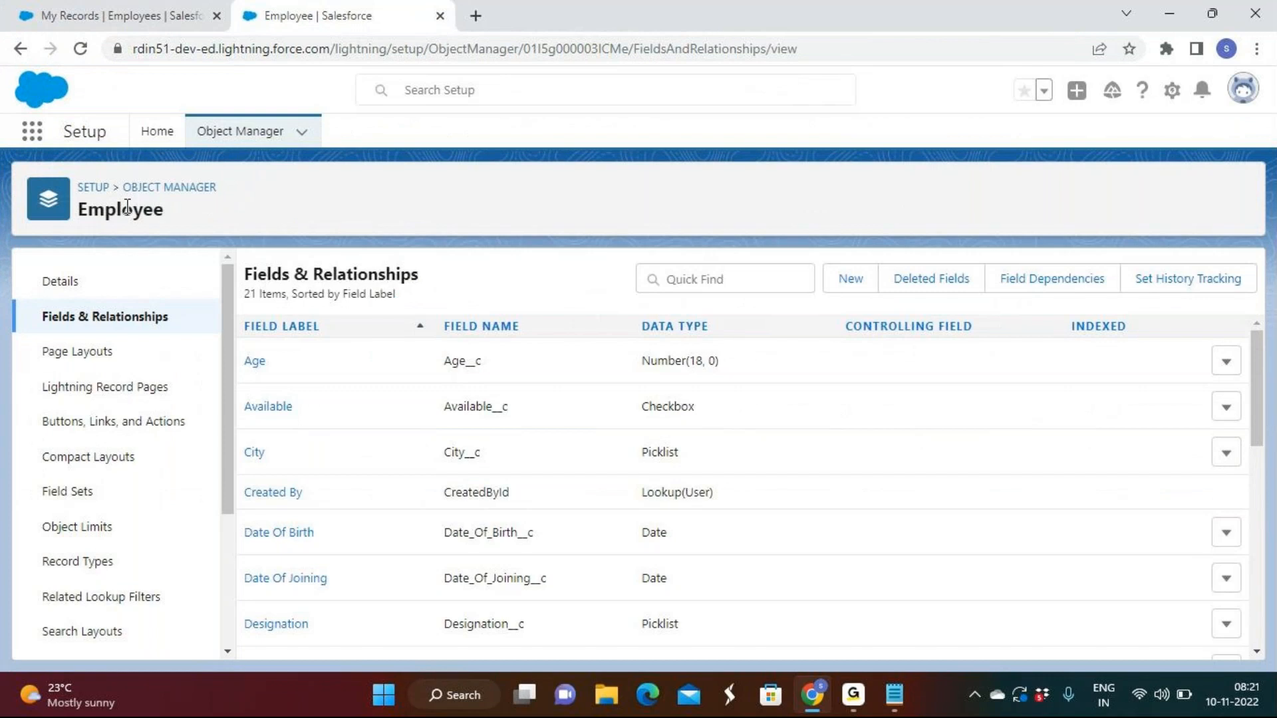
{"action": "left_click", "coordinate": [41, 9]}
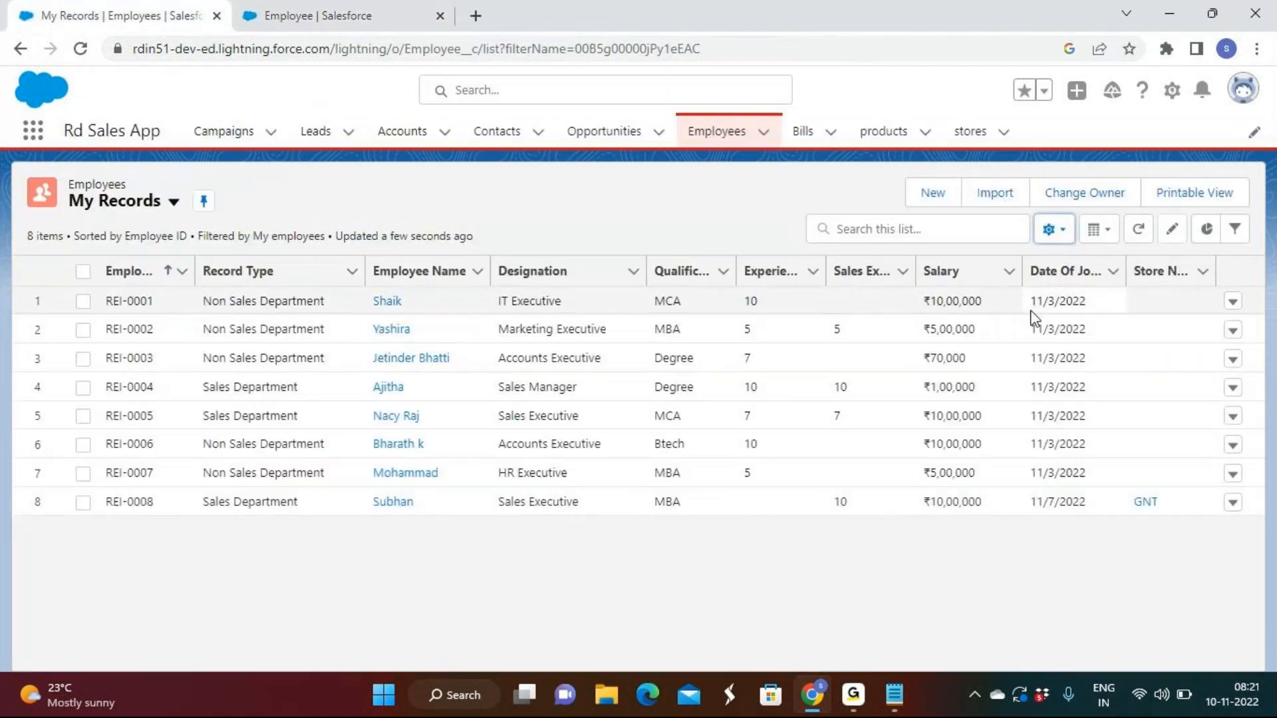
Switch to the Notepad notes, highlight the normal-field rule under Lookup Relationship, and return to Salesforce
{"action": "left_click", "coordinate": [895, 698]}
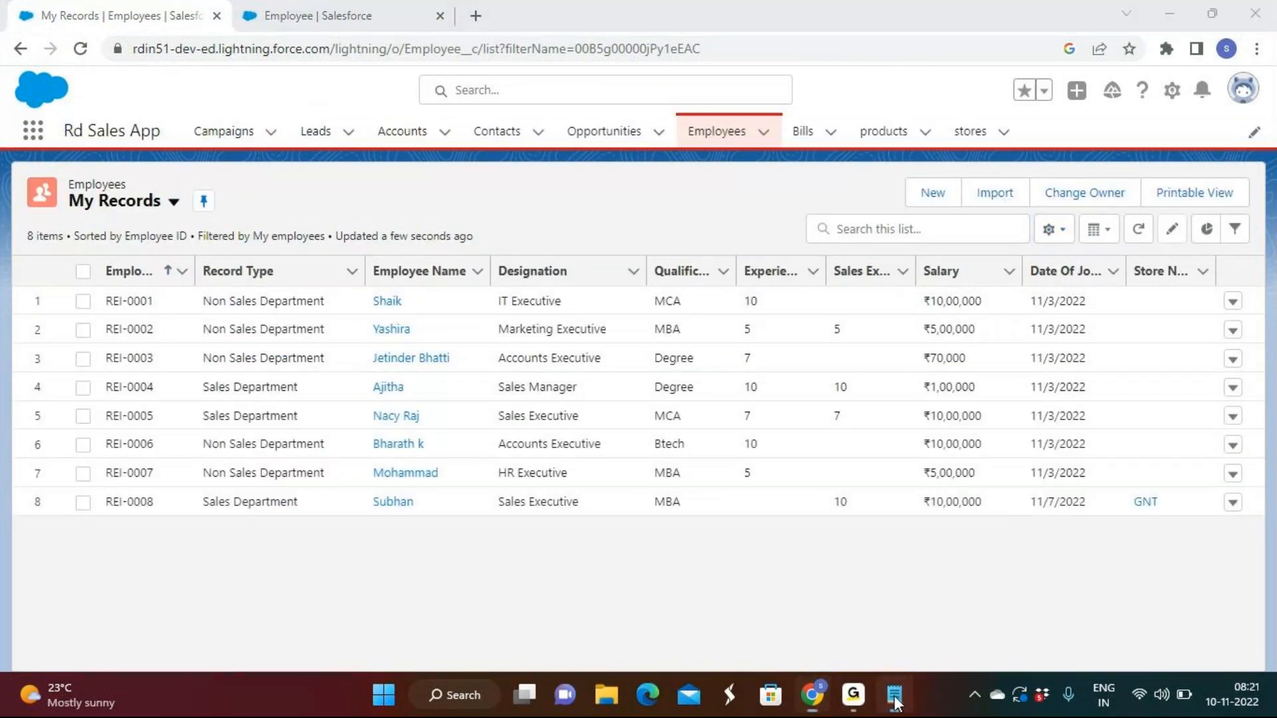
{"action": "left_click", "coordinate": [77, 253]}
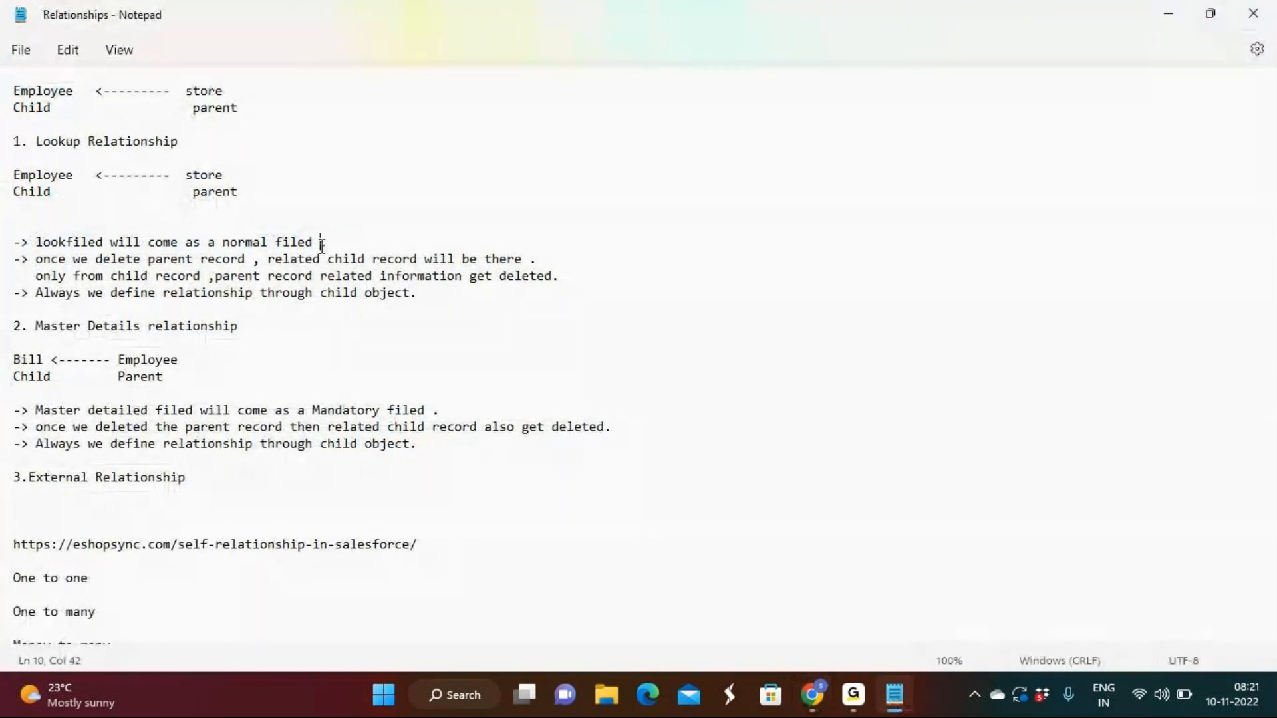
{"action": "left_click_drag", "start_coordinate": [322, 243], "coordinate": [83, 228]}
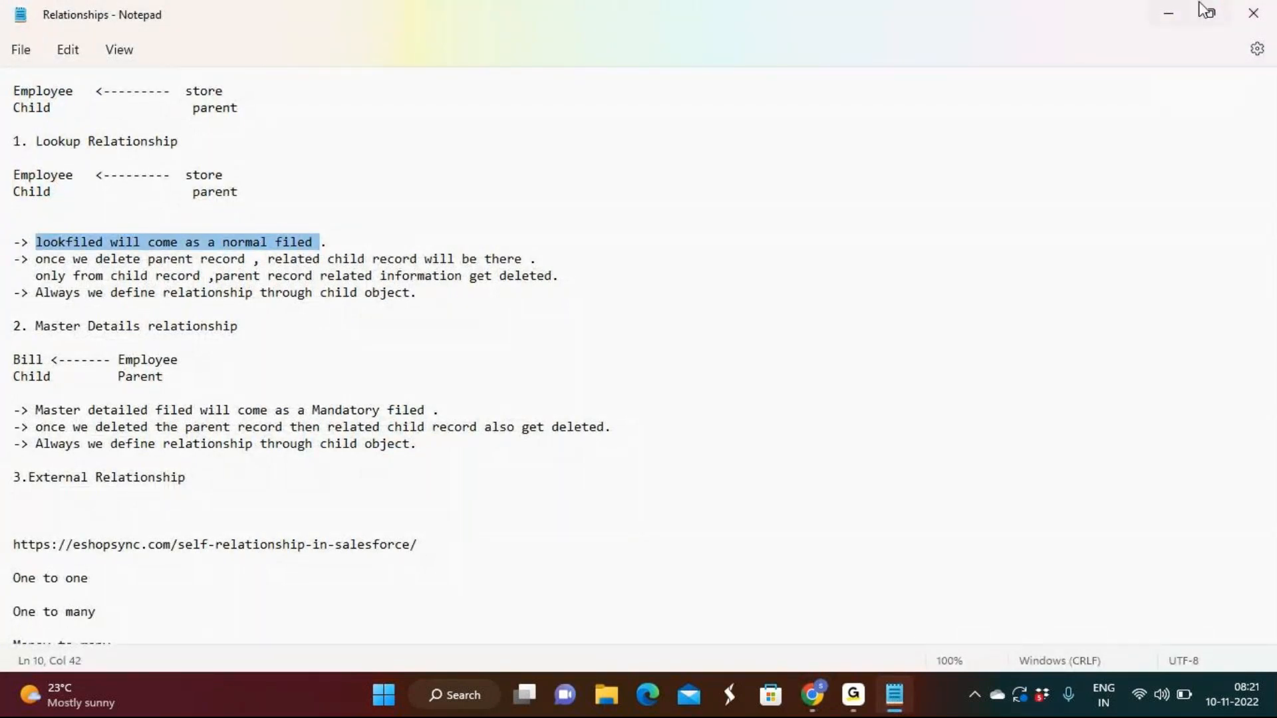
{"action": "left_click", "coordinate": [1168, 14]}
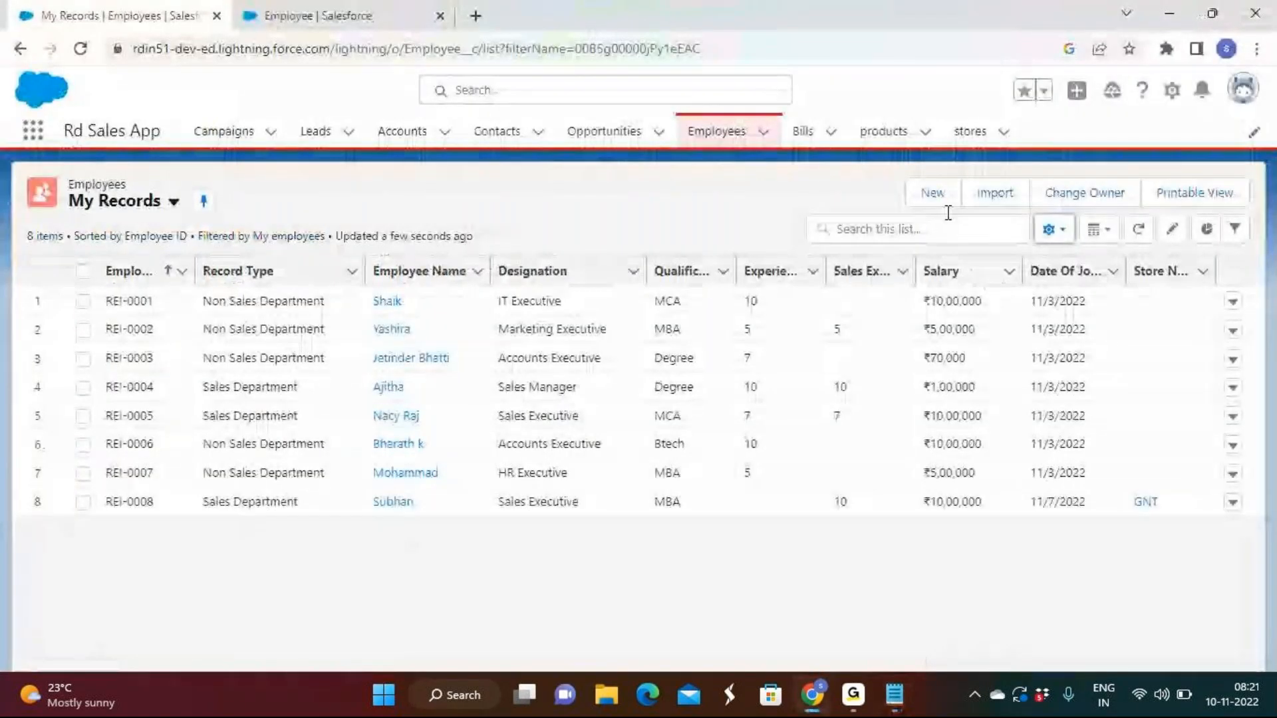
Open a new Sales Department employee form, inspect the Store Name field, and close the form without saving
{"action": "left_click", "coordinate": [934, 194]}
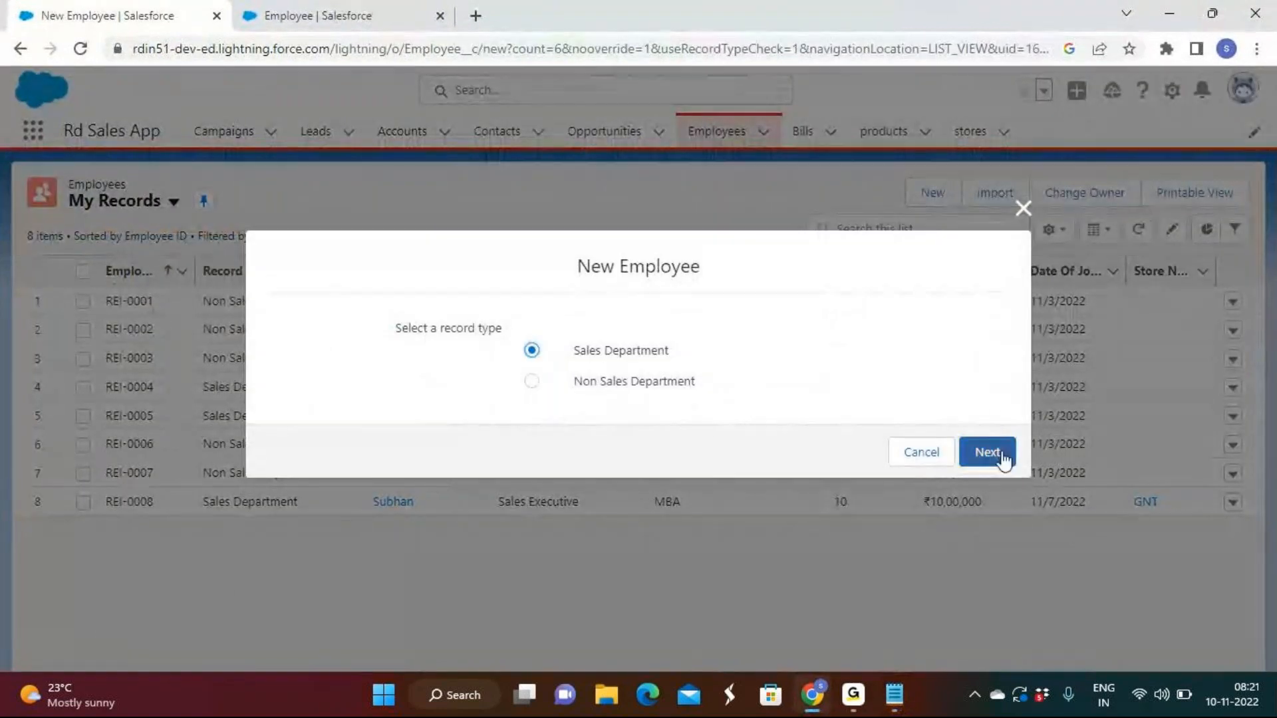
{"action": "left_click", "coordinate": [991, 455]}
{"action": "scroll", "coordinate": [630, 413], "scroll_direction": "down", "scroll_amount": 3}
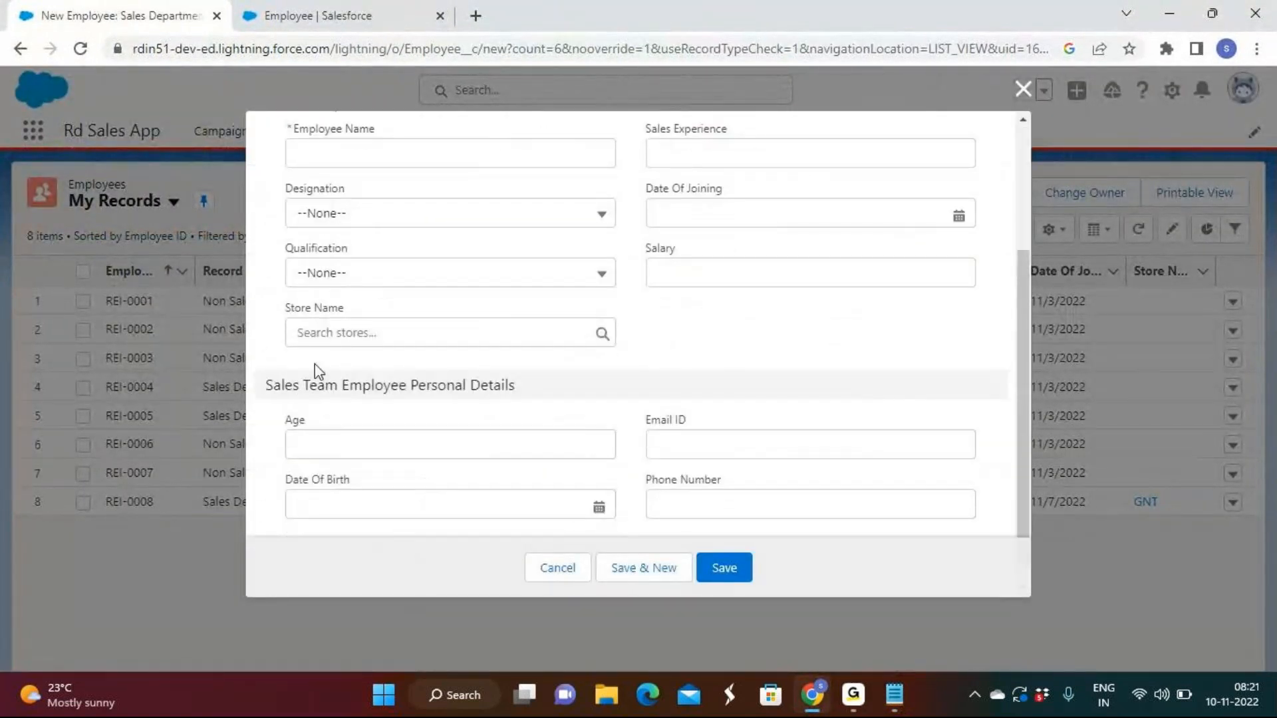
{"action": "left_click", "coordinate": [344, 309]}
{"action": "left_click_drag", "start_coordinate": [344, 310], "coordinate": [288, 309]}
{"action": "left_click", "coordinate": [345, 313]}
{"action": "left_click", "coordinate": [909, 391]}
{"action": "left_click", "coordinate": [1023, 89]}
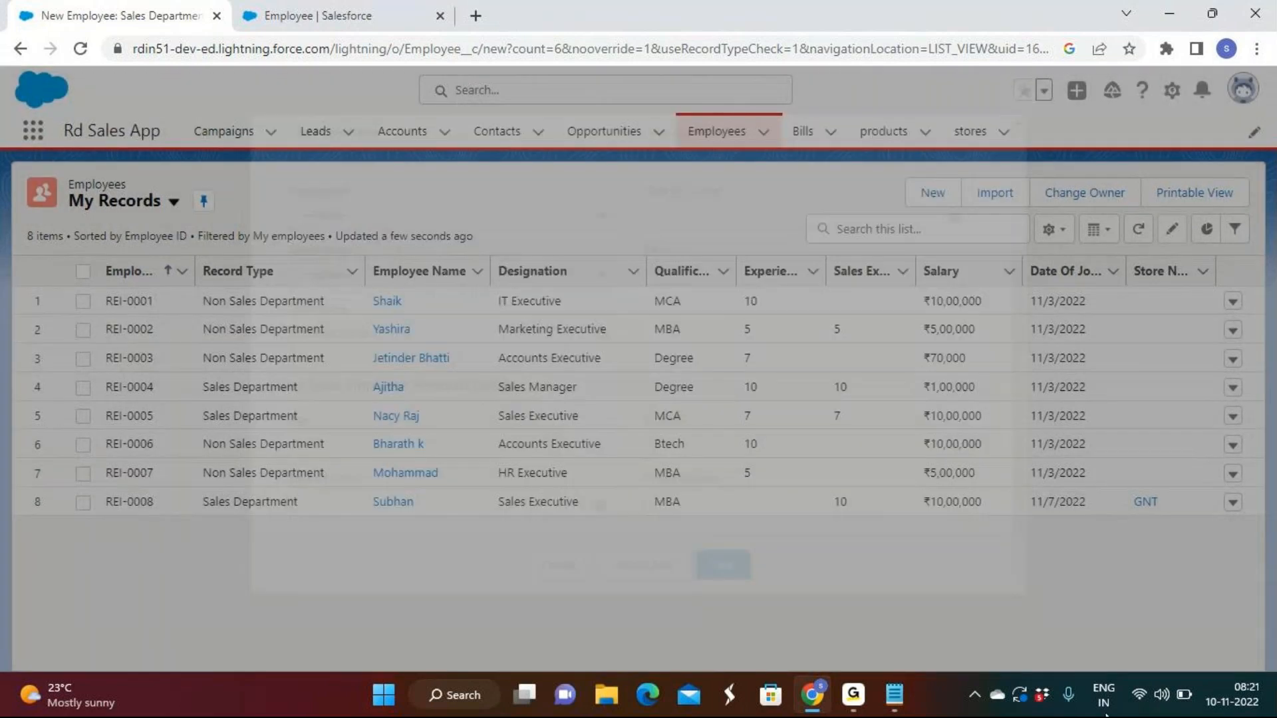
{"action": "left_click", "coordinate": [319, 14]}
{"action": "left_click", "coordinate": [153, 15]}
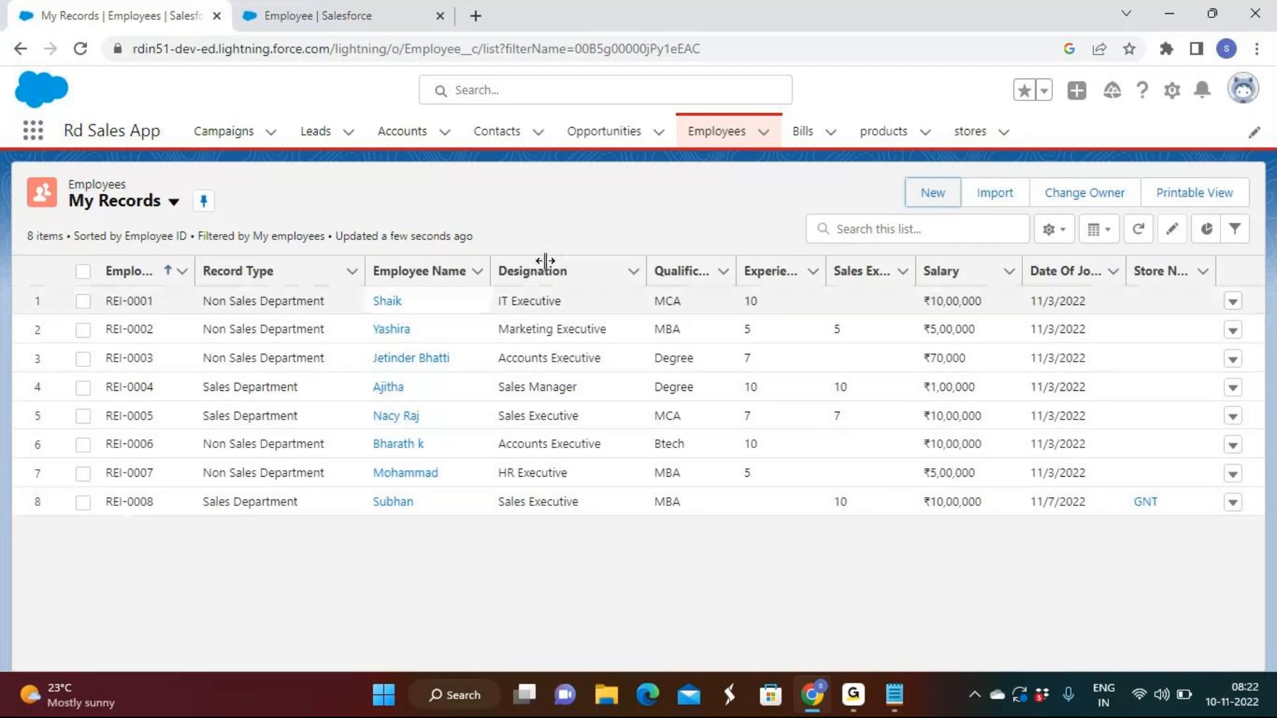
Delete the GNT store record and return to the Employees list to check the Store Name column
{"action": "left_click", "coordinate": [981, 135]}
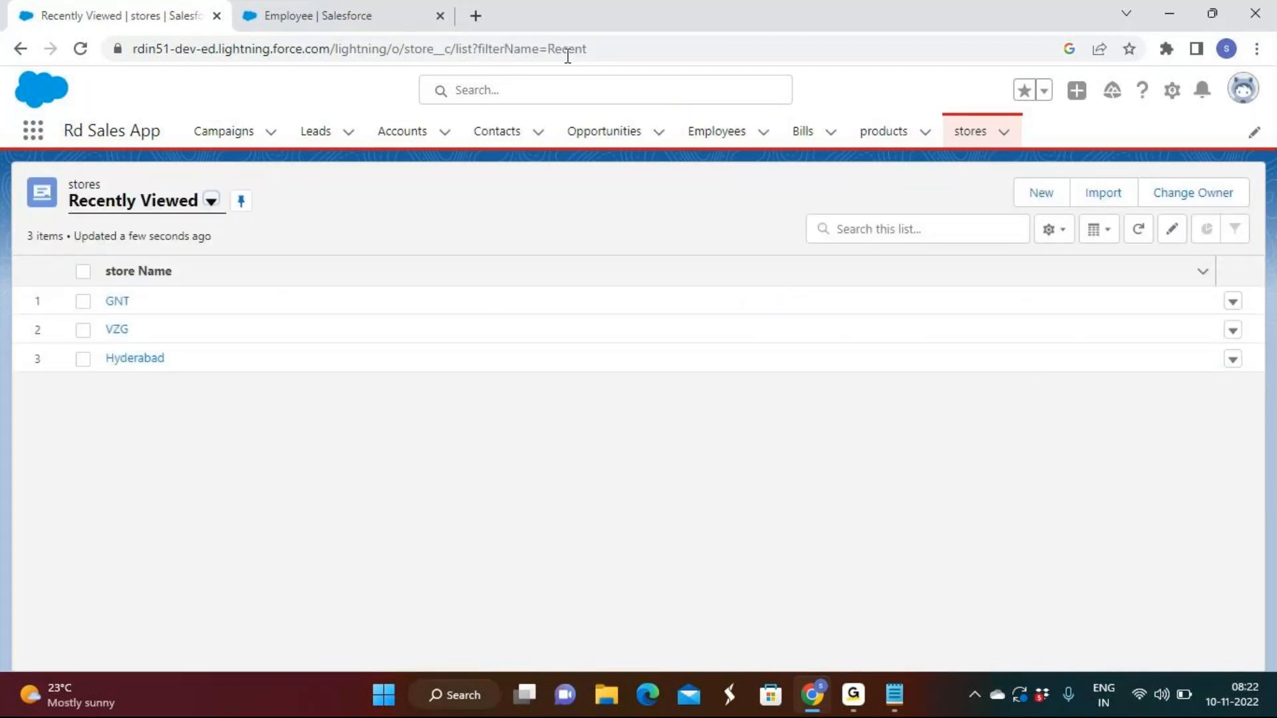
{"action": "left_click", "coordinate": [1232, 305]}
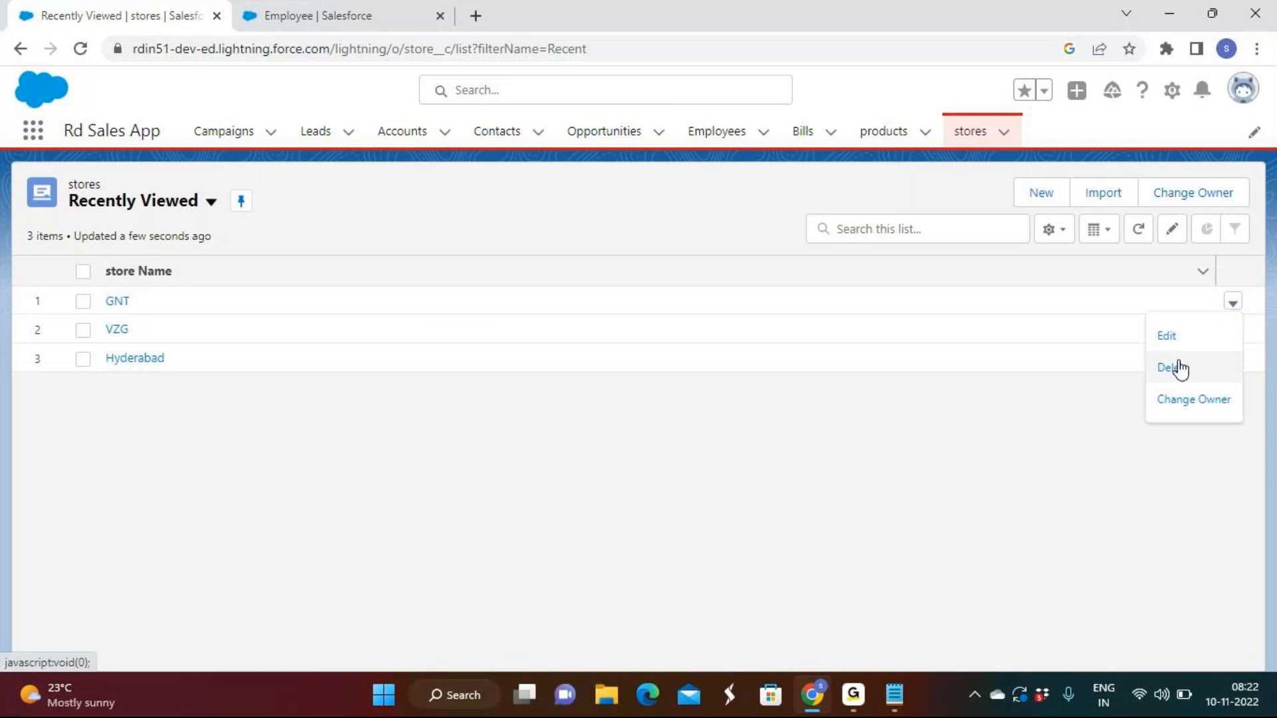
{"action": "left_click", "coordinate": [1175, 367]}
{"action": "left_click", "coordinate": [862, 405]}
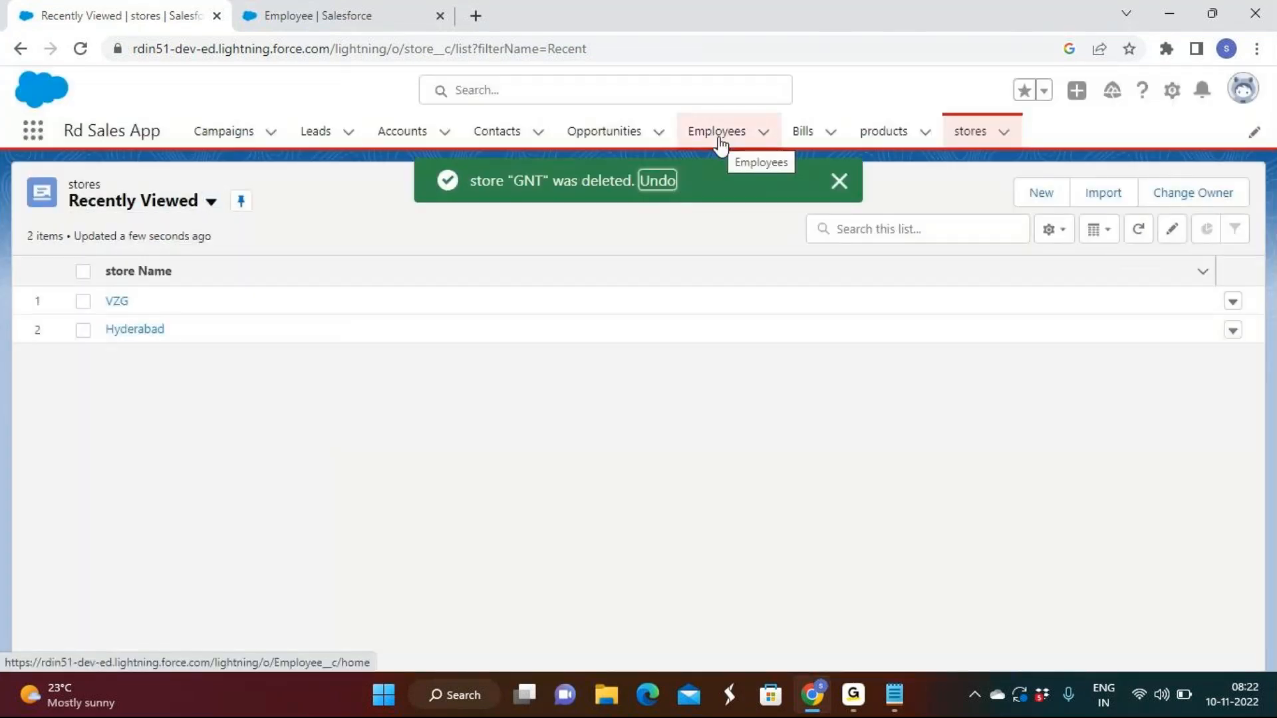
{"action": "left_click", "coordinate": [718, 138]}
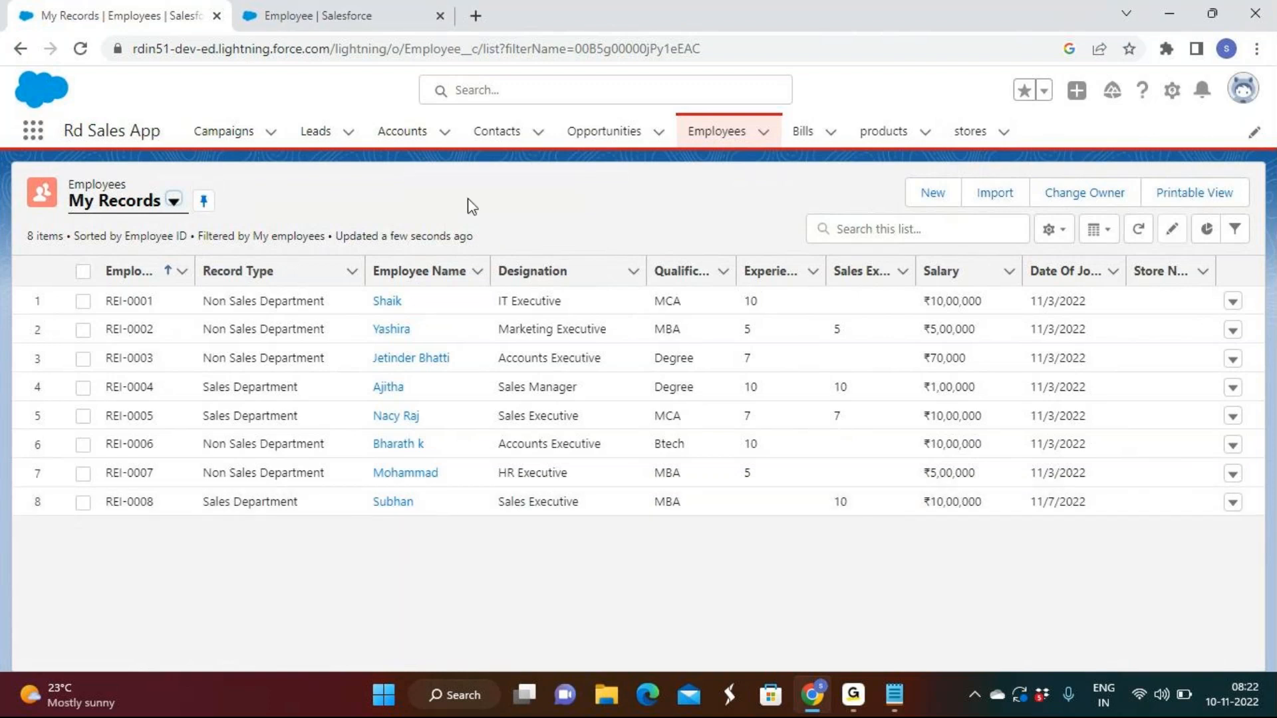
Switch to the Notepad notes and highlight, phrase by phrase, the Lookup Relationship rule about deleting a parent record
{"action": "left_click", "coordinate": [906, 709]}
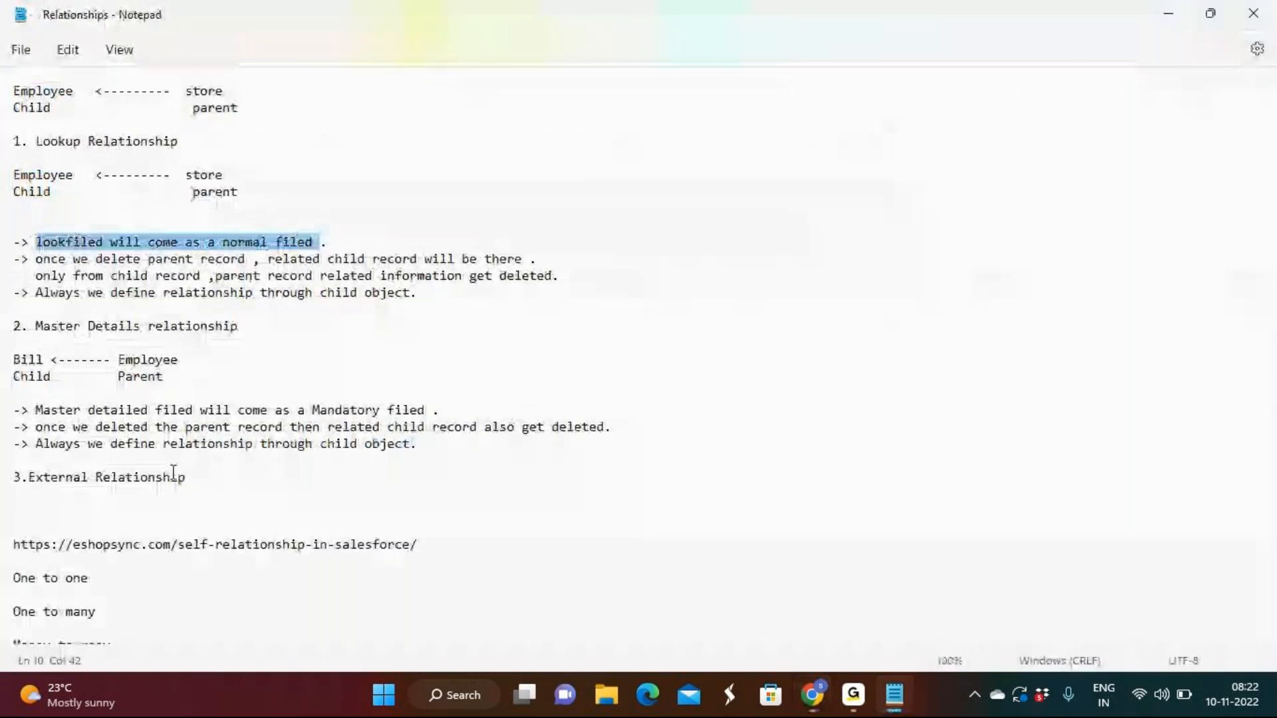
{"action": "left_click", "coordinate": [35, 261]}
{"action": "left_click_drag", "start_coordinate": [35, 261], "coordinate": [243, 253]}
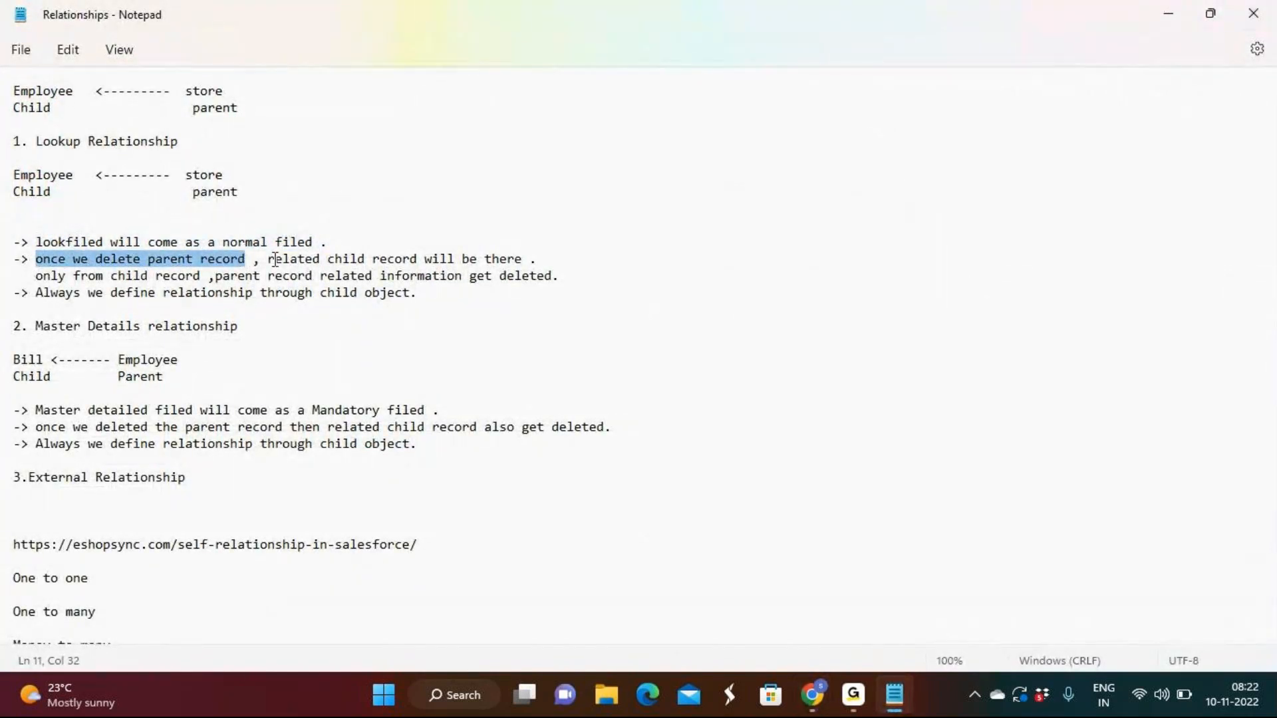
{"action": "left_click_drag", "start_coordinate": [269, 261], "coordinate": [527, 259]}
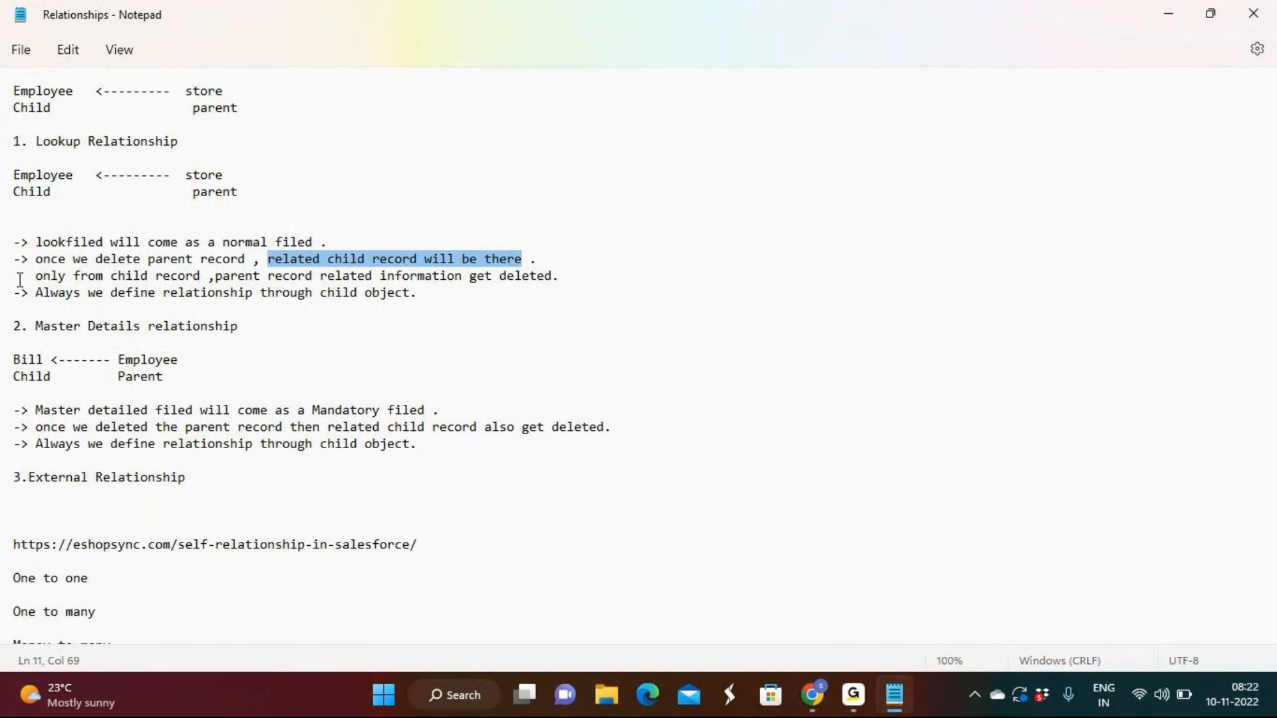
{"action": "left_click_drag", "start_coordinate": [37, 272], "coordinate": [206, 276]}
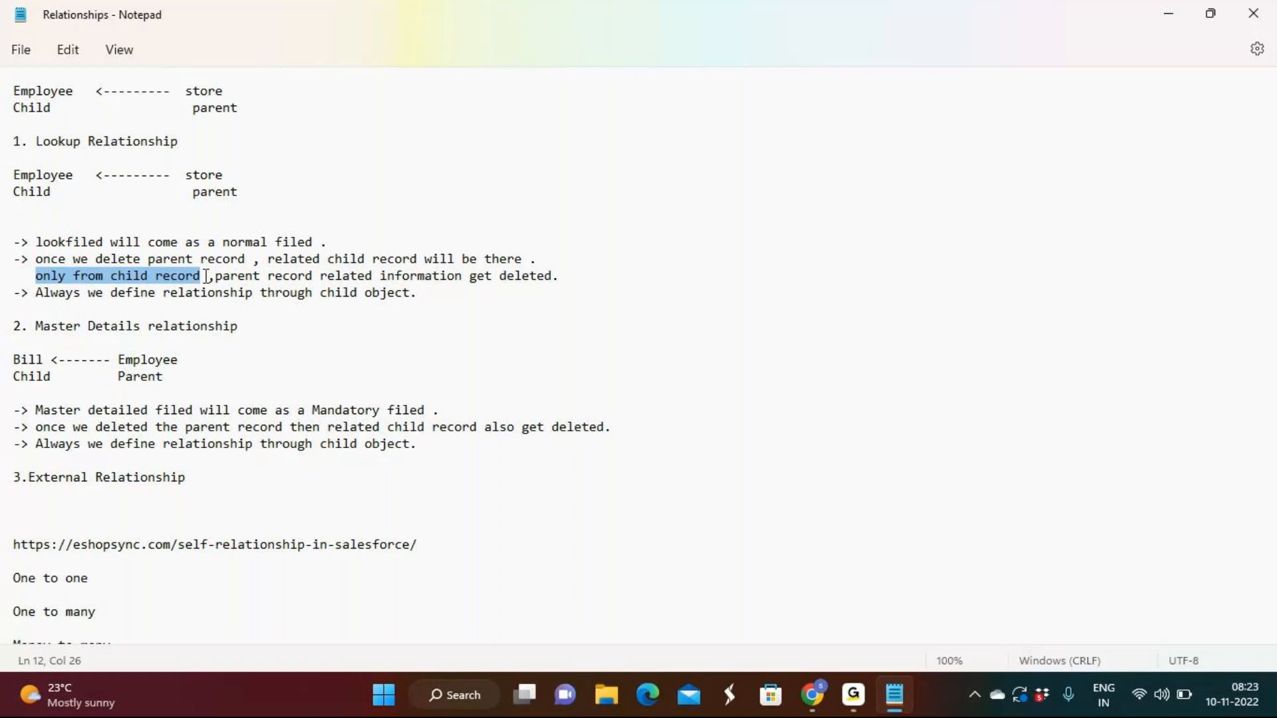
{"action": "left_click_drag", "start_coordinate": [214, 275], "coordinate": [557, 267]}
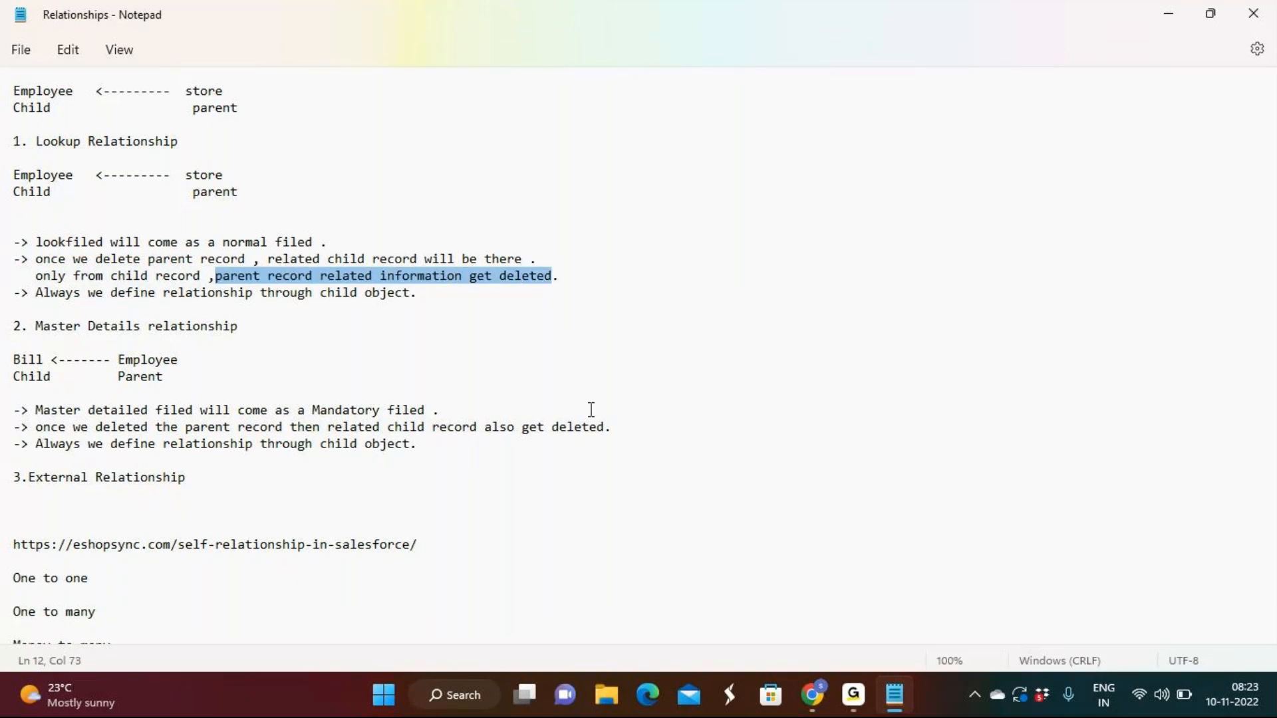
Highlight "Always we define relationship through child object." under Lookup Relationship, and return to Salesforce
{"action": "left_click", "coordinate": [38, 292]}
{"action": "left_click_drag", "start_coordinate": [38, 293], "coordinate": [425, 299]}
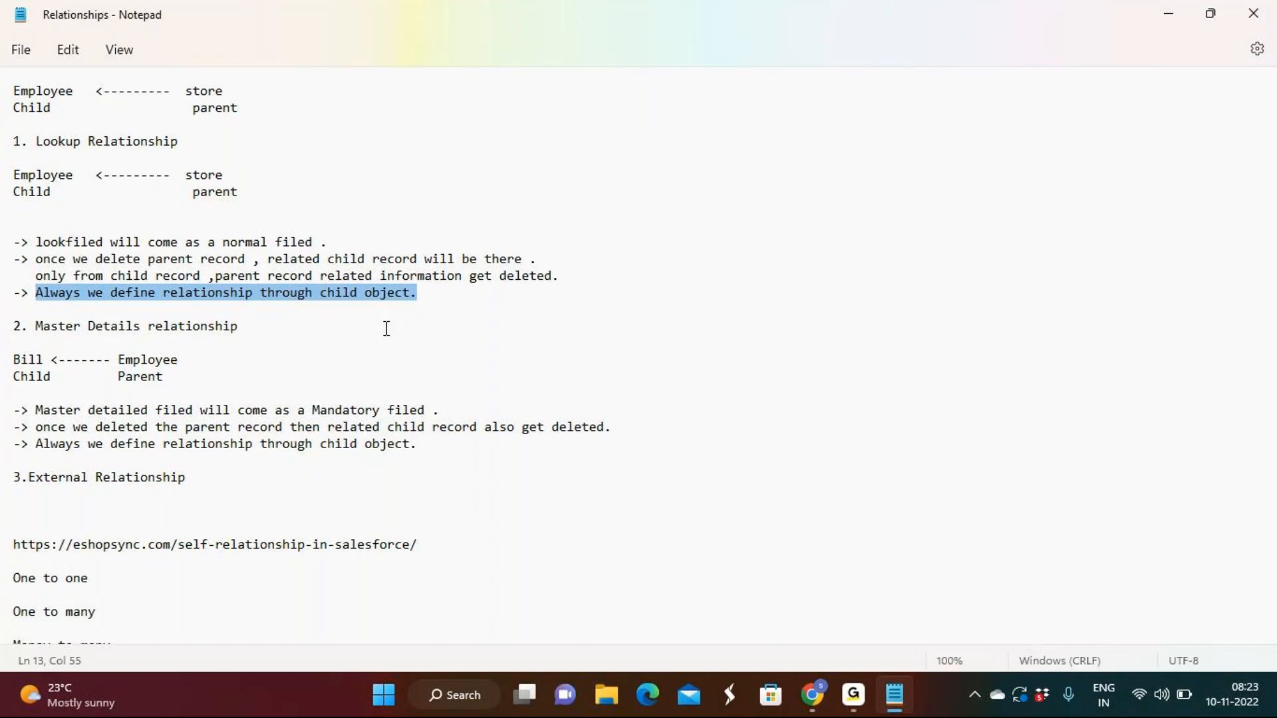
{"action": "left_click", "coordinate": [1172, 24]}
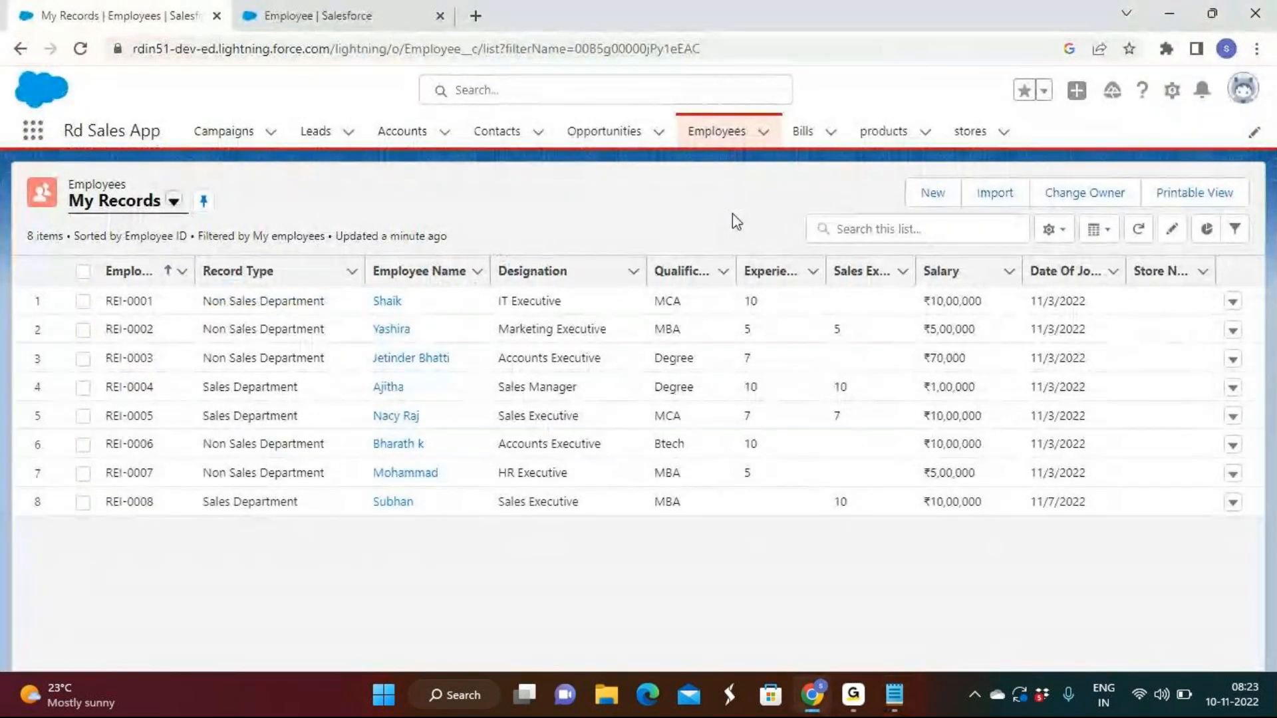
Open a new Sales Department employee form, highlight the Store Name label, and cancel the form
{"action": "left_click", "coordinate": [933, 193]}
{"action": "left_click", "coordinate": [983, 452]}
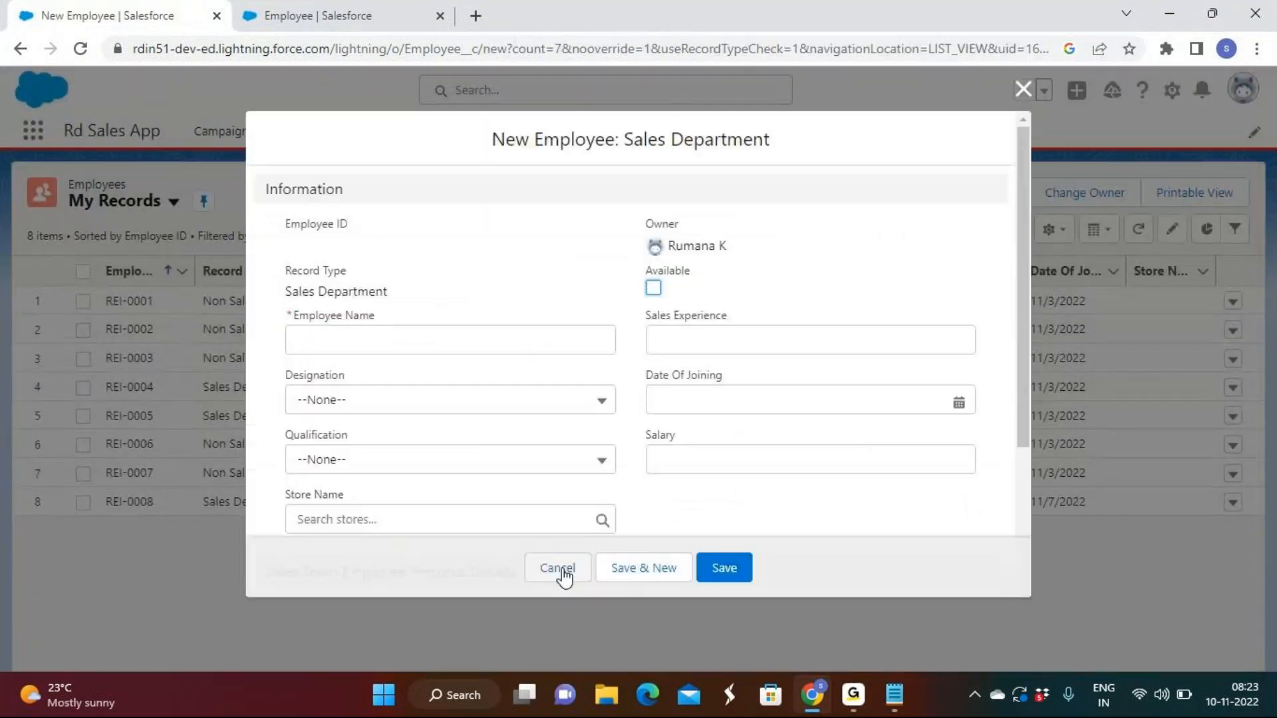
{"action": "left_click_drag", "start_coordinate": [282, 494], "coordinate": [365, 502]}
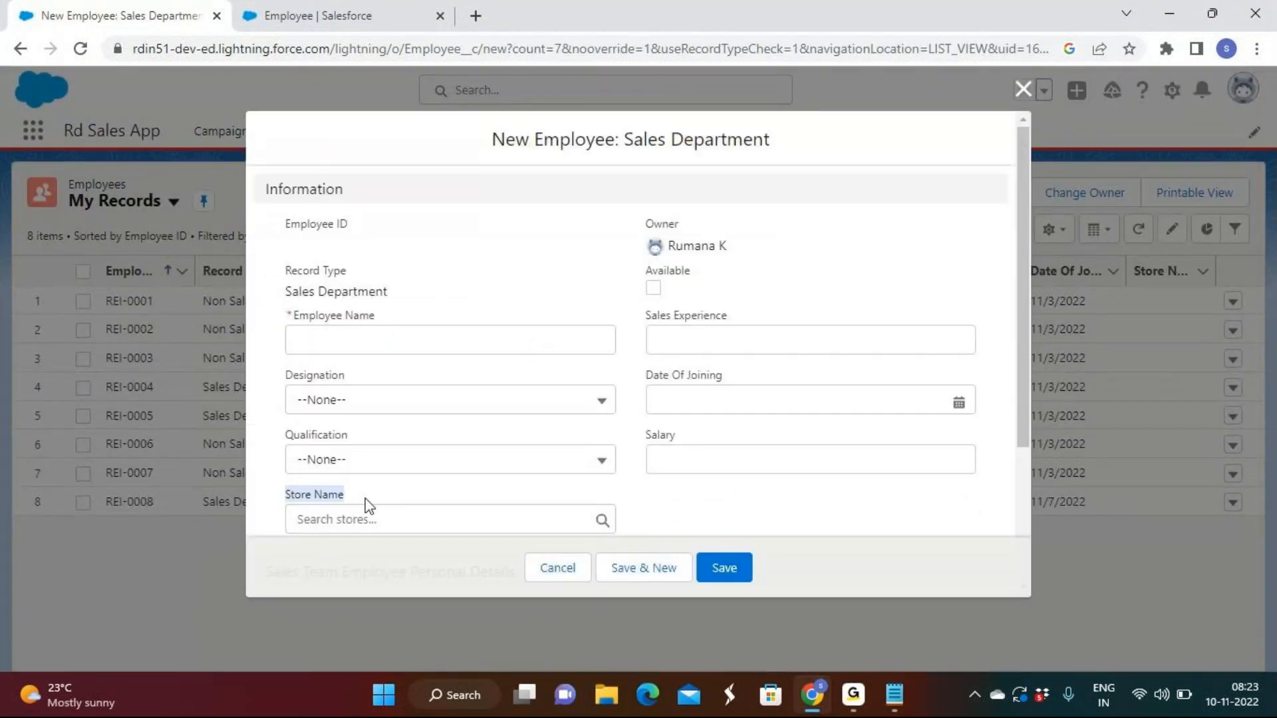
{"action": "left_click", "coordinate": [557, 568]}
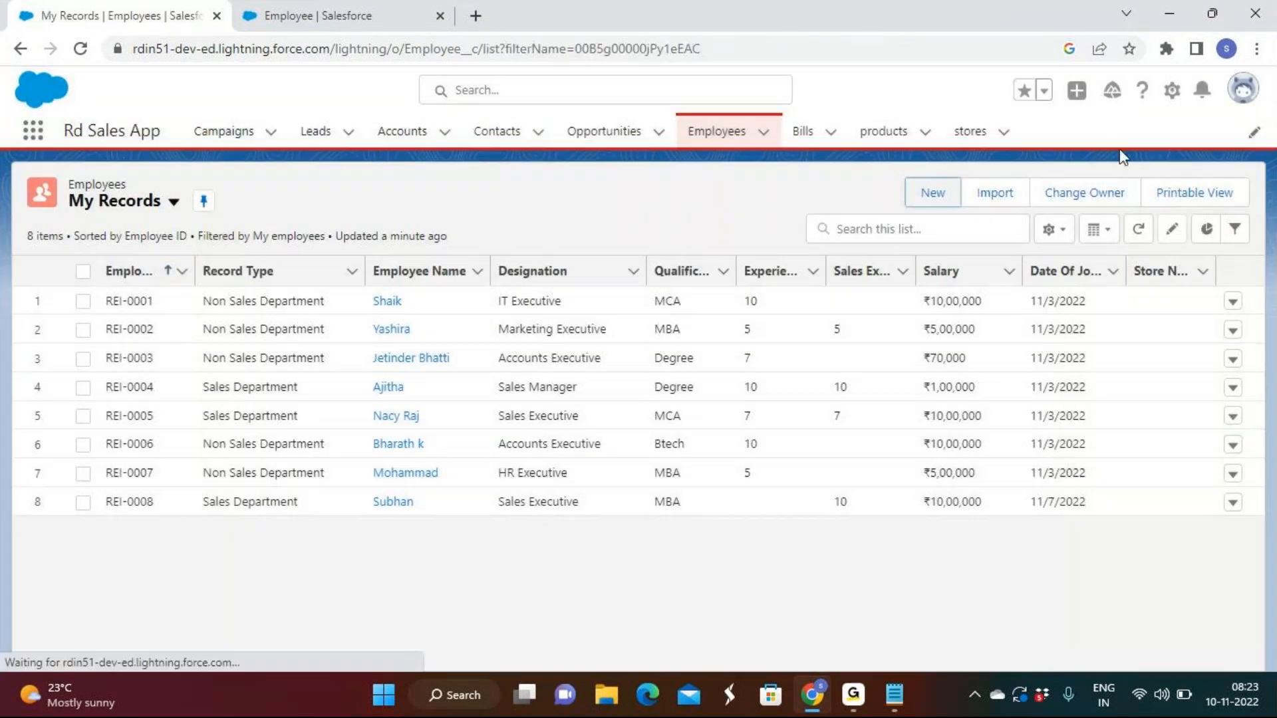
Check the stores and Employees lists, and review the Relationships notes in Notepad before returning to Salesforce
{"action": "left_click", "coordinate": [970, 131]}
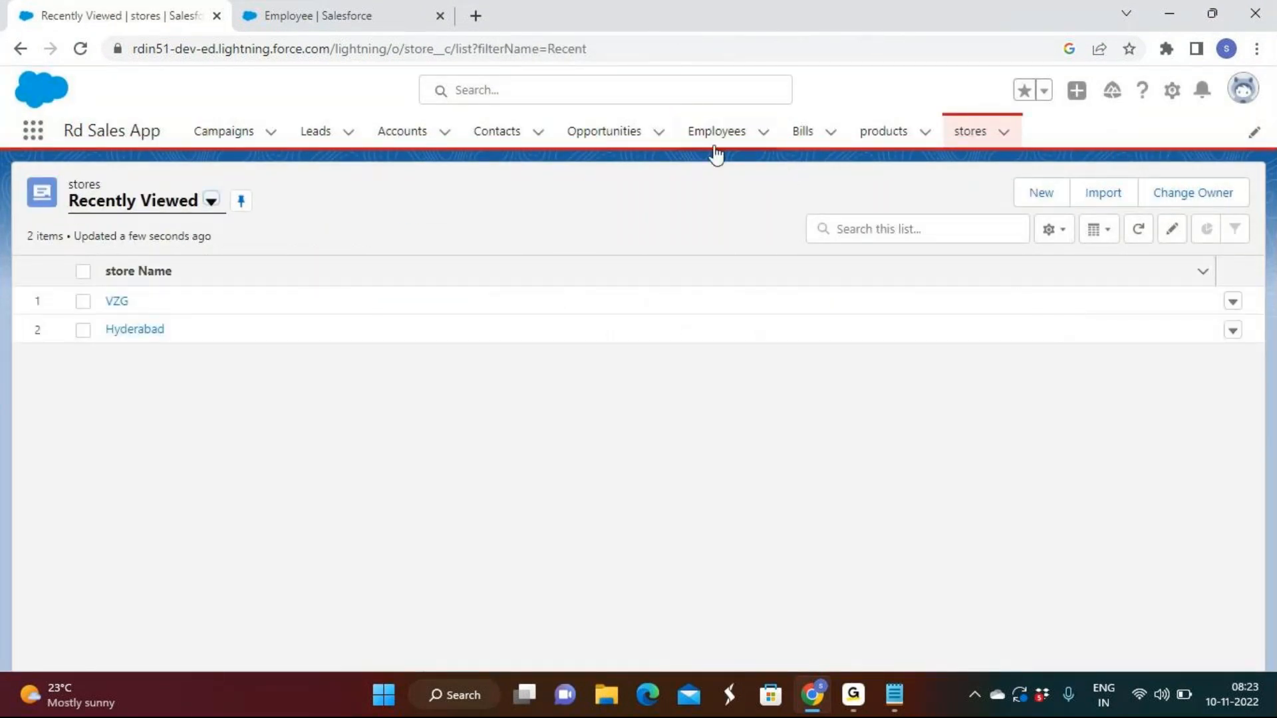
{"action": "left_click", "coordinate": [714, 143]}
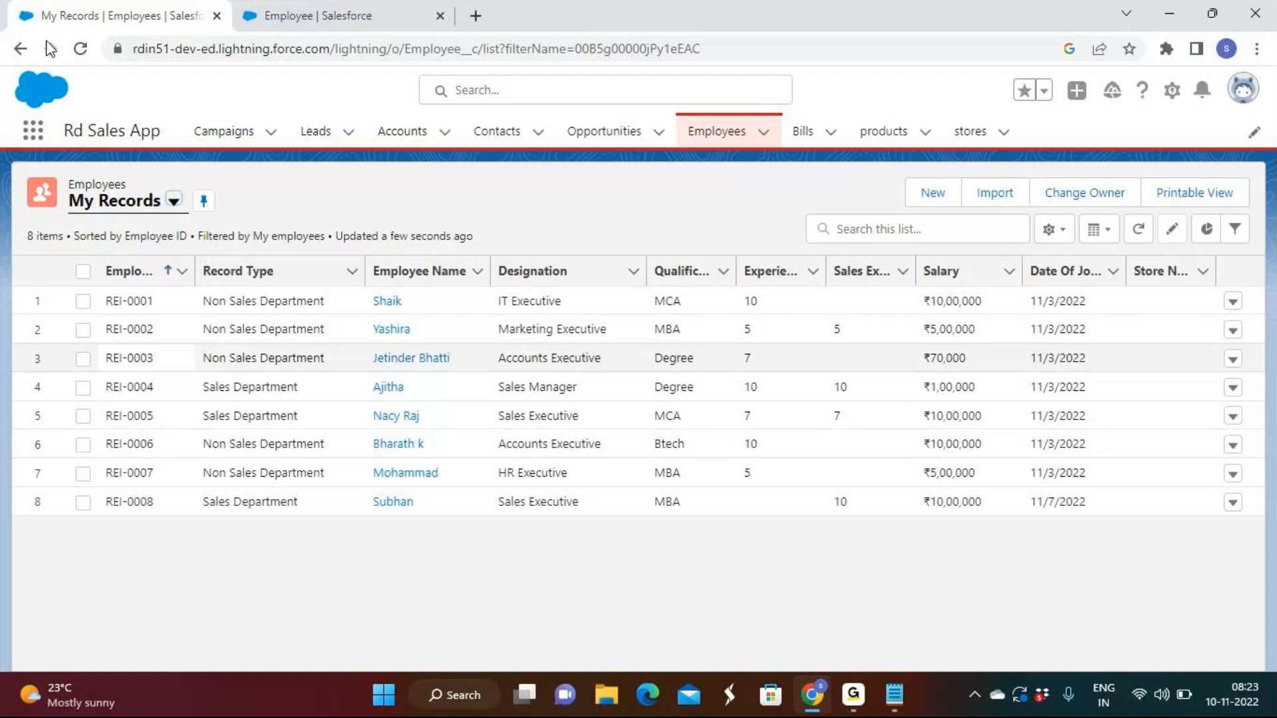
{"action": "left_click", "coordinate": [895, 695]}
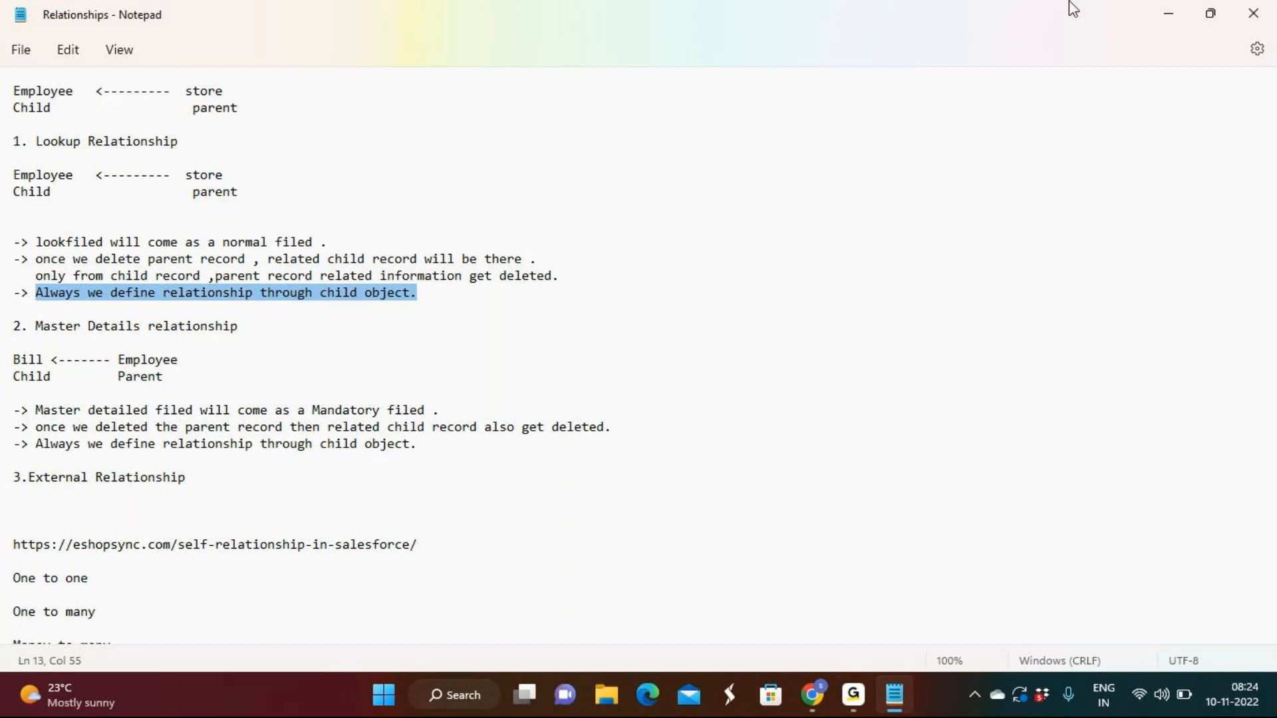
{"action": "left_click", "coordinate": [1171, 11]}
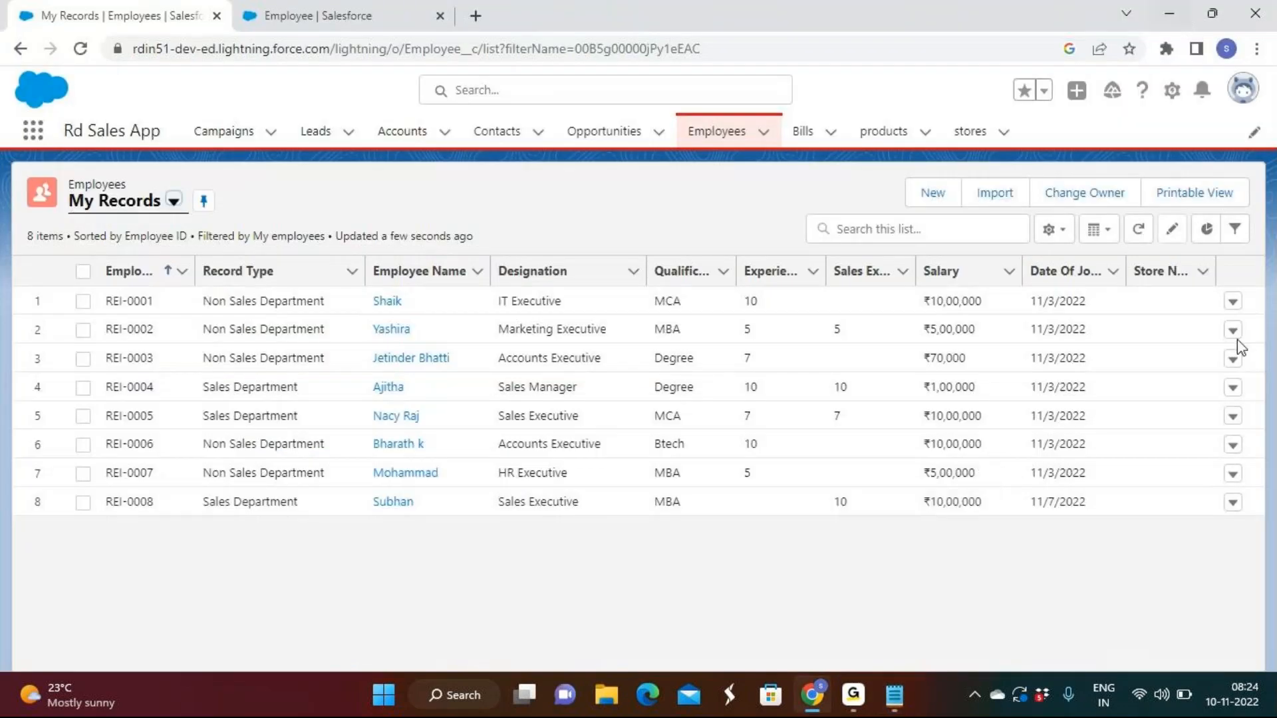
Delete the BI-0001 record from the Bills list and reload the page
{"action": "left_click", "coordinate": [804, 132]}
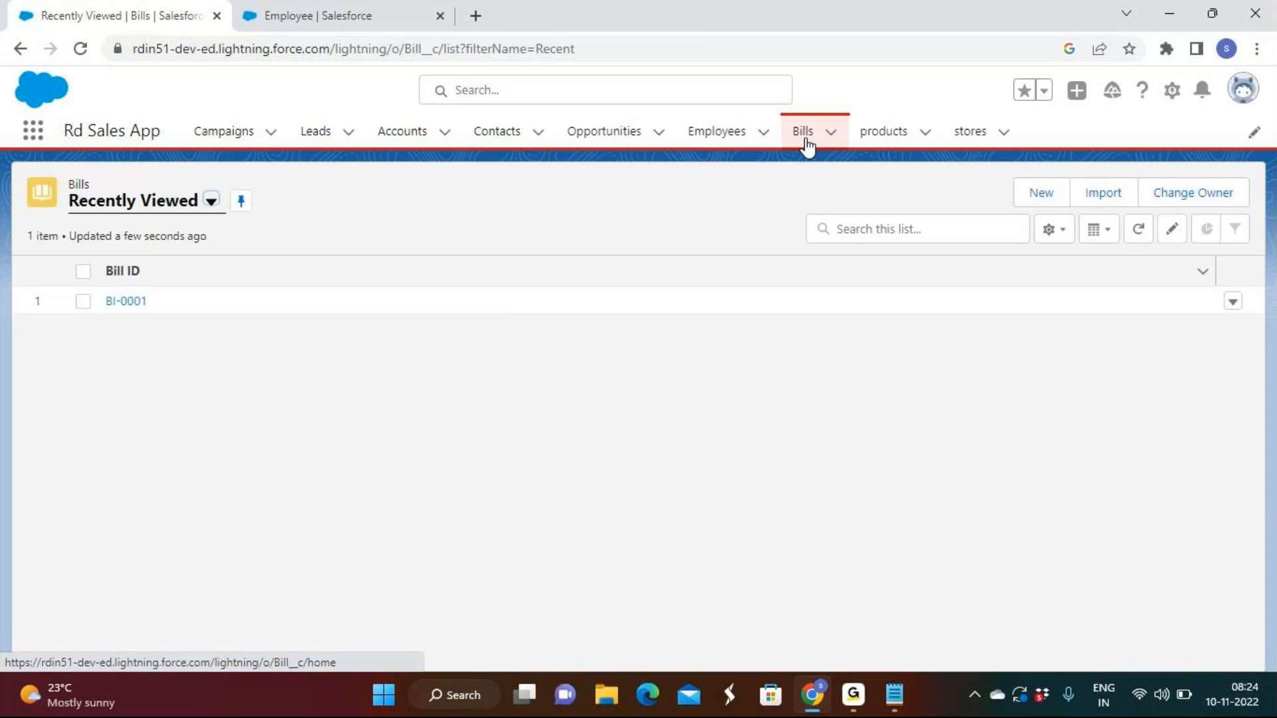
{"action": "left_click", "coordinate": [1233, 302]}
{"action": "left_click", "coordinate": [1207, 373]}
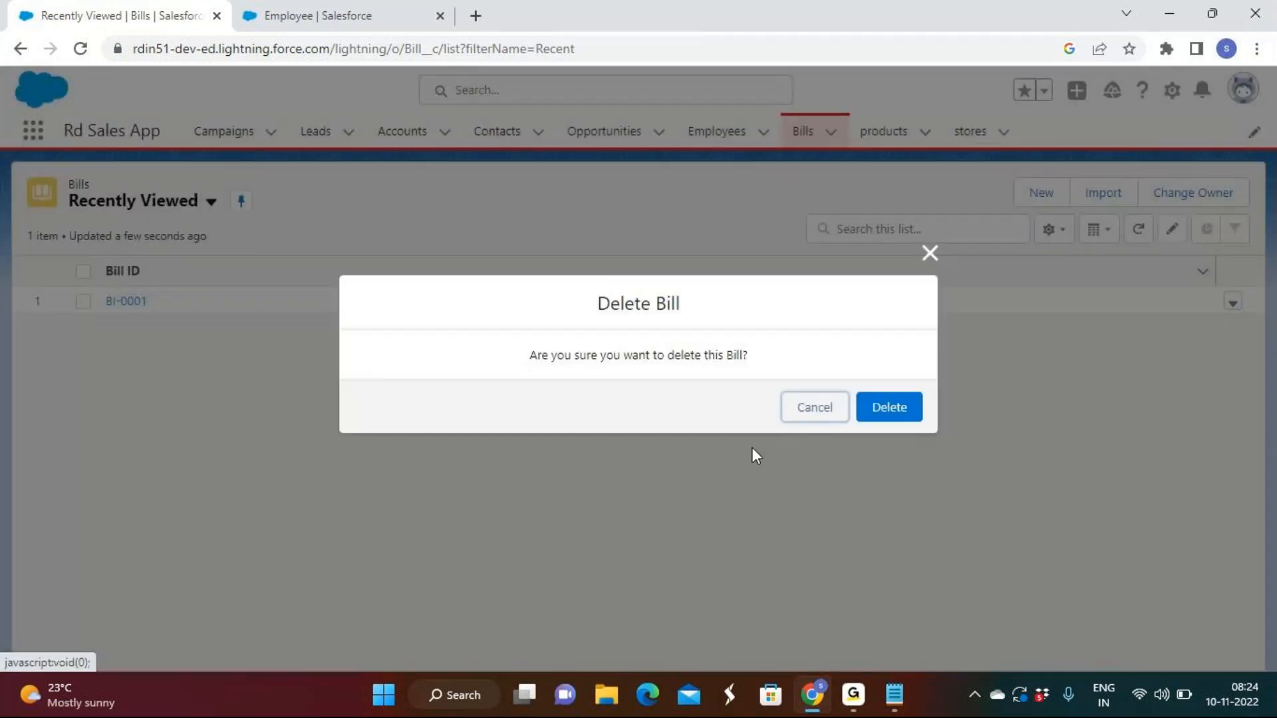
{"action": "left_click", "coordinate": [888, 406]}
{"action": "left_click", "coordinate": [80, 49]}
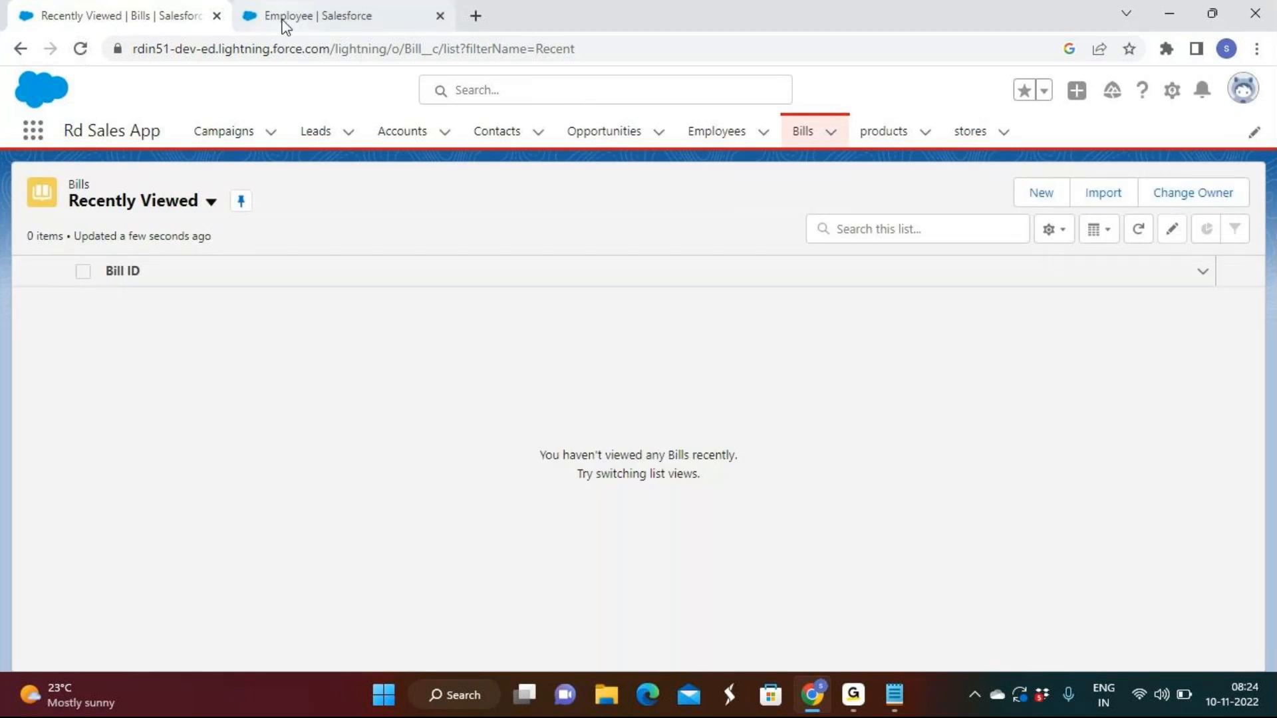
Log out of Salesforce from the Setup page and log back in with the saved credentials
{"action": "left_click", "coordinate": [326, 13]}
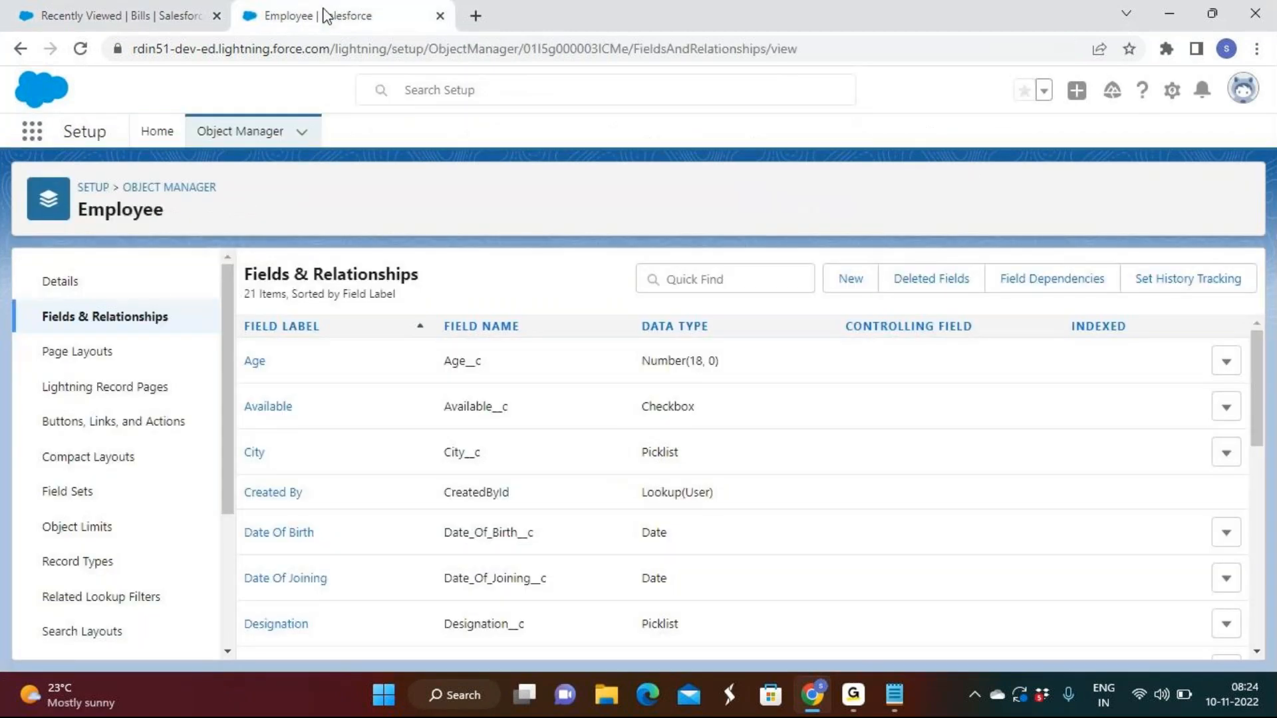
{"action": "left_click", "coordinate": [130, 185]}
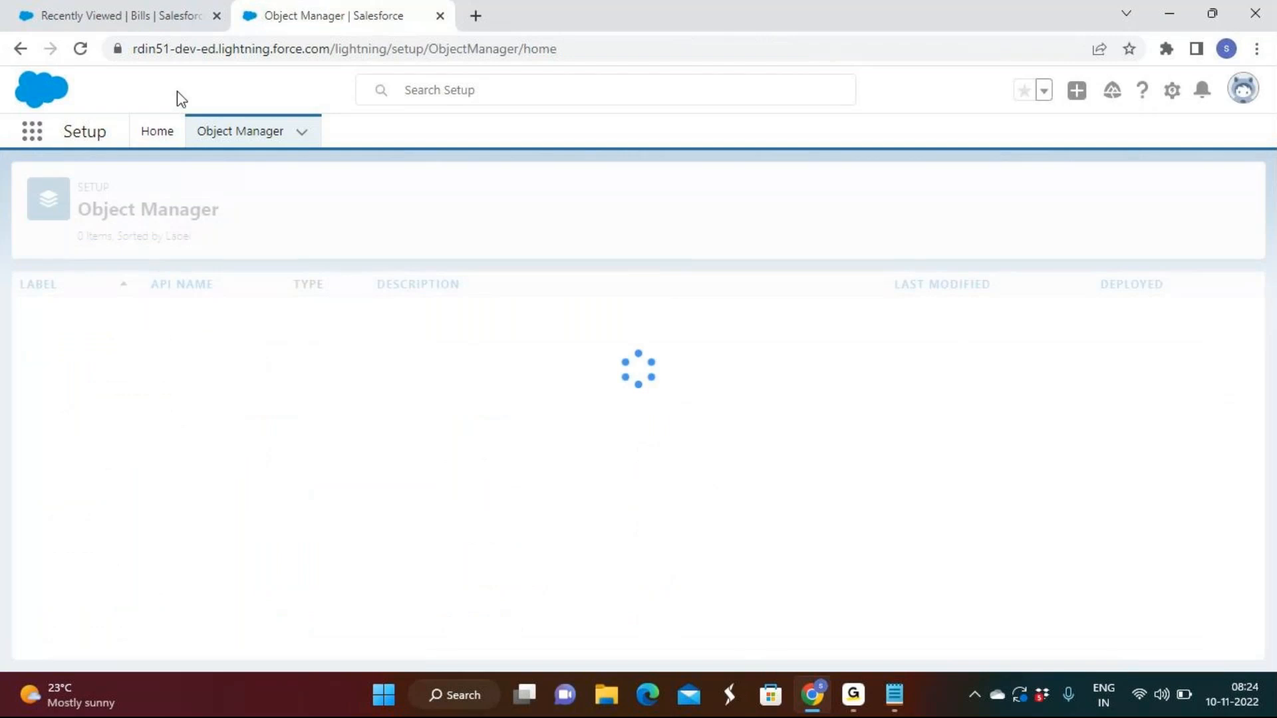
{"action": "left_click", "coordinate": [1243, 88]}
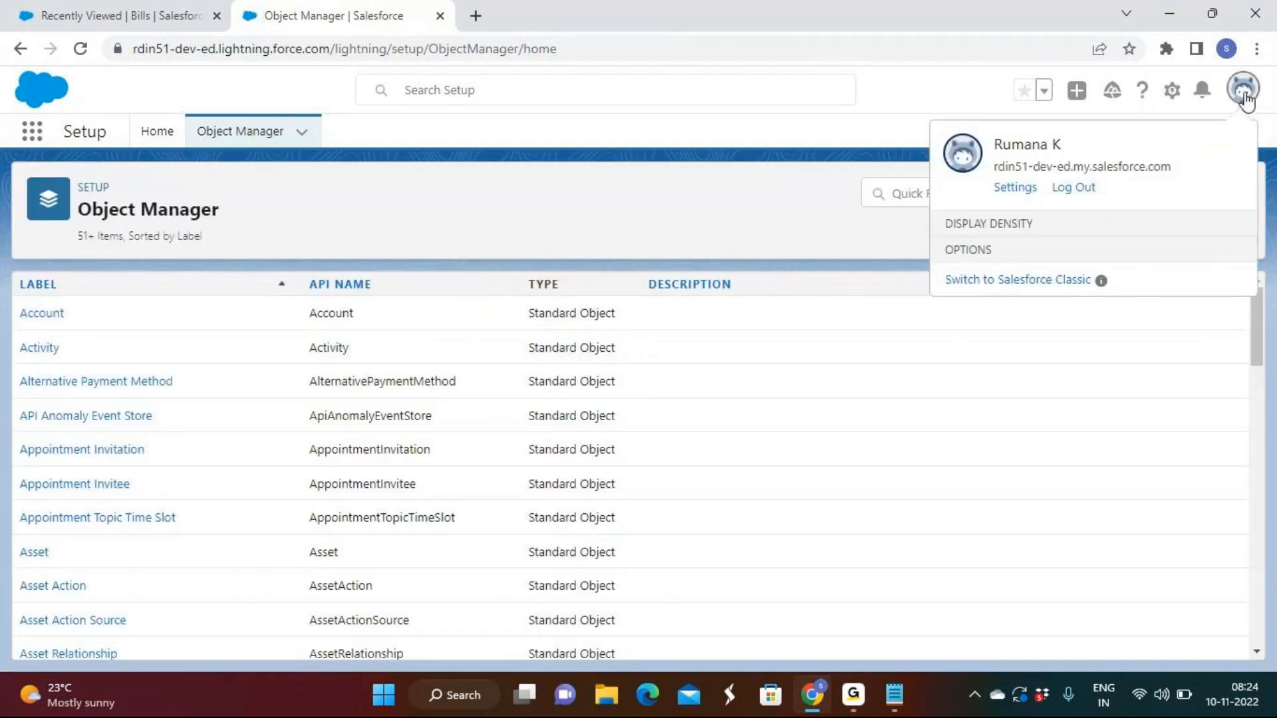
{"action": "left_click", "coordinate": [1075, 189]}
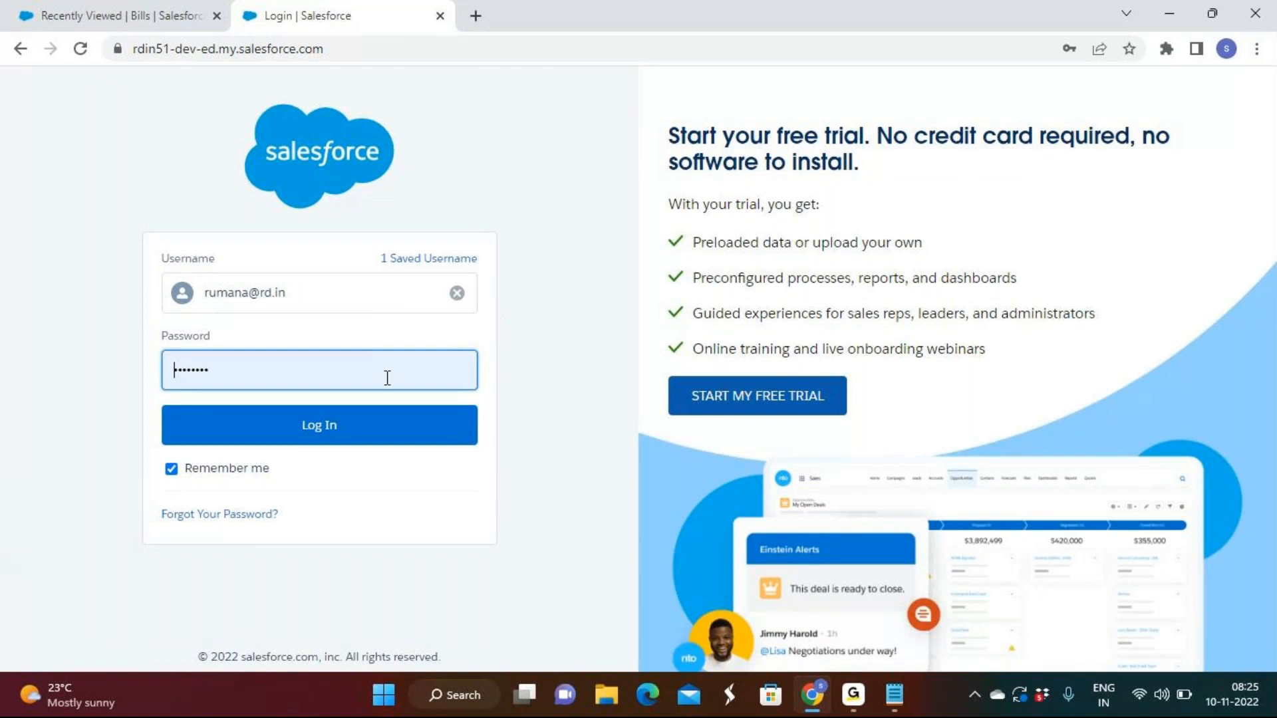
{"action": "left_click", "coordinate": [356, 429]}
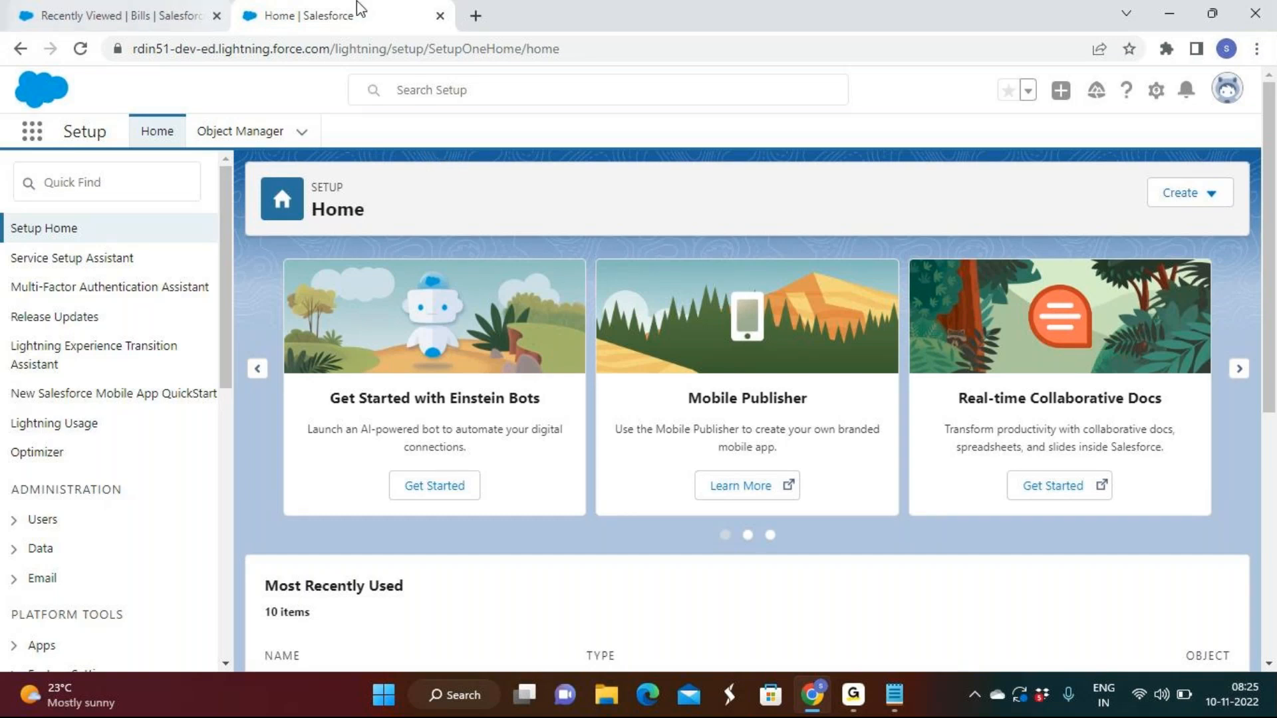
Open the Fields & Relationships of the Bill custom object in Object Manager
{"action": "left_click", "coordinate": [197, 137]}
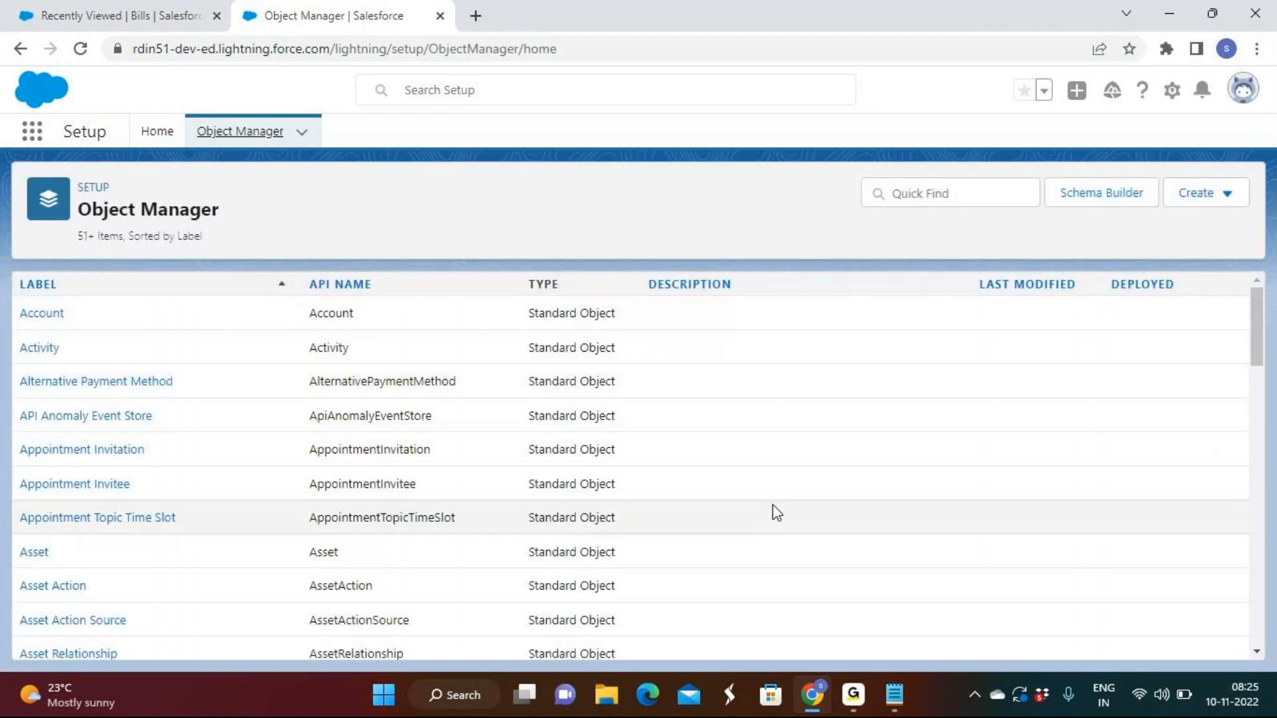
{"action": "scroll", "coordinate": [776, 512], "scroll_direction": "down", "scroll_amount": 4}
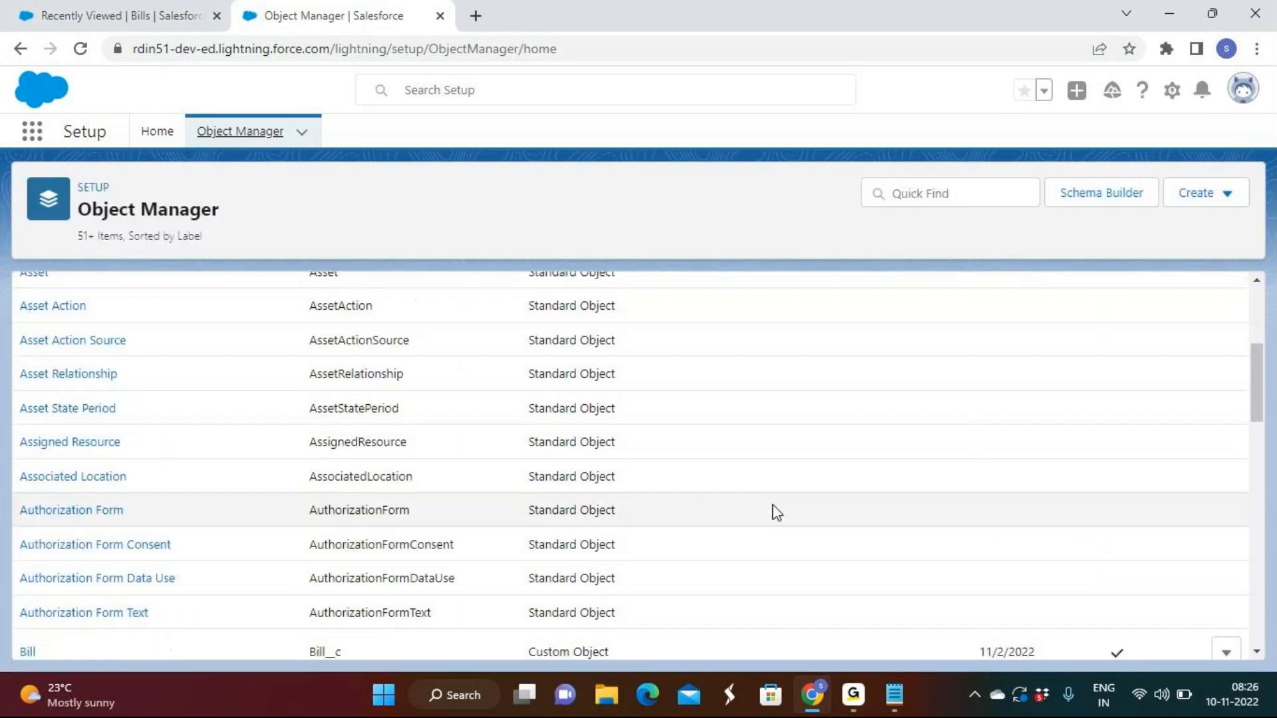
{"action": "scroll", "coordinate": [772, 513], "scroll_direction": "down", "scroll_amount": 1}
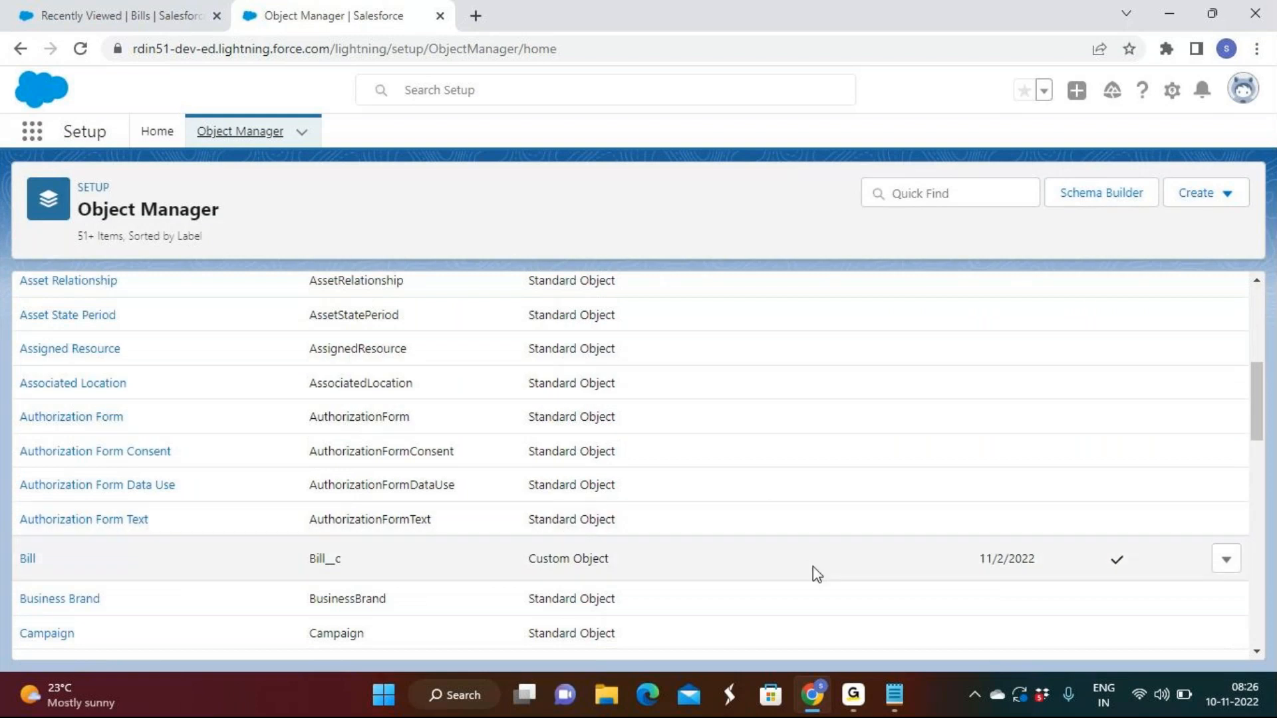
{"action": "scroll", "coordinate": [493, 453], "scroll_direction": "down", "scroll_amount": 3}
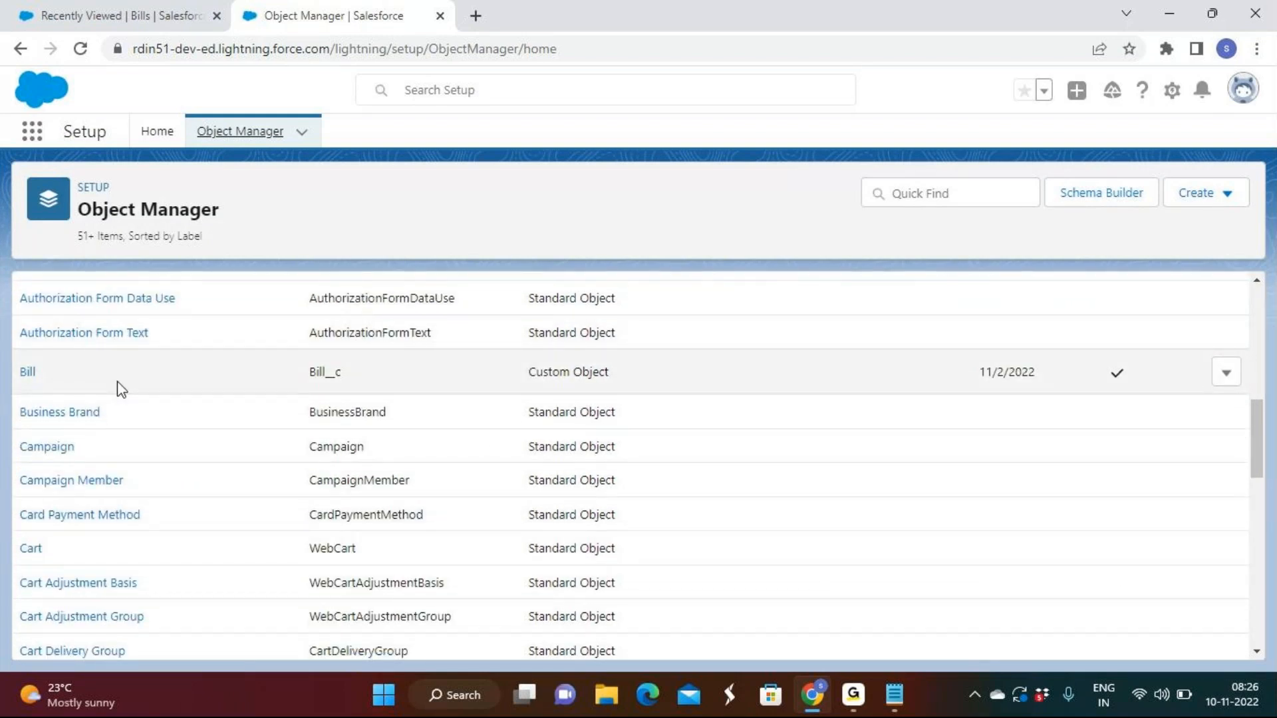
{"action": "left_click", "coordinate": [28, 372]}
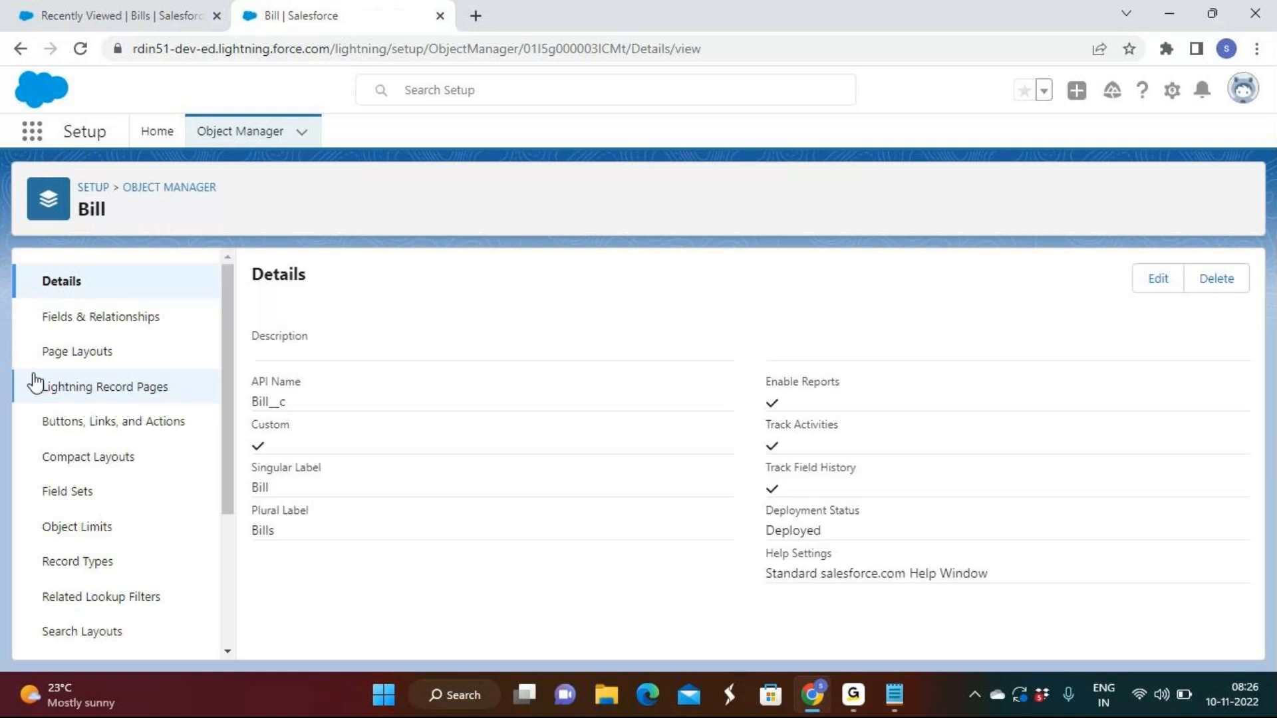
{"action": "left_click", "coordinate": [133, 323]}
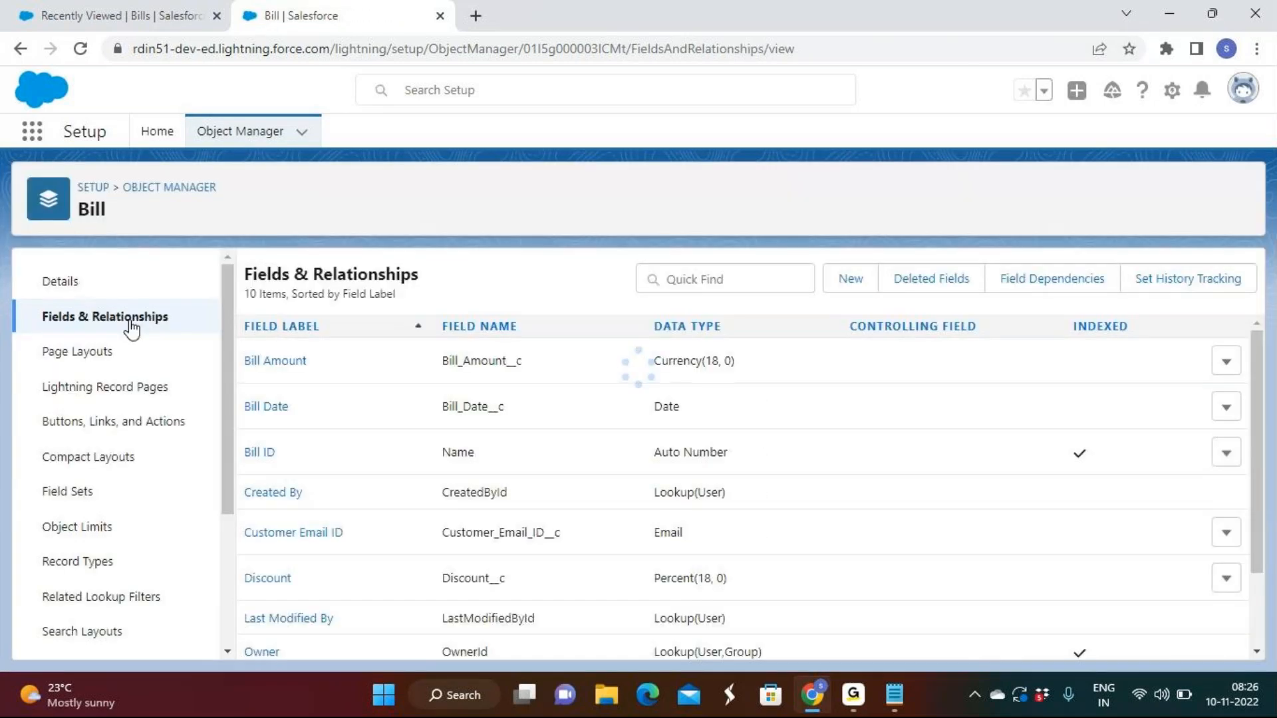
Start a new field on the Bill object with the Master-Detail Relationship data type and continue to the related object choice
{"action": "left_click", "coordinate": [860, 287]}
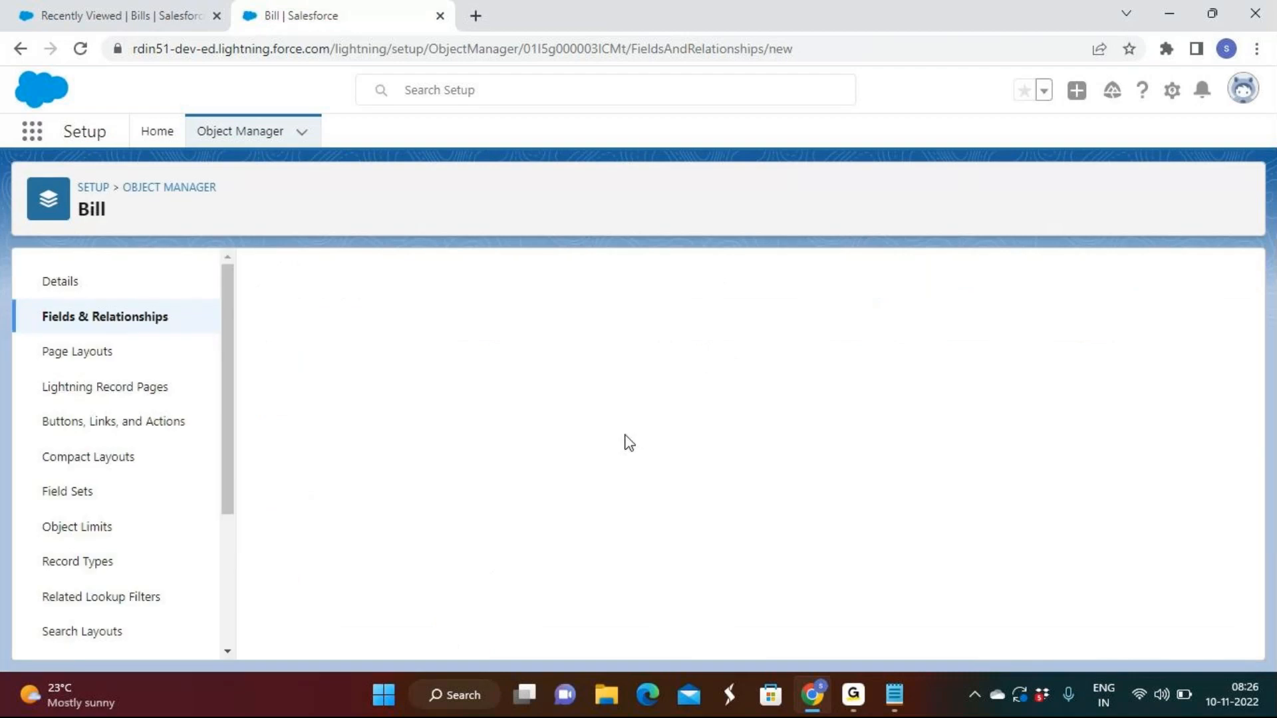
{"action": "scroll", "coordinate": [629, 442], "scroll_direction": "down", "scroll_amount": 3}
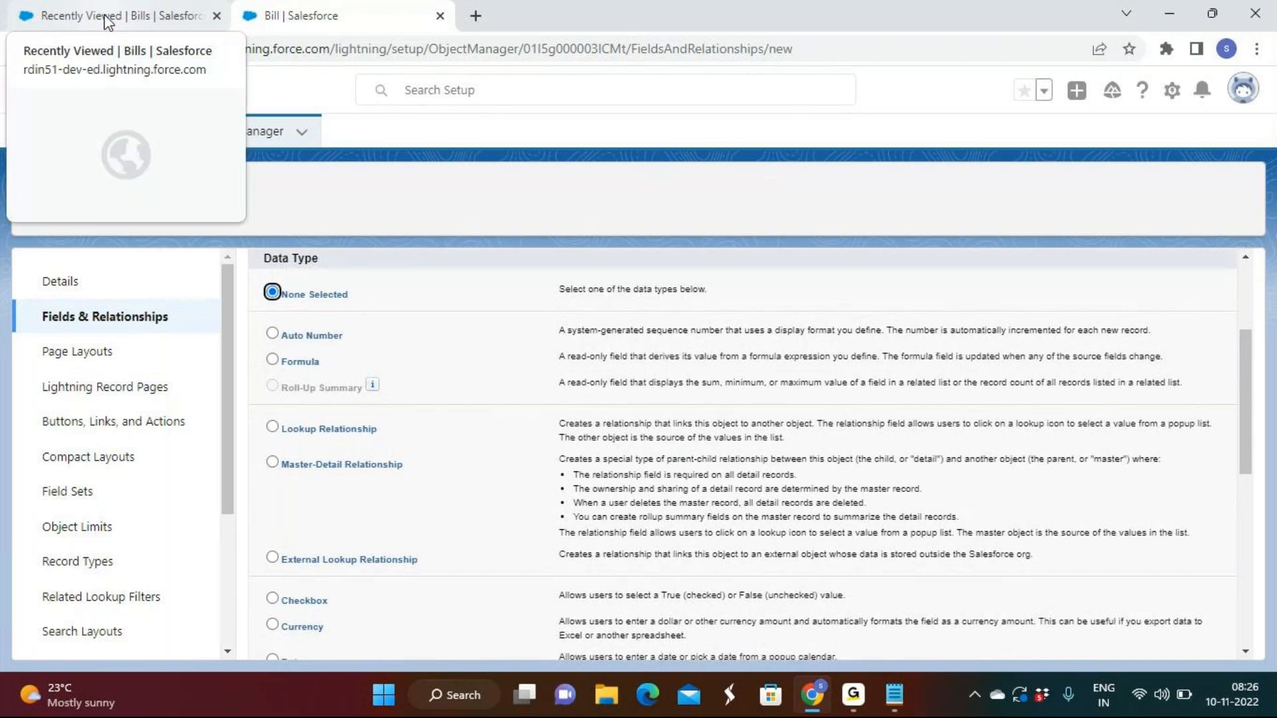
{"action": "left_click", "coordinate": [371, 466]}
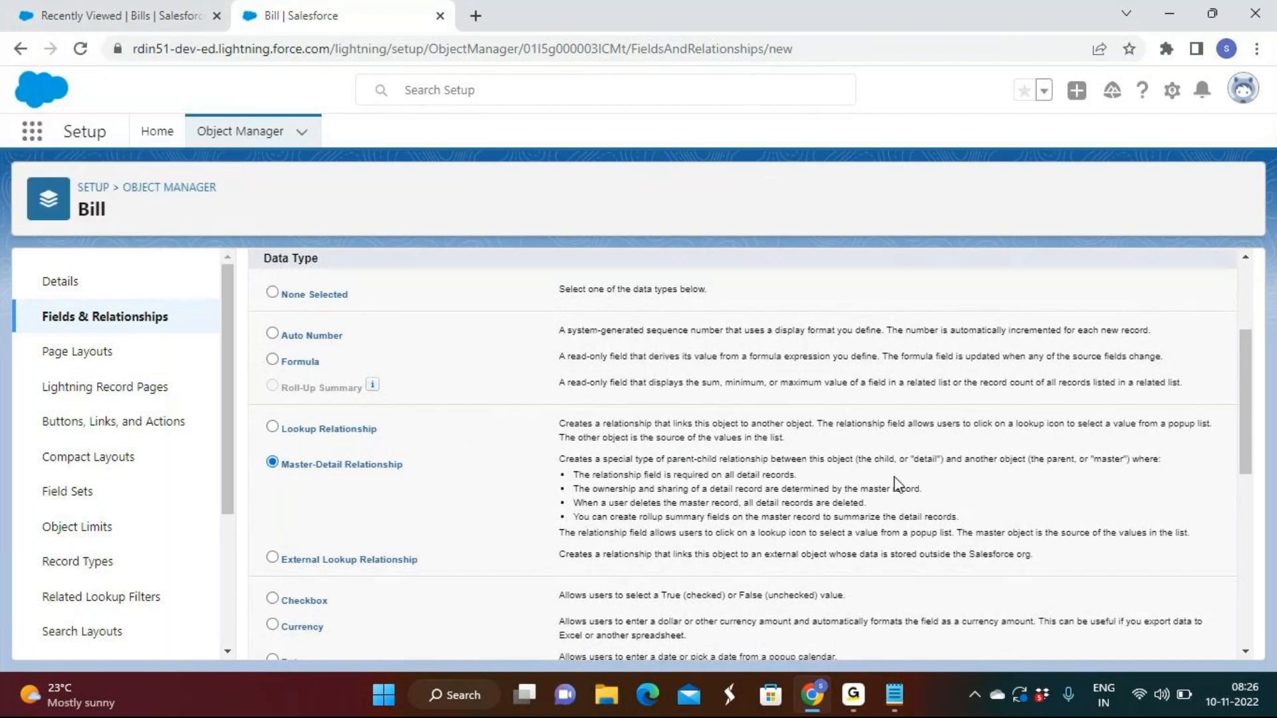
{"action": "scroll", "coordinate": [892, 485], "scroll_direction": "up", "scroll_amount": 3}
{"action": "left_click", "coordinate": [1169, 368]}
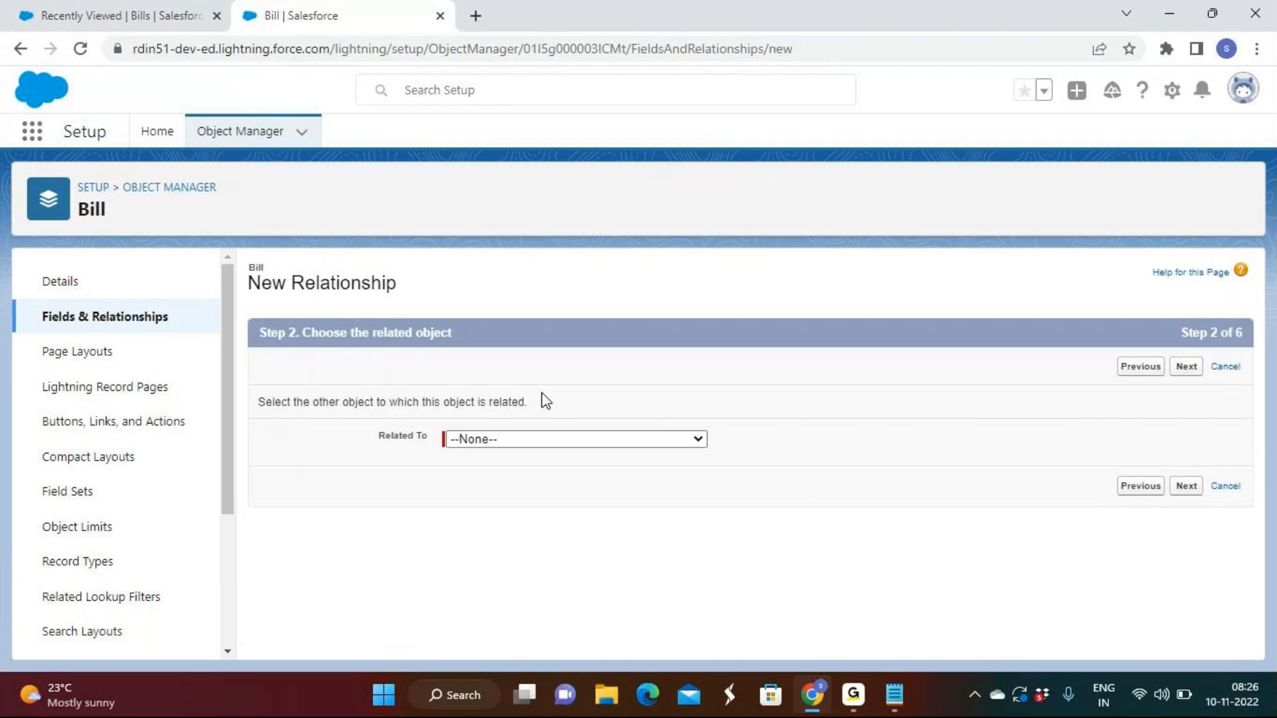
Relate the new master-detail field to the Employee object and continue to the field label settings
{"action": "left_click", "coordinate": [532, 441]}
{"action": "scroll", "coordinate": [506, 346], "scroll_direction": "down", "scroll_amount": 10}
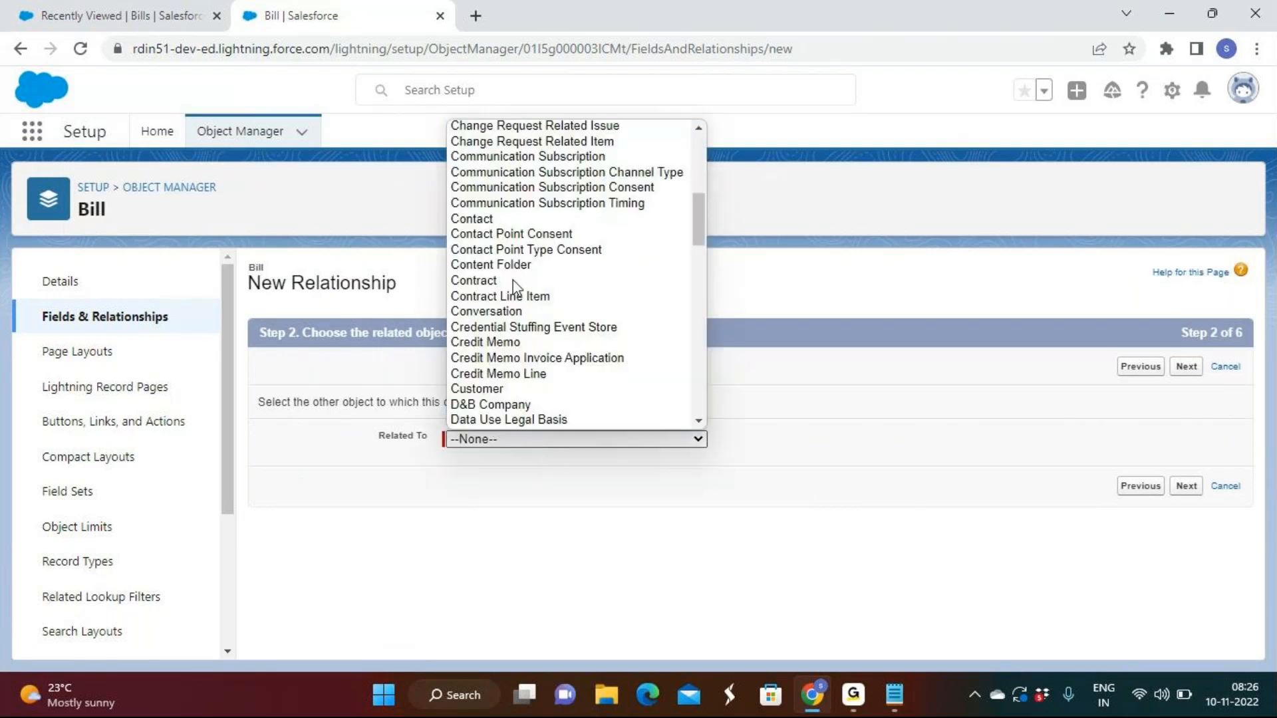
{"action": "scroll", "coordinate": [515, 288], "scroll_direction": "down", "scroll_amount": 4}
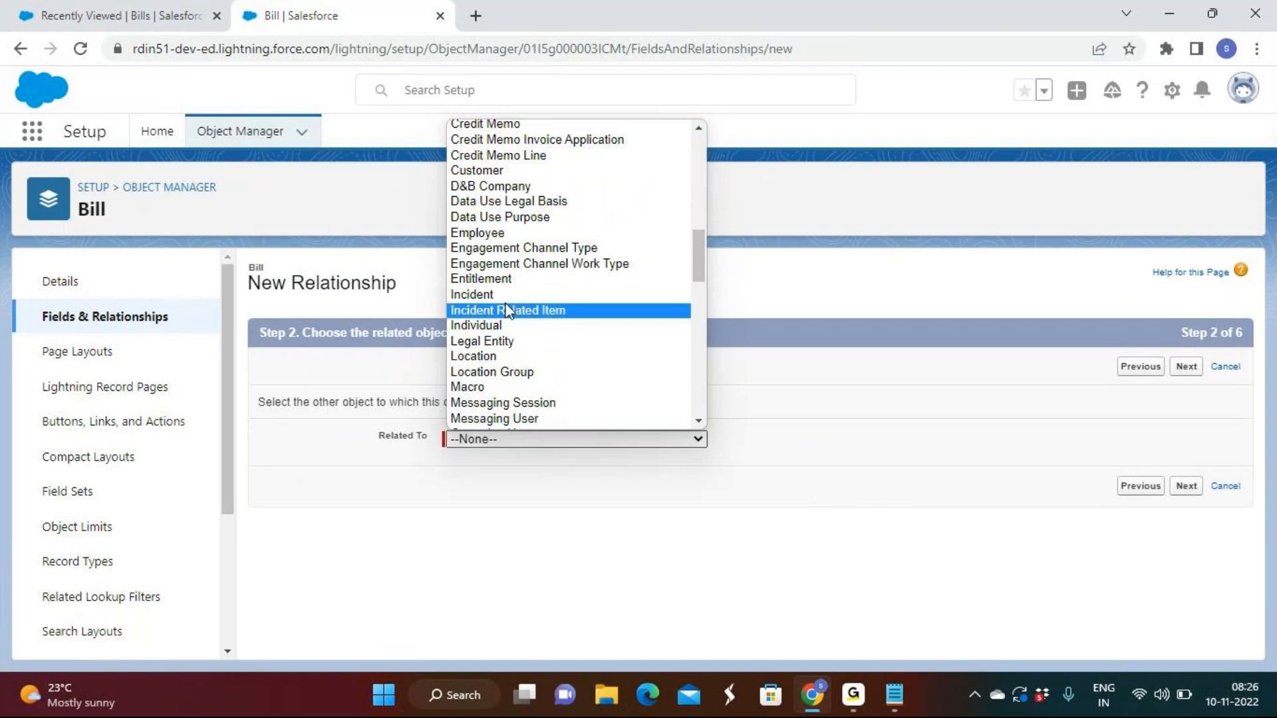
{"action": "left_click", "coordinate": [496, 233]}
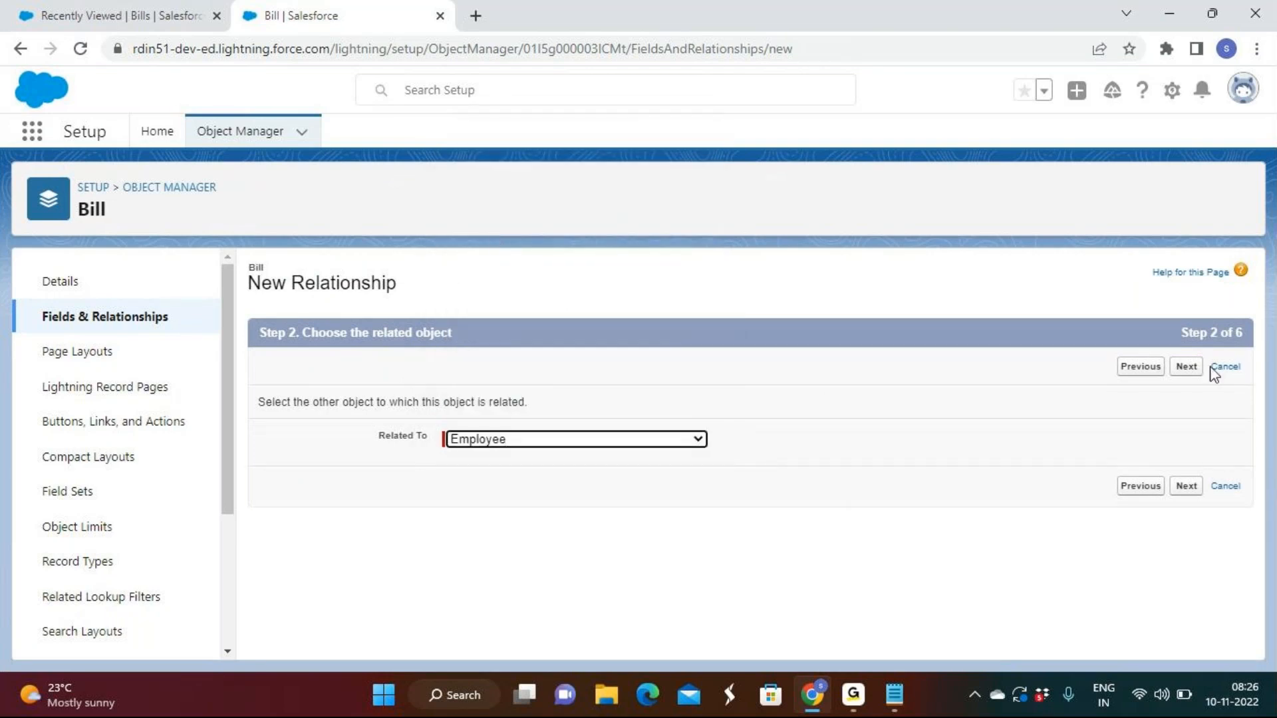
{"action": "left_click", "coordinate": [1186, 367]}
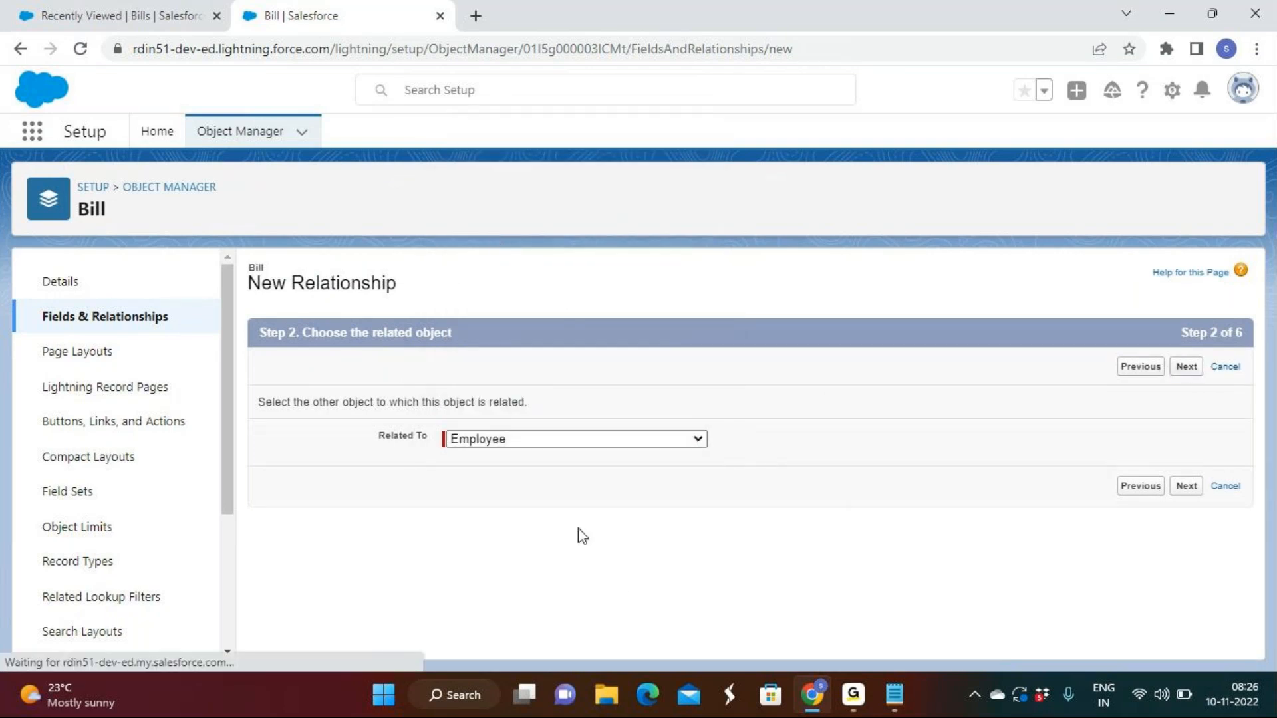
Label the relationship field Employee Name, keep the default security, layout and related list settings, and save it
{"action": "double_click", "coordinate": [532, 403]}
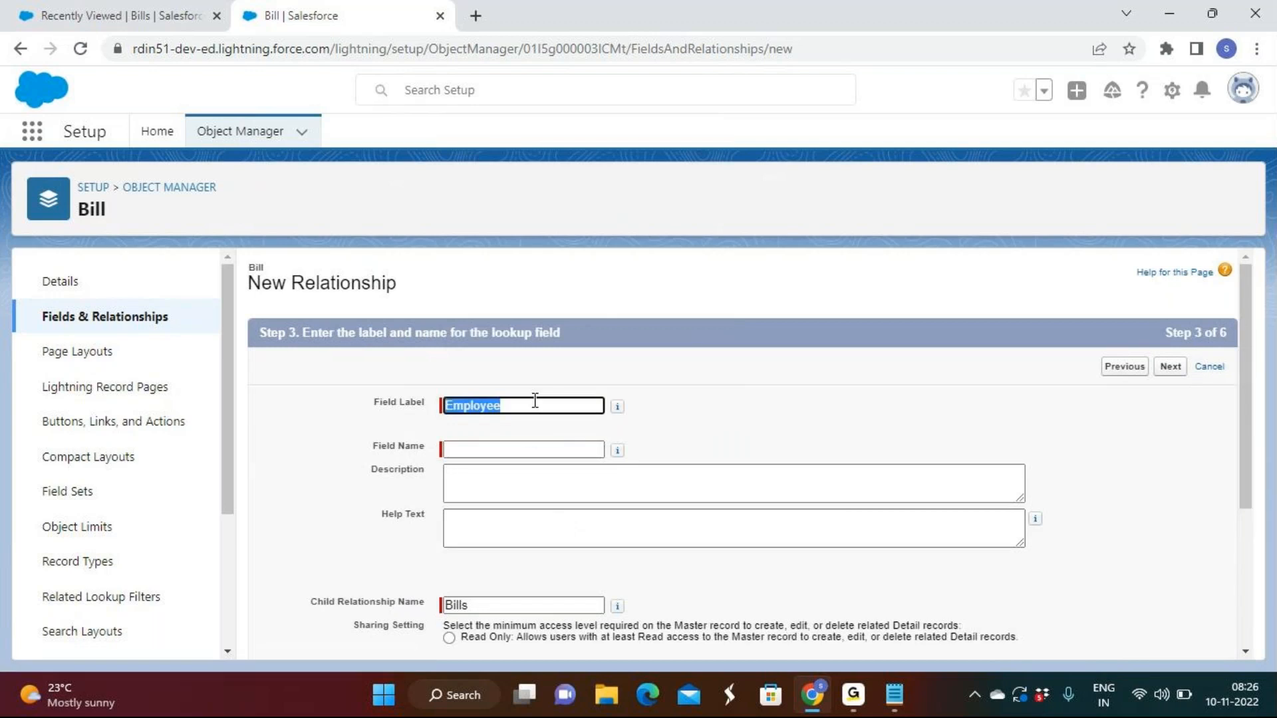
{"action": "left_click", "coordinate": [559, 512]}
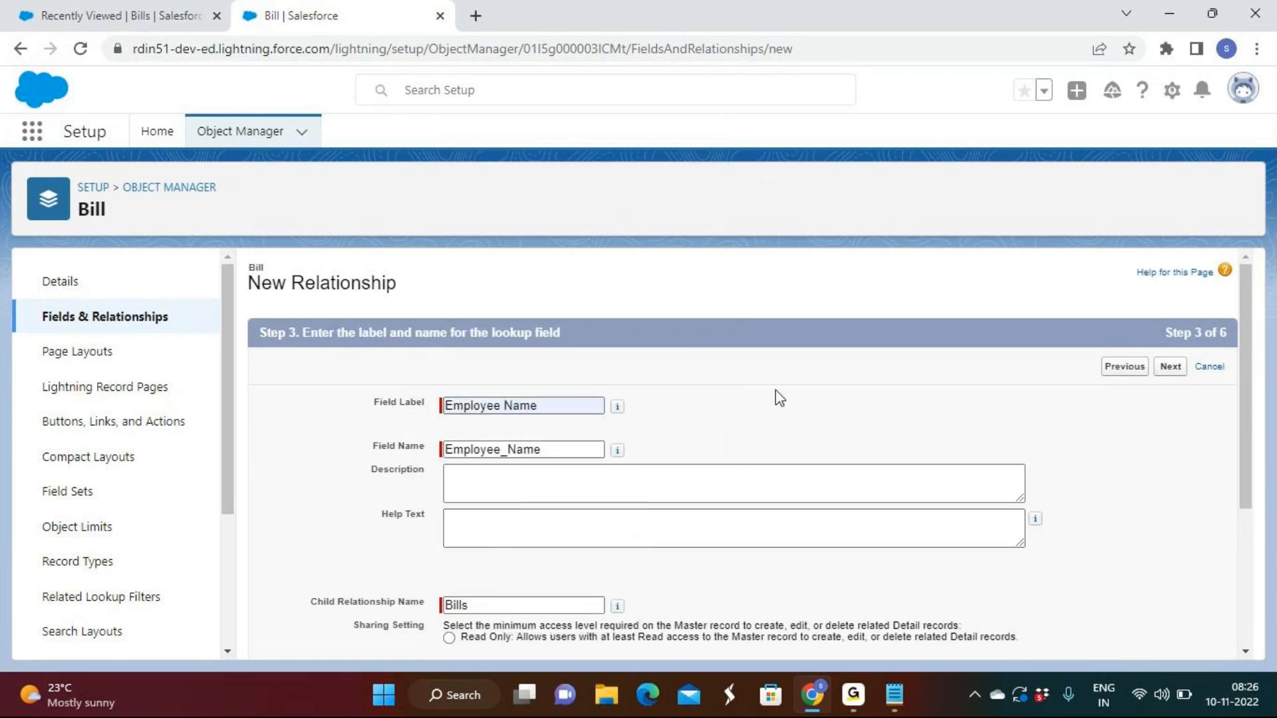
{"action": "left_click", "coordinate": [1171, 367]}
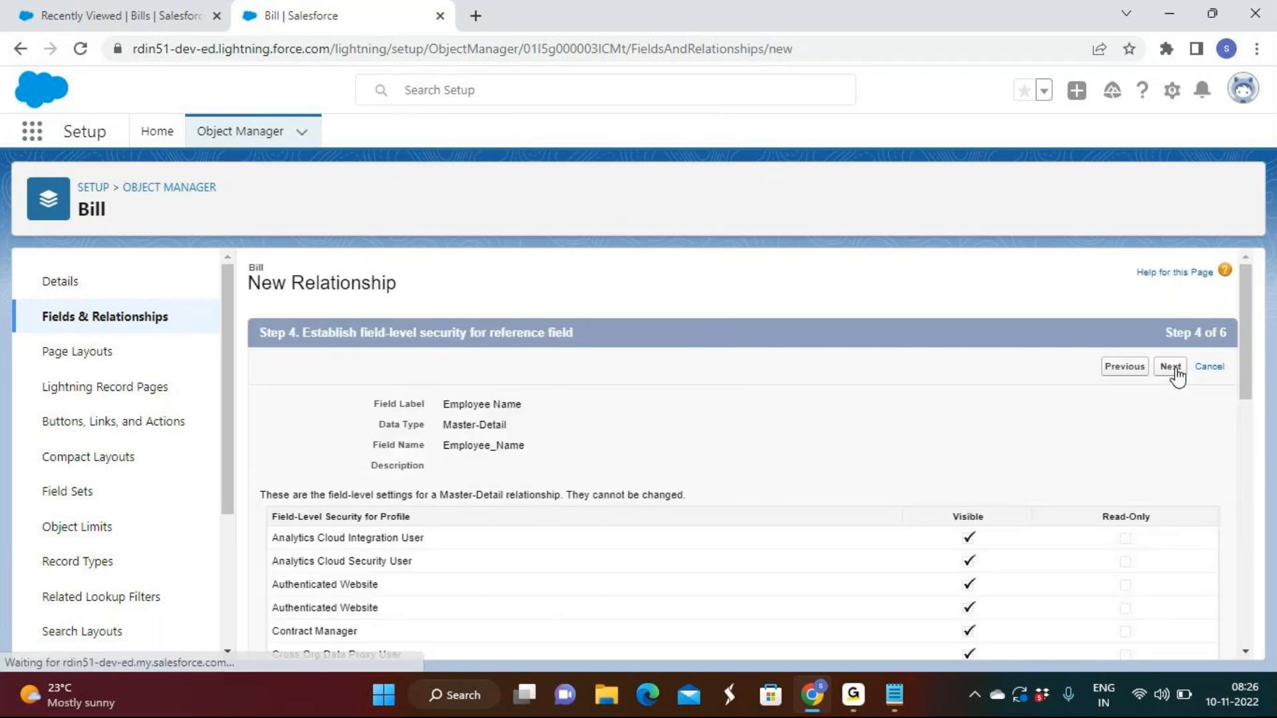
{"action": "left_click", "coordinate": [1175, 371]}
{"action": "left_click", "coordinate": [1177, 370]}
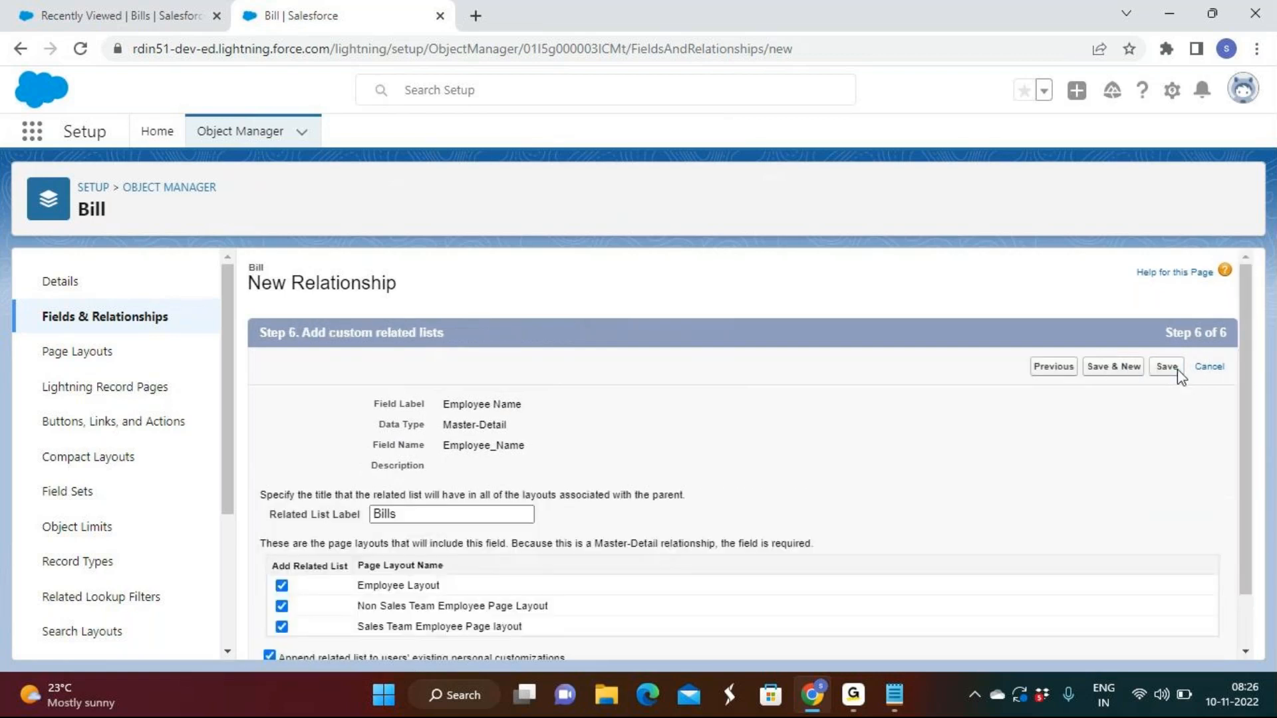
{"action": "left_click", "coordinate": [1177, 371]}
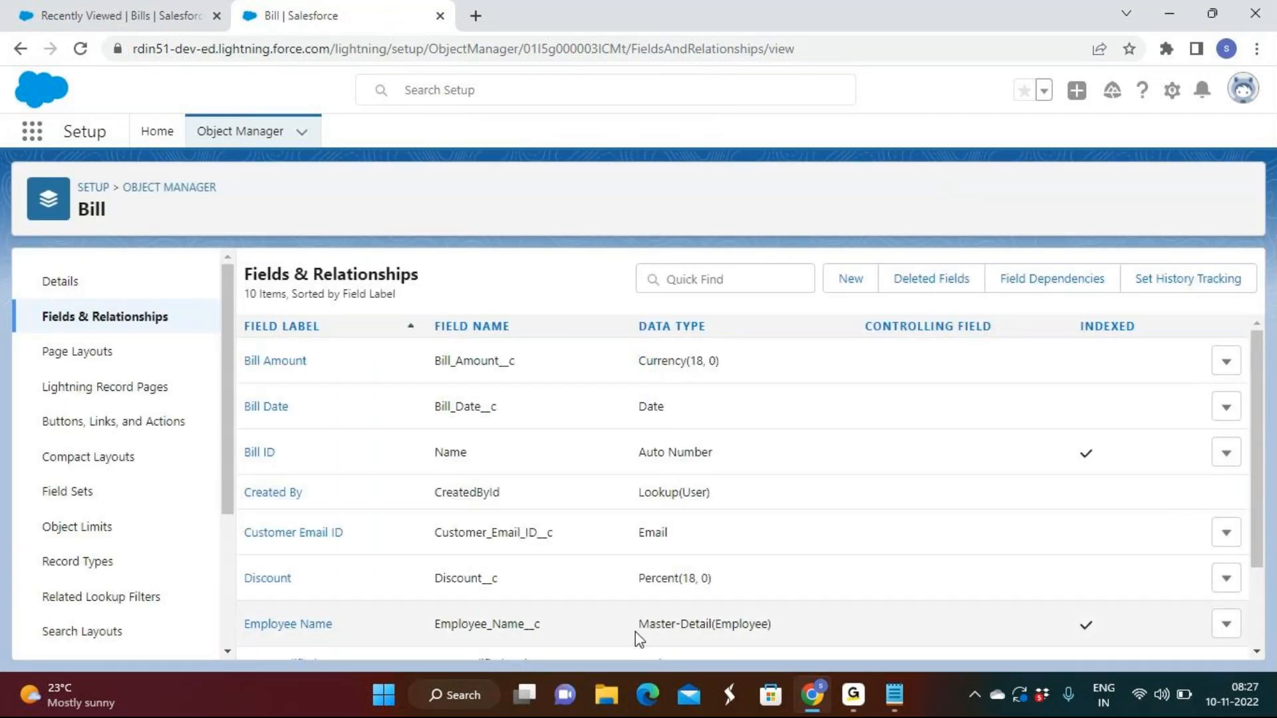
Reload the Bills list in the sales app, start a new bill and check the Employee Name field on its form
{"action": "left_click", "coordinate": [120, 15]}
{"action": "left_click", "coordinate": [82, 54]}
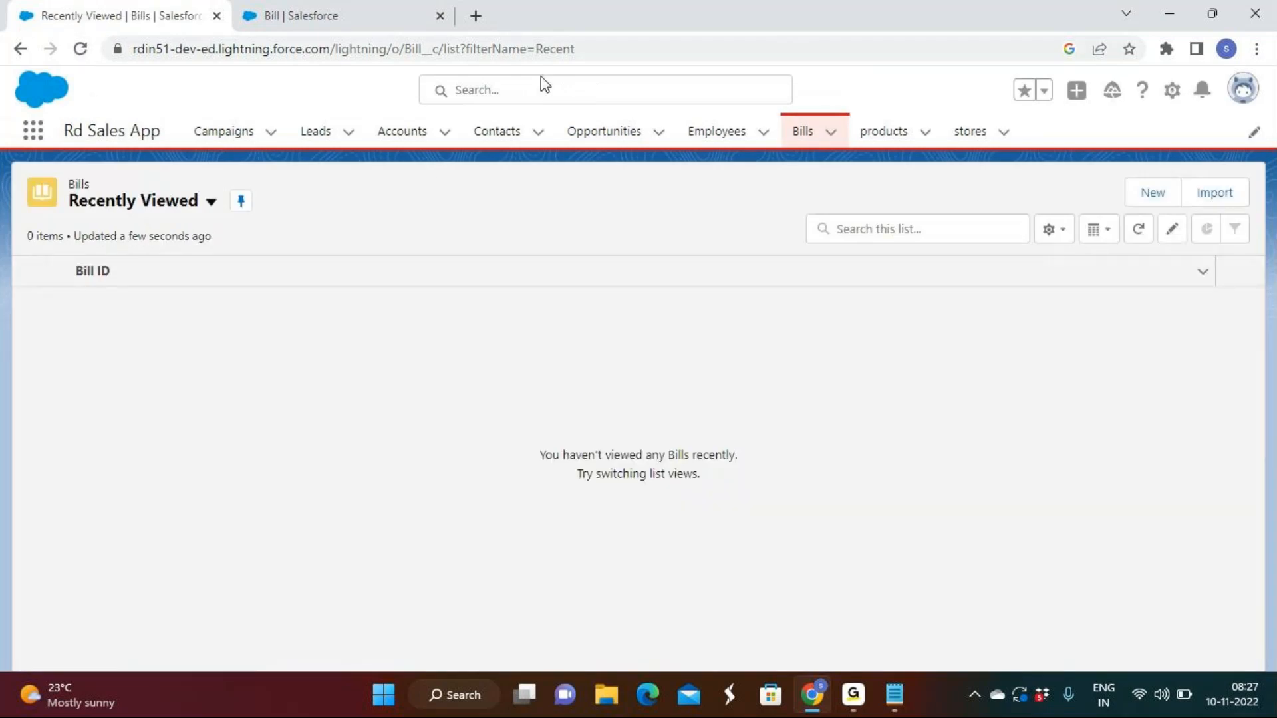
{"action": "left_click", "coordinate": [1150, 195]}
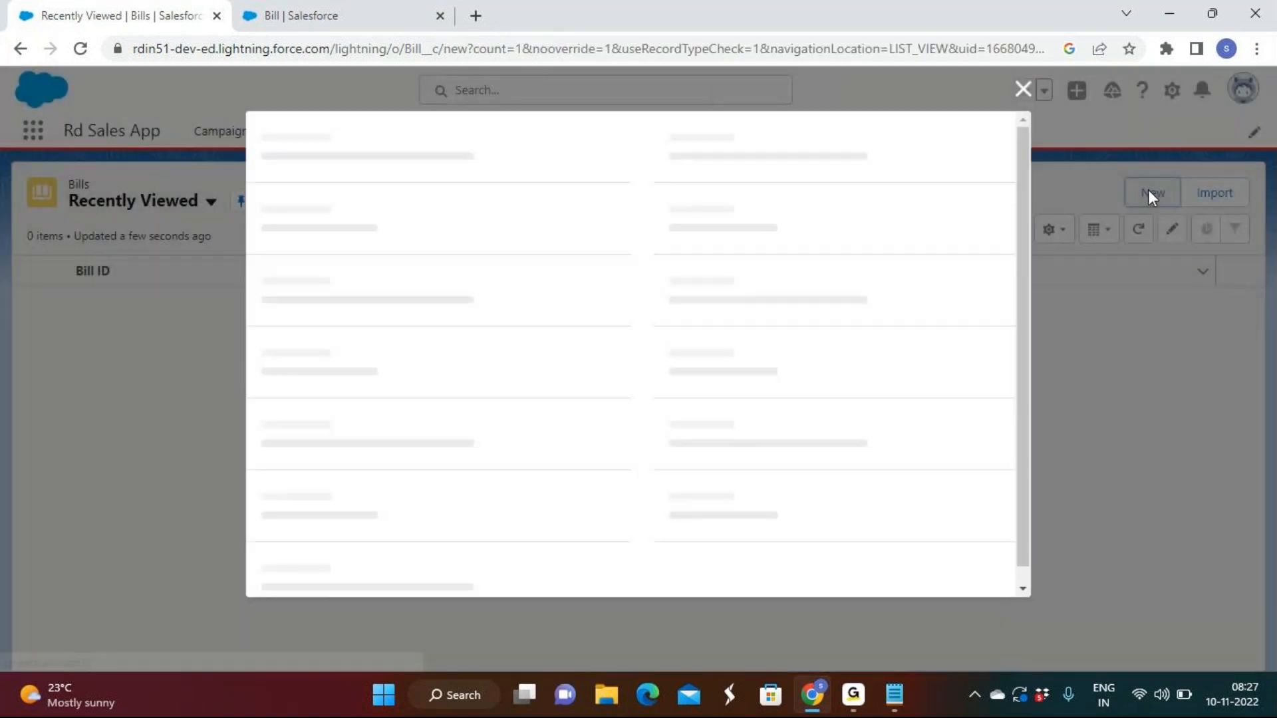
{"action": "scroll", "coordinate": [467, 389], "scroll_direction": "down", "scroll_amount": 3}
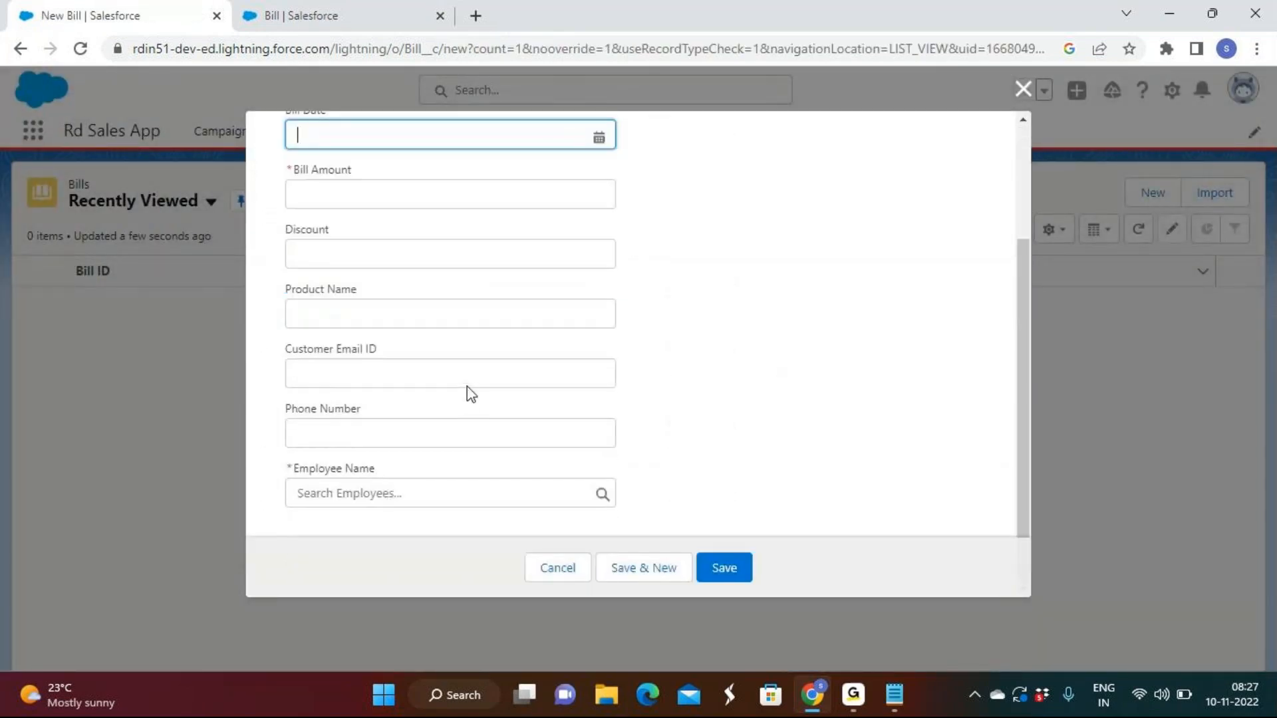
{"action": "left_click_drag", "start_coordinate": [295, 472], "coordinate": [380, 475]}
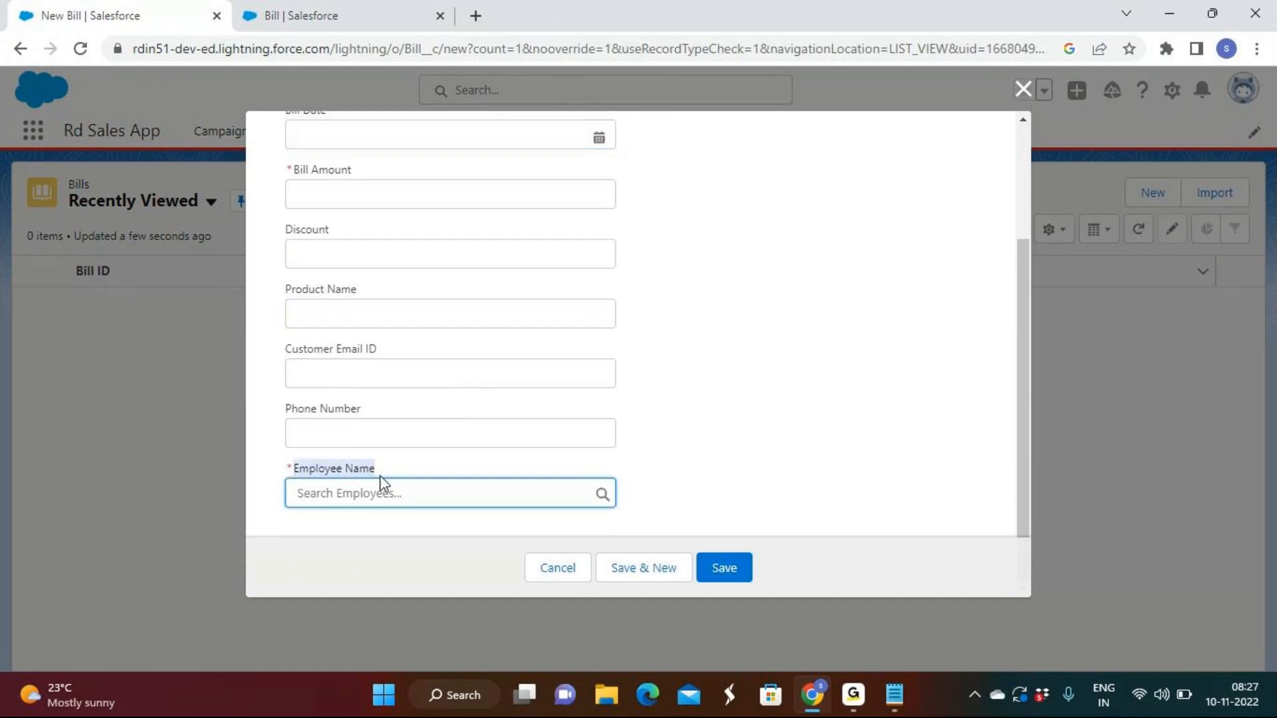
{"action": "left_click", "coordinate": [854, 708]}
{"action": "left_click", "coordinate": [854, 707]}
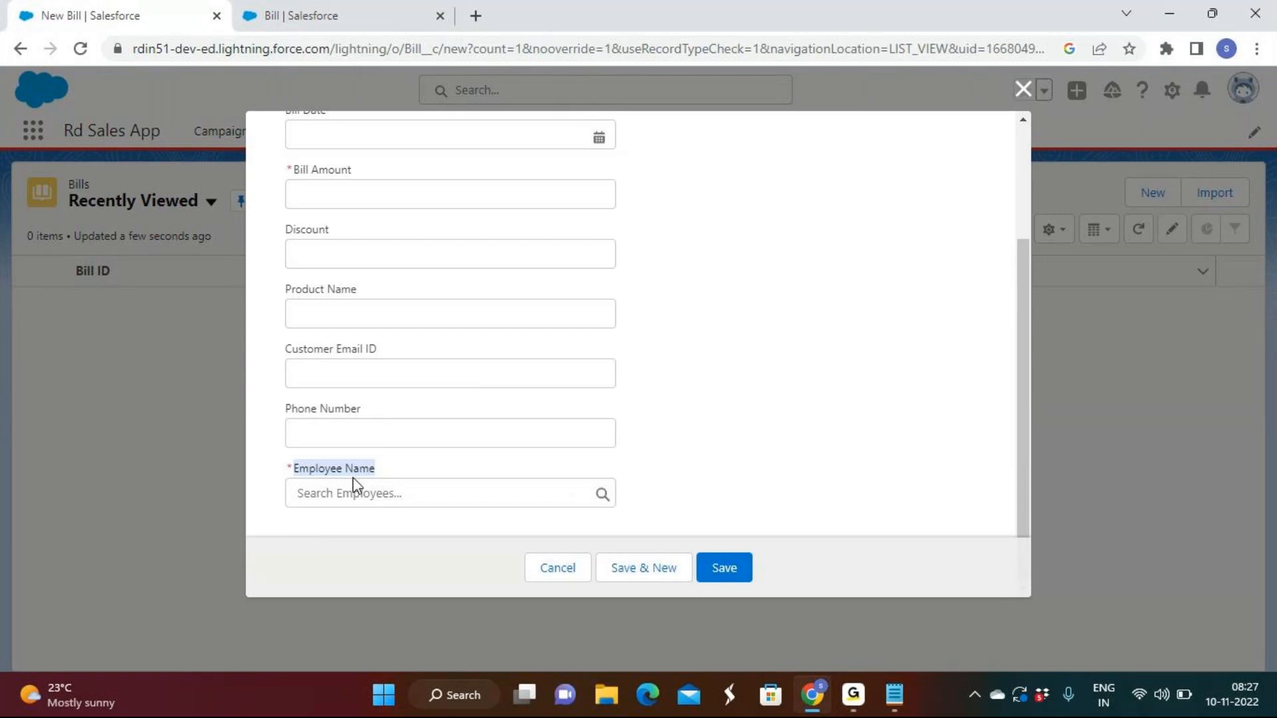
Fill in the new bill with date 11/9/2022, bill amount 100,000, discount 7% and product name TV
{"action": "scroll", "coordinate": [485, 245], "scroll_direction": "up", "scroll_amount": 2}
{"action": "left_click", "coordinate": [457, 236]}
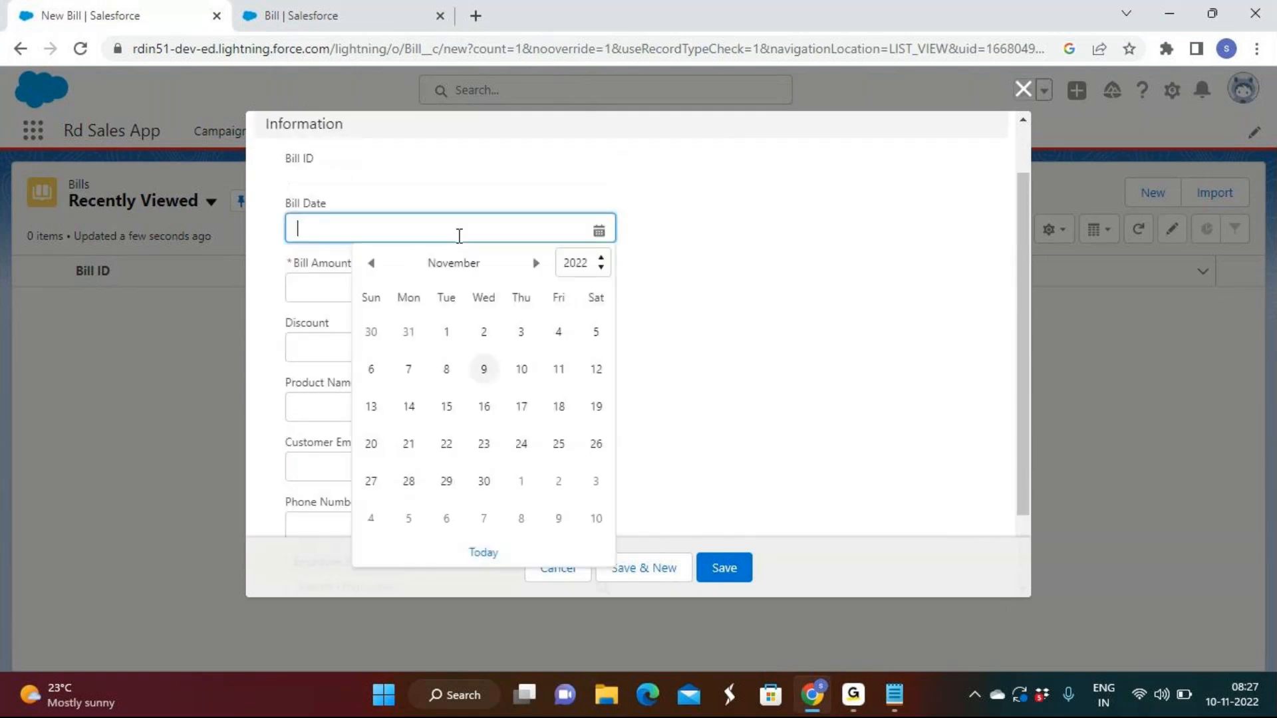
{"action": "left_click", "coordinate": [488, 378]}
{"action": "left_click", "coordinate": [374, 293]}
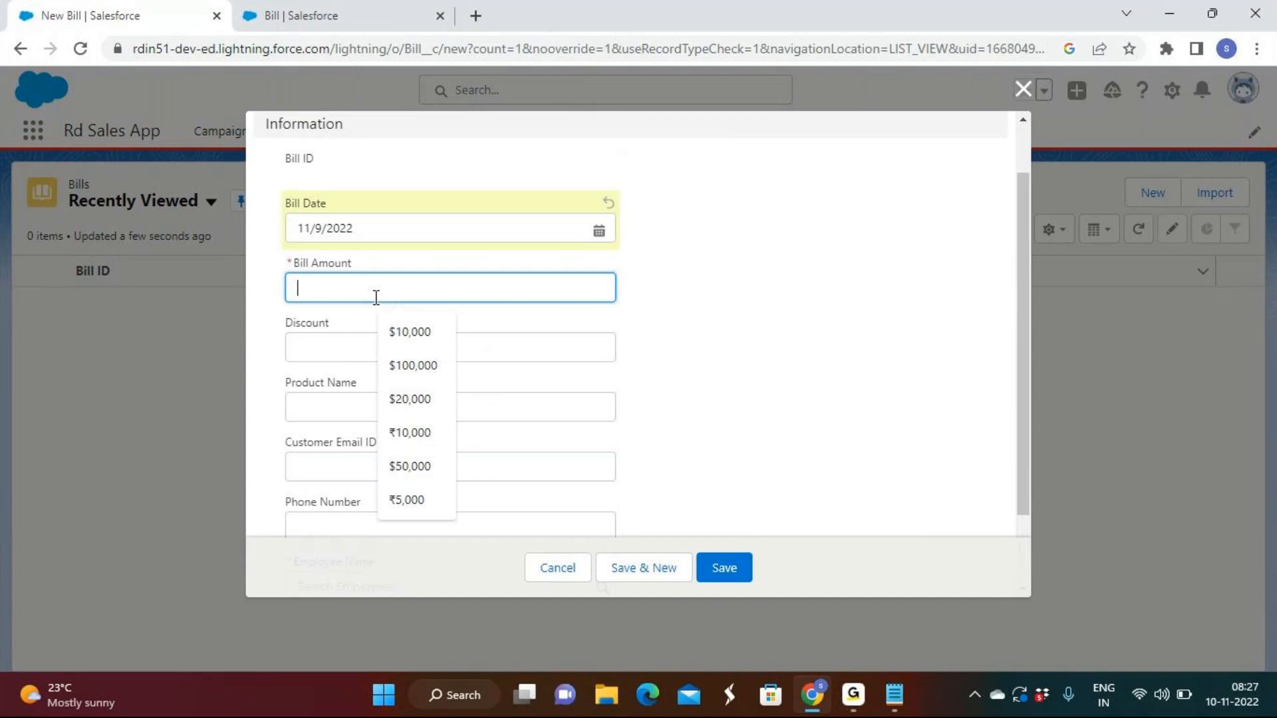
{"action": "type", "text": "100,000"}
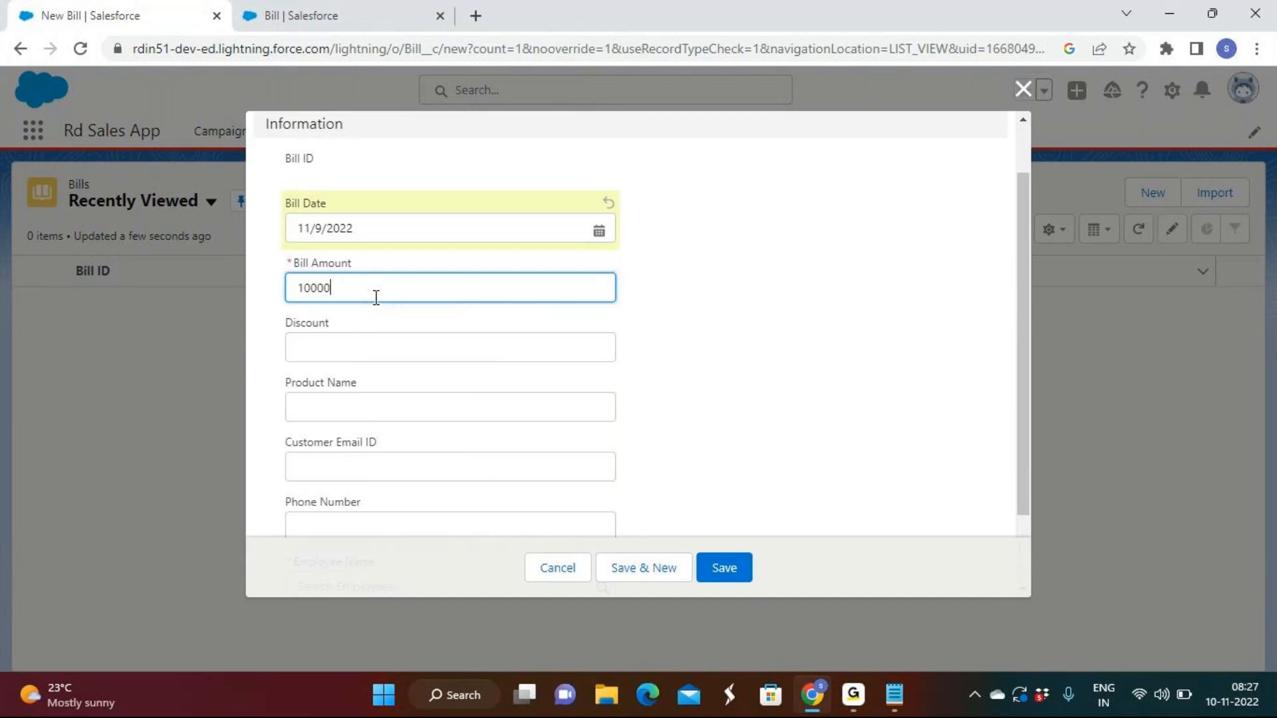
{"action": "key", "text": "Tab"}
{"action": "type", "text": "7"}
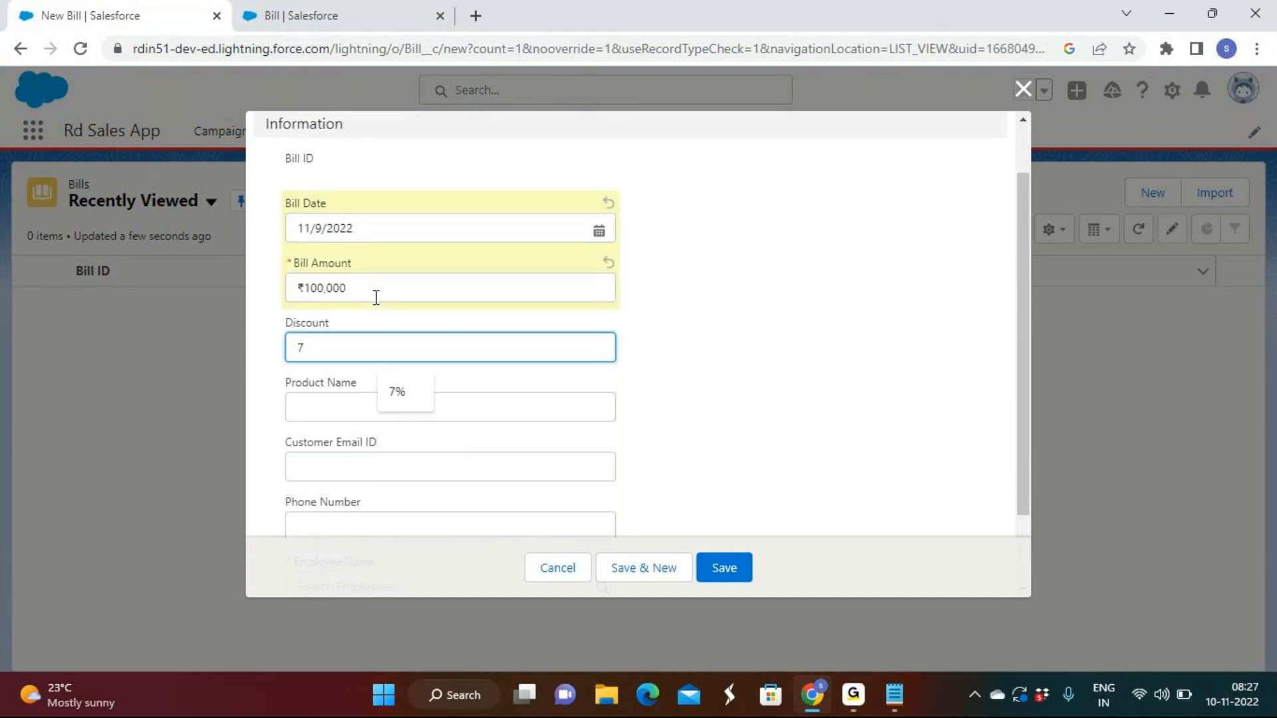
{"action": "left_click", "coordinate": [306, 407]}
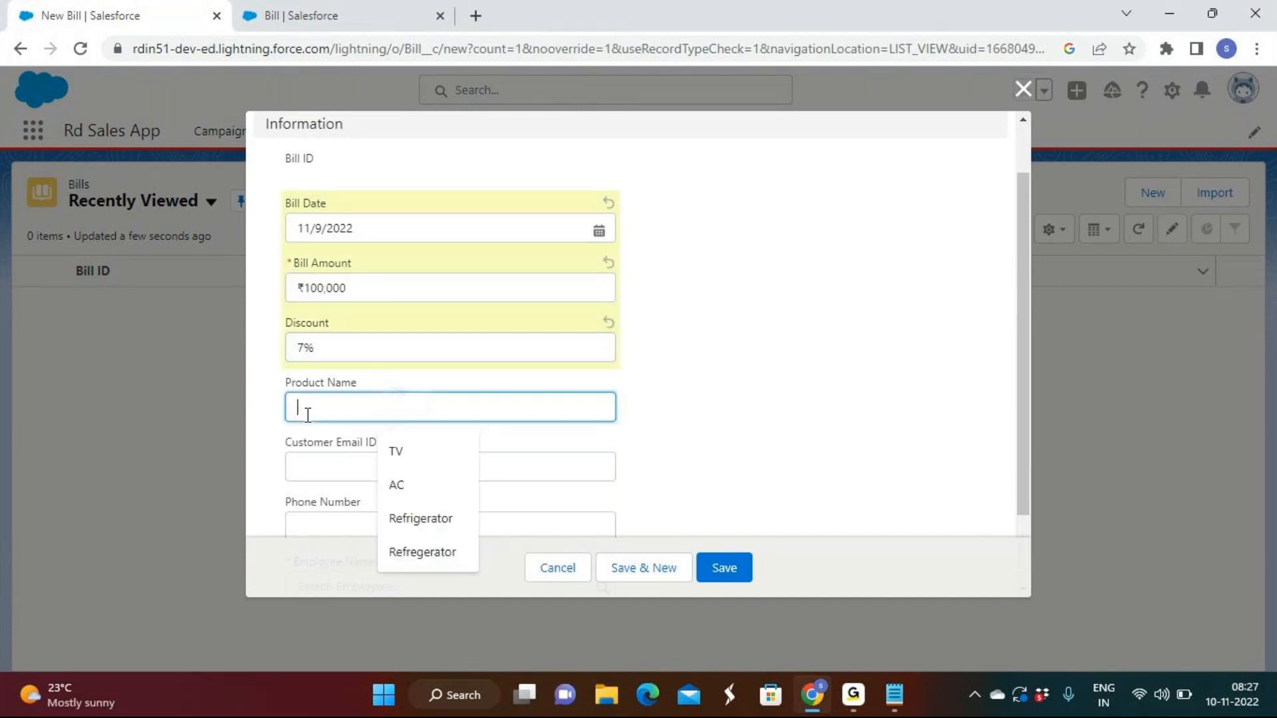
{"action": "left_click", "coordinate": [393, 449]}
Link the bill to the first recent employee, fill in the phone number and save the record
{"action": "left_click", "coordinate": [347, 477]}
{"action": "scroll", "coordinate": [373, 495], "scroll_direction": "down", "scroll_amount": 2}
{"action": "left_click", "coordinate": [345, 504]}
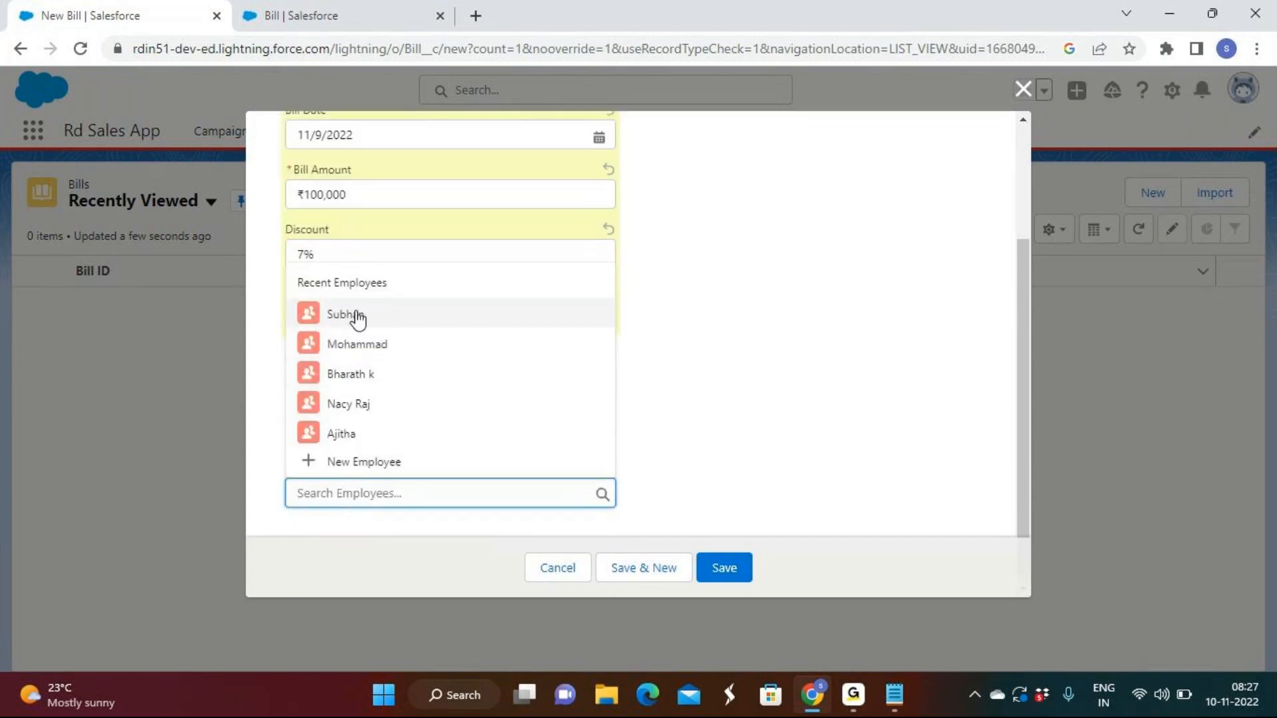
{"action": "left_click", "coordinate": [357, 318]}
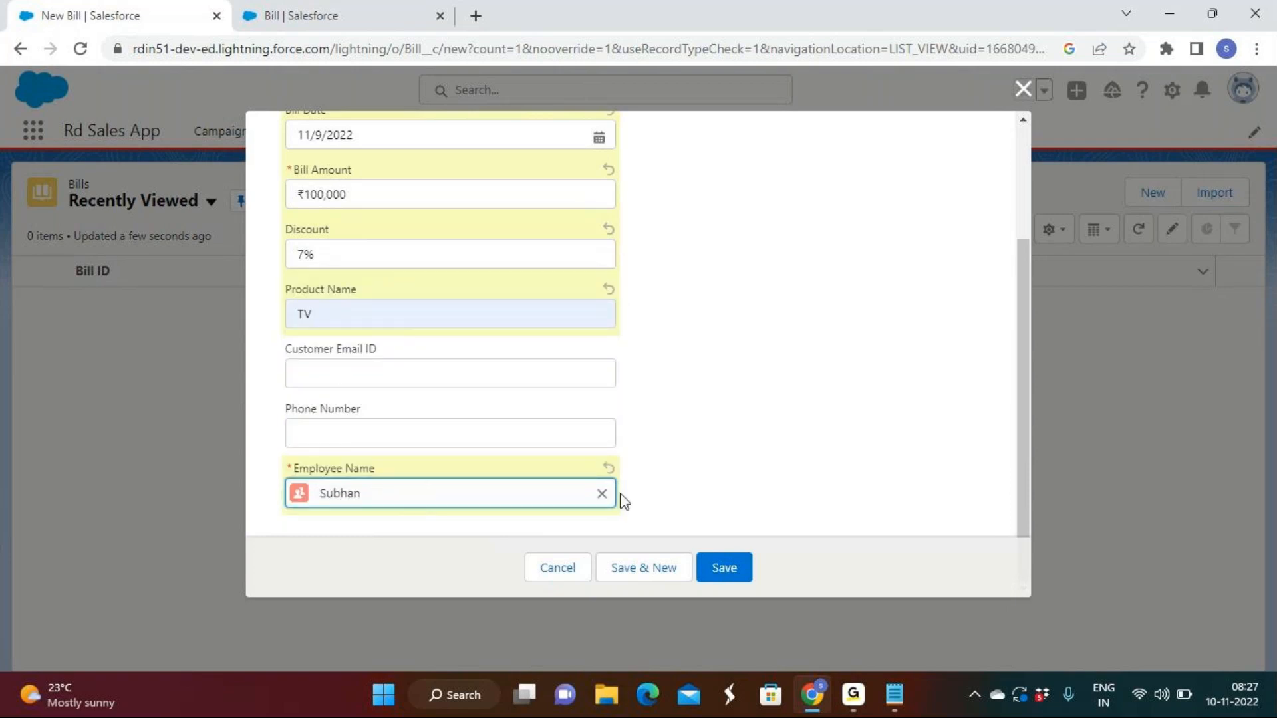
{"action": "left_click", "coordinate": [325, 431]}
{"action": "left_click", "coordinate": [400, 479]}
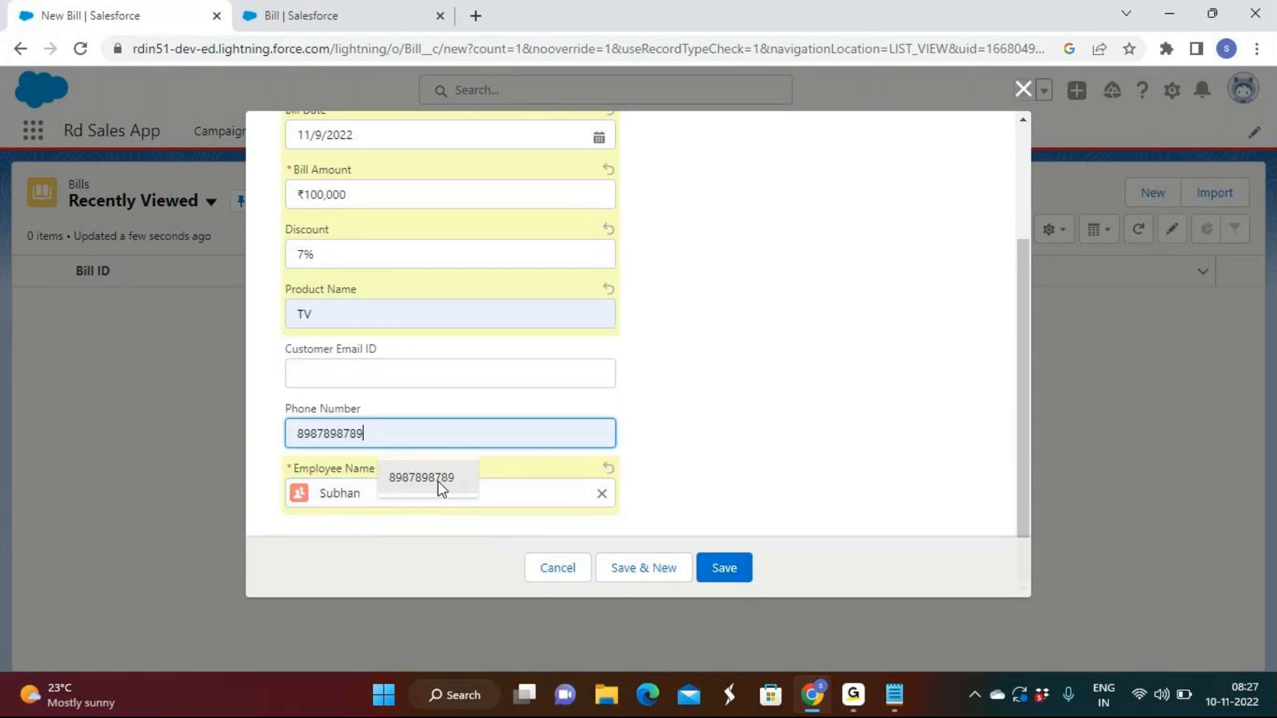
{"action": "left_click", "coordinate": [723, 569]}
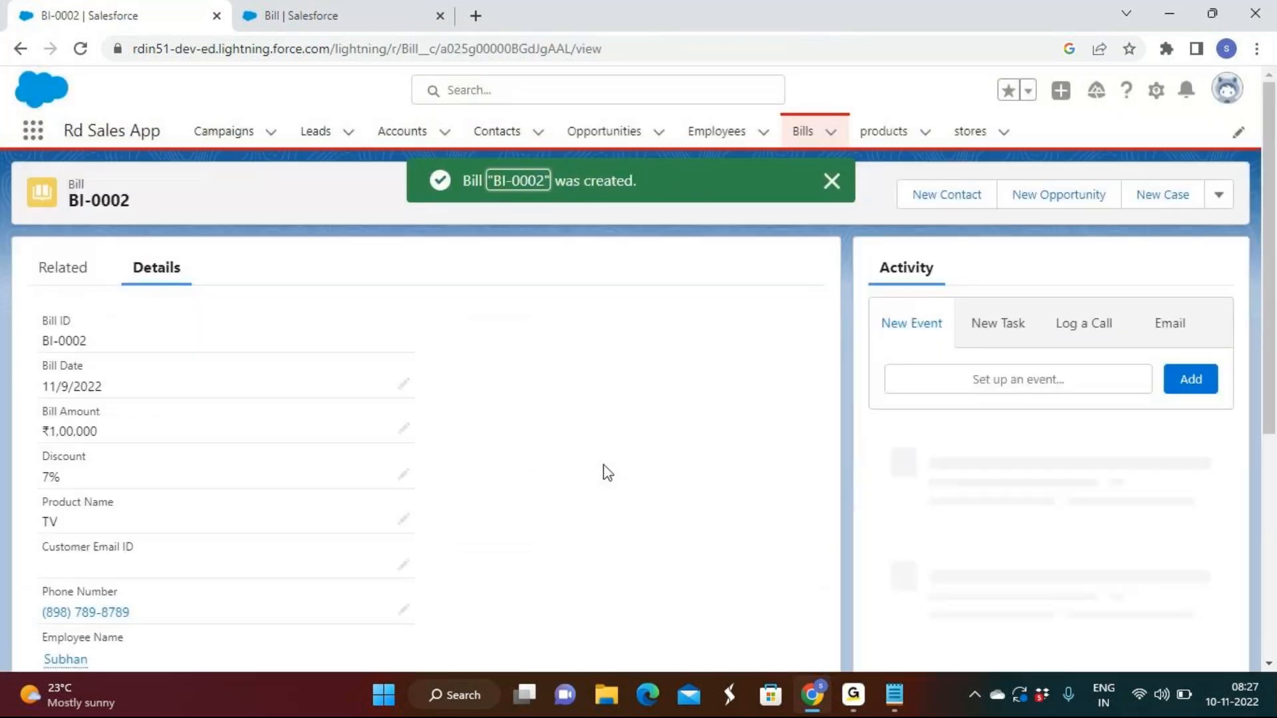
Compare a blank new bill form with the Notepad note on master-detail fields being mandatory, and close the form without saving
{"action": "left_click", "coordinate": [798, 136]}
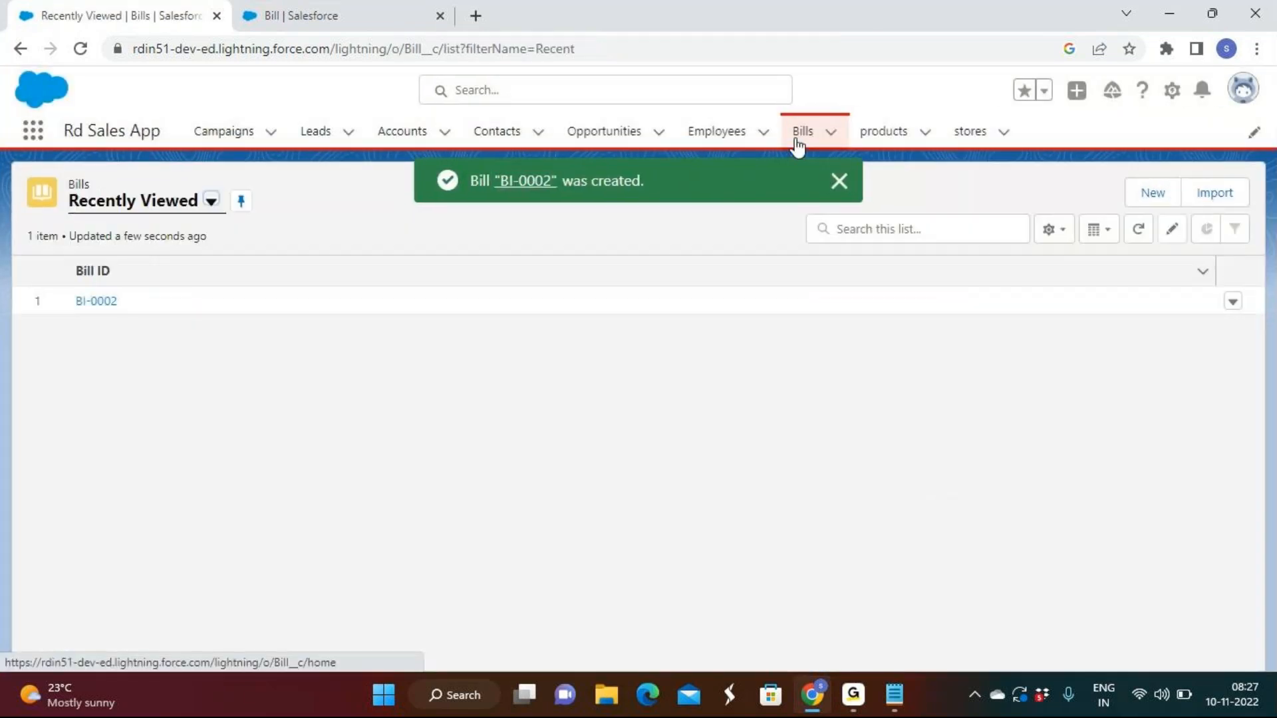
{"action": "left_click", "coordinate": [1152, 193]}
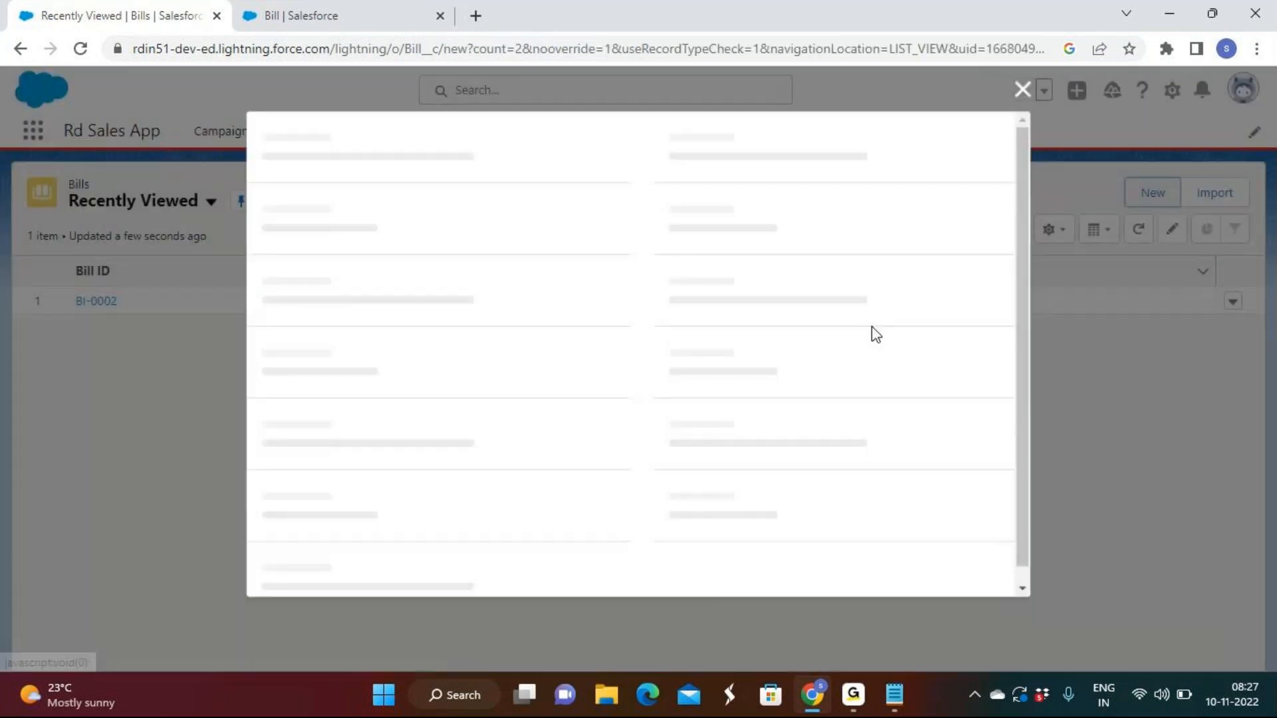
{"action": "scroll", "coordinate": [299, 526], "scroll_direction": "down", "scroll_amount": 3}
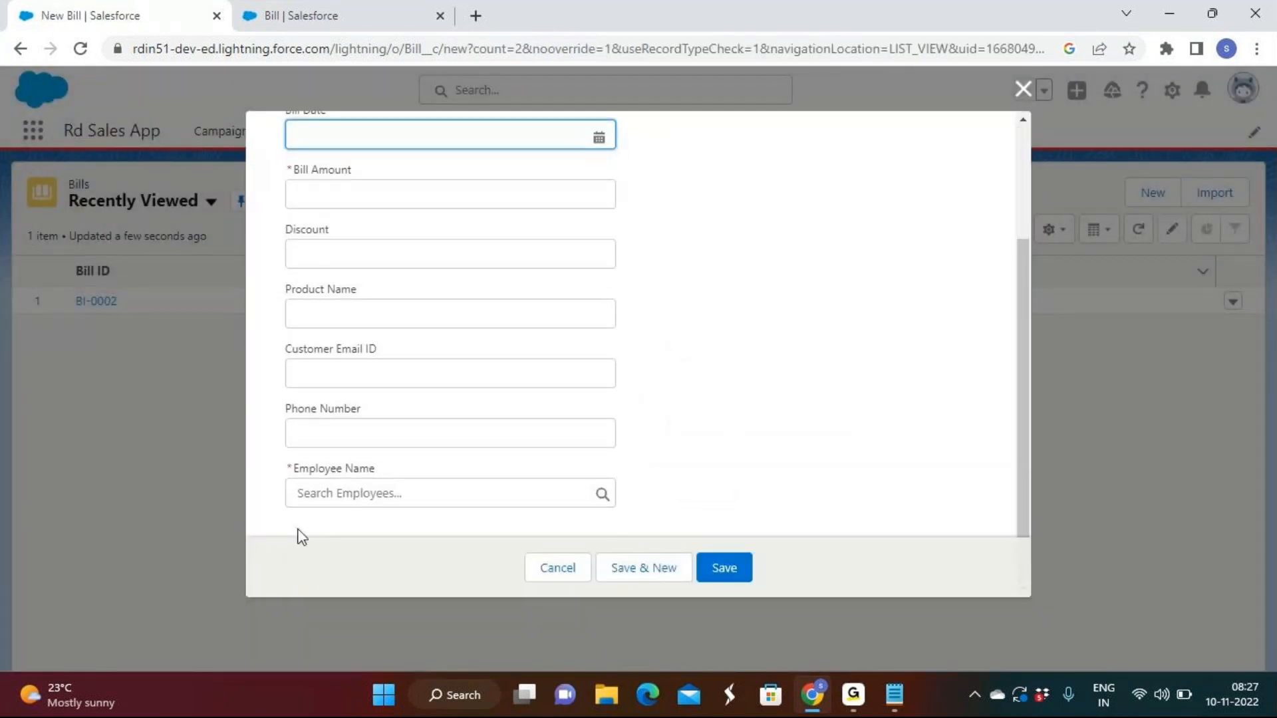
{"action": "left_click", "coordinate": [895, 703]}
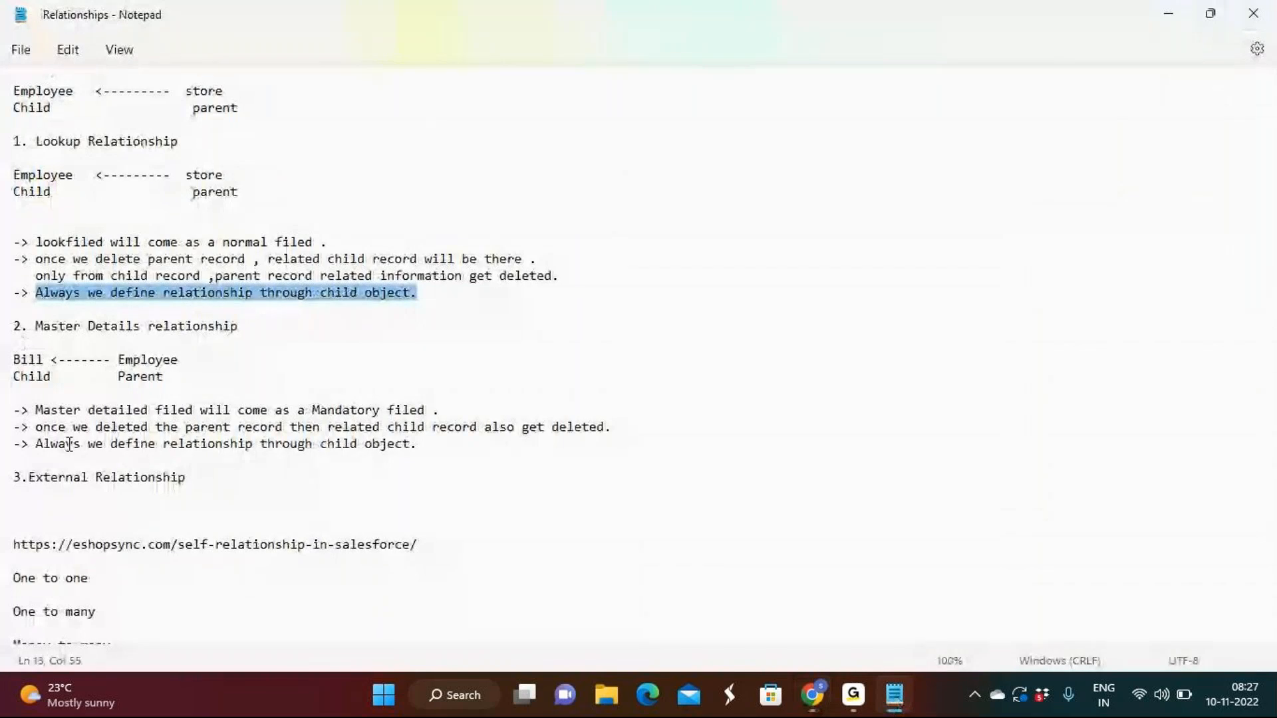
{"action": "left_click_drag", "start_coordinate": [34, 410], "coordinate": [442, 408]}
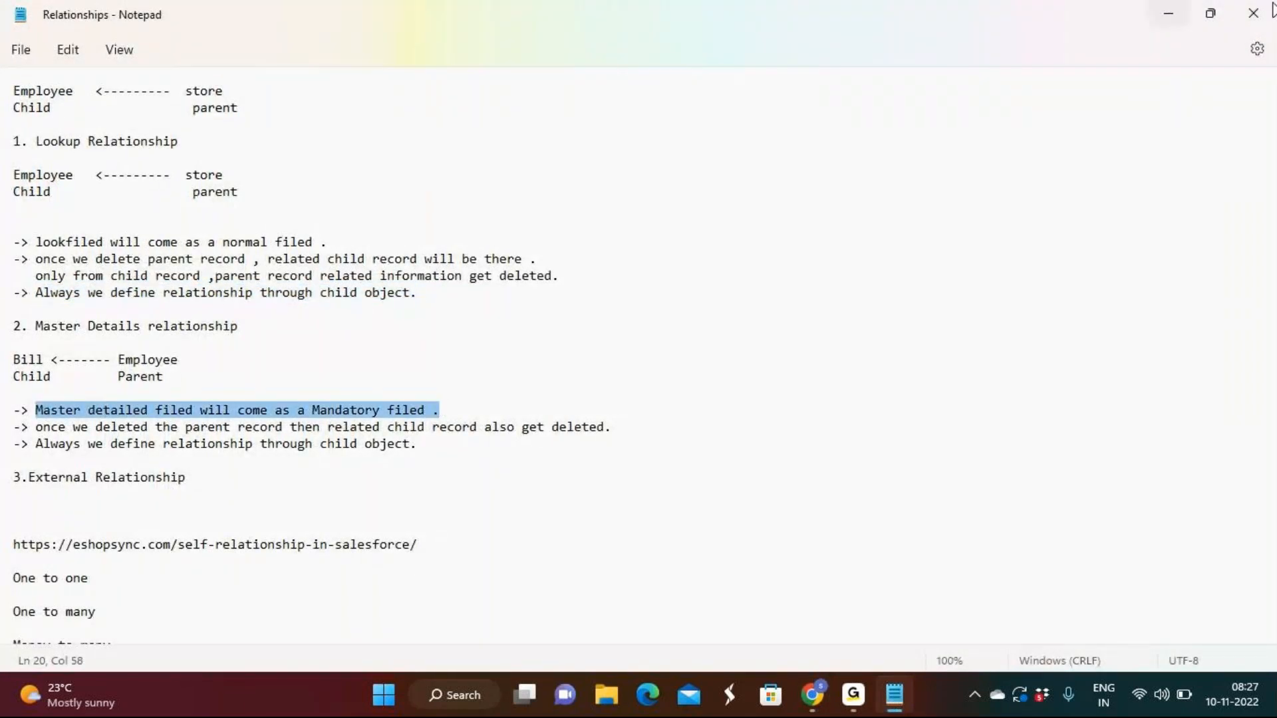
{"action": "left_click", "coordinate": [1167, 17]}
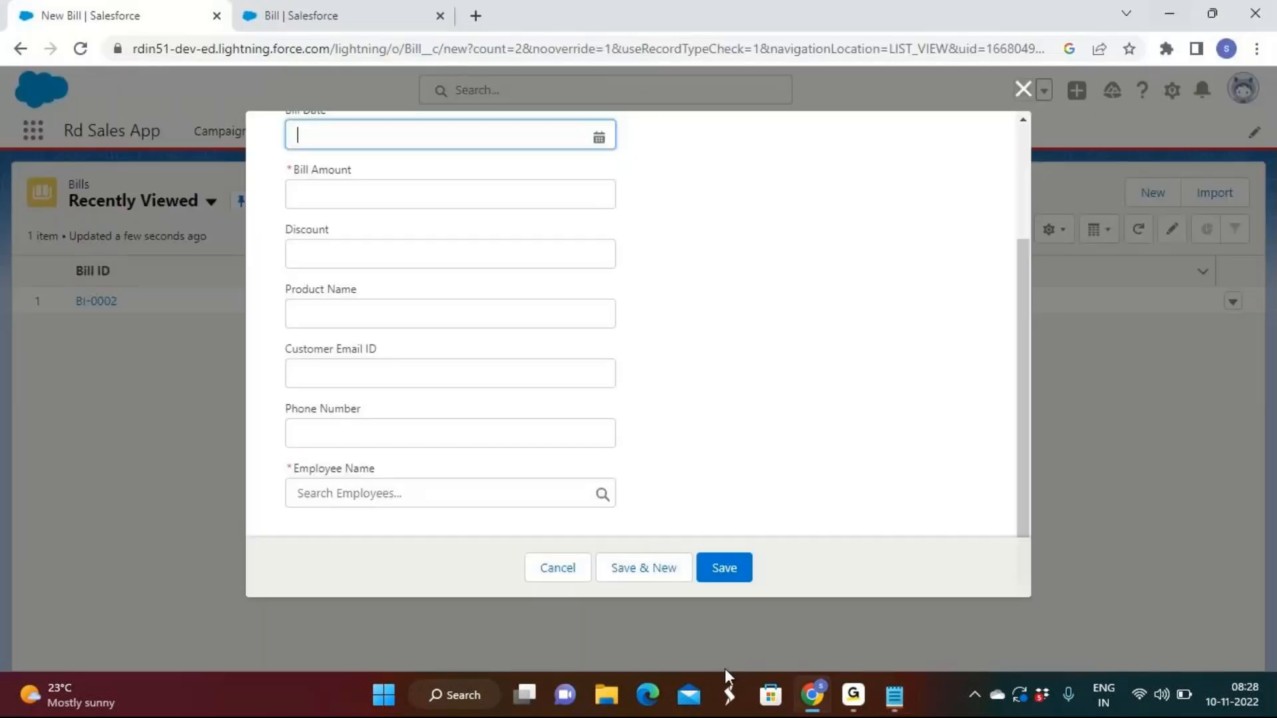
{"action": "left_click", "coordinate": [1030, 94]}
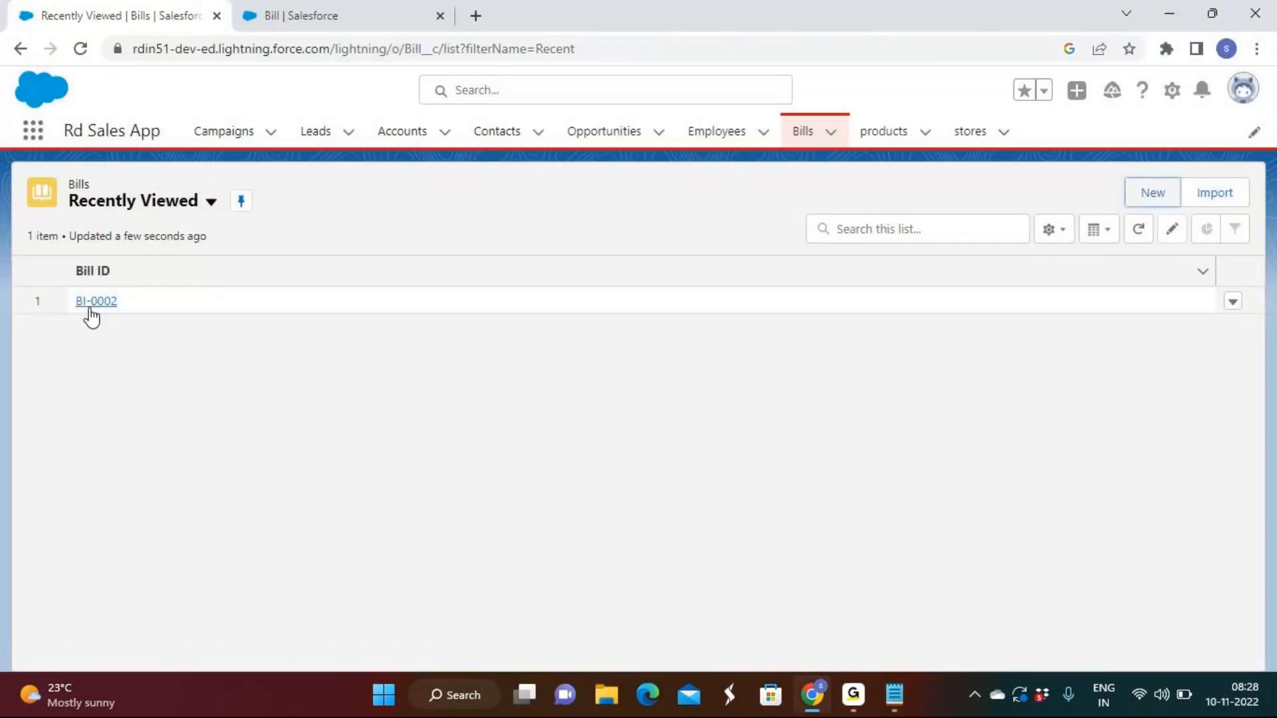
Delete the employee record that the new bill is linked to from the Employees list
{"action": "left_click", "coordinate": [695, 150]}
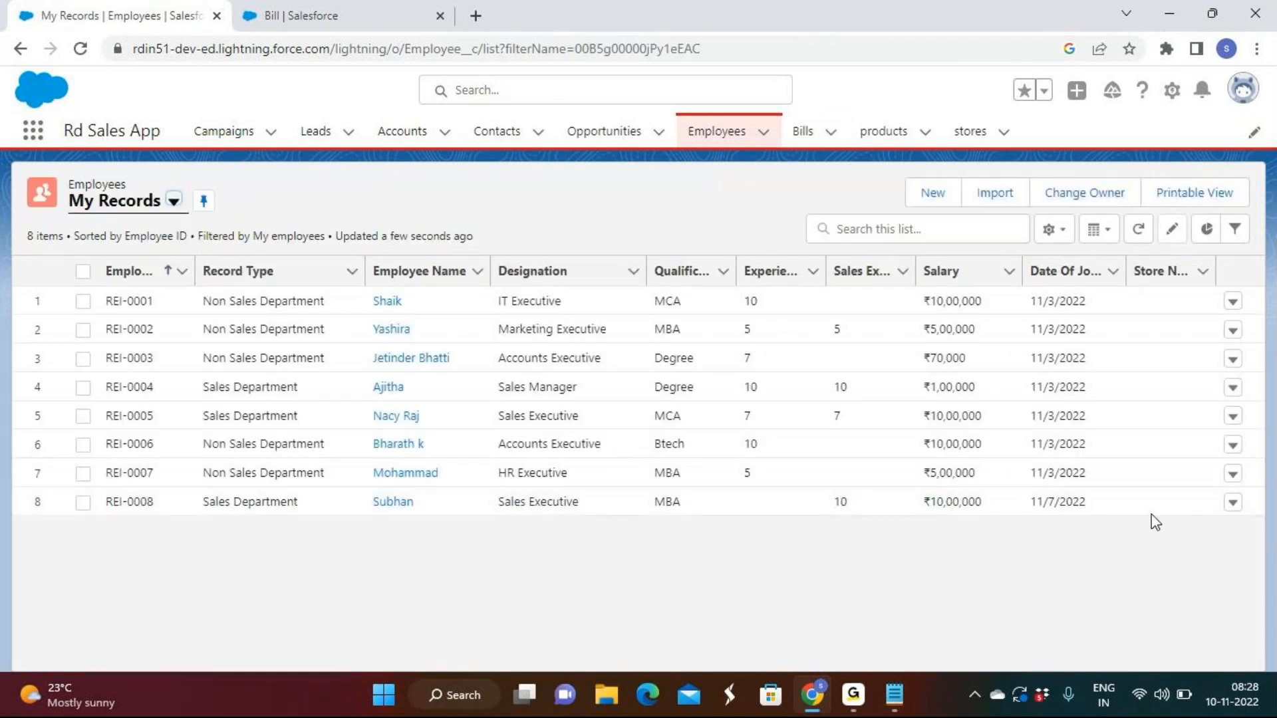
{"action": "left_click", "coordinate": [1232, 503]}
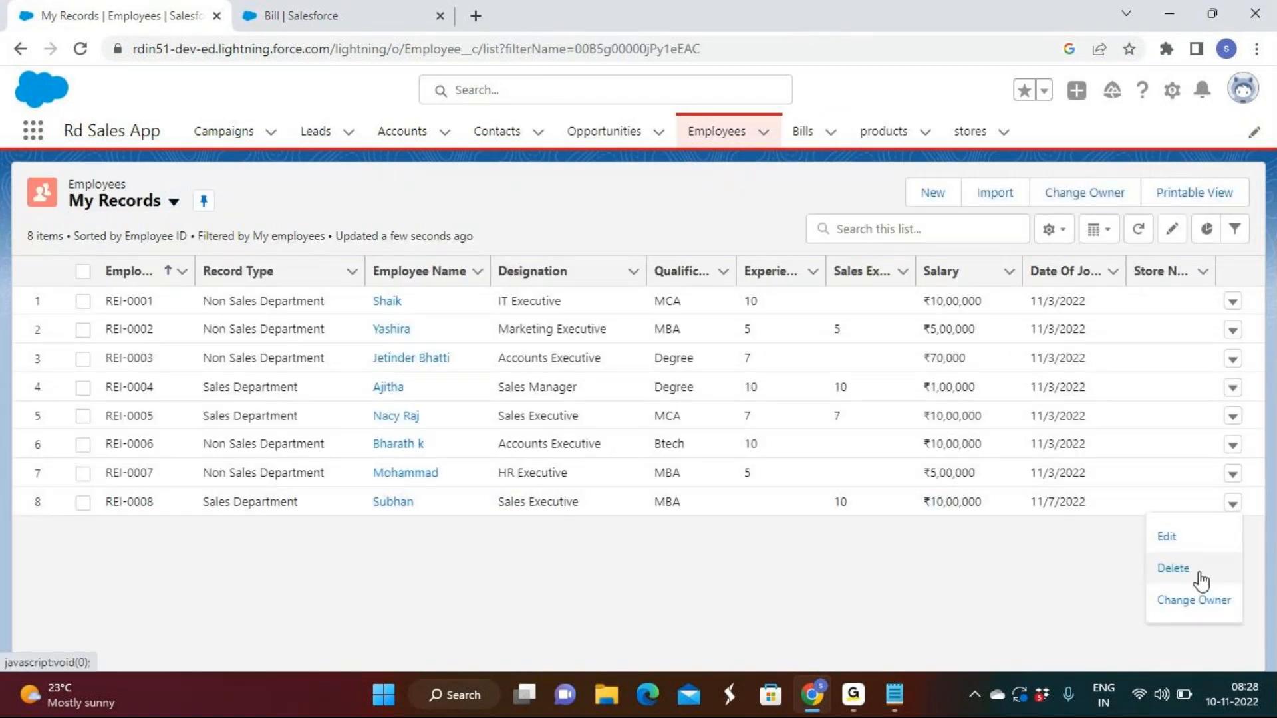
{"action": "left_click", "coordinate": [1197, 571]}
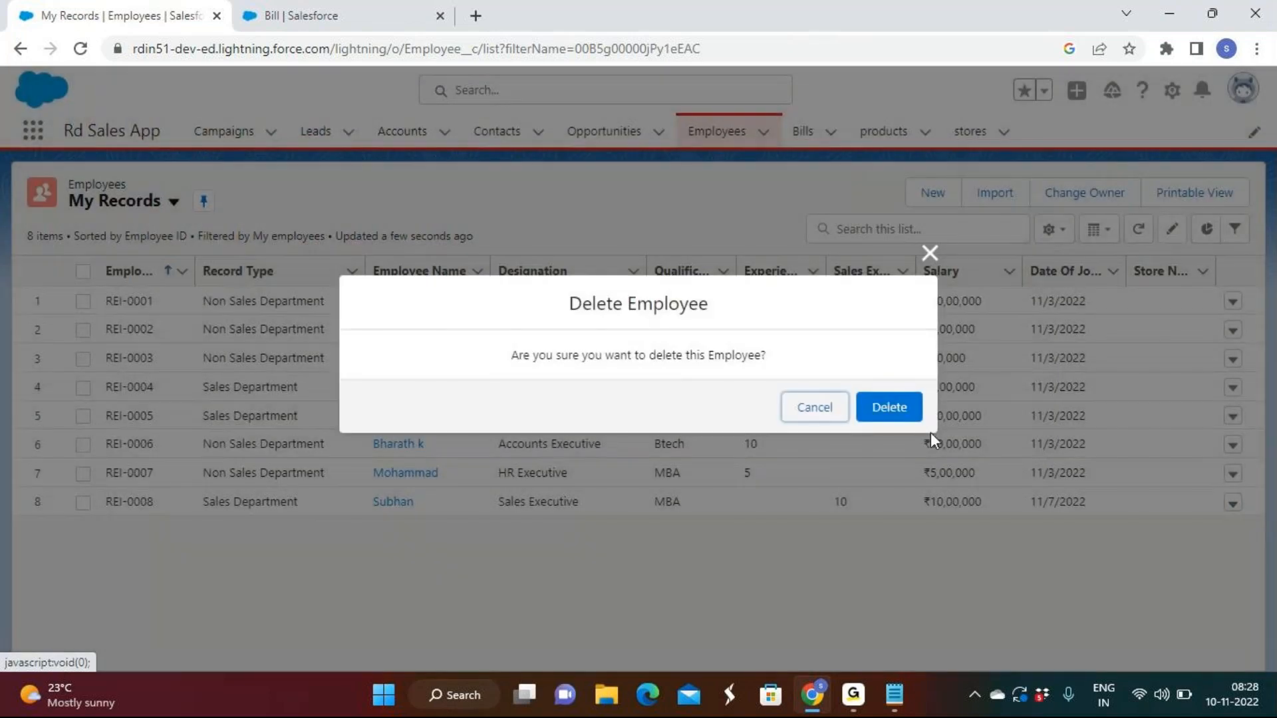
{"action": "left_click", "coordinate": [887, 409]}
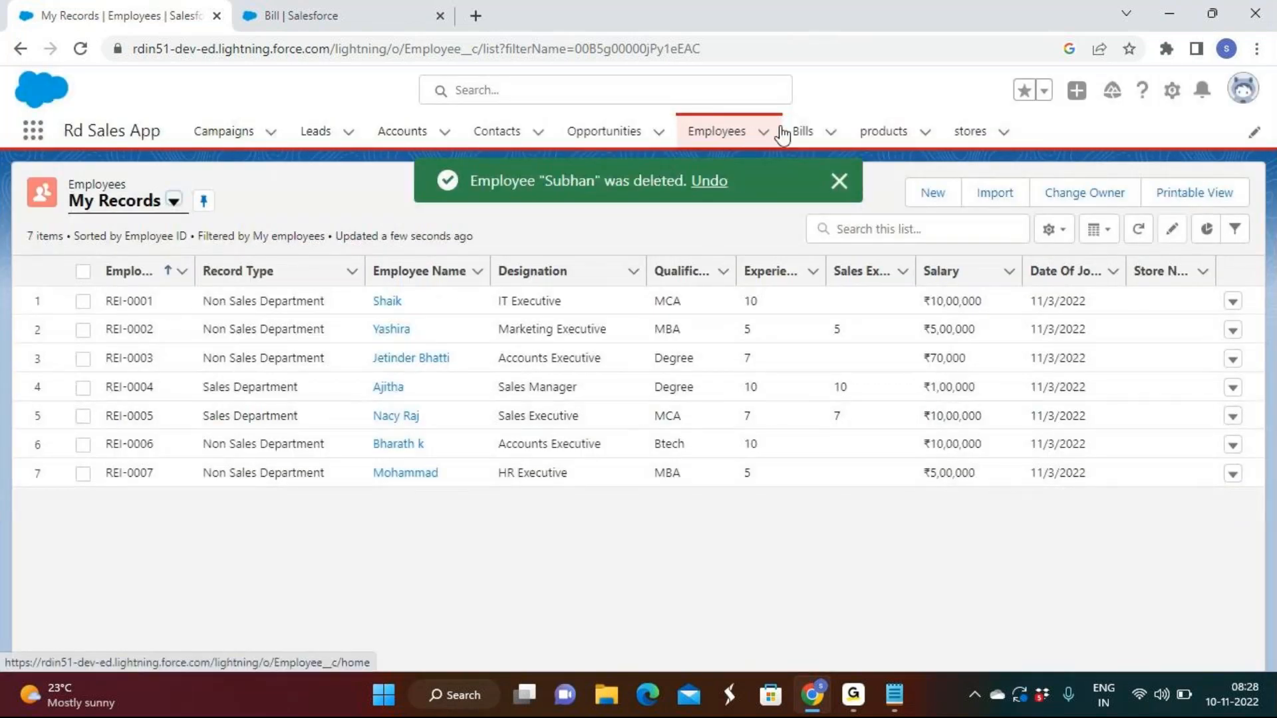
Show the Bills in the All list view to check for the deleted employee's bill
{"action": "left_click", "coordinate": [805, 133]}
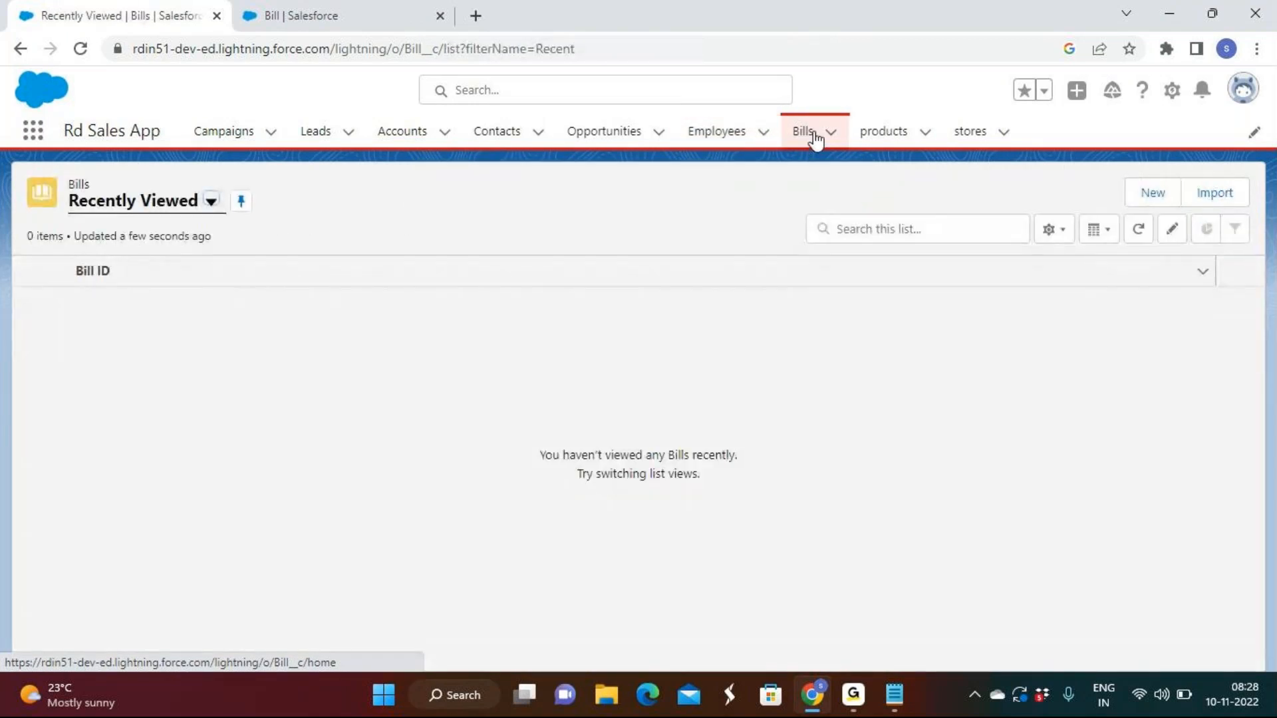
{"action": "left_click", "coordinate": [208, 214]}
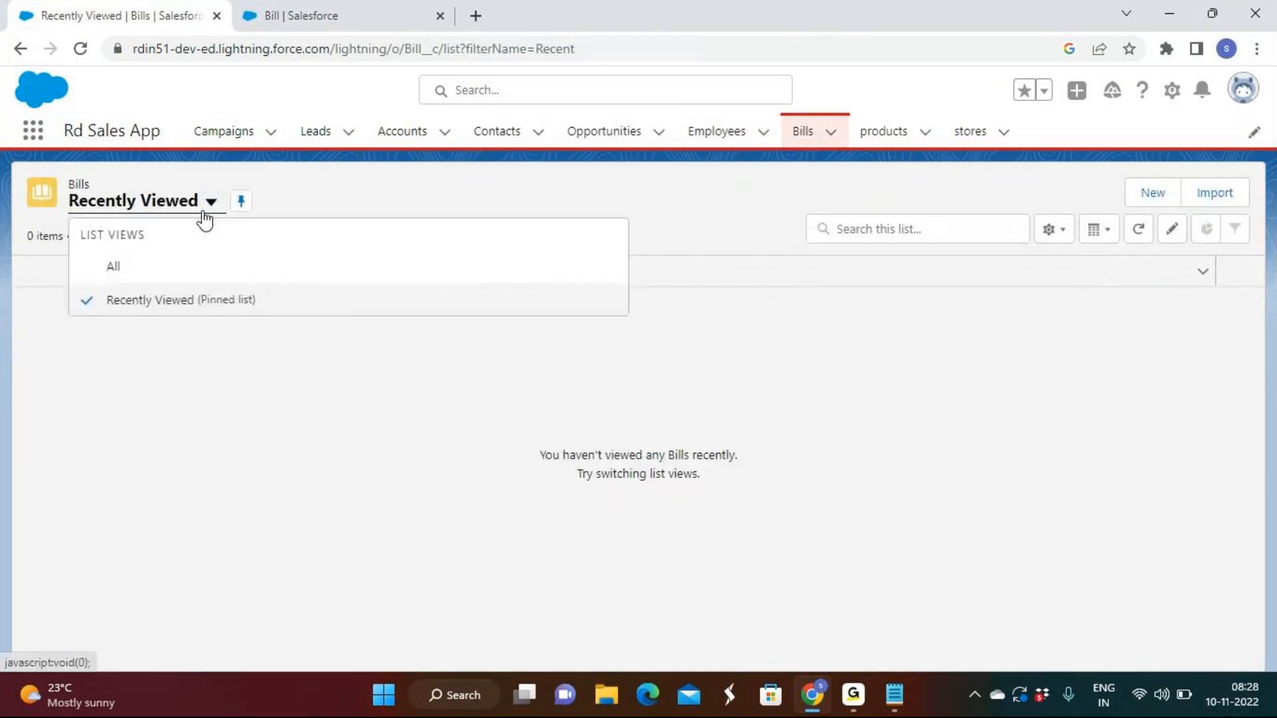
{"action": "left_click", "coordinate": [174, 280]}
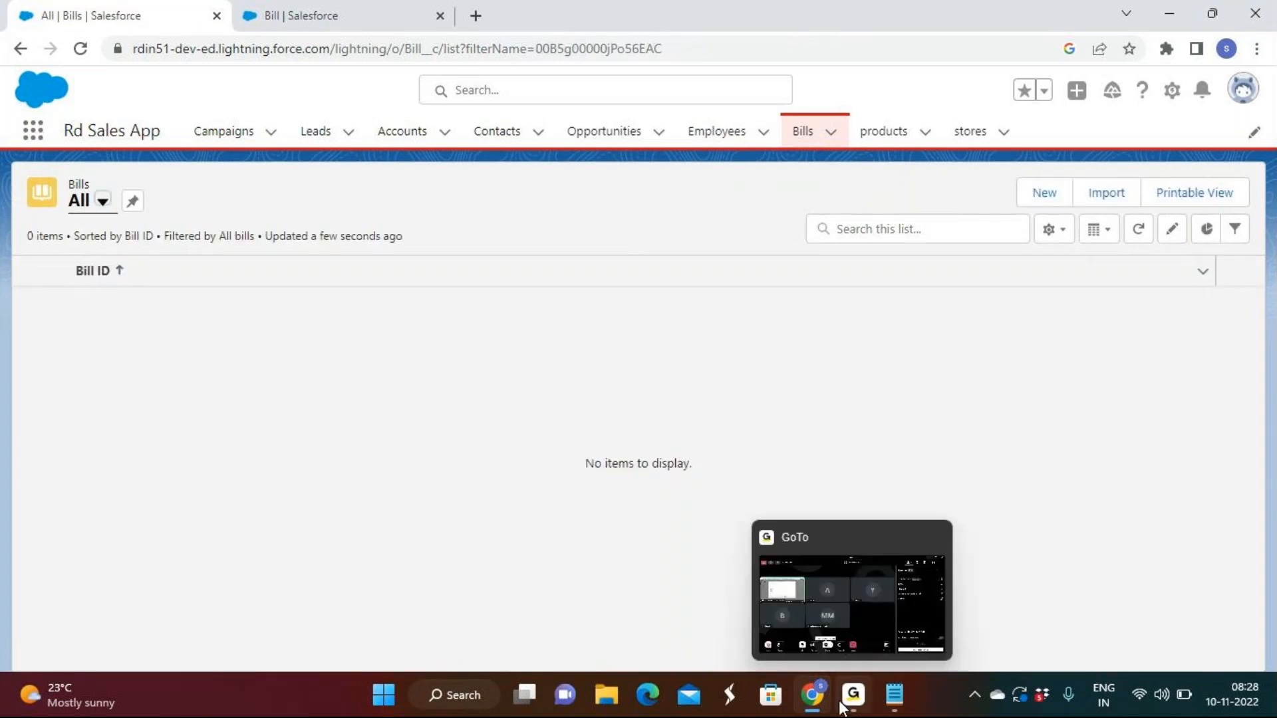
Review the Notepad notes on deleting the parent record and defining master-detail relationships through the child object
{"action": "left_click", "coordinate": [910, 704]}
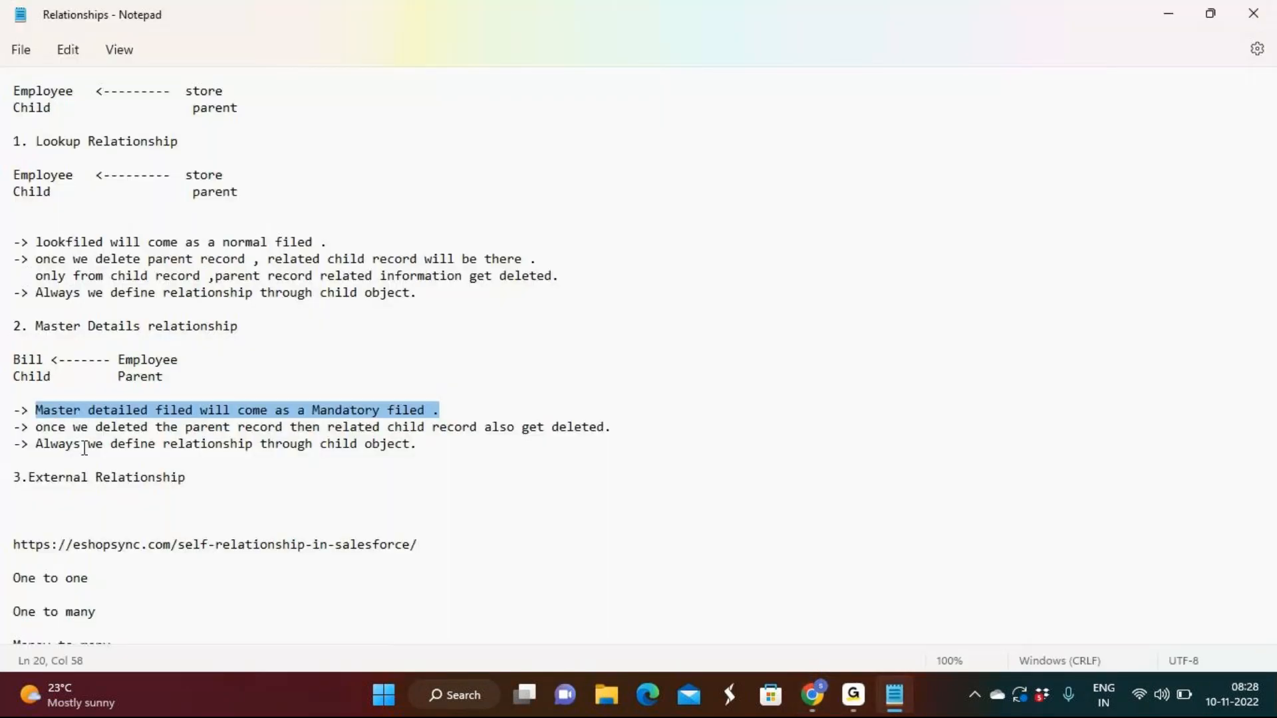
{"action": "left_click_drag", "start_coordinate": [39, 426], "coordinate": [631, 436]}
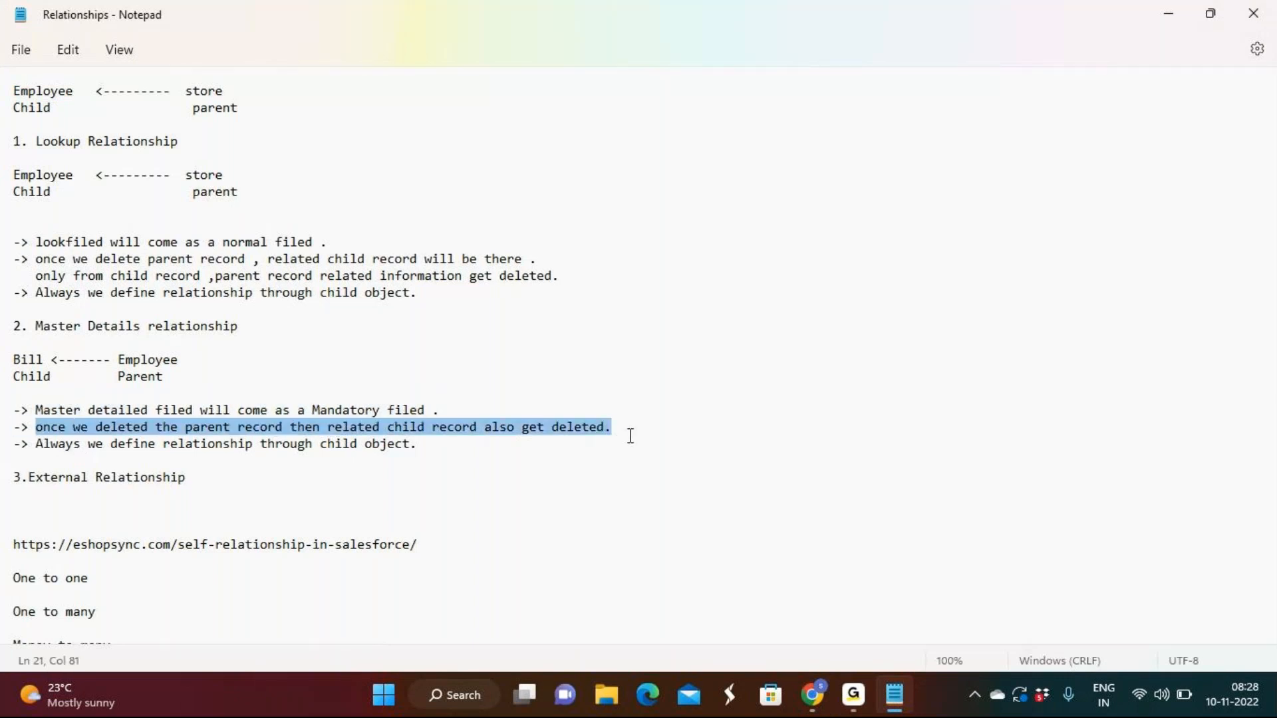
{"action": "left_click_drag", "start_coordinate": [418, 443], "coordinate": [3, 445]}
{"action": "left_click", "coordinate": [457, 546]}
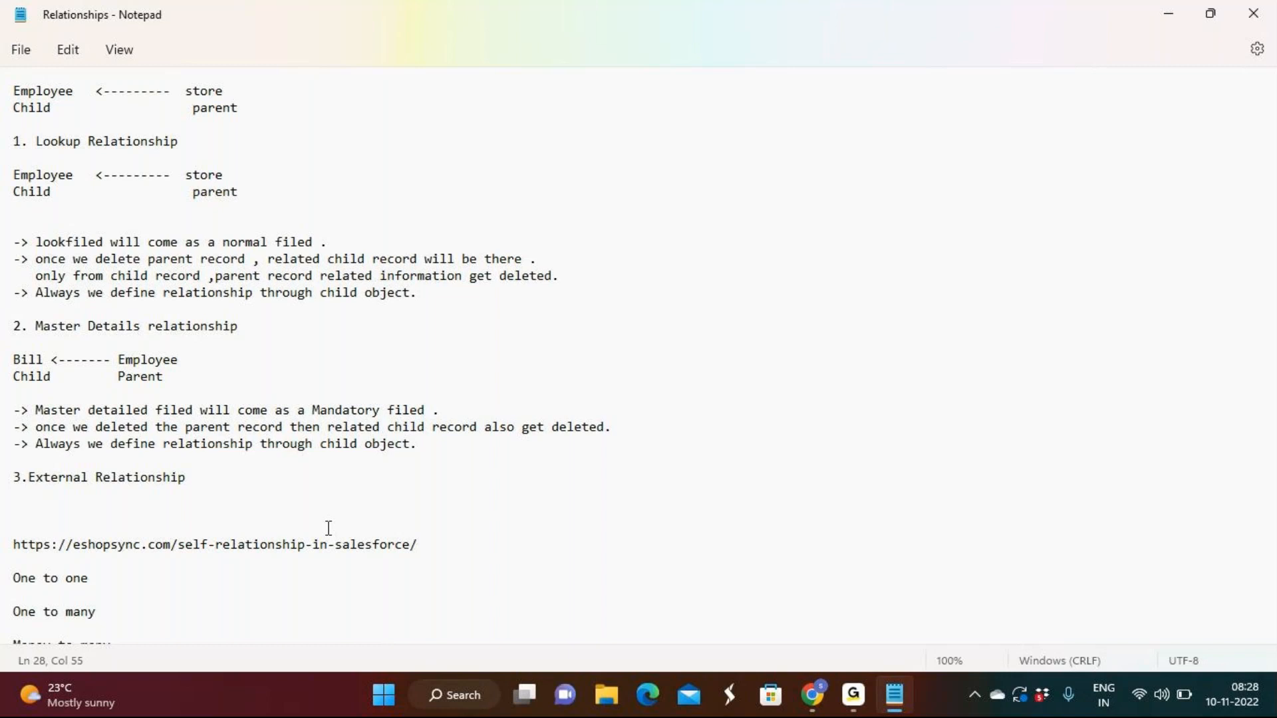
Start a new field on the Bill object in Salesforce Setup with the External Lookup Relationship data type and continue to the related object choice
{"action": "left_click", "coordinate": [813, 695]}
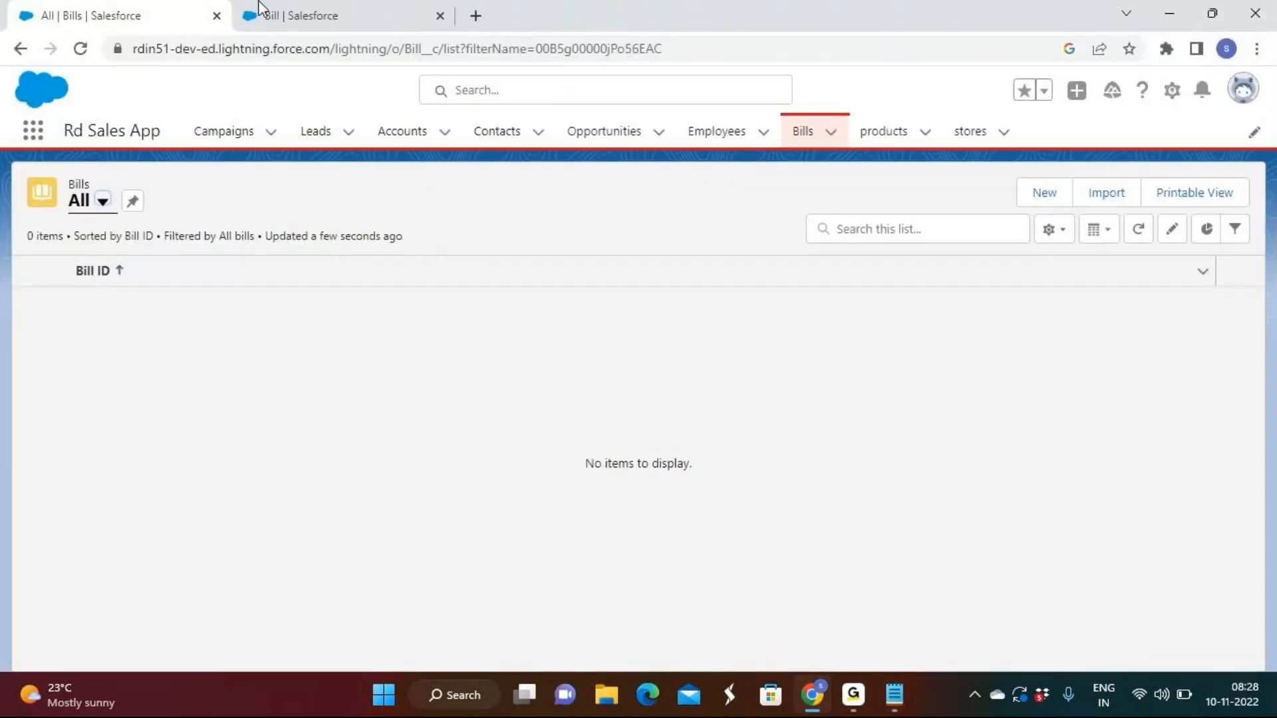
{"action": "left_click", "coordinate": [363, 14]}
{"action": "left_click", "coordinate": [845, 286]}
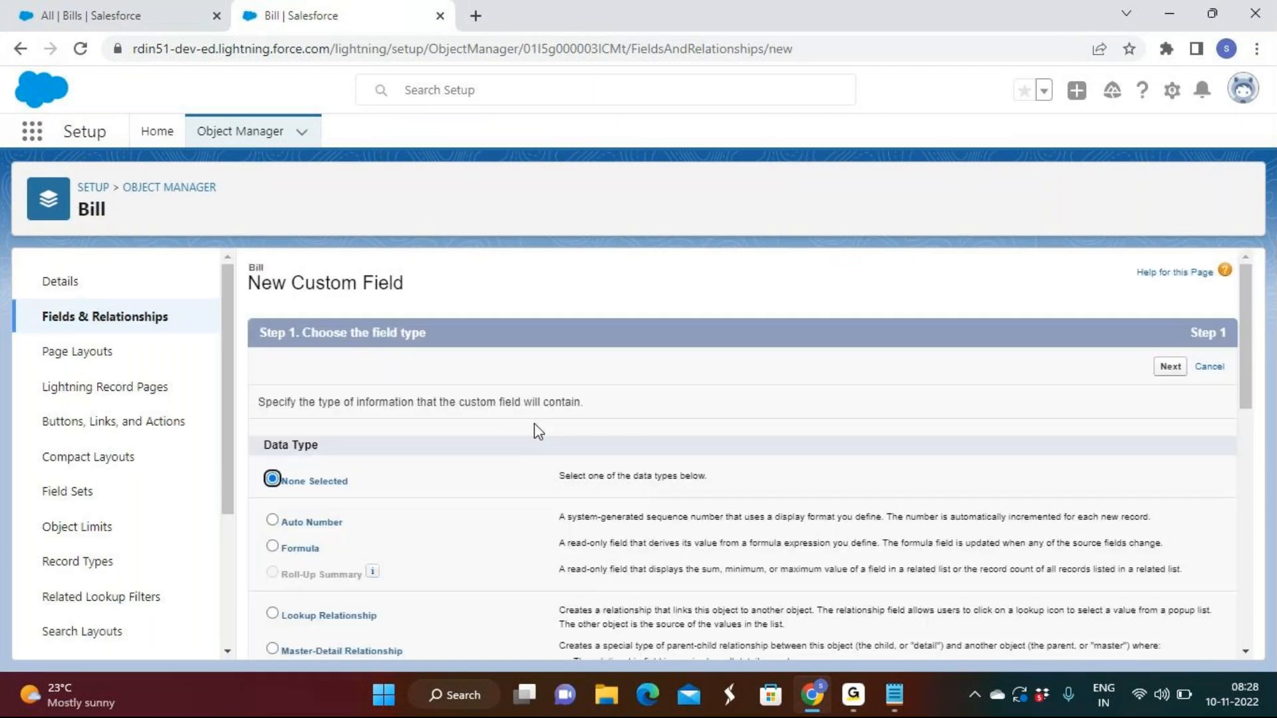
{"action": "scroll", "coordinate": [534, 423], "scroll_direction": "down", "scroll_amount": 1}
{"action": "scroll", "coordinate": [359, 488], "scroll_direction": "down", "scroll_amount": 1}
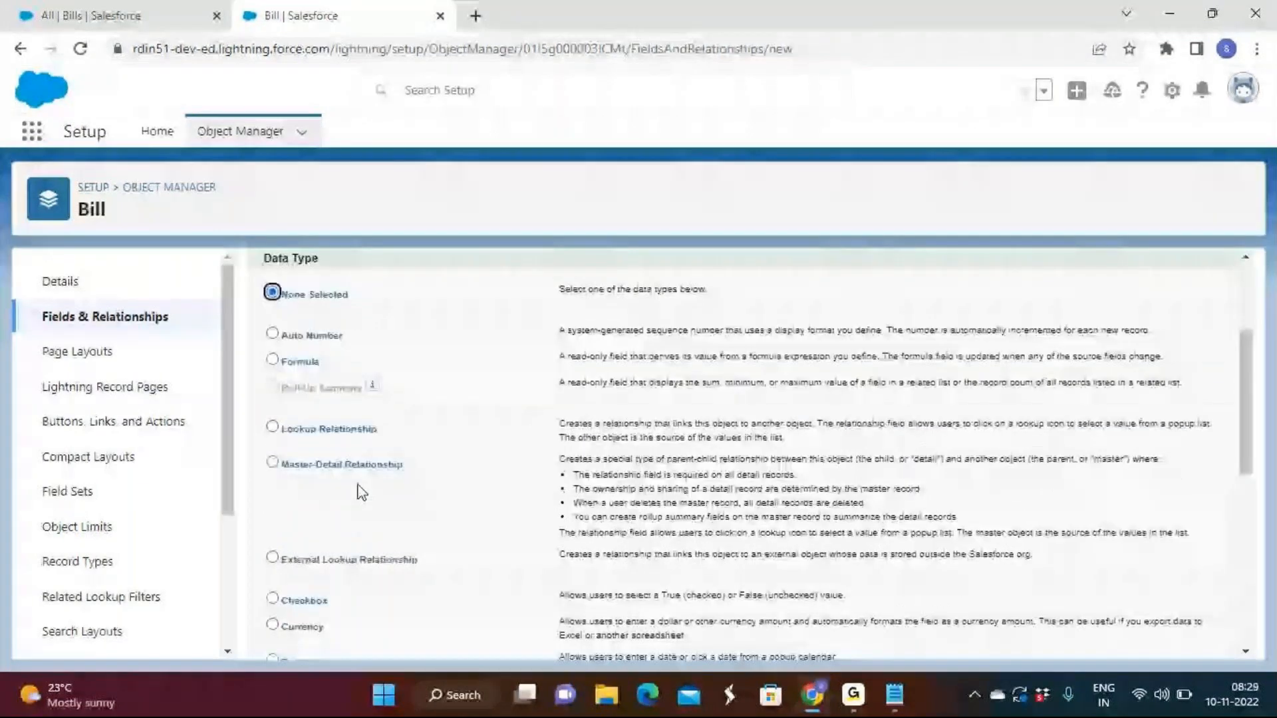
{"action": "left_click", "coordinate": [303, 562]}
{"action": "scroll", "coordinate": [1193, 377], "scroll_direction": "up", "scroll_amount": 3}
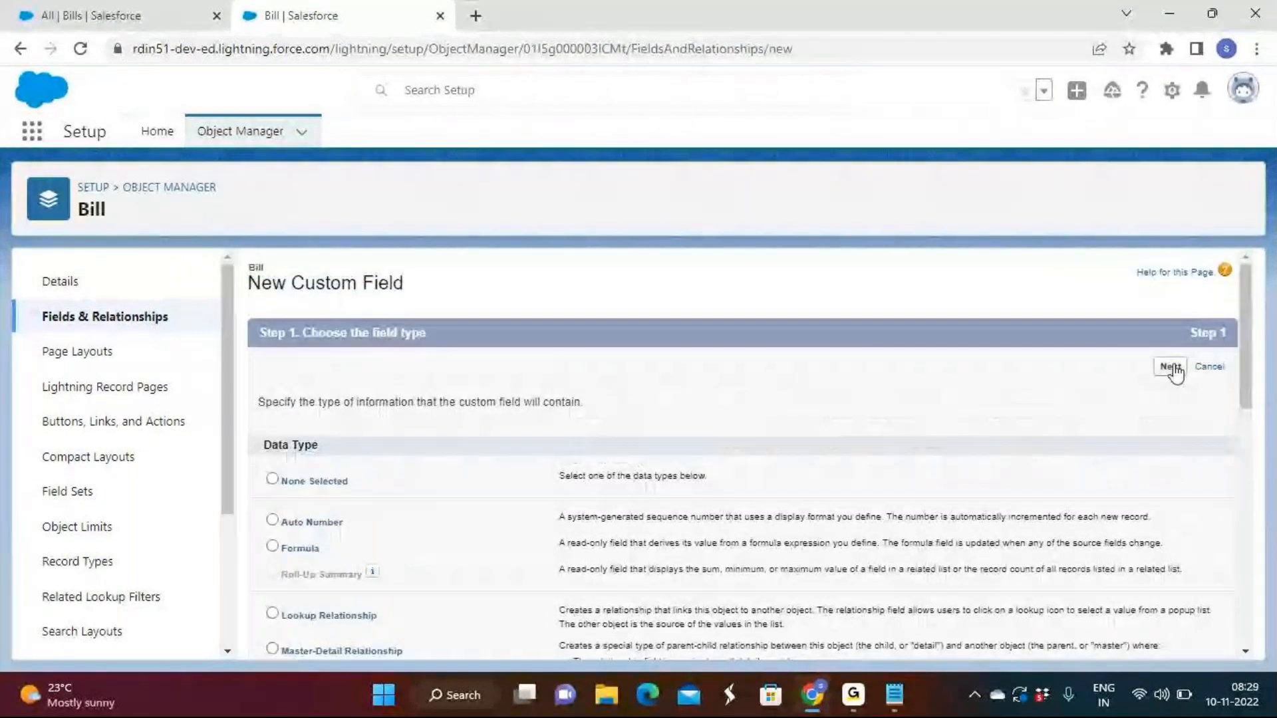
{"action": "left_click", "coordinate": [1172, 366]}
Examine the Related To choices available for the external lookup relationship on the Bill object
{"action": "left_click", "coordinate": [473, 442]}
{"action": "left_click", "coordinate": [473, 441]}
{"action": "left_click", "coordinate": [474, 441]}
{"action": "left_click", "coordinate": [474, 441]}
{"action": "left_click_drag", "start_coordinate": [258, 402], "coordinate": [556, 420]}
{"action": "left_click", "coordinate": [473, 442]}
{"action": "left_click", "coordinate": [473, 442]}
{"action": "left_click", "coordinate": [474, 441]}
{"action": "left_click", "coordinate": [473, 456]}
{"action": "left_click", "coordinate": [475, 442]}
{"action": "left_click", "coordinate": [503, 452]}
{"action": "left_click", "coordinate": [504, 442]}
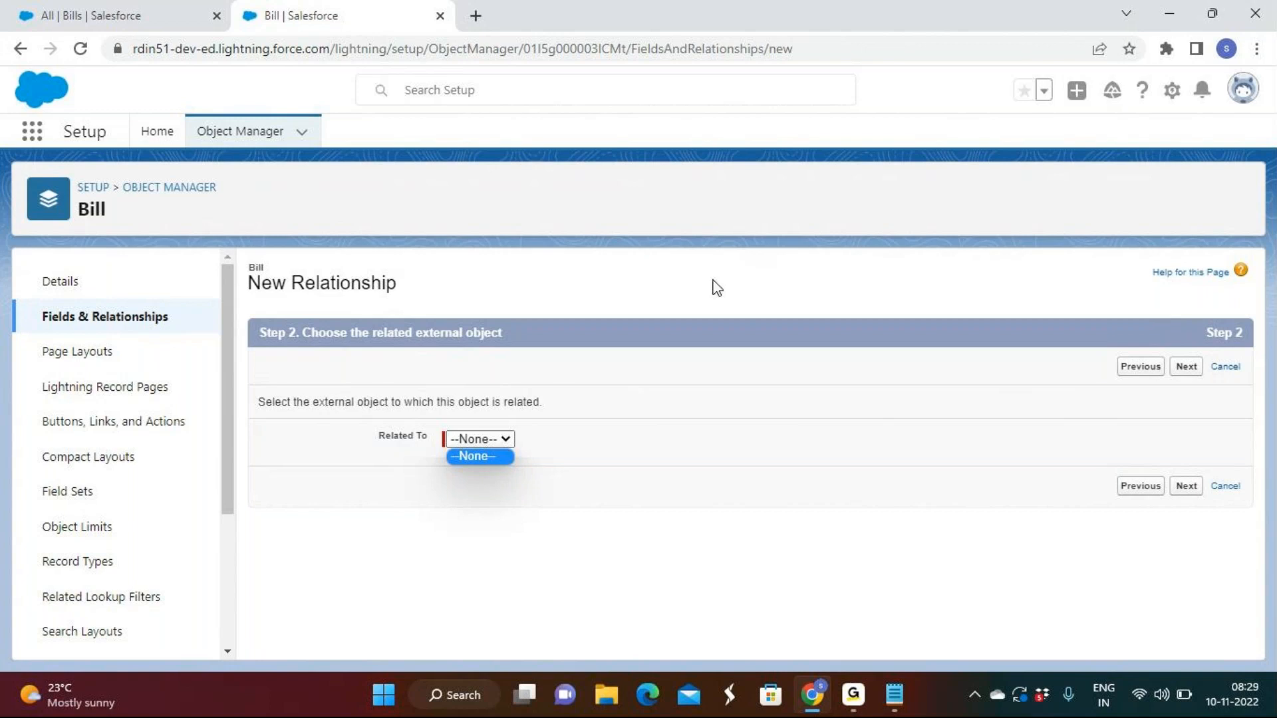
Review the Notepad notes on External Relationship and the One to one, One to many and Many to many types, closing Notepad when done
{"action": "left_click", "coordinate": [896, 702]}
{"action": "scroll", "coordinate": [243, 311], "scroll_direction": "down", "scroll_amount": 1}
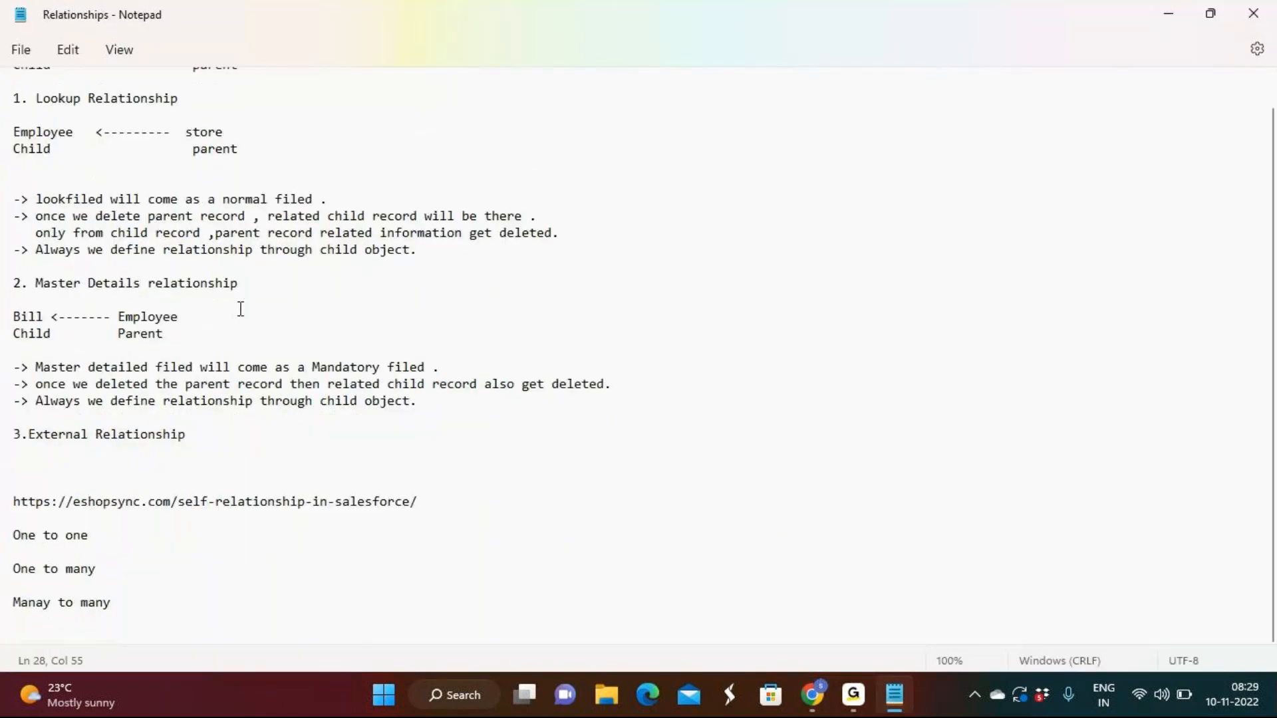
{"action": "left_click_drag", "start_coordinate": [128, 598], "coordinate": [6, 535]}
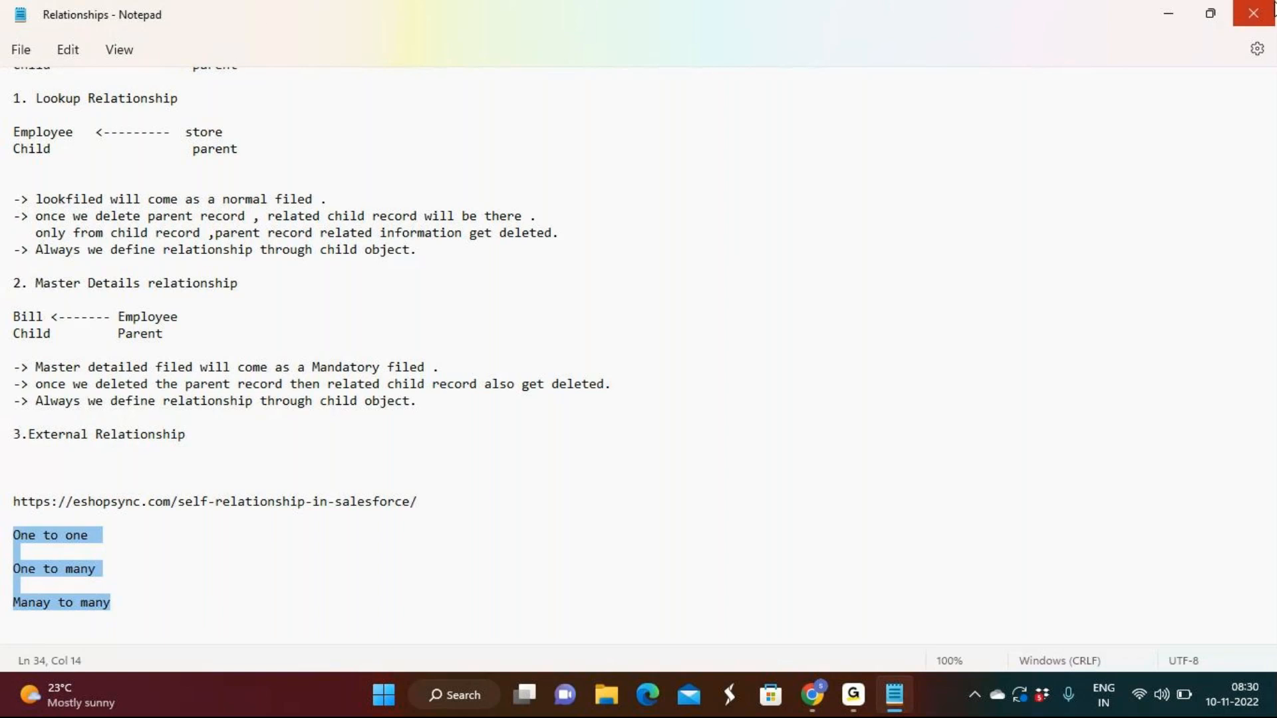
{"action": "left_click", "coordinate": [1272, 8]}
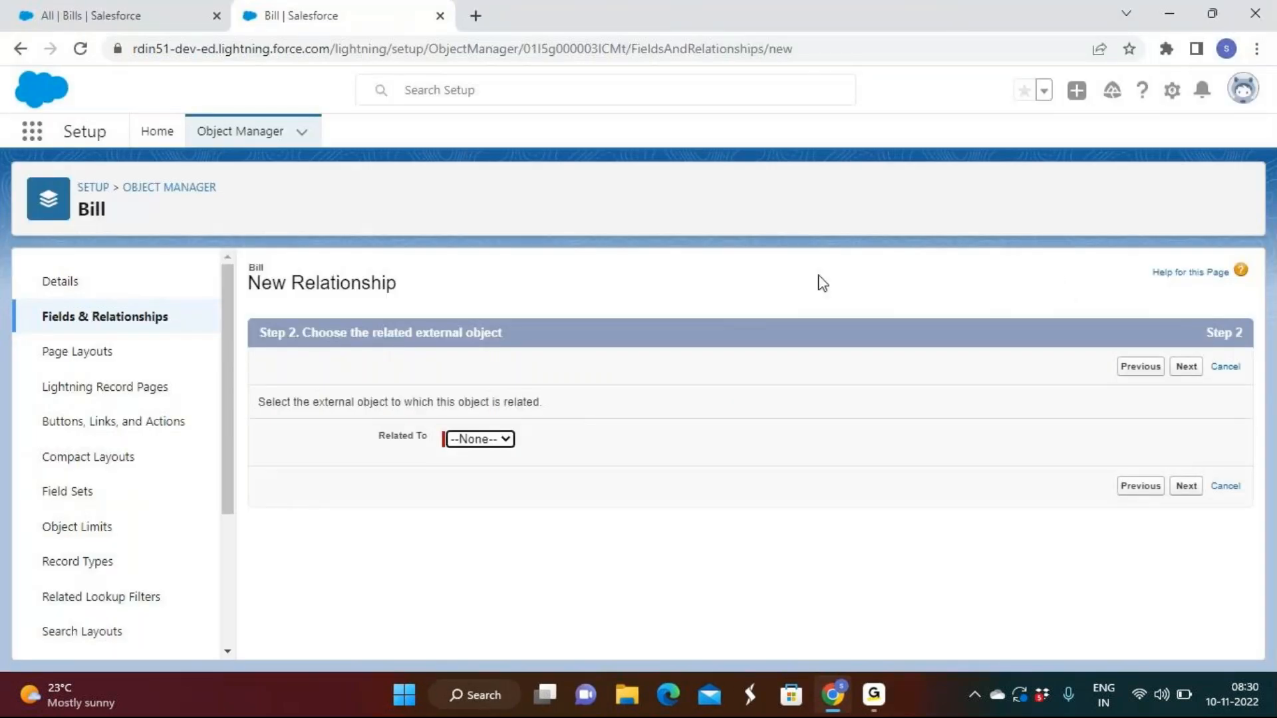
Leave the Bill relationship setup for the Object Manager and show the fields and relationships of the Account object
{"action": "left_click", "coordinate": [160, 188]}
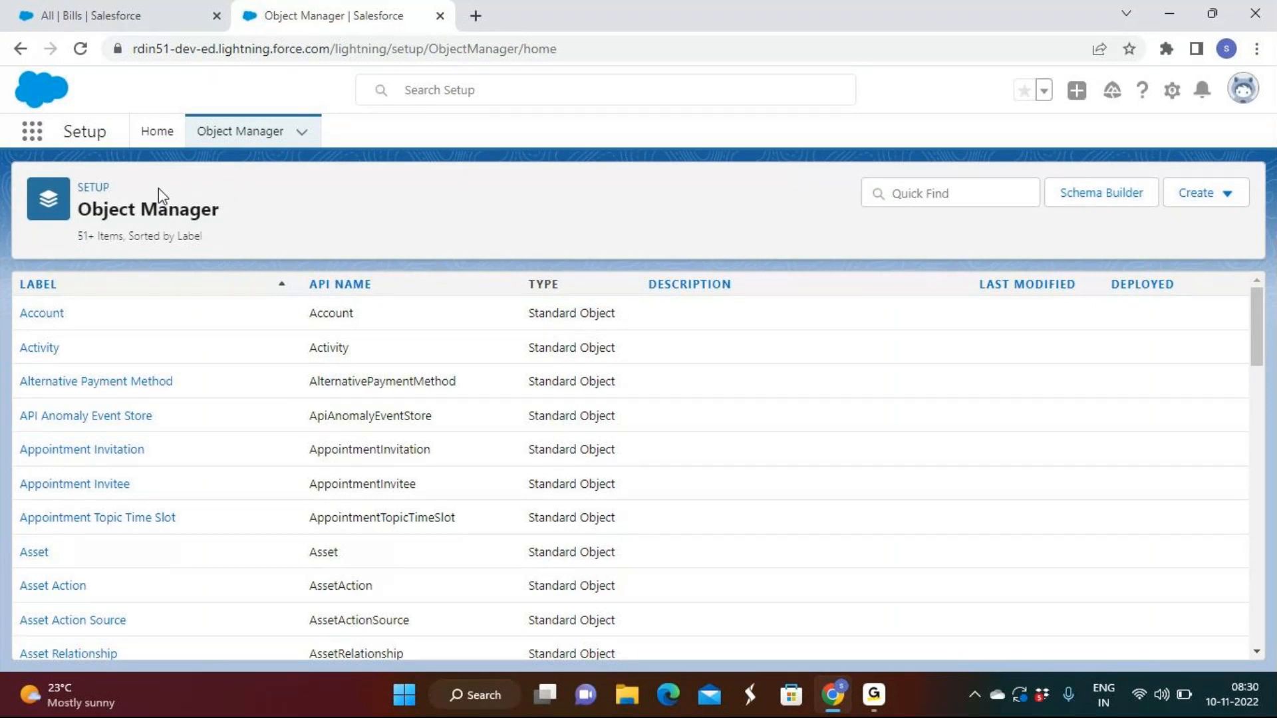
{"action": "left_click", "coordinate": [1215, 206]}
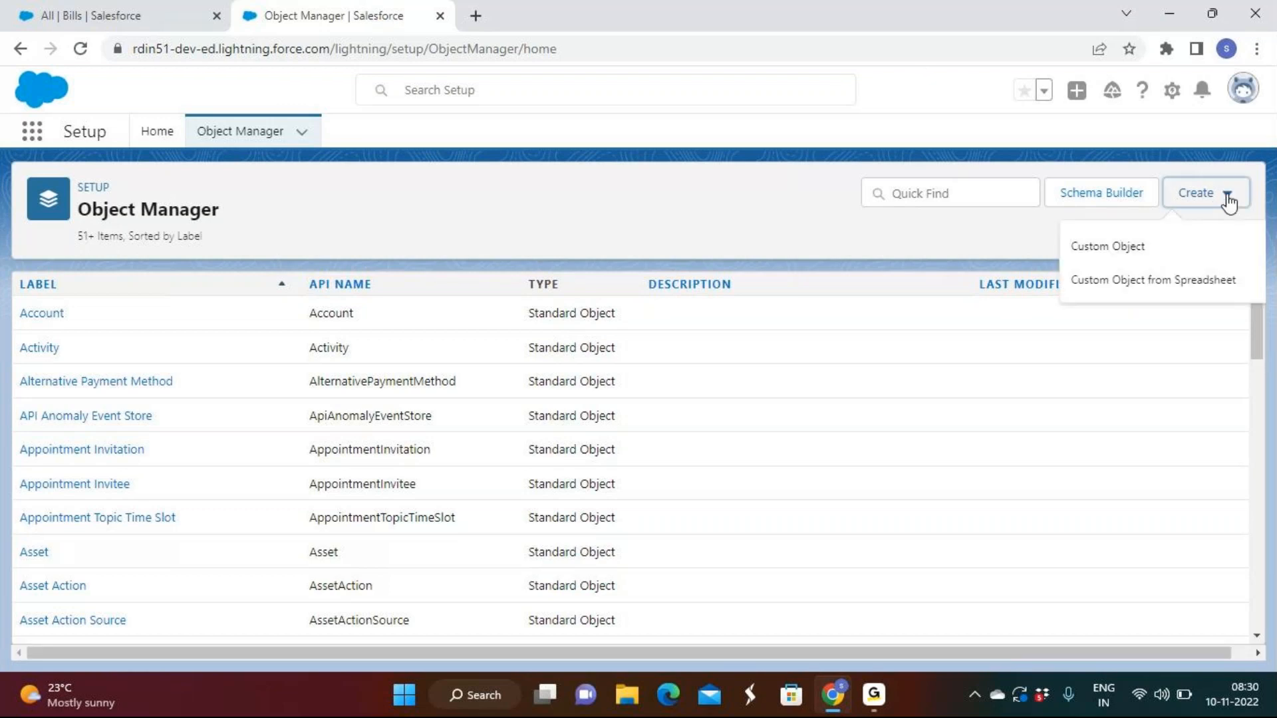
{"action": "left_click", "coordinate": [643, 208]}
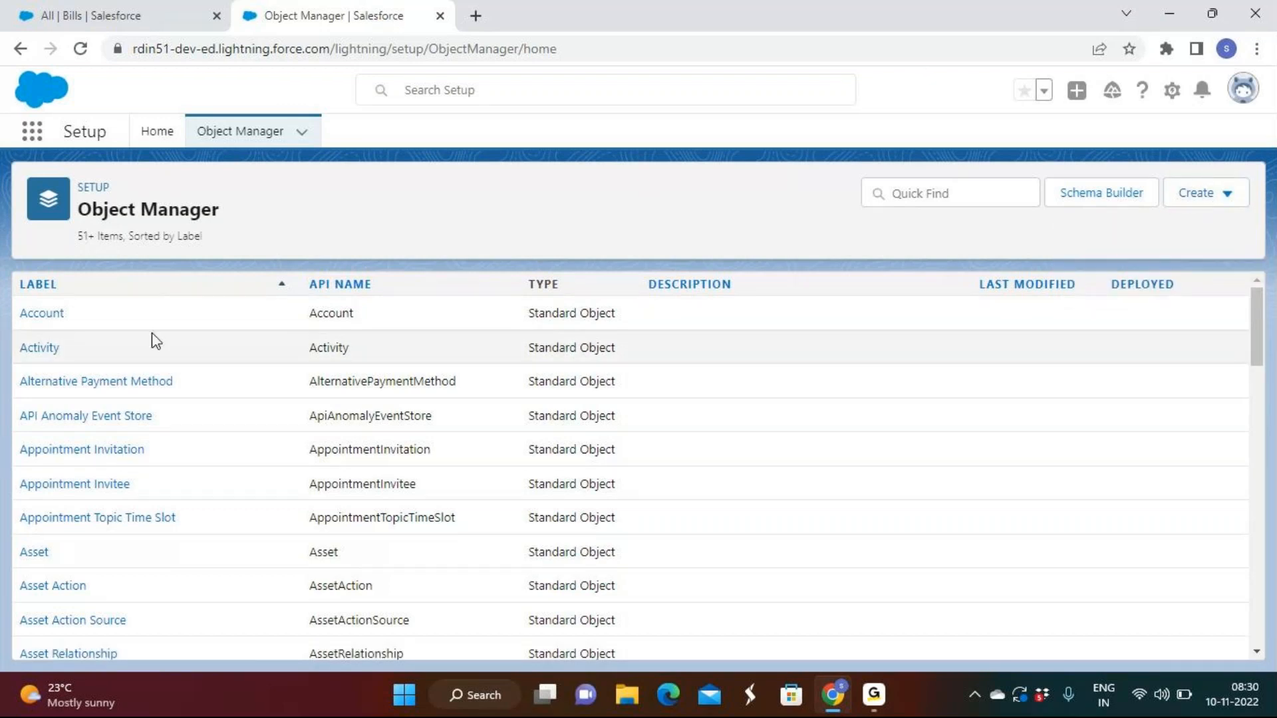
{"action": "left_click", "coordinate": [41, 311]}
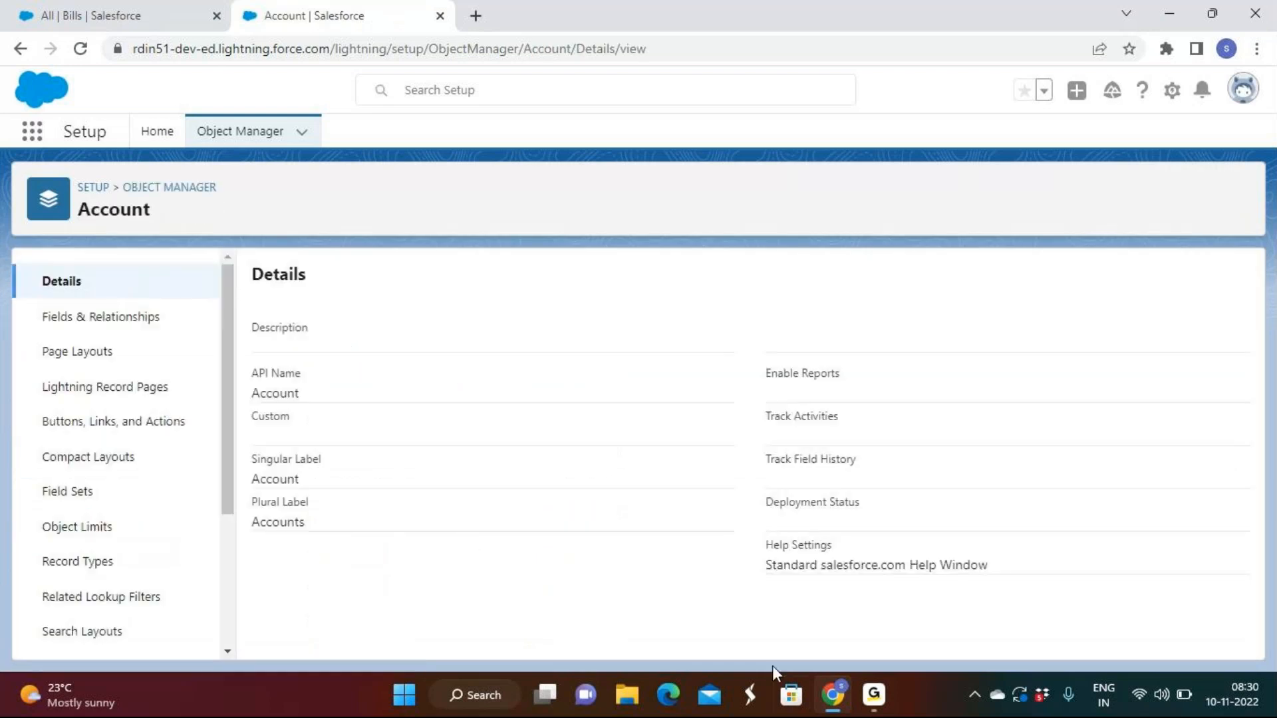
{"action": "left_click", "coordinate": [151, 341]}
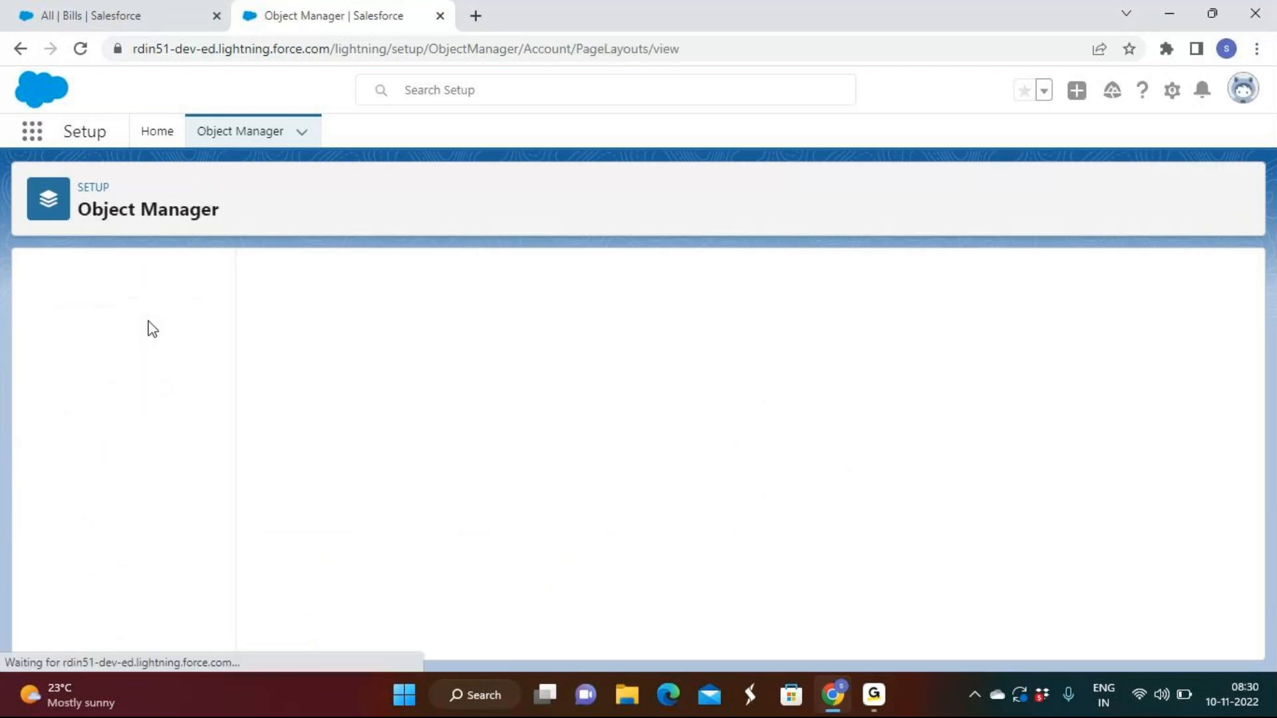
{"action": "left_click", "coordinate": [144, 321]}
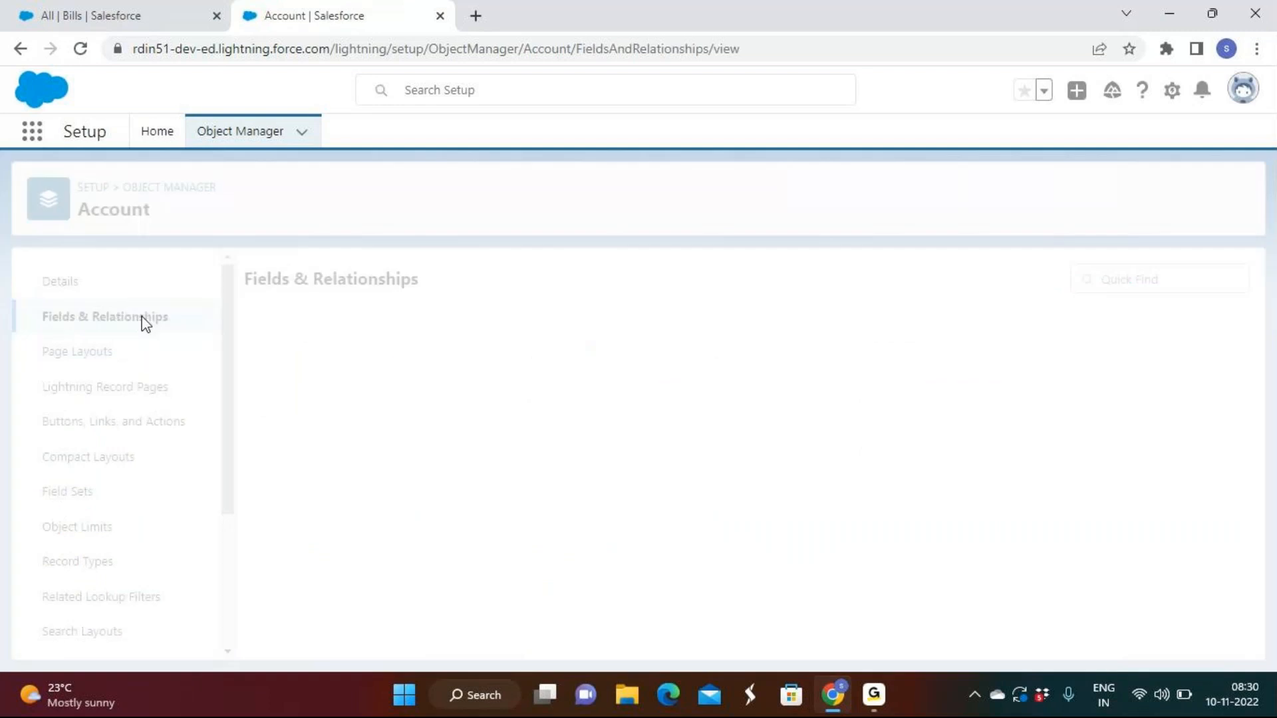
Open Schema Builder from the Object Manager and filter its object list to Selected Objects
{"action": "left_click", "coordinate": [173, 184]}
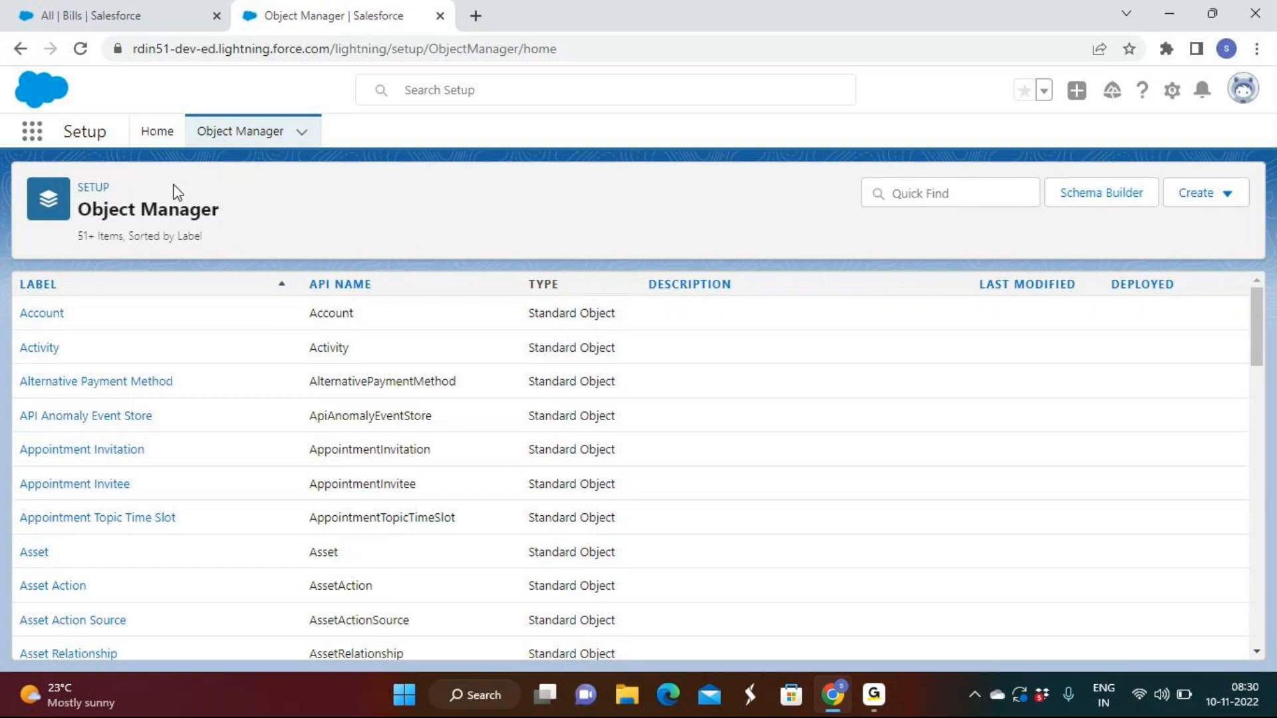
{"action": "left_click", "coordinate": [1094, 196]}
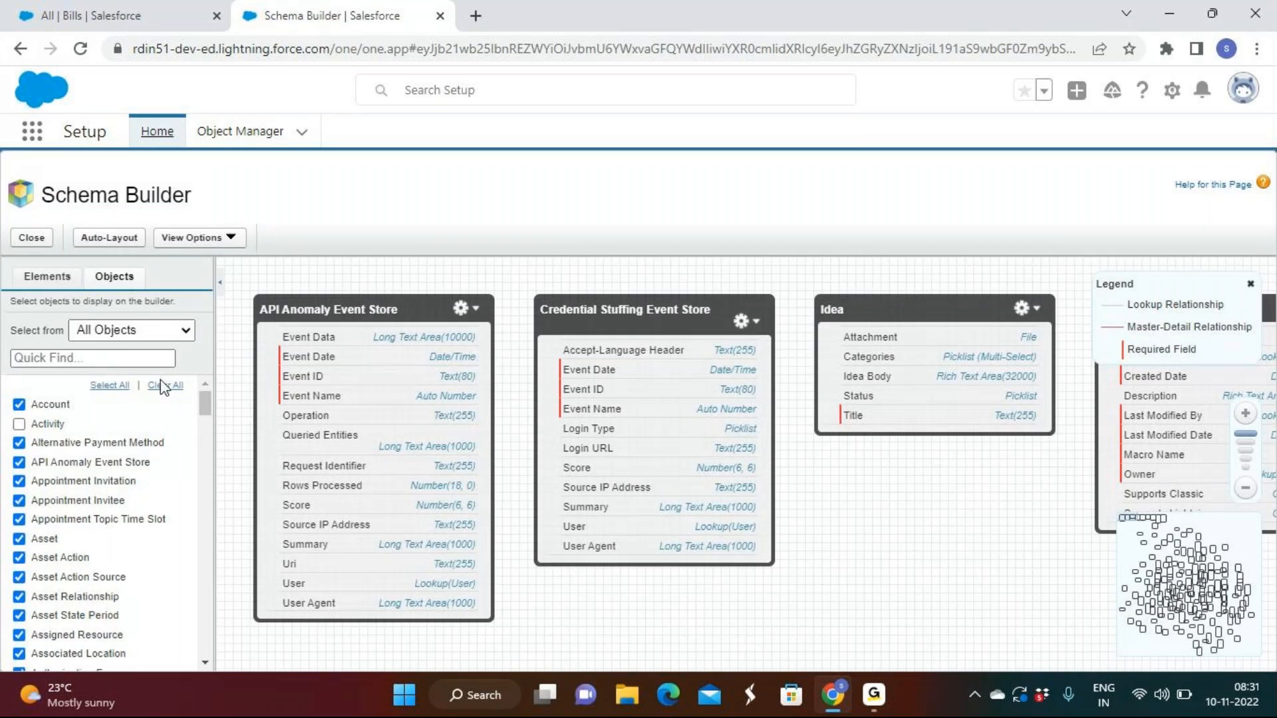
{"action": "left_click", "coordinate": [162, 342]}
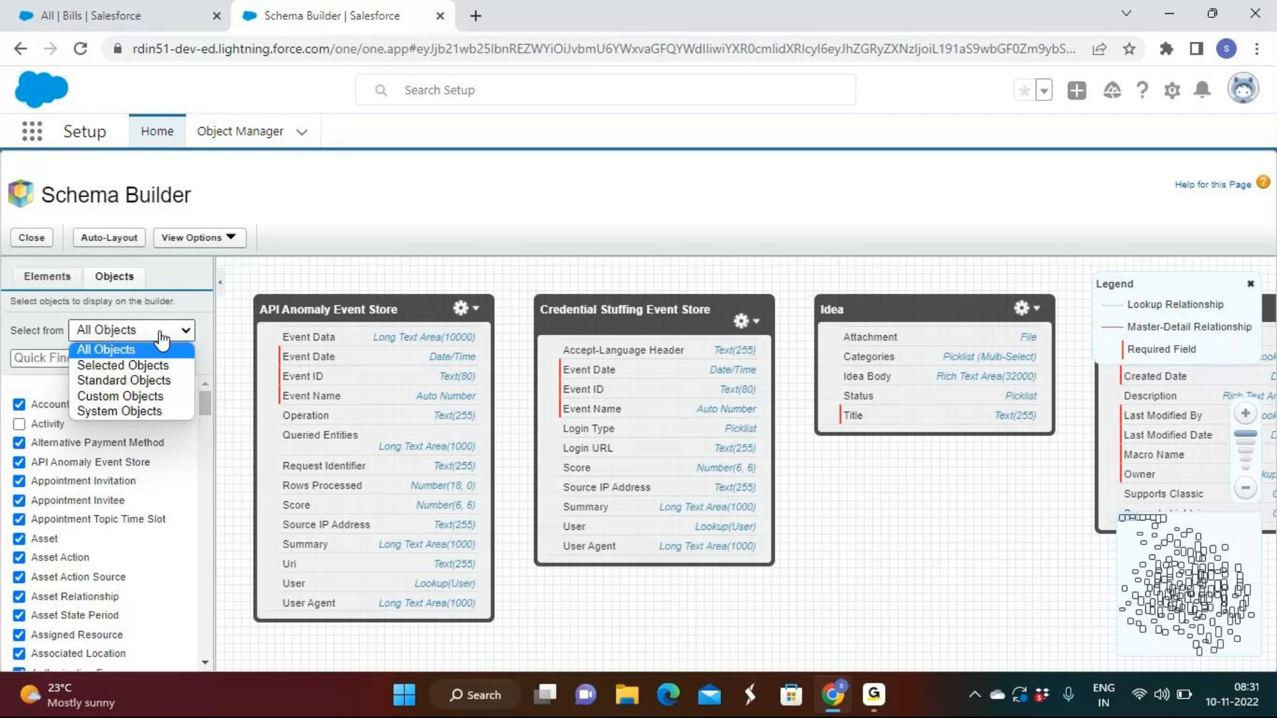
{"action": "left_click", "coordinate": [162, 339]}
{"action": "left_click", "coordinate": [159, 333]}
{"action": "left_click", "coordinate": [123, 365]}
{"action": "left_click", "coordinate": [136, 341]}
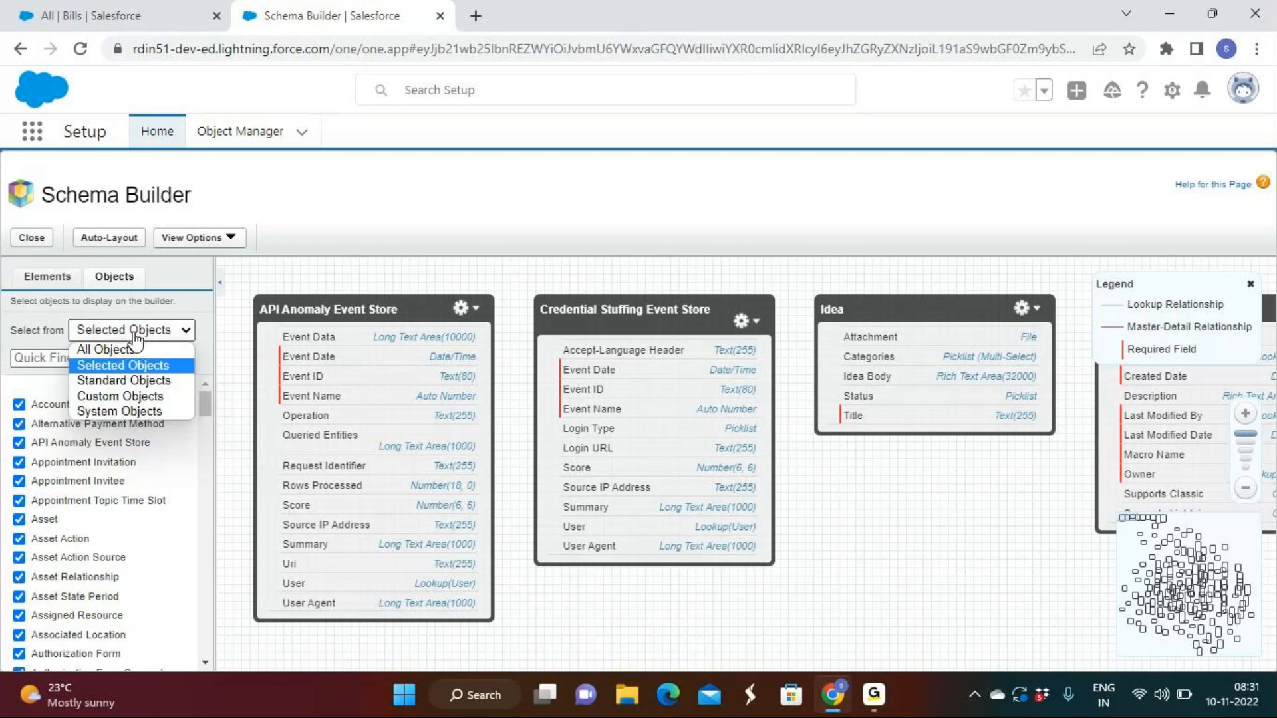
Reopen Schema Builder from the Object Manager and look through the object list filters, including System Objects
{"action": "left_click", "coordinate": [236, 143]}
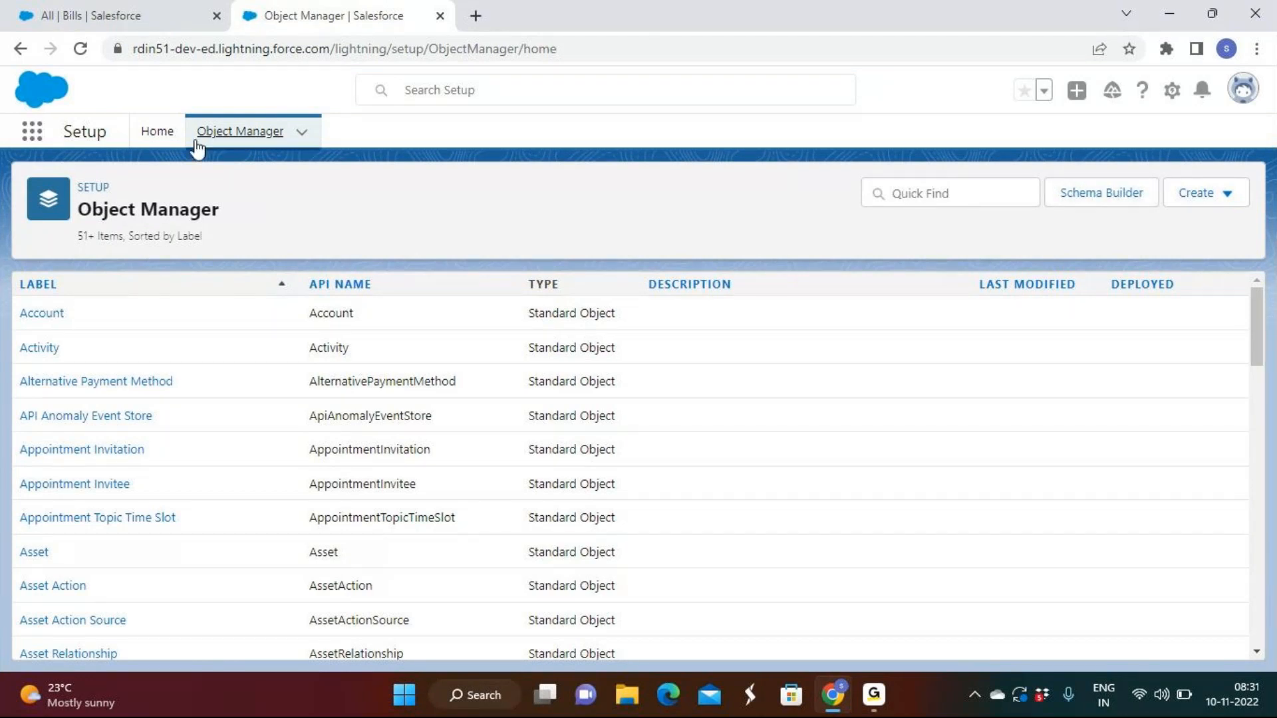
{"action": "left_click", "coordinate": [1064, 200]}
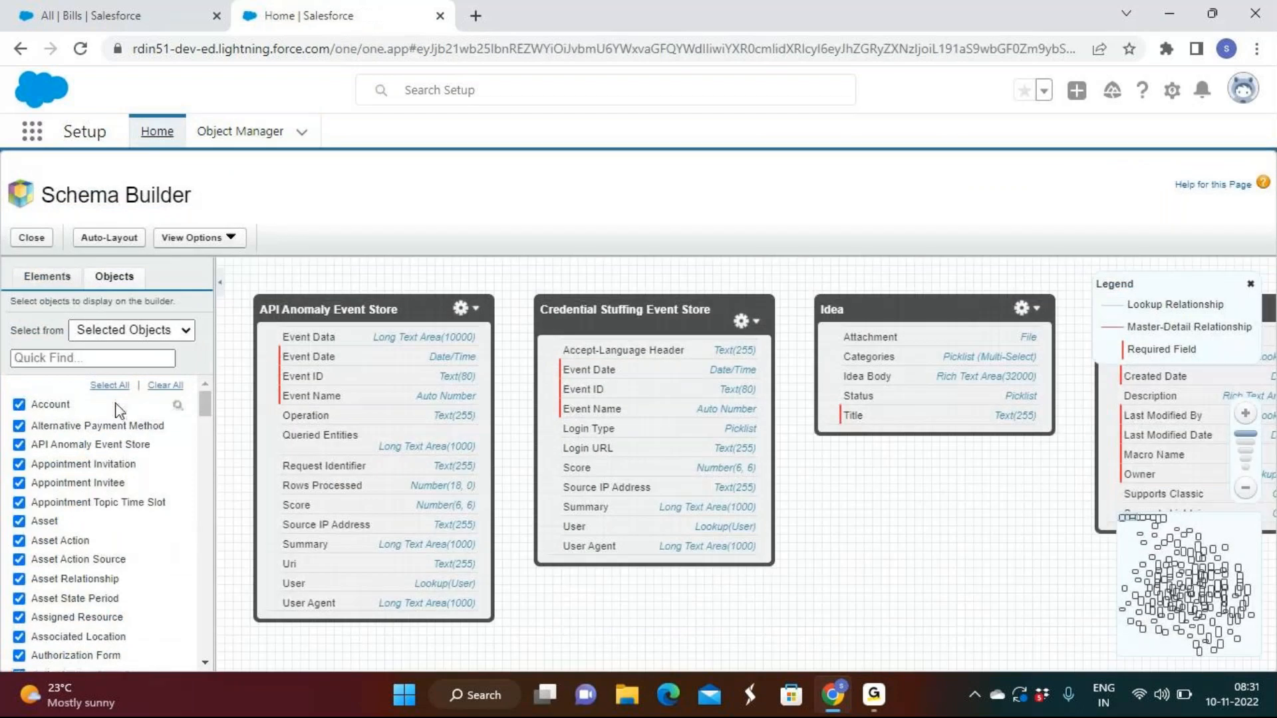
{"action": "left_click", "coordinate": [145, 333]}
{"action": "key", "text": "Down"}
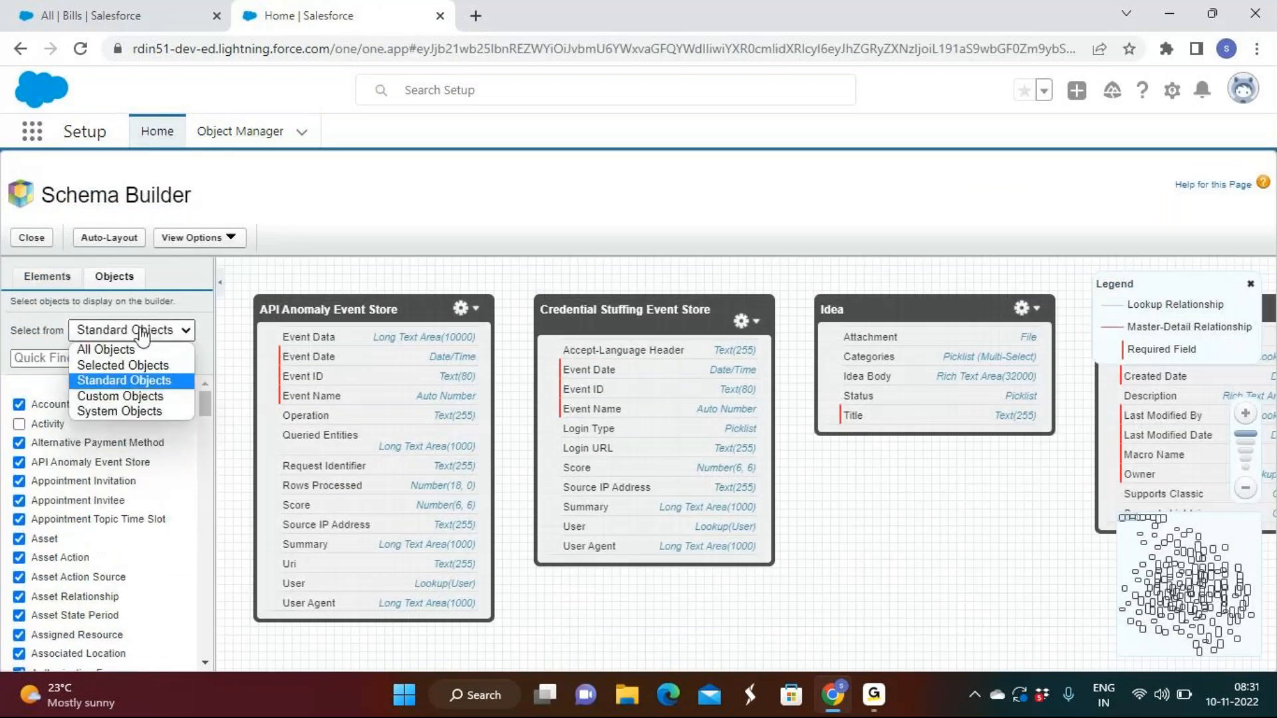
{"action": "left_click", "coordinate": [133, 396]}
{"action": "left_click", "coordinate": [124, 412]}
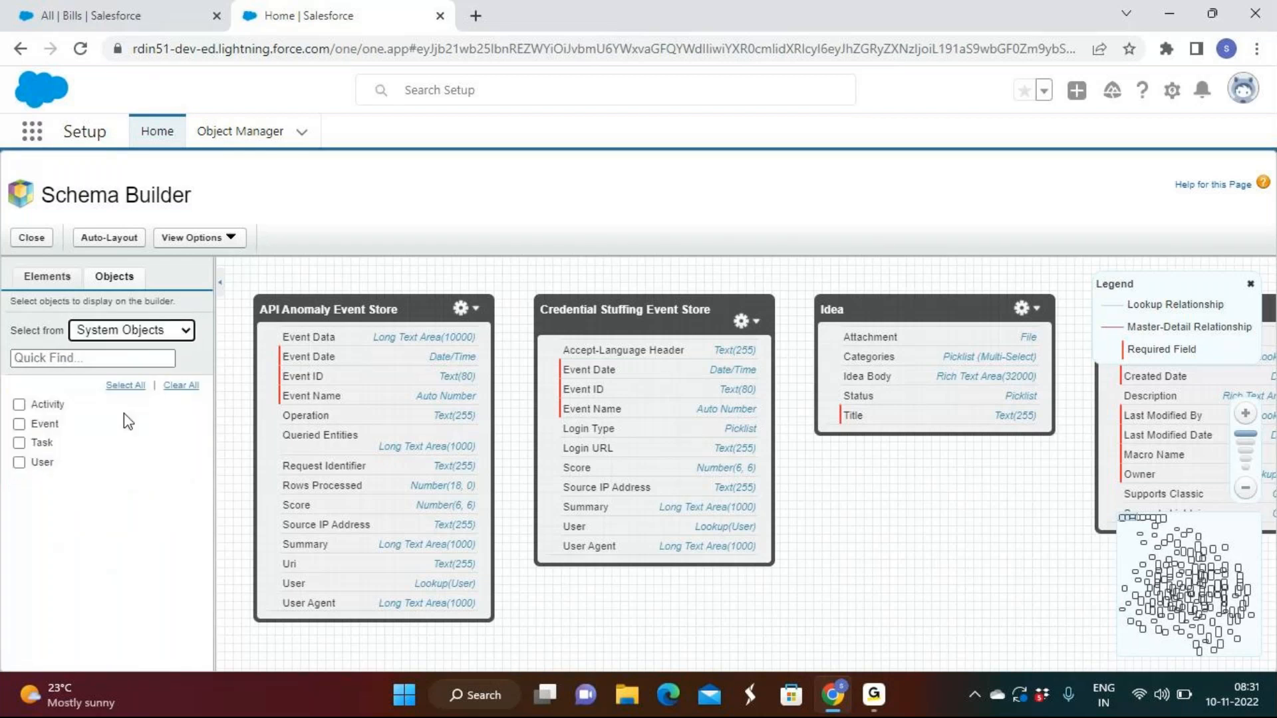
List All Objects in Schema Builder and clear every object from the canvas
{"action": "left_click", "coordinate": [131, 333]}
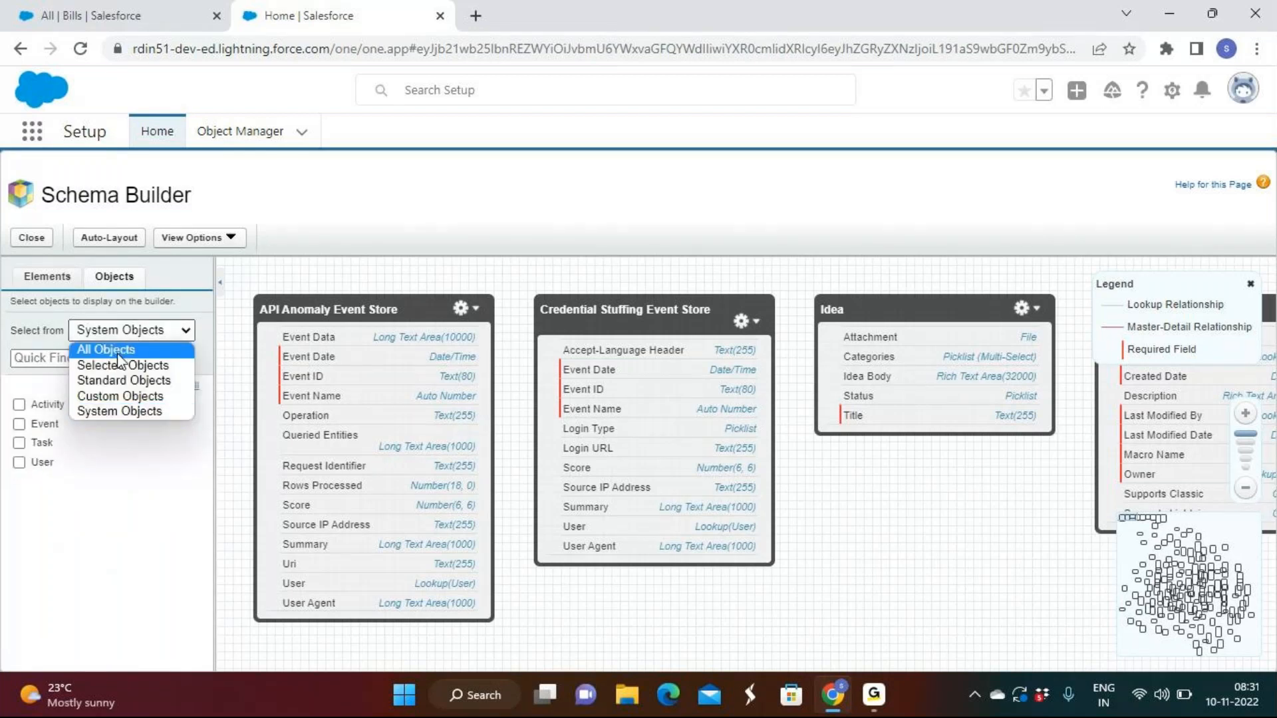
{"action": "left_click", "coordinate": [107, 351]}
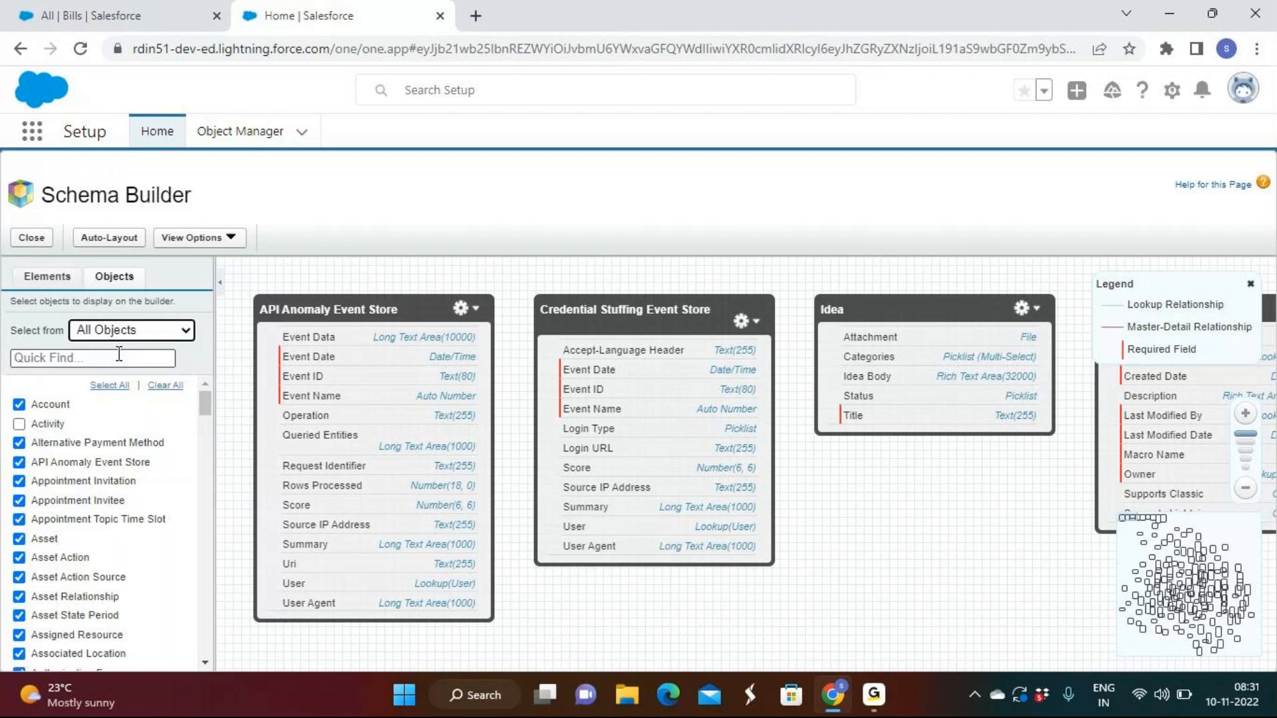
{"action": "left_click", "coordinate": [163, 385]}
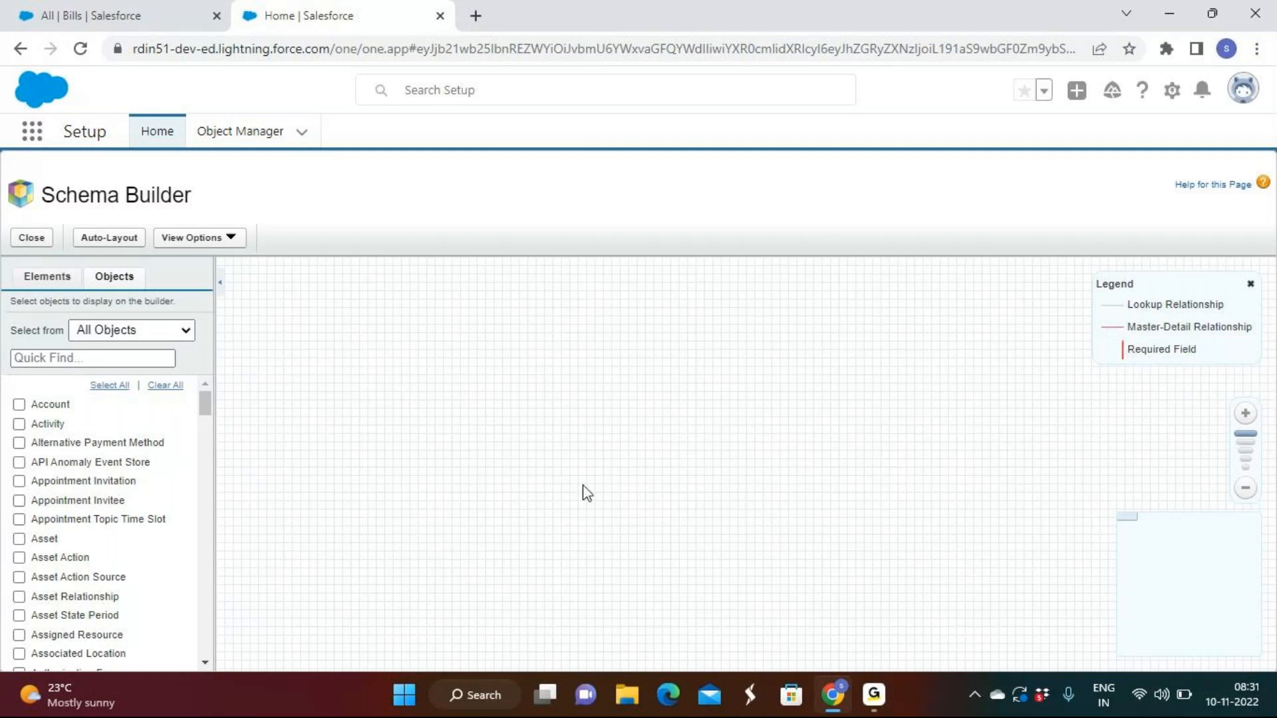
Place all objects on the Schema Builder canvas and clear them again
{"action": "left_click", "coordinate": [103, 327]}
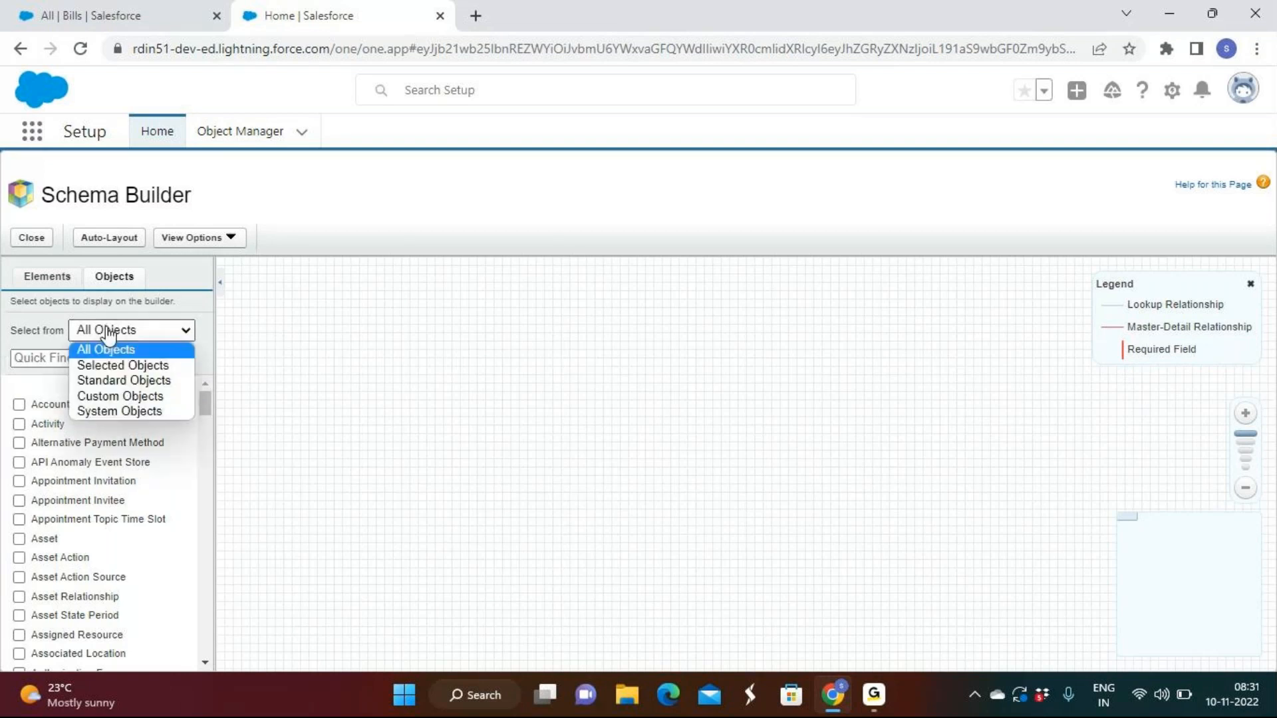
{"action": "left_click", "coordinate": [100, 383]}
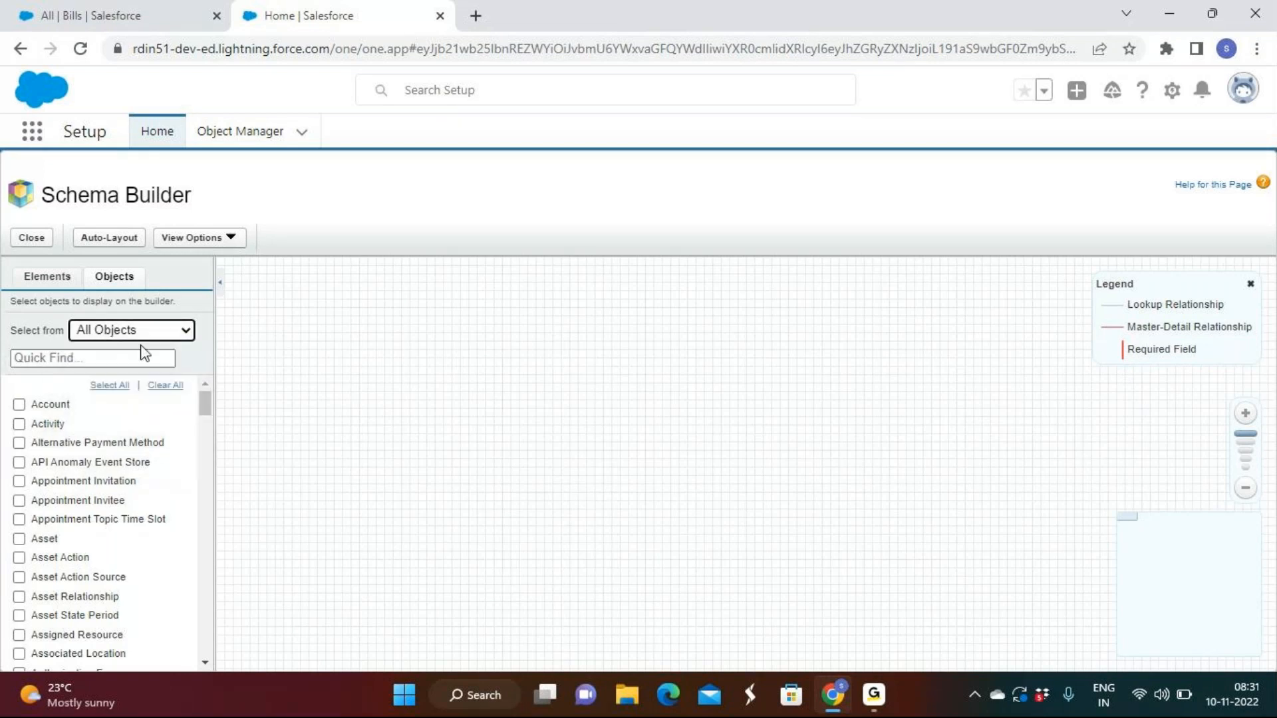
{"action": "left_click", "coordinate": [101, 338]}
{"action": "left_click", "coordinate": [314, 341]}
{"action": "left_click", "coordinate": [109, 385]}
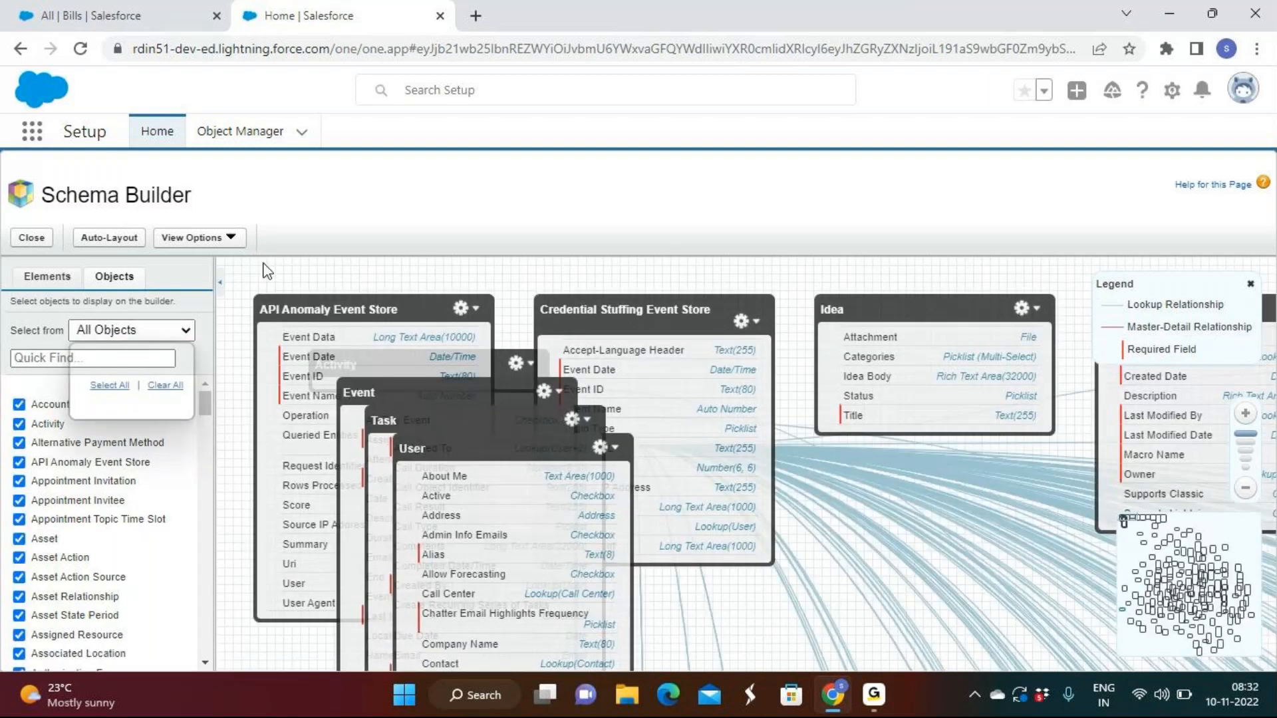
{"action": "left_click", "coordinate": [166, 386]}
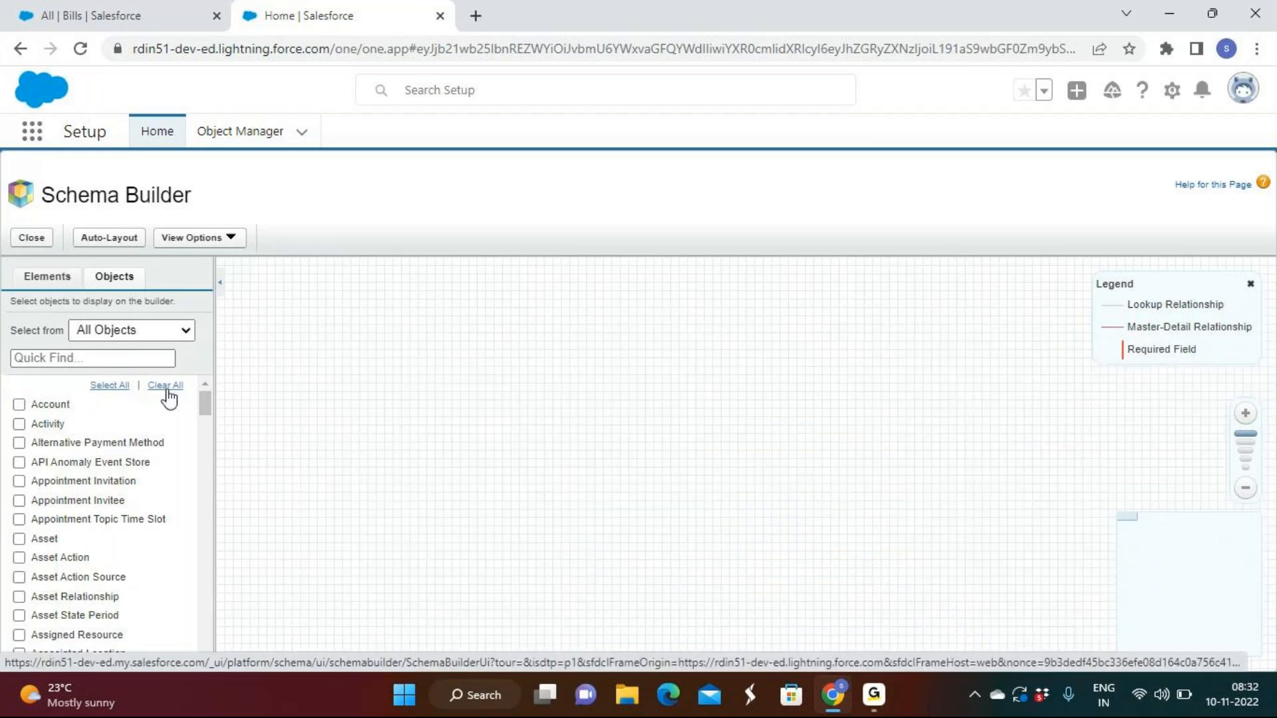
Filter the object list to Custom Objects and add Bill, Employee and store to the canvas
{"action": "left_click", "coordinate": [163, 335]}
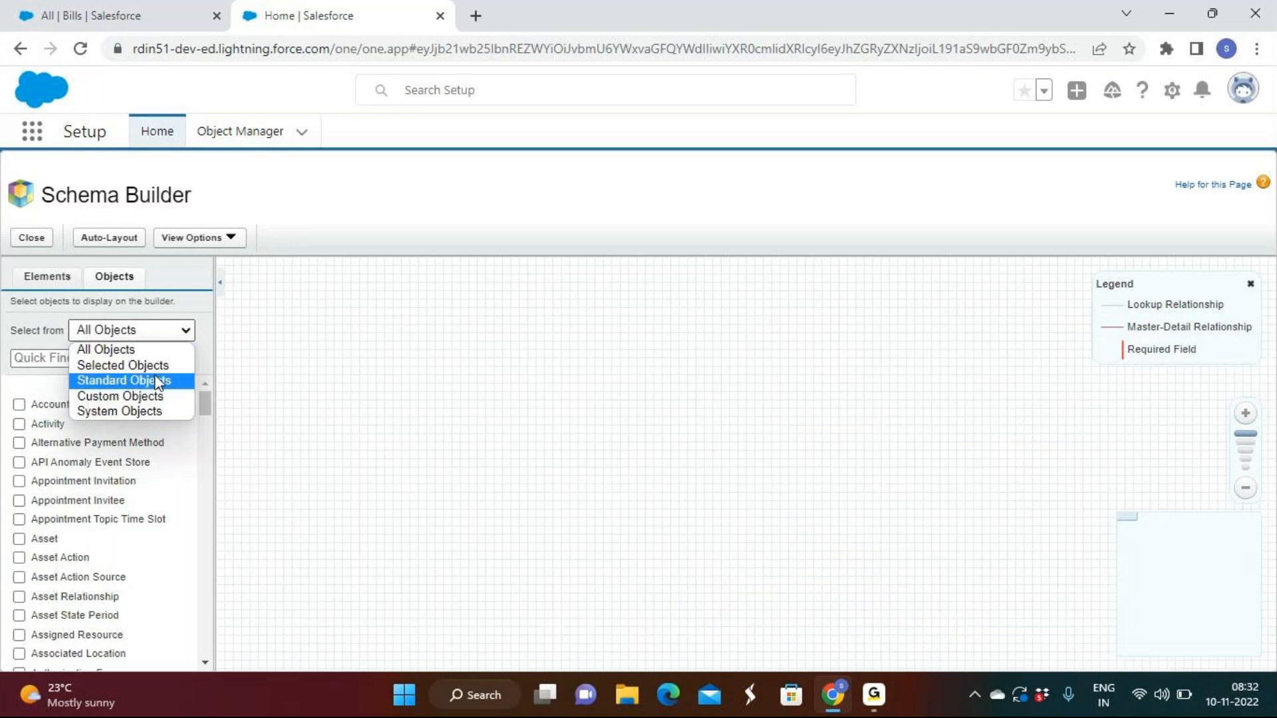
{"action": "left_click", "coordinate": [154, 393]}
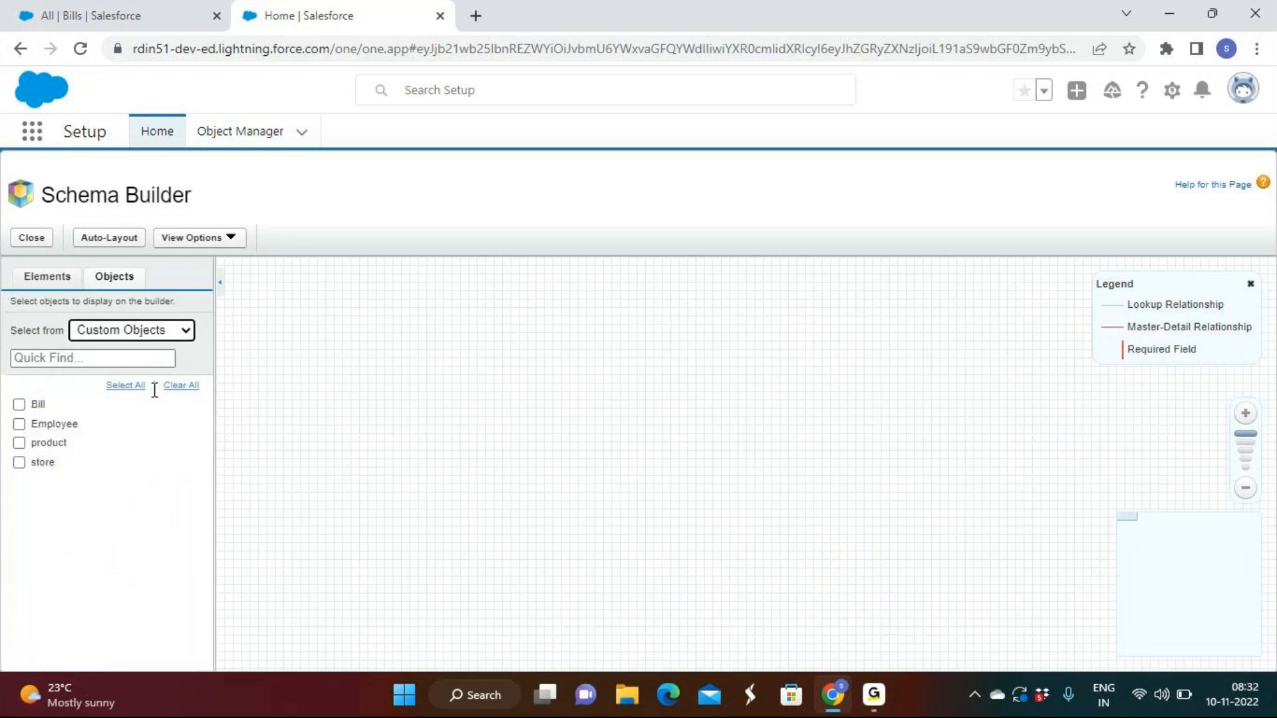
{"action": "left_click", "coordinate": [32, 403]}
{"action": "left_click", "coordinate": [37, 406]}
{"action": "left_click", "coordinate": [41, 426]}
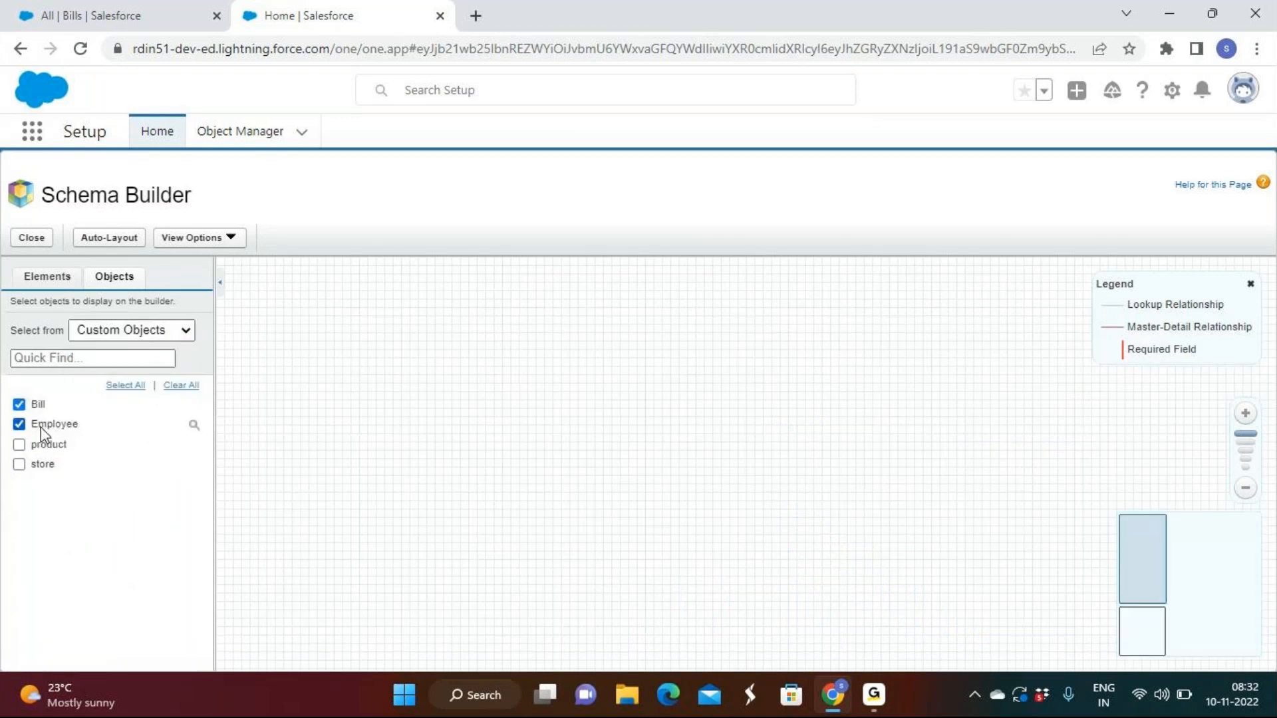
{"action": "left_click", "coordinate": [42, 465]}
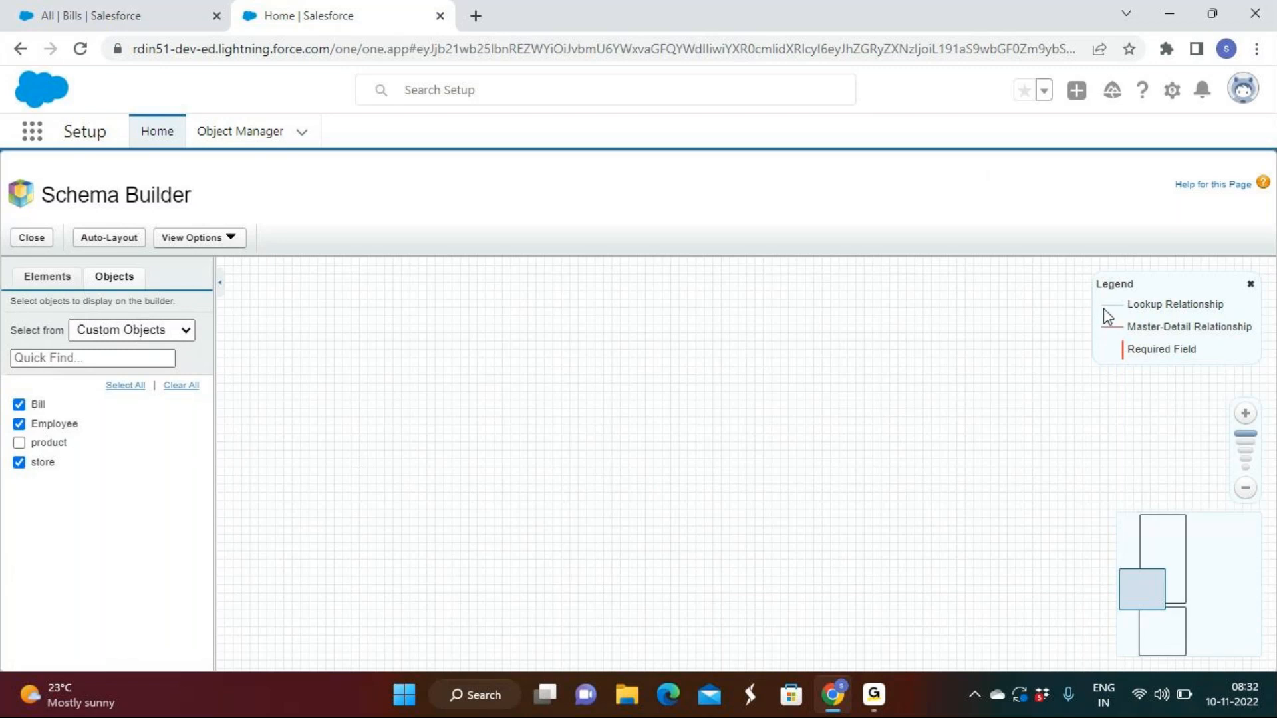
Examine the legend entries for Lookup Relationship, Master-Detail Relationship and Required Field
{"action": "left_click_drag", "start_coordinate": [1127, 305], "coordinate": [1222, 305]}
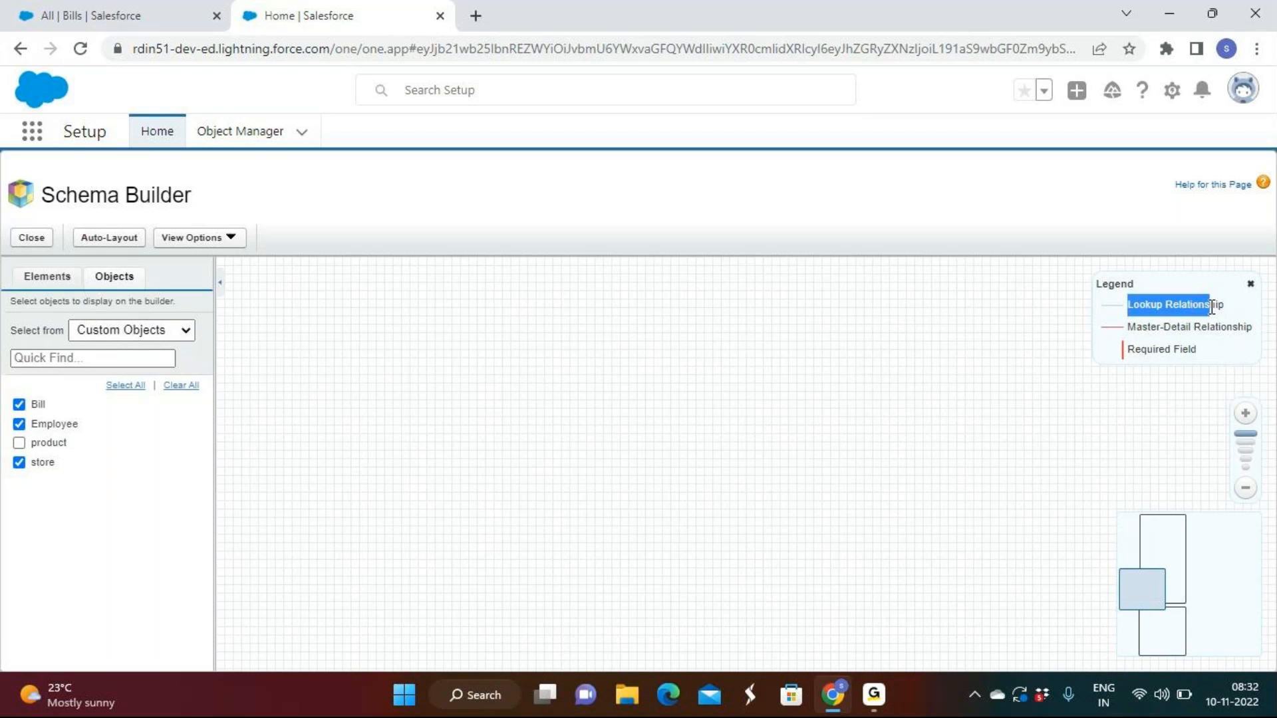
{"action": "left_click_drag", "start_coordinate": [1098, 330], "coordinate": [1123, 333]}
{"action": "left_click", "coordinate": [1124, 331]}
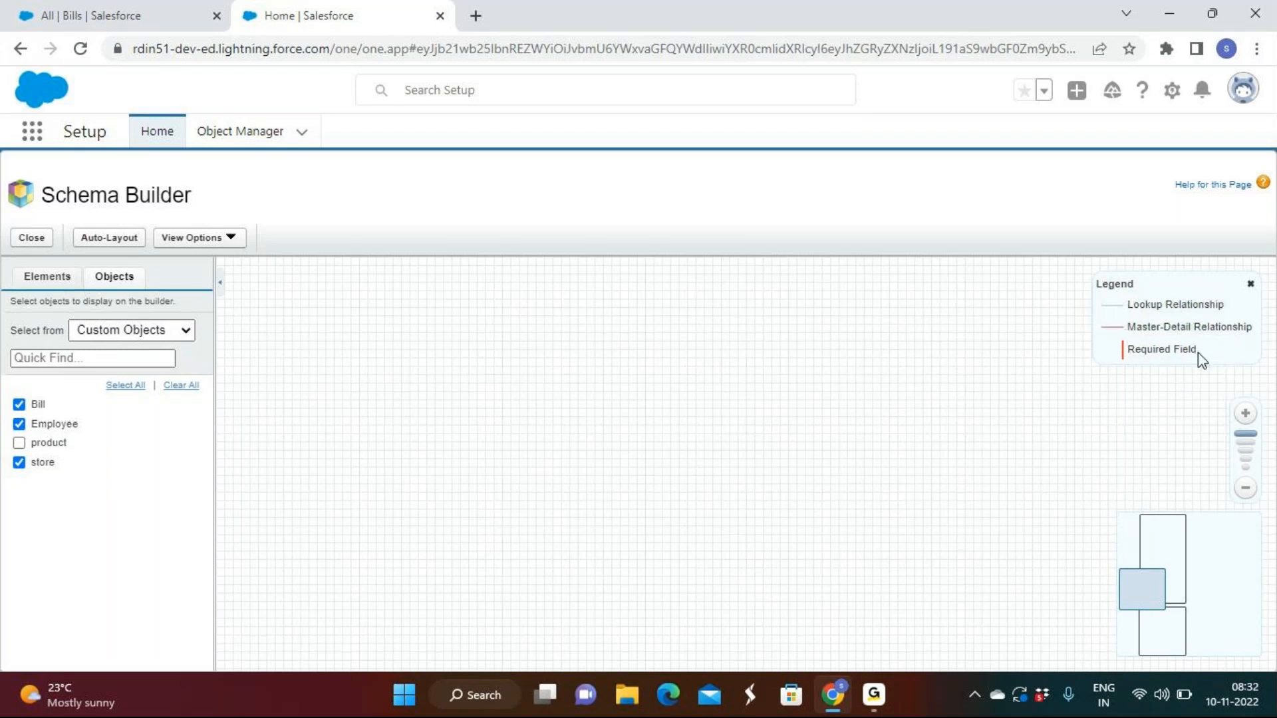
{"action": "left_click_drag", "start_coordinate": [1198, 351], "coordinate": [1122, 359]}
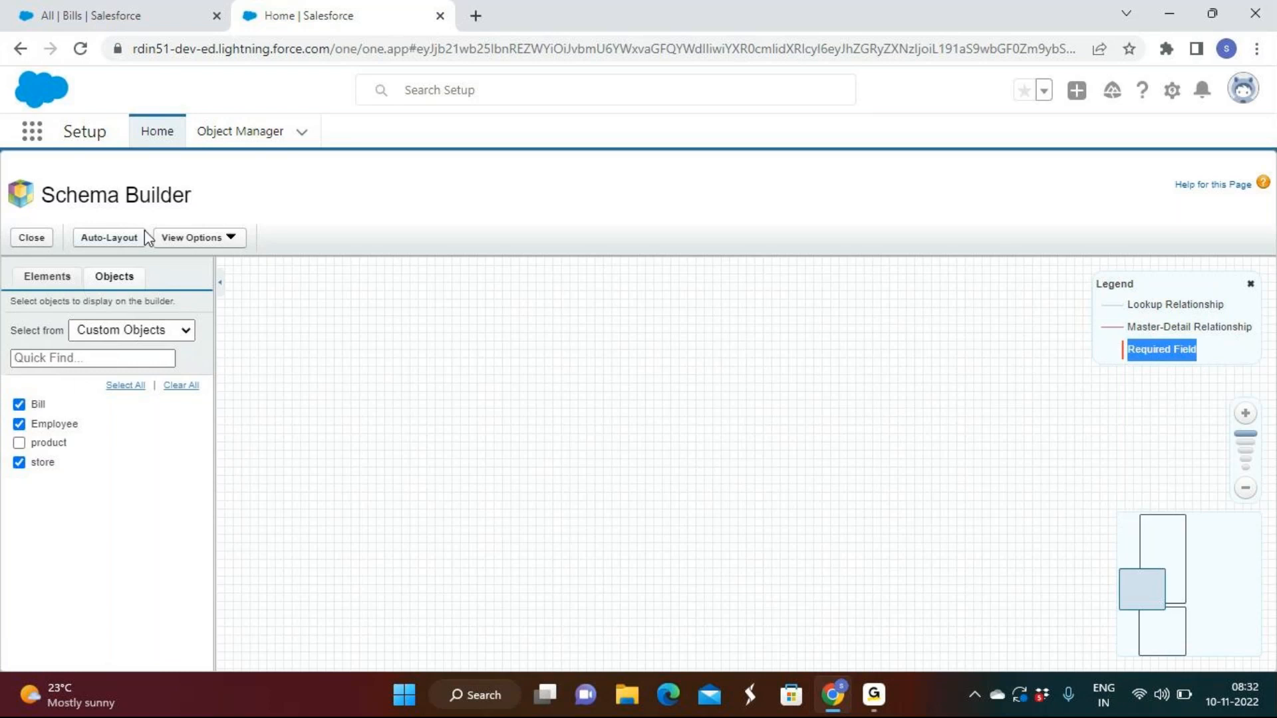
Separate the overlapping Employee and store boxes on the canvas, and locate the Bill box
{"action": "left_click", "coordinate": [1215, 579]}
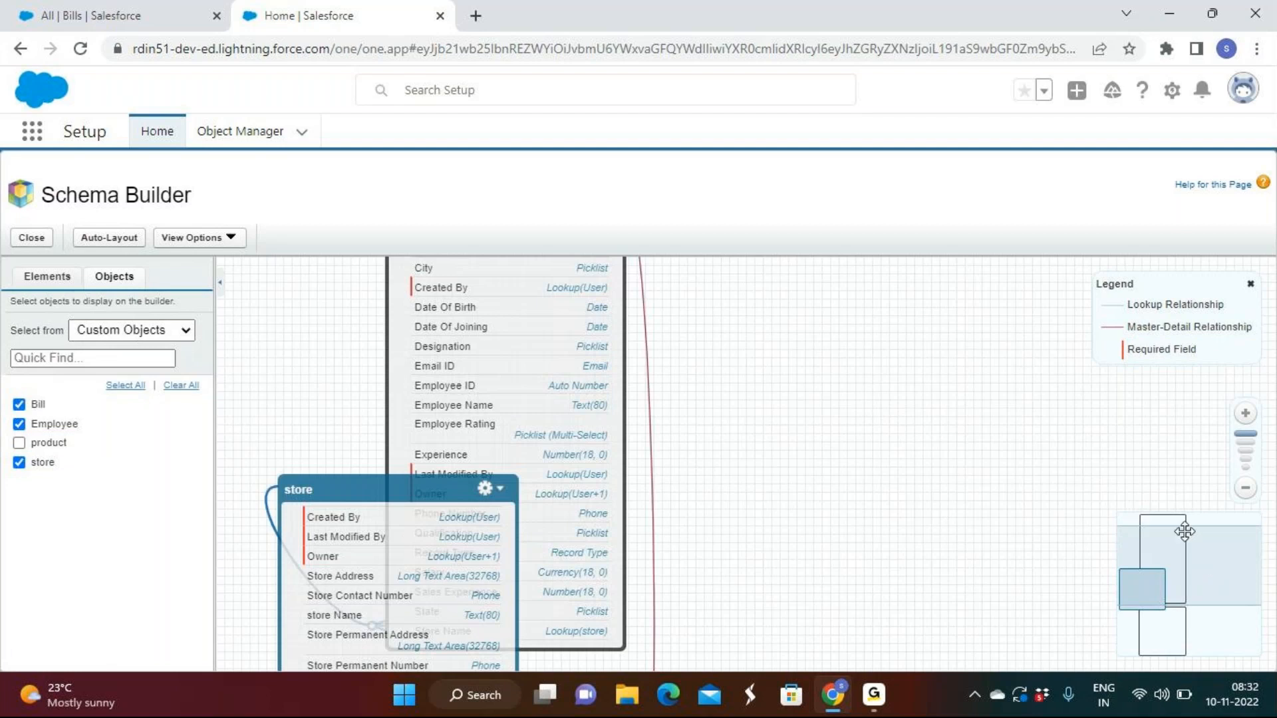
{"action": "left_click_drag", "start_coordinate": [572, 473], "coordinate": [859, 477]}
{"action": "left_click_drag", "start_coordinate": [421, 614], "coordinate": [424, 333]}
{"action": "left_click_drag", "start_coordinate": [858, 319], "coordinate": [798, 424]}
{"action": "left_click", "coordinate": [1160, 641]}
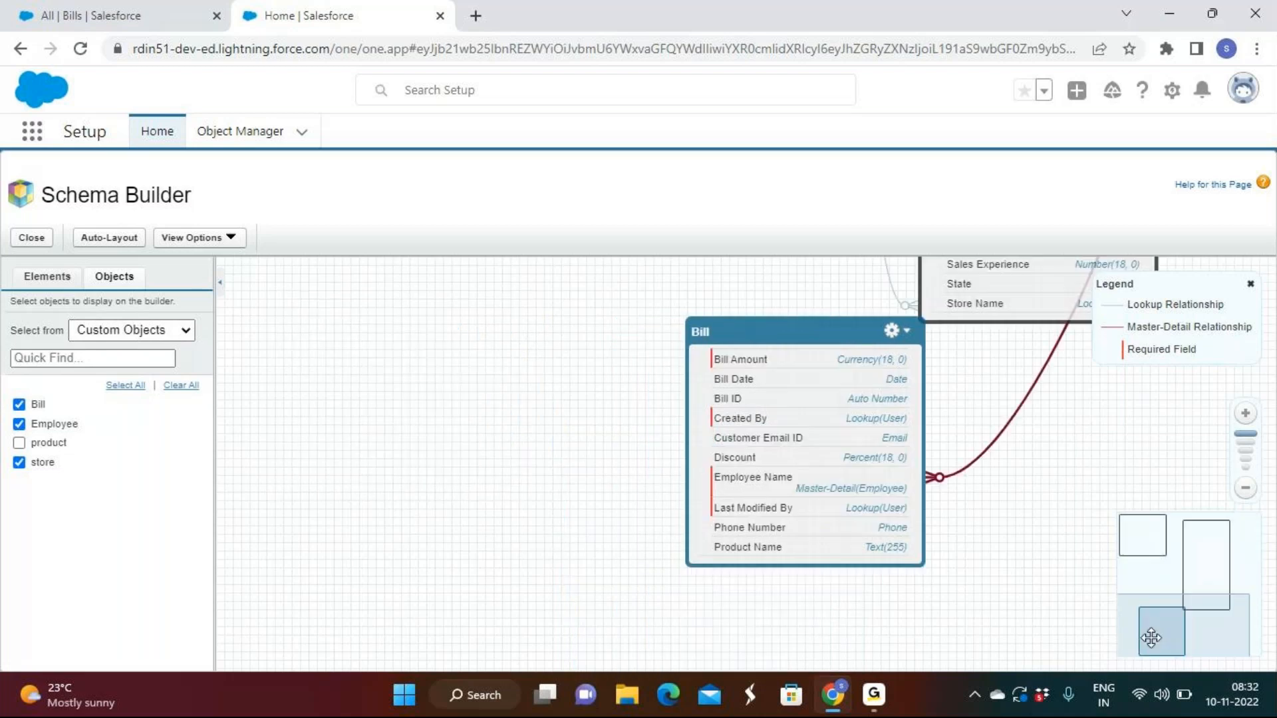
Arrange the store and Employee boxes side by side on the canvas, with store to the left of Employee
{"action": "left_click", "coordinate": [1168, 542]}
{"action": "left_click_drag", "start_coordinate": [618, 409], "coordinate": [359, 424]}
{"action": "left_click_drag", "start_coordinate": [875, 424], "coordinate": [657, 399]}
{"action": "left_click_drag", "start_coordinate": [327, 382], "coordinate": [377, 363]}
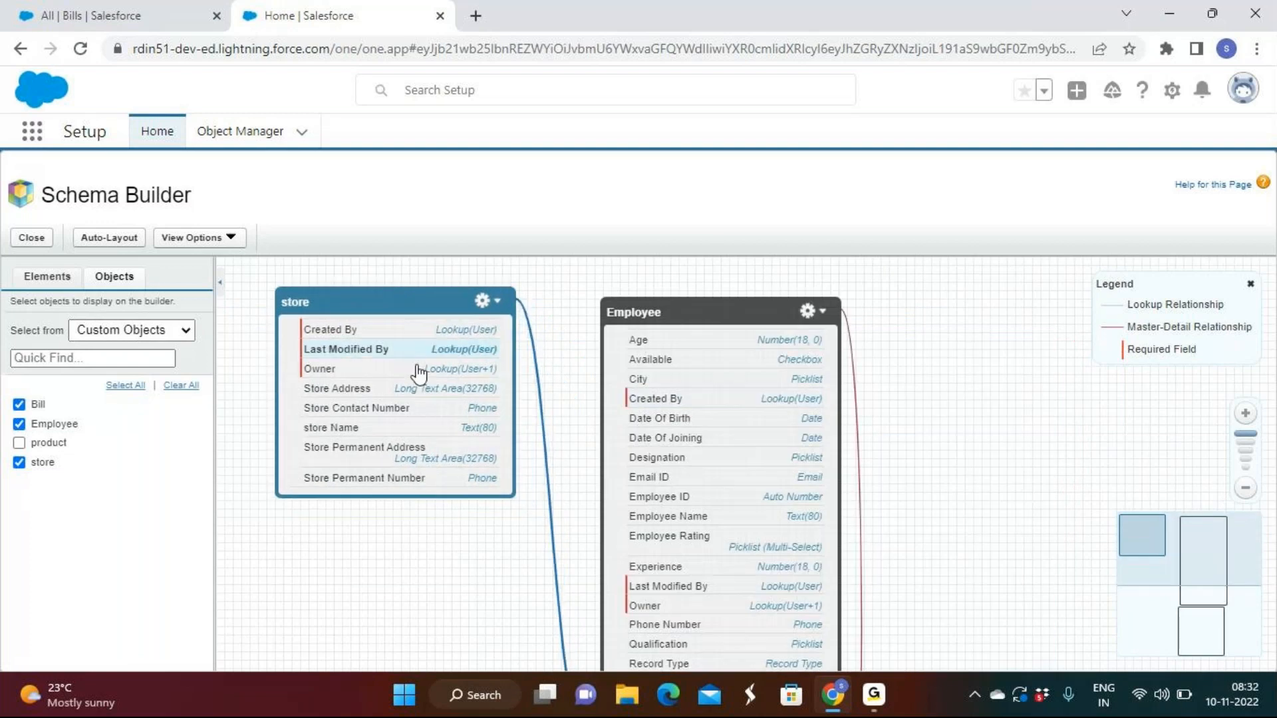
{"action": "left_click", "coordinate": [1245, 489]}
{"action": "left_click", "coordinate": [744, 511]}
{"action": "left_click_drag", "start_coordinate": [743, 511], "coordinate": [728, 434]}
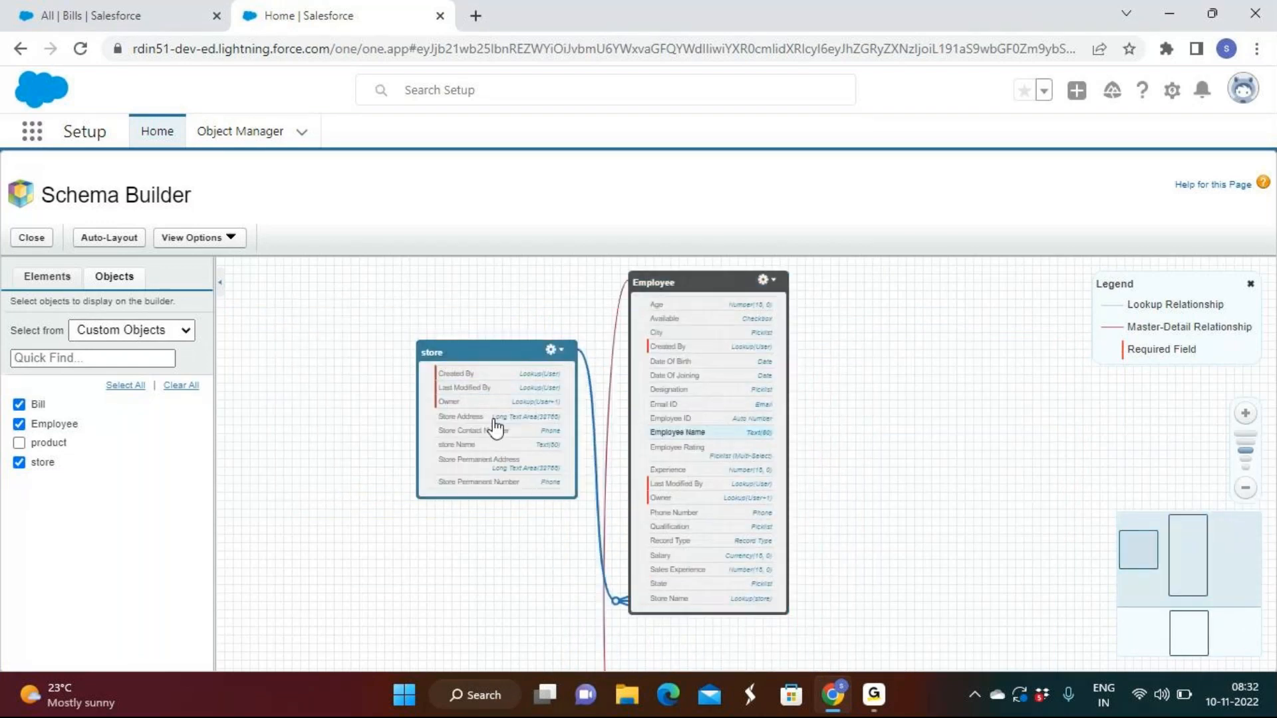
Examine the lookup connection between store and Employee and the master-detail connection from Bill's Employee Name field
{"action": "left_click_drag", "start_coordinate": [490, 422], "coordinate": [440, 406]}
{"action": "left_click", "coordinate": [1251, 416]}
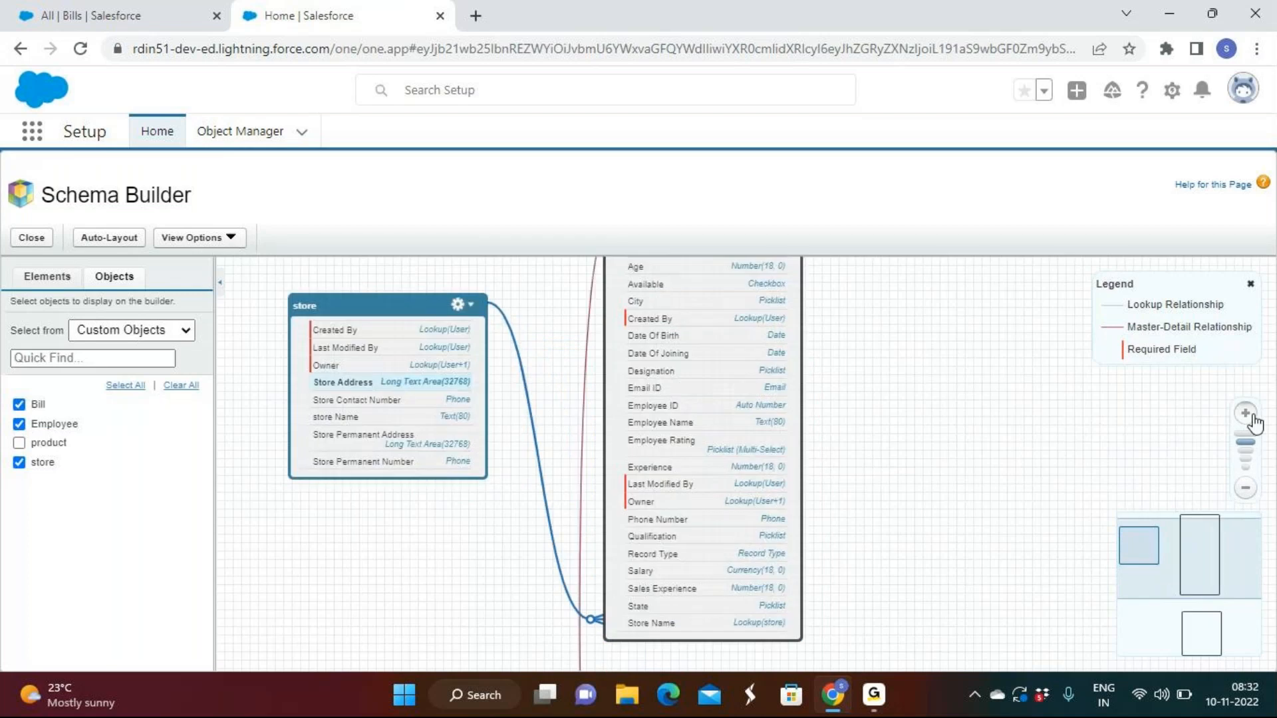
{"action": "left_click", "coordinate": [1251, 416]}
{"action": "left_click_drag", "start_coordinate": [646, 326], "coordinate": [780, 416]}
{"action": "left_click_drag", "start_coordinate": [418, 366], "coordinate": [573, 415]}
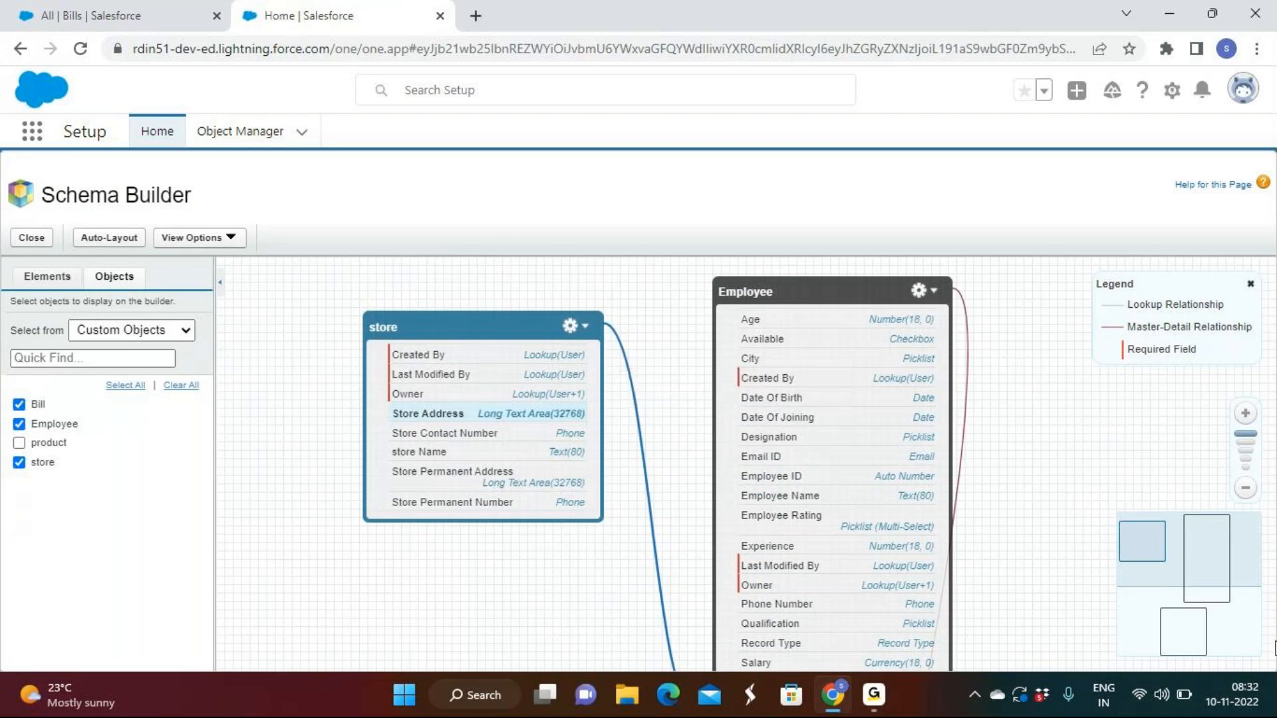
{"action": "left_click", "coordinate": [1196, 597]}
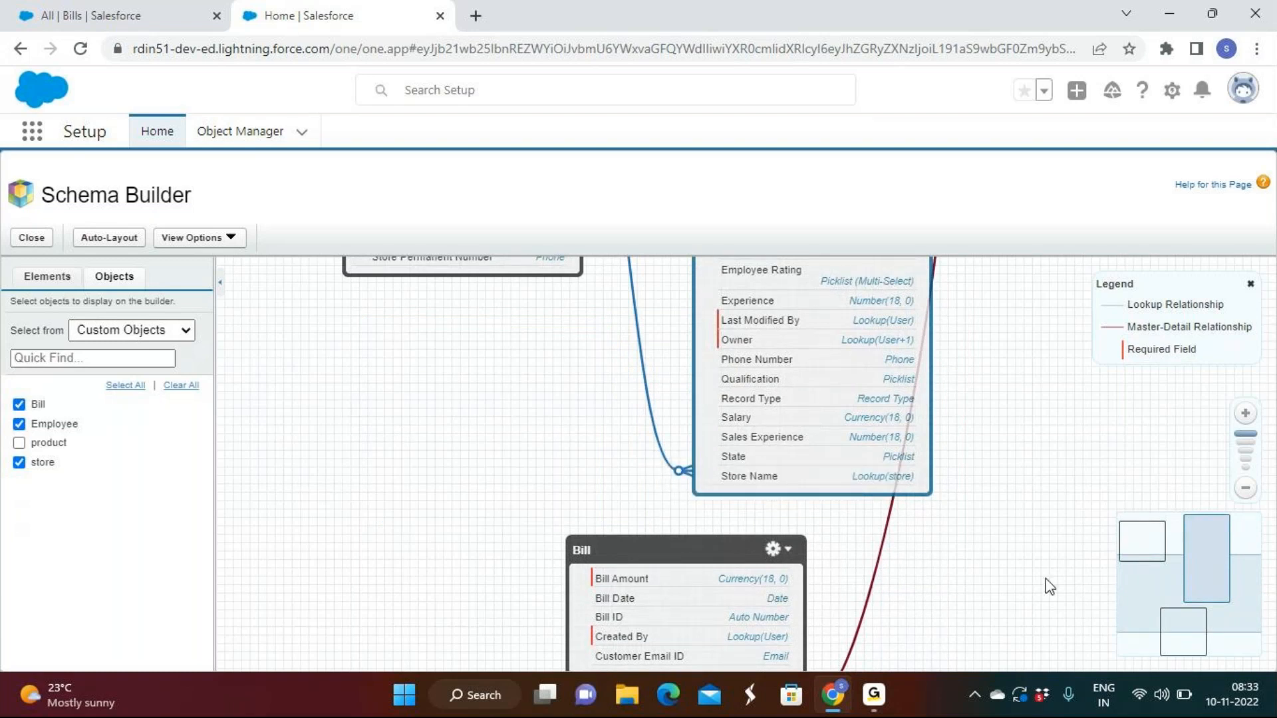
{"action": "left_click", "coordinate": [1187, 643]}
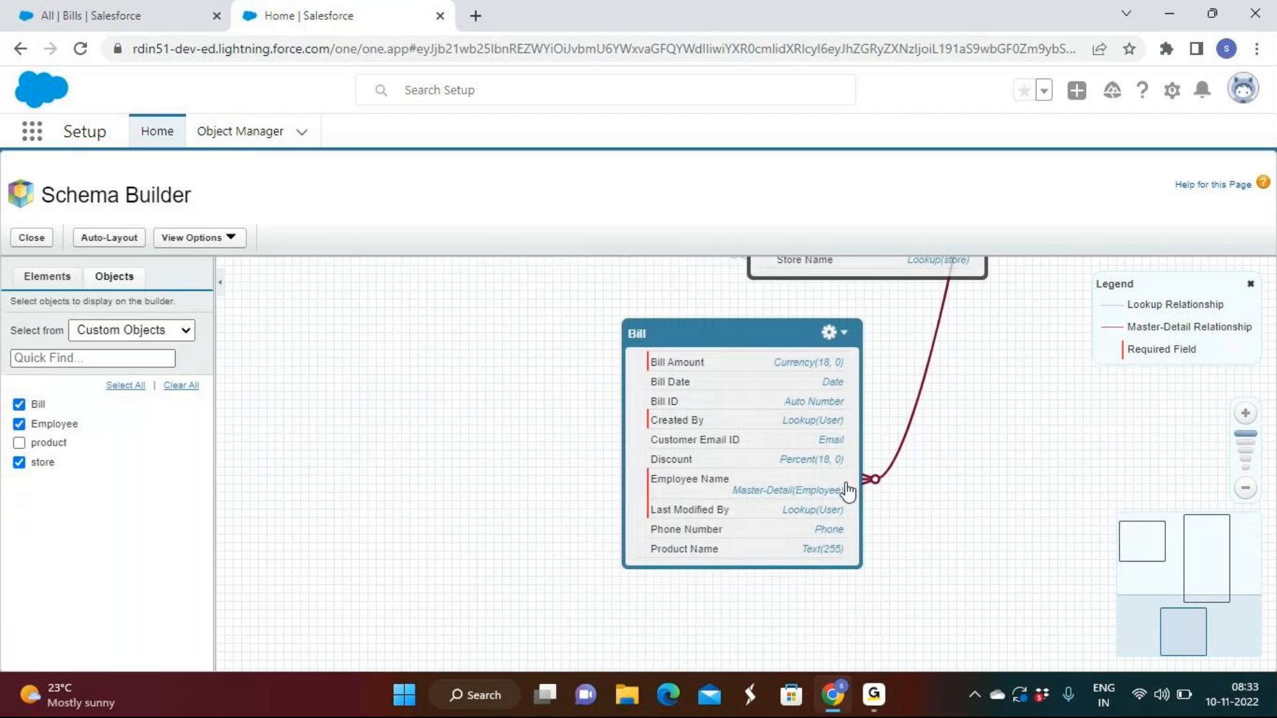
Spread the three boxes apart on the canvas, with Bill between store and Employee so both relationship lines are traceable
{"action": "left_click", "coordinate": [1243, 489]}
{"action": "left_click", "coordinate": [1242, 488]}
{"action": "left_click", "coordinate": [1243, 488]}
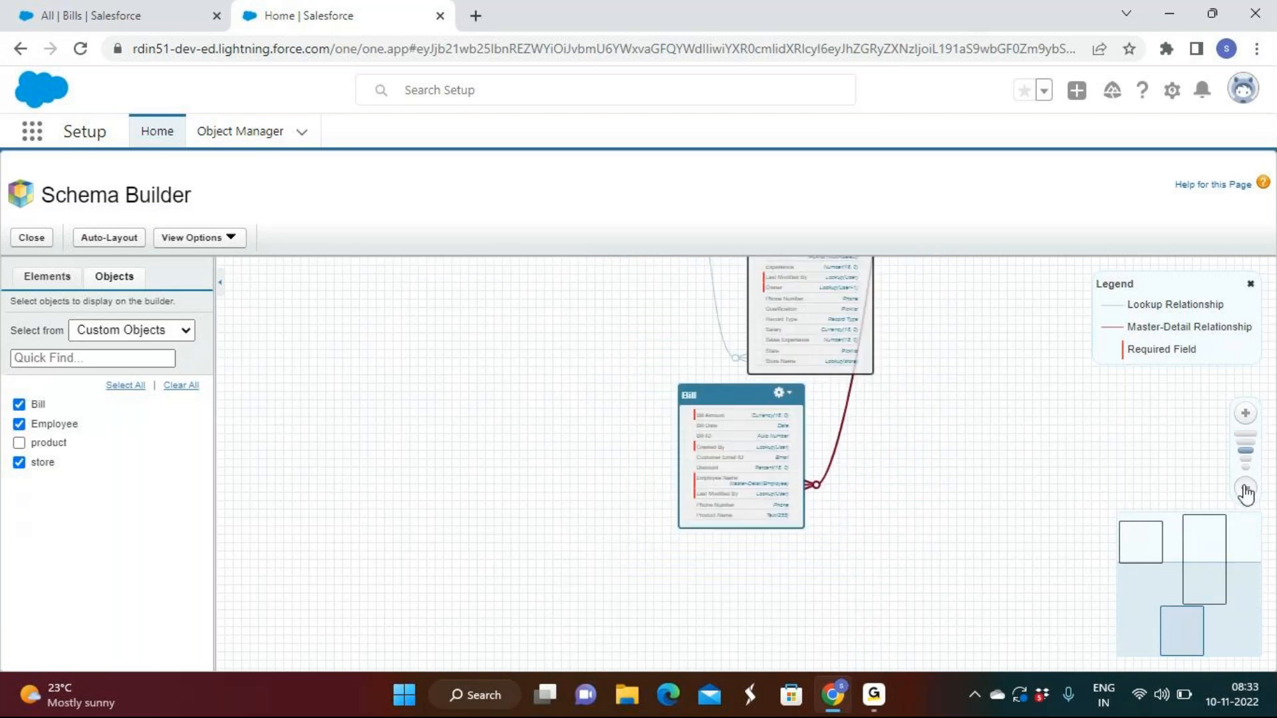
{"action": "left_click_drag", "start_coordinate": [644, 307], "coordinate": [442, 437]}
{"action": "left_click_drag", "start_coordinate": [756, 497], "coordinate": [612, 493]}
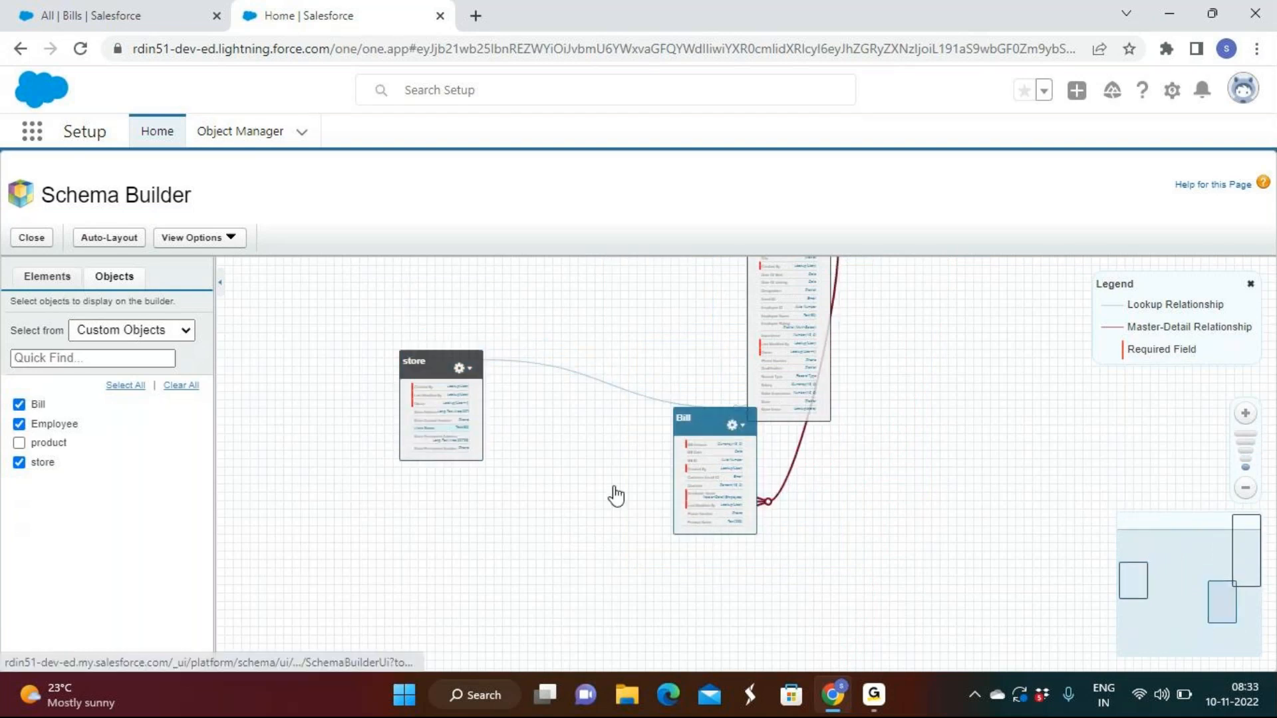
{"action": "left_click_drag", "start_coordinate": [788, 368], "coordinate": [913, 439]}
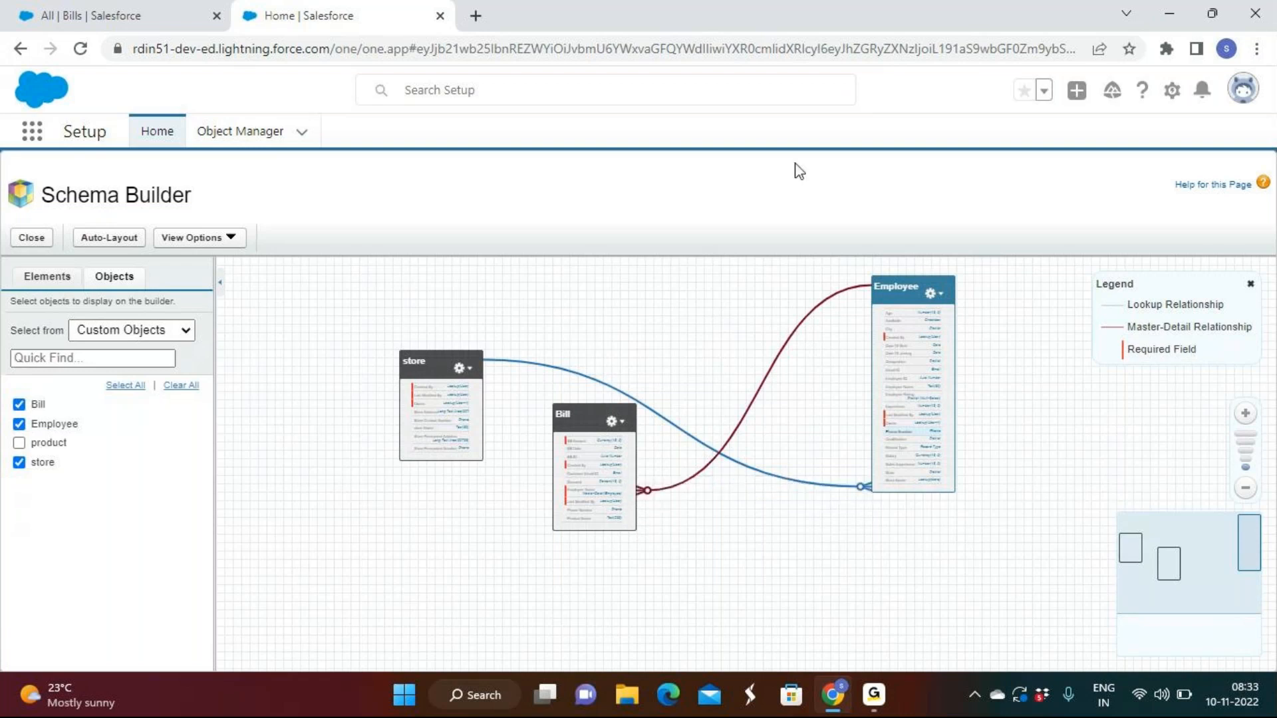
{"action": "left_click", "coordinate": [1245, 413]}
{"action": "left_click", "coordinate": [1244, 413]}
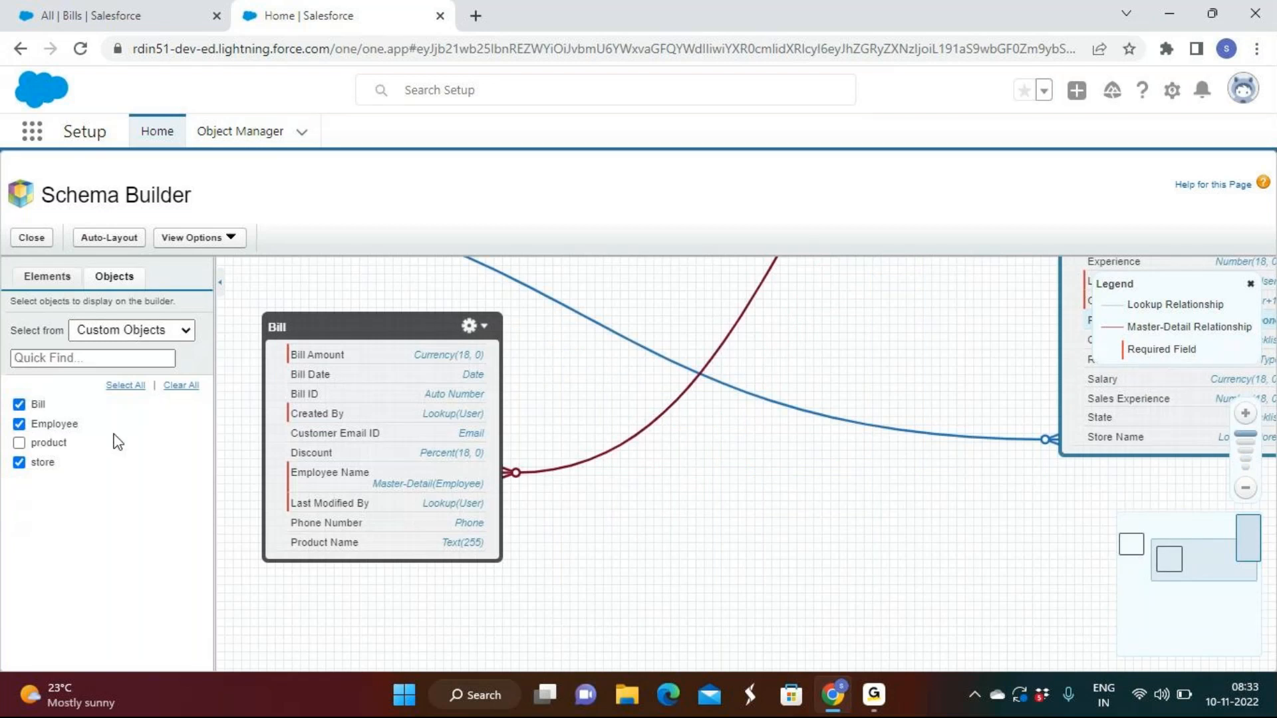
Add every object from the All Objects list to the canvas and examine the relationships across the whole schema
{"action": "left_click", "coordinate": [123, 330]}
{"action": "left_click", "coordinate": [120, 351]}
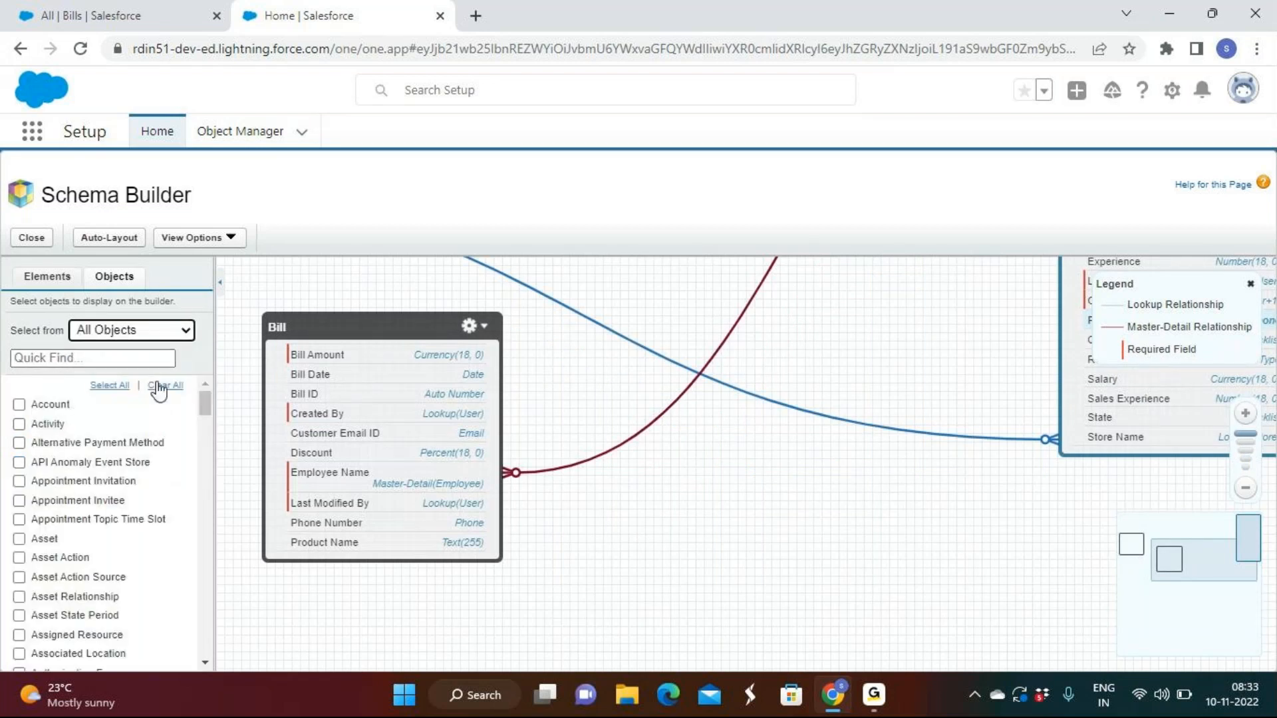
{"action": "left_click", "coordinate": [108, 386]}
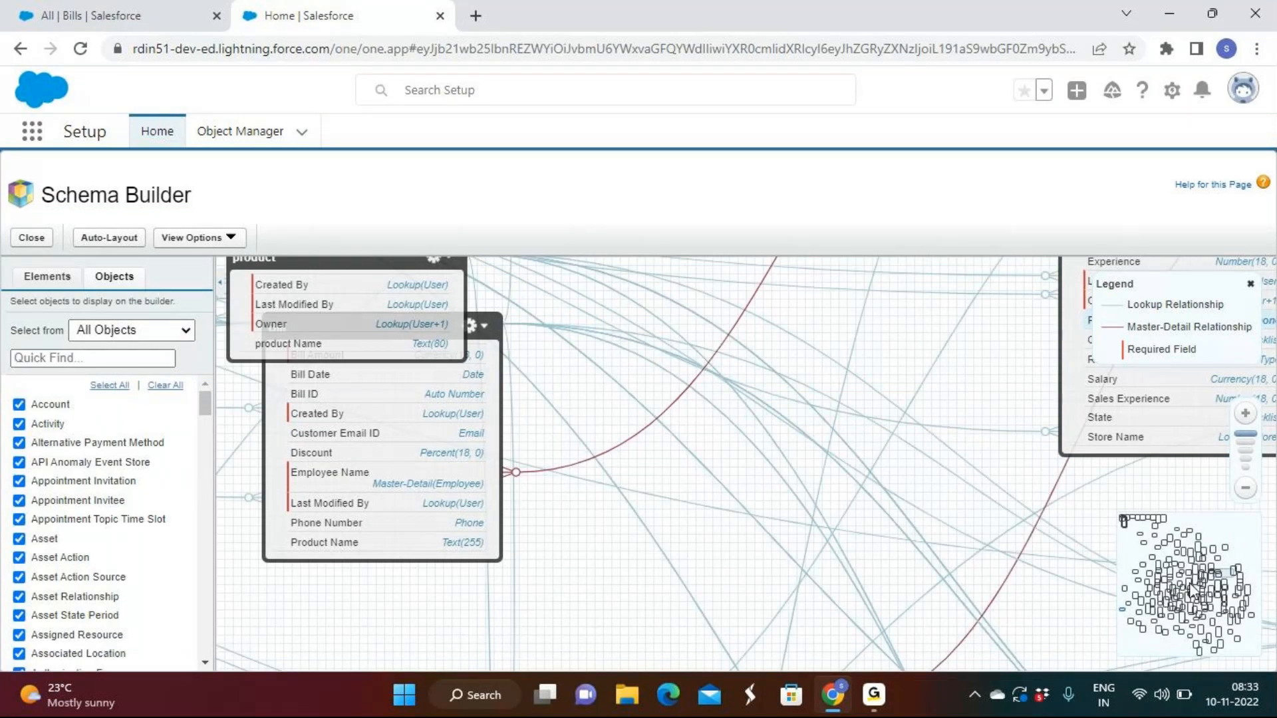
{"action": "left_click", "coordinate": [1189, 582]}
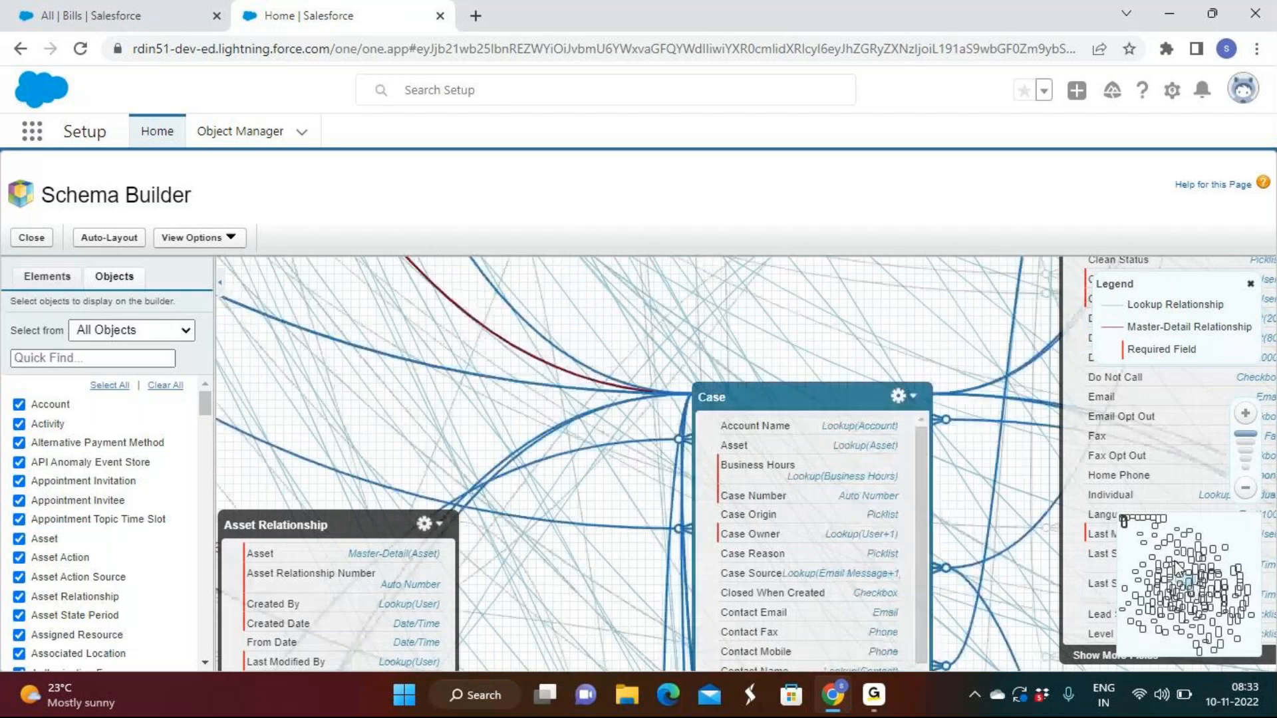
{"action": "left_click", "coordinate": [1167, 595]}
{"action": "left_click", "coordinate": [1186, 594]}
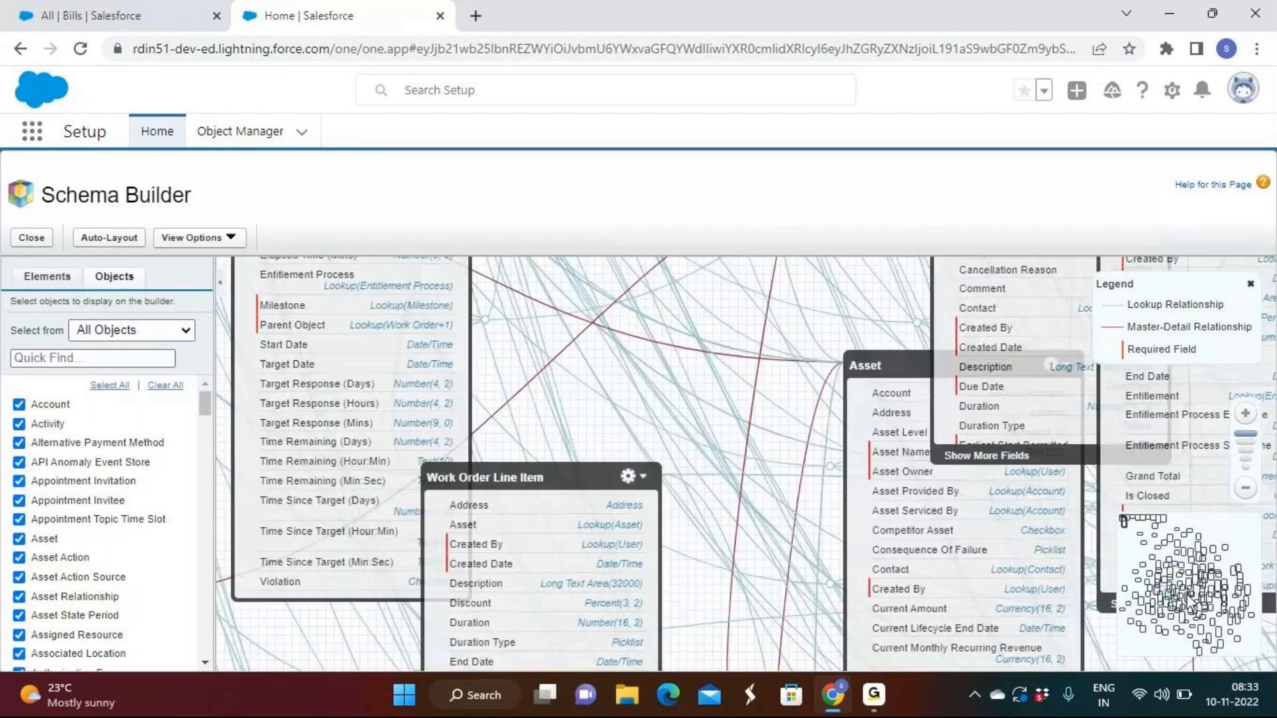
{"action": "left_click", "coordinate": [1189, 600]}
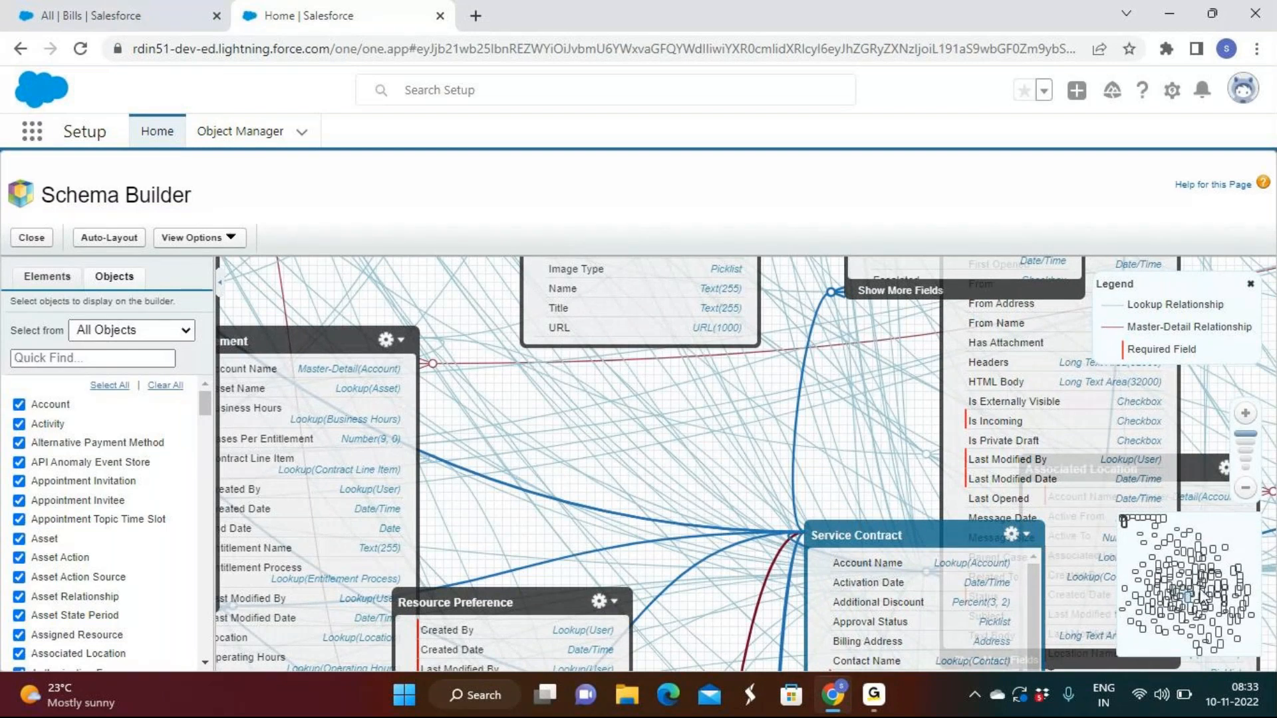
{"action": "left_click", "coordinate": [1202, 594]}
{"action": "left_click", "coordinate": [1202, 580]}
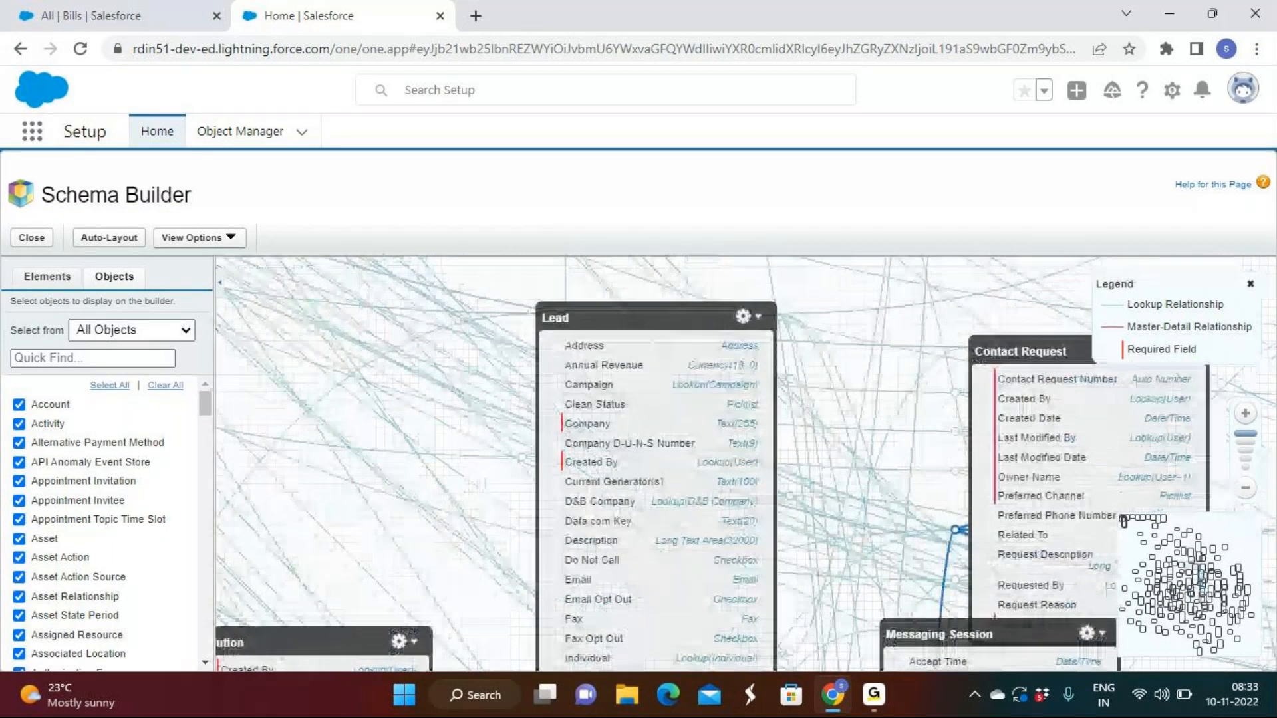
Clear all objects from the canvas and show the elements available for building new objects and fields
{"action": "left_click", "coordinate": [165, 385]}
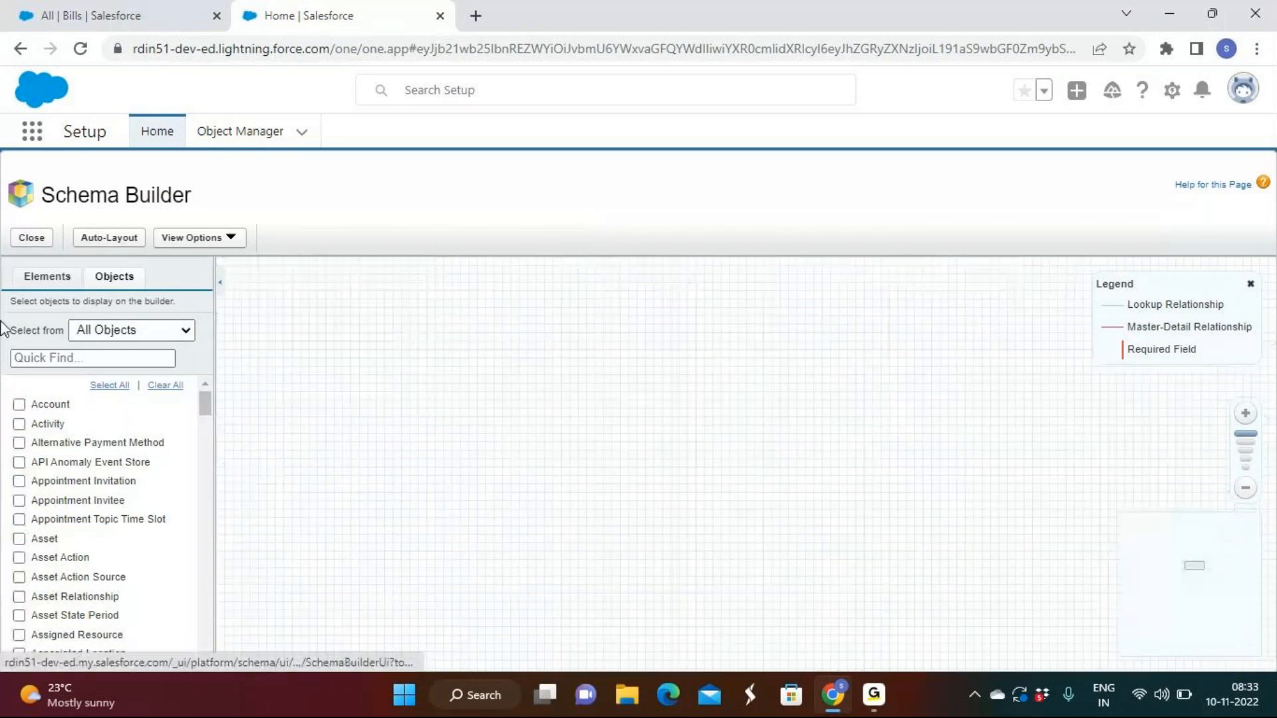
{"action": "left_click", "coordinate": [62, 282]}
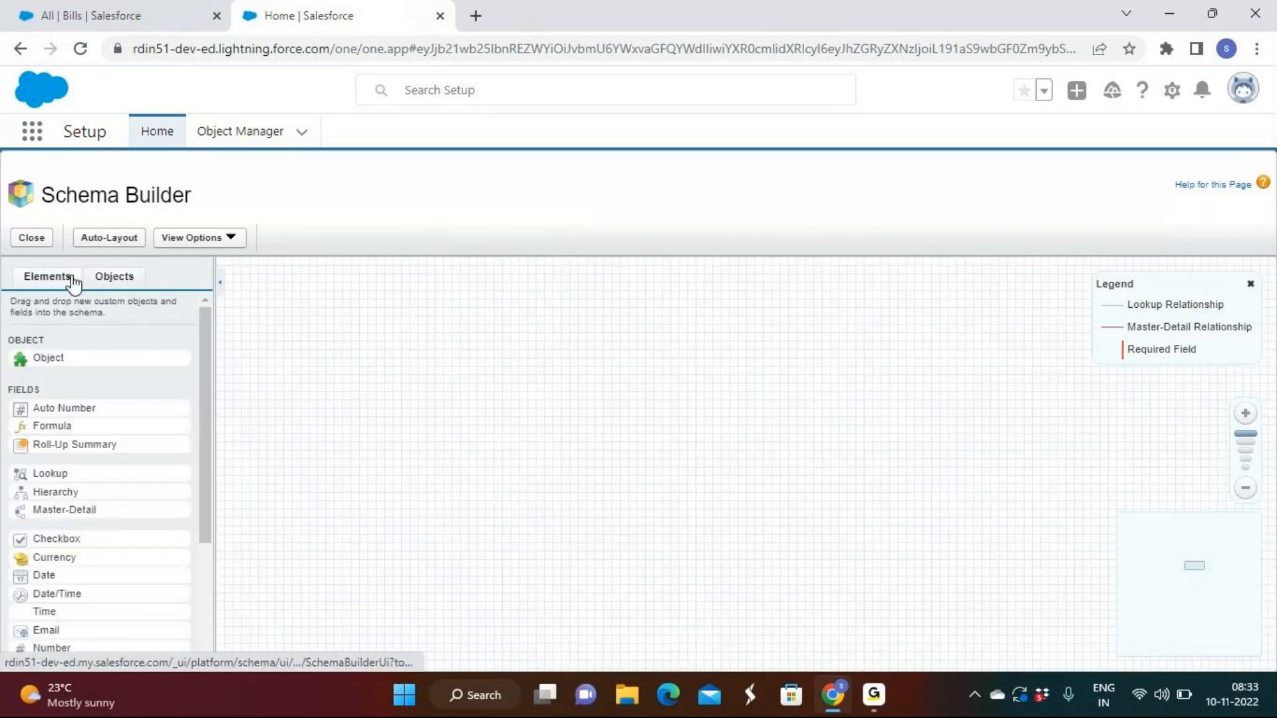
{"action": "left_click", "coordinate": [104, 280]}
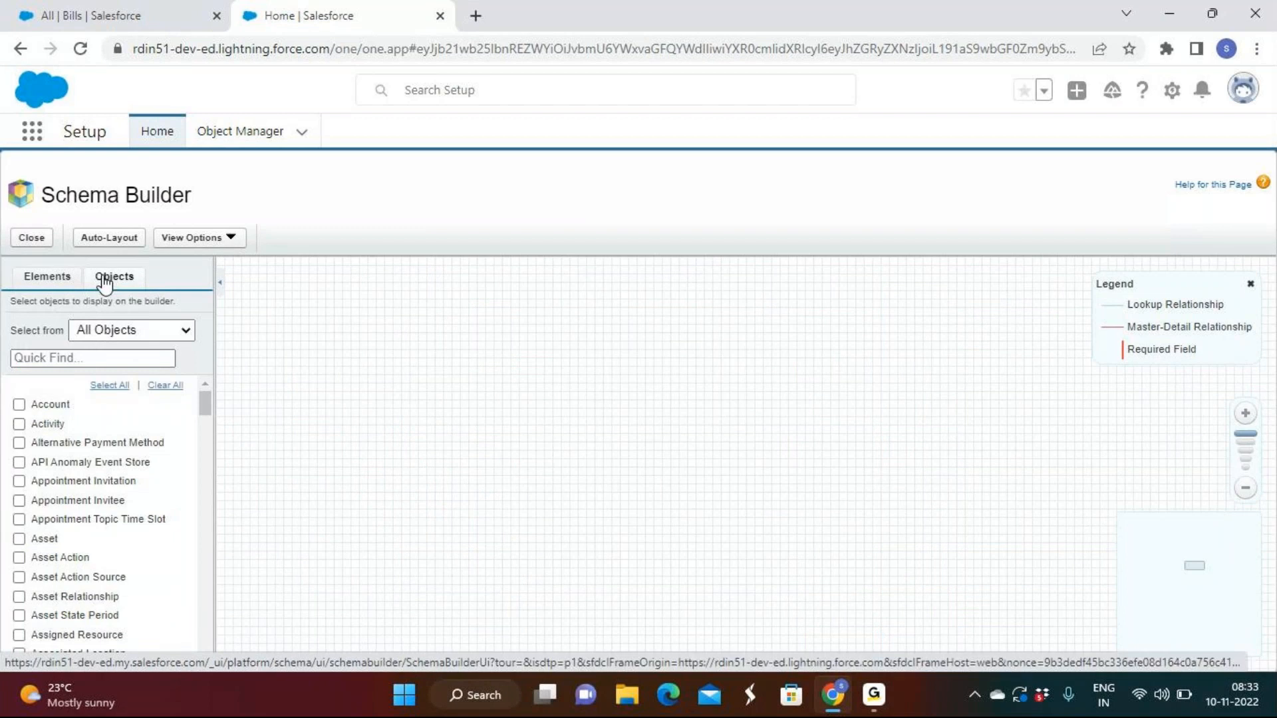
{"action": "left_click", "coordinate": [35, 283]}
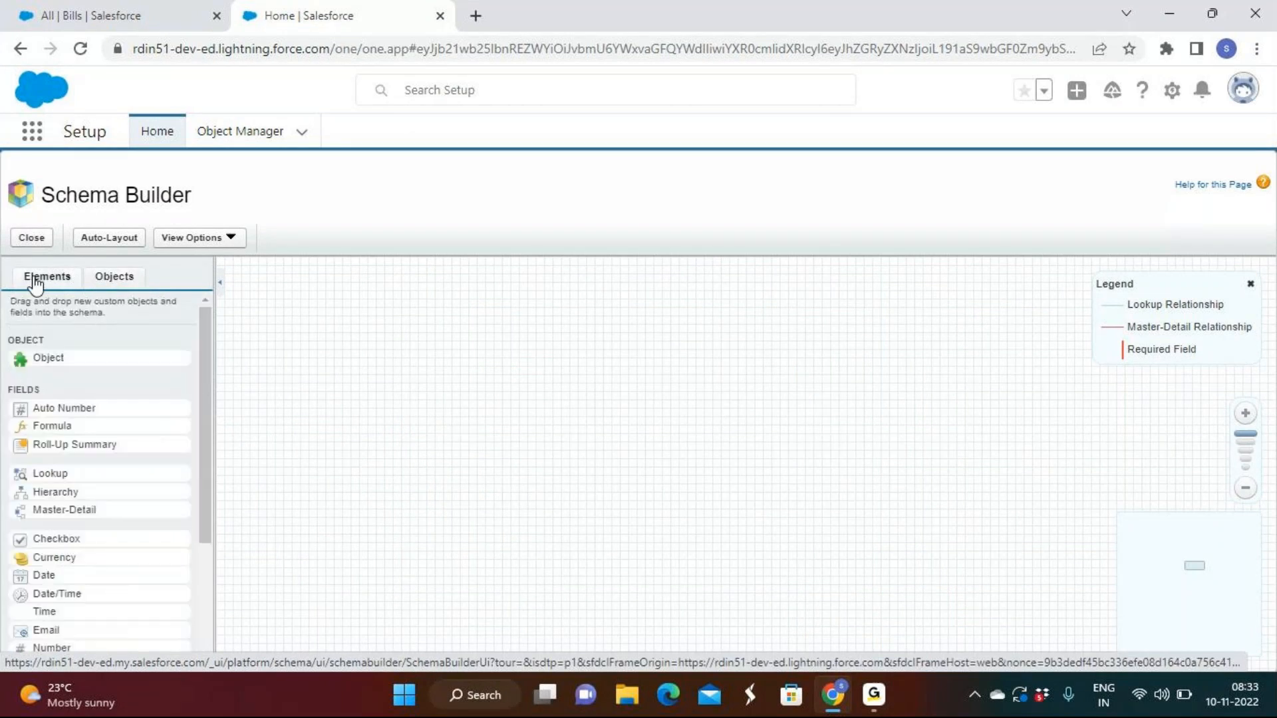
Create a new custom object labelled Sample on the empty canvas, fill in its plural label, and save it
{"action": "left_click_drag", "start_coordinate": [72, 353], "coordinate": [516, 386]}
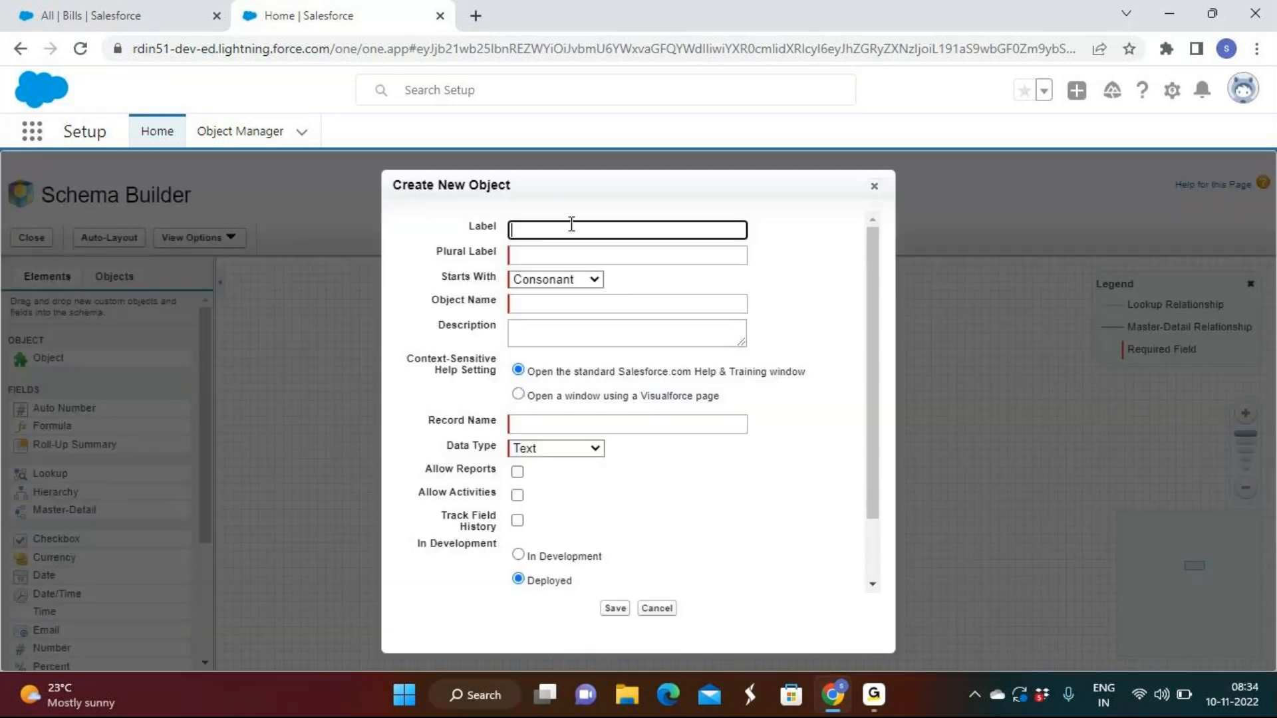
{"action": "left_click", "coordinate": [572, 226]}
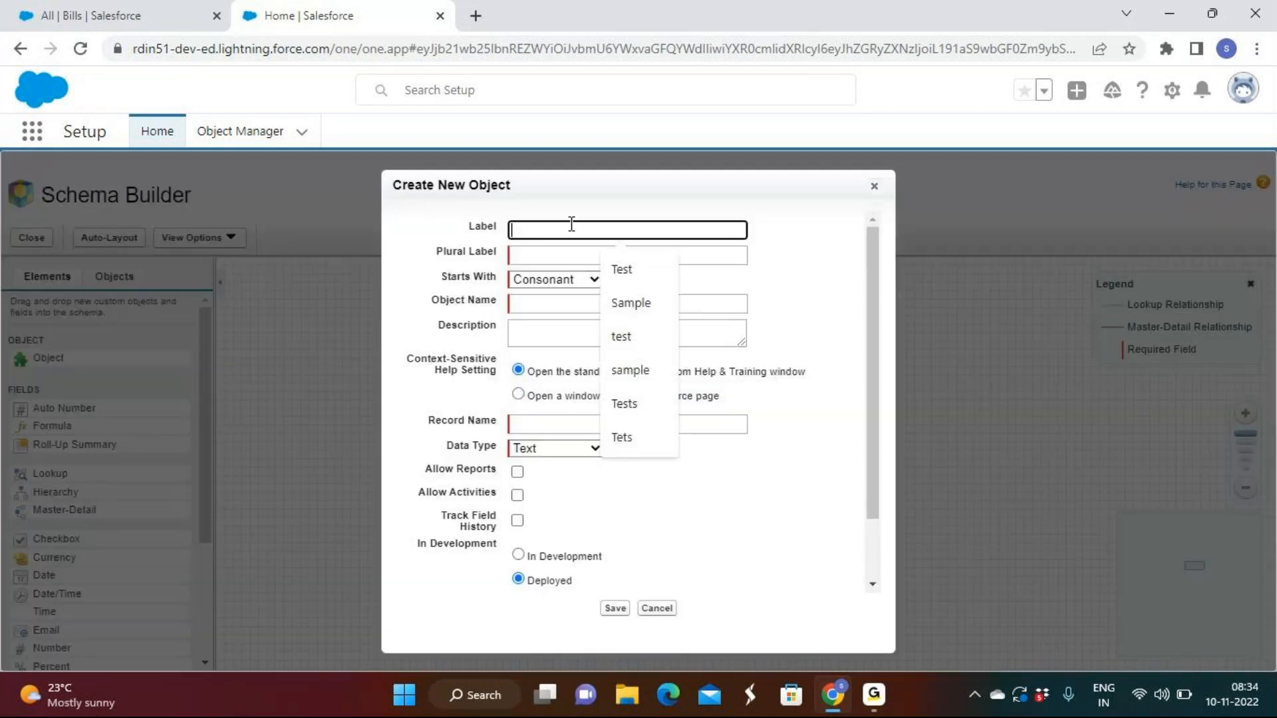
{"action": "left_click", "coordinate": [630, 304]}
{"action": "left_click", "coordinate": [684, 257]}
{"action": "left_click", "coordinate": [631, 325]}
{"action": "left_click", "coordinate": [615, 608]}
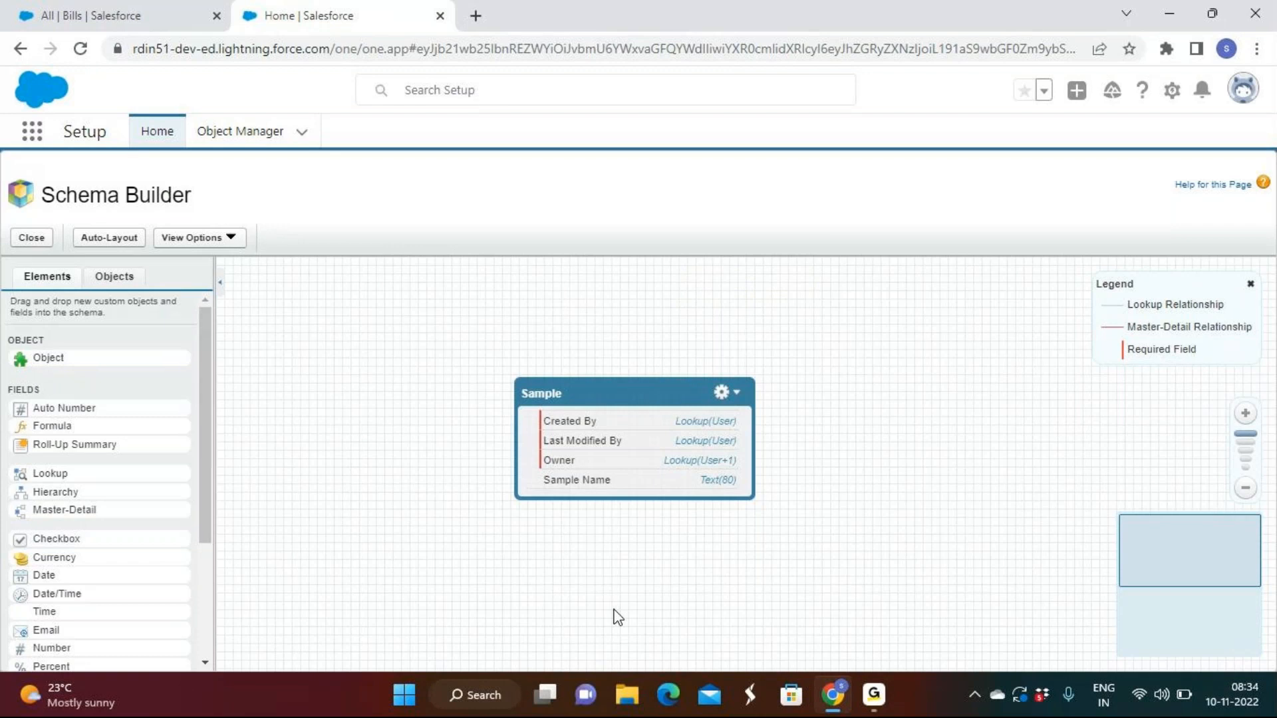
Add an Email field labelled Test to the Sample object and save it
{"action": "scroll", "coordinate": [100, 593], "scroll_direction": "down", "scroll_amount": 3}
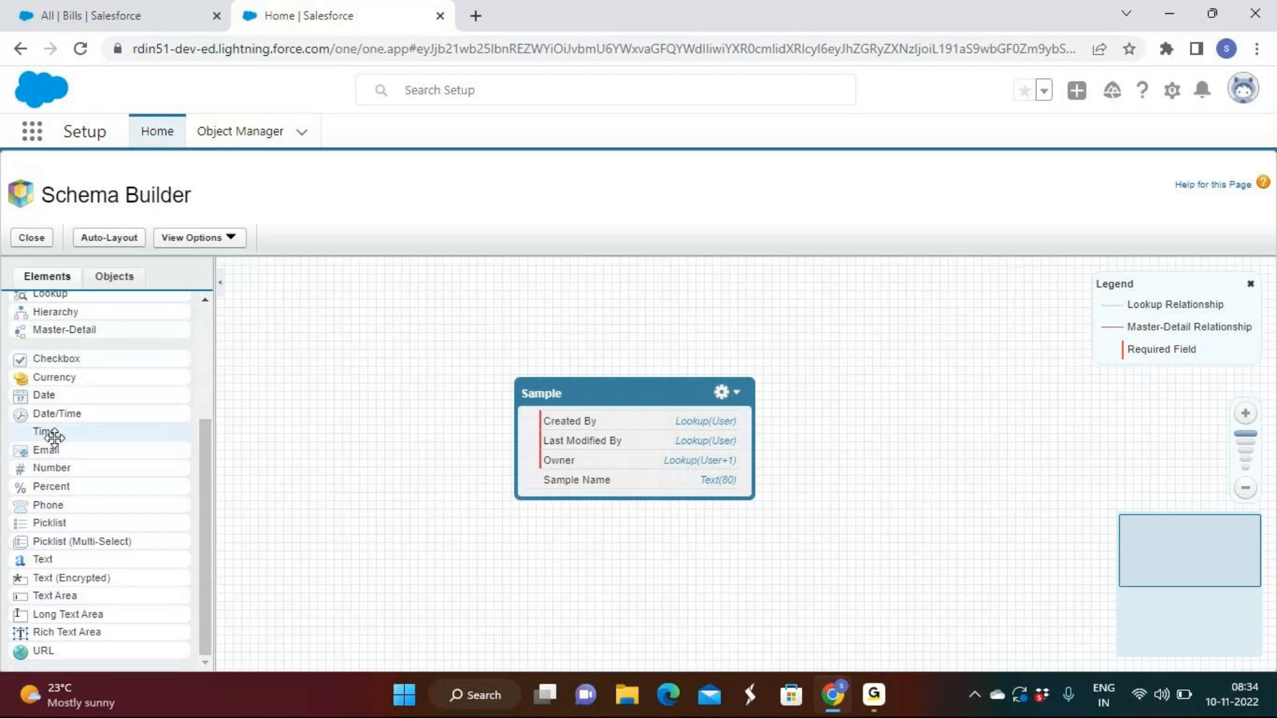
{"action": "left_click_drag", "start_coordinate": [46, 452], "coordinate": [648, 461]}
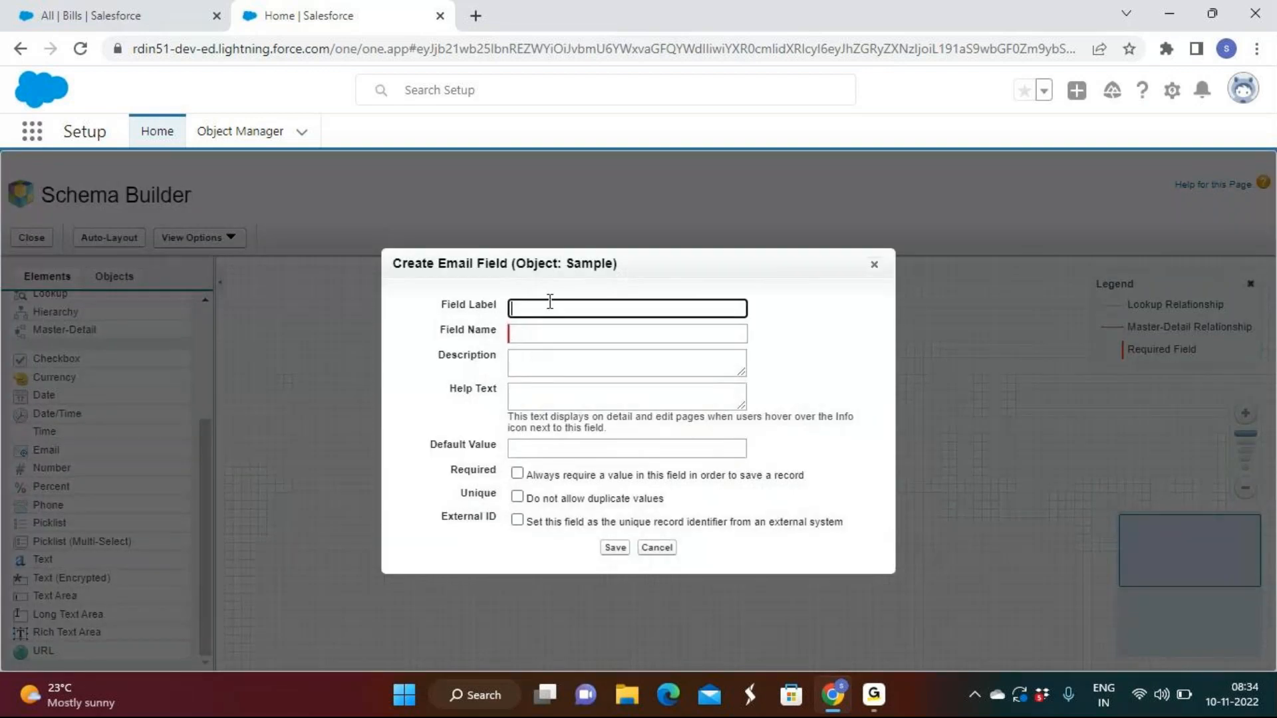
{"action": "left_click", "coordinate": [550, 296]}
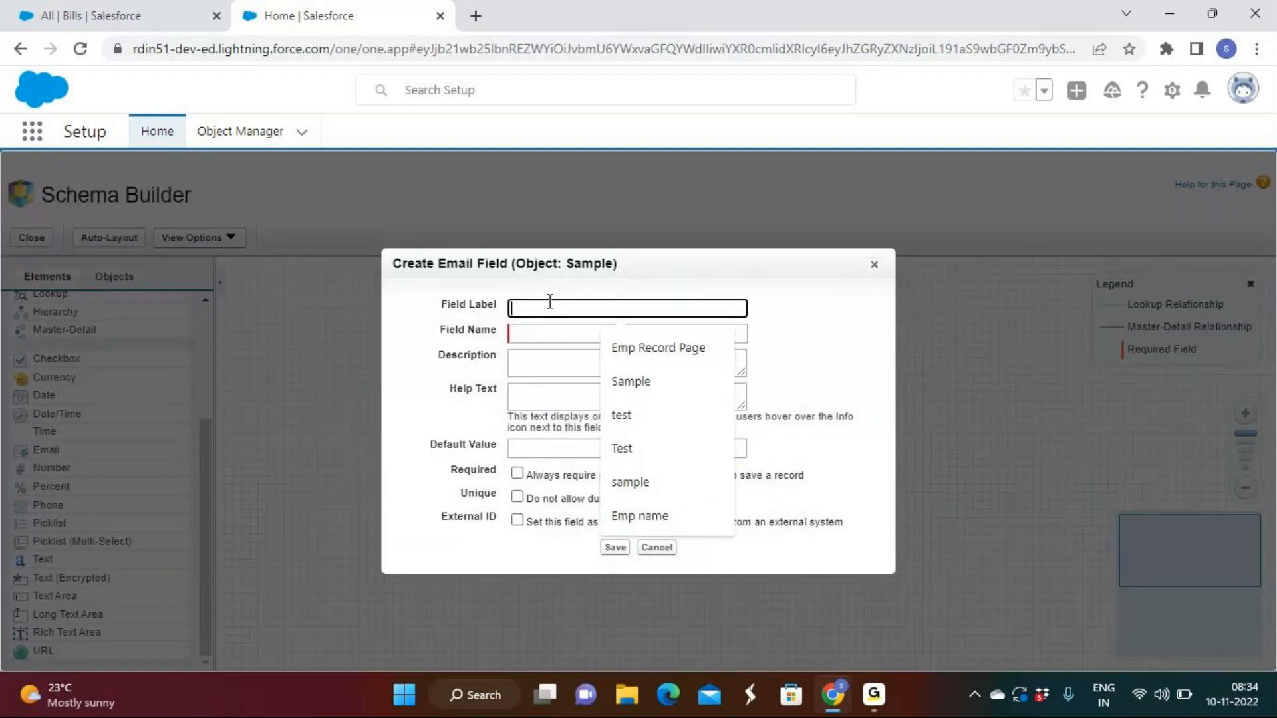
{"action": "left_click", "coordinate": [628, 448]}
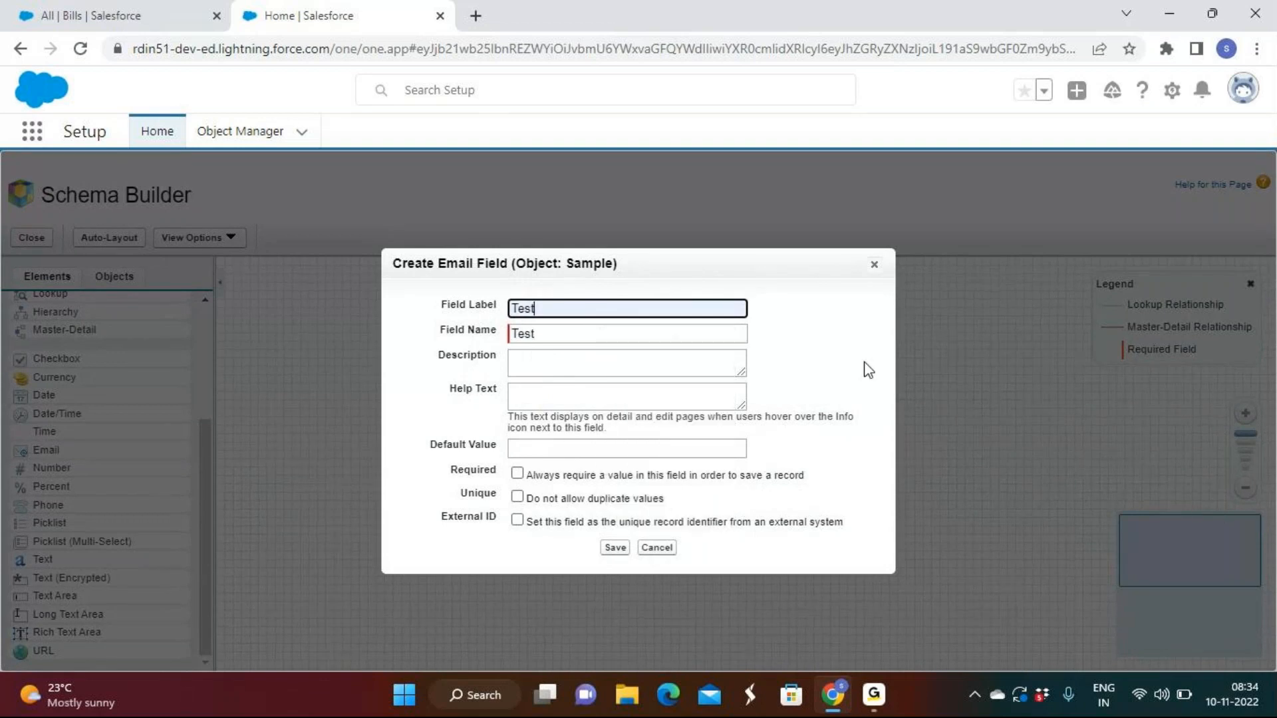
{"action": "left_click", "coordinate": [615, 548]}
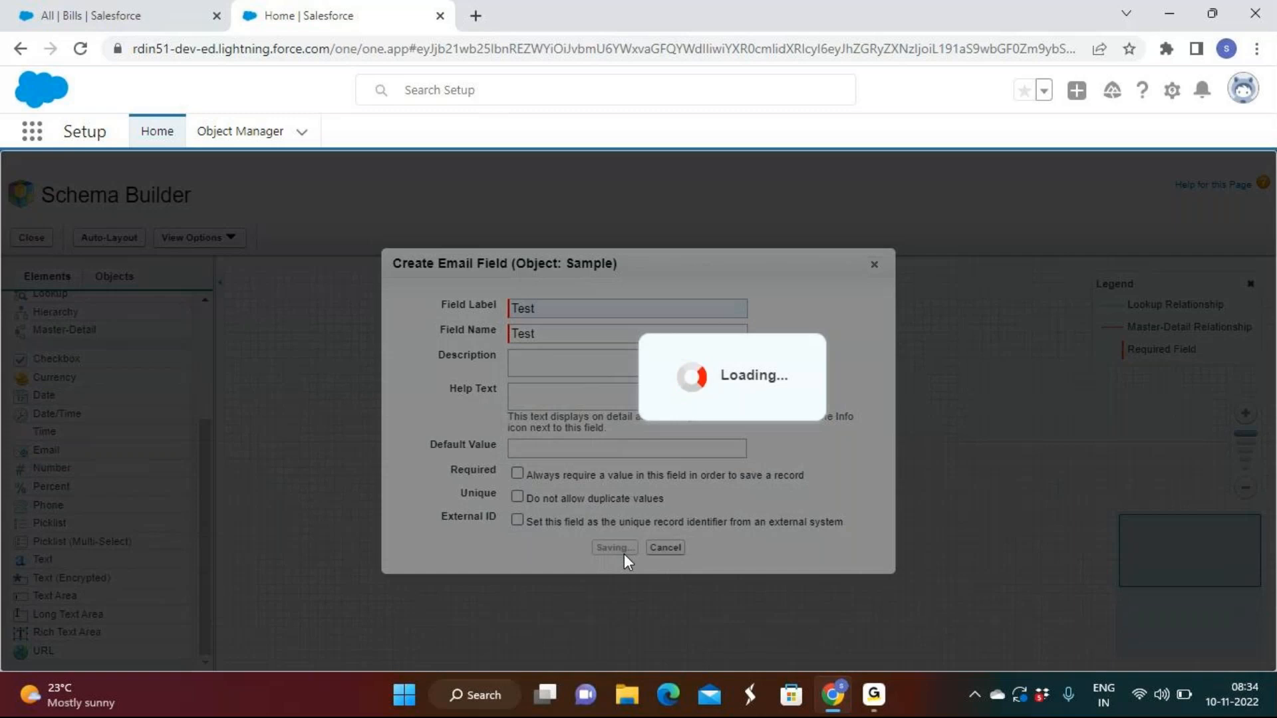
Examine the lookup field form for the Sample object and its Related To choices, leaving without saving
{"action": "scroll", "coordinate": [77, 473], "scroll_direction": "up", "scroll_amount": 3}
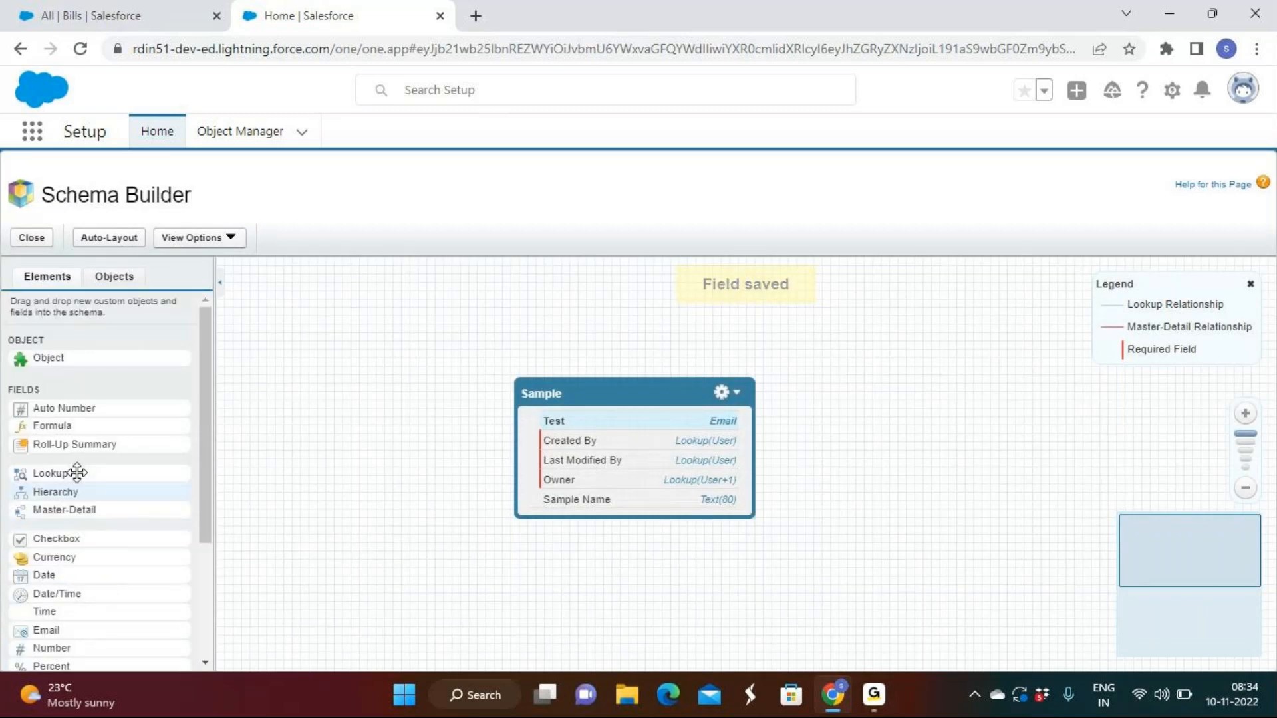
{"action": "left_click_drag", "start_coordinate": [78, 474], "coordinate": [604, 437]}
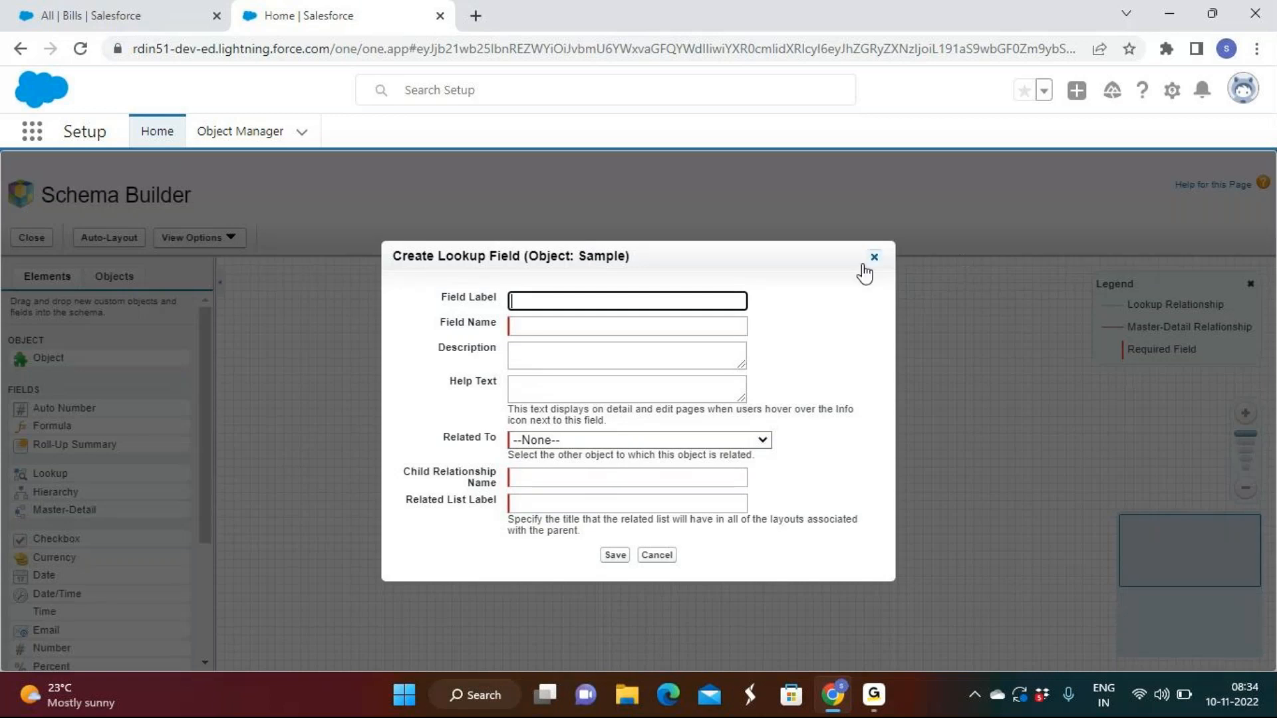
{"action": "left_click", "coordinate": [533, 440]}
{"action": "scroll", "coordinate": [618, 329], "scroll_direction": "down", "scroll_amount": 15}
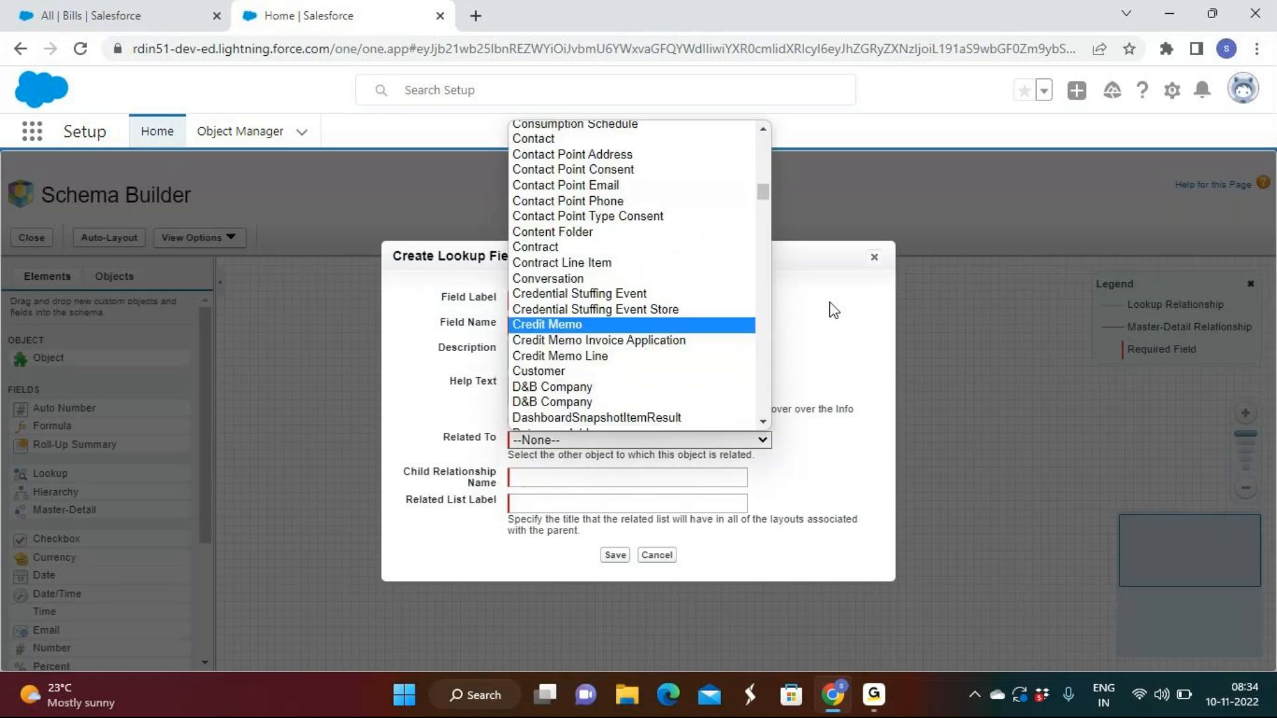
{"action": "left_click", "coordinate": [874, 258]}
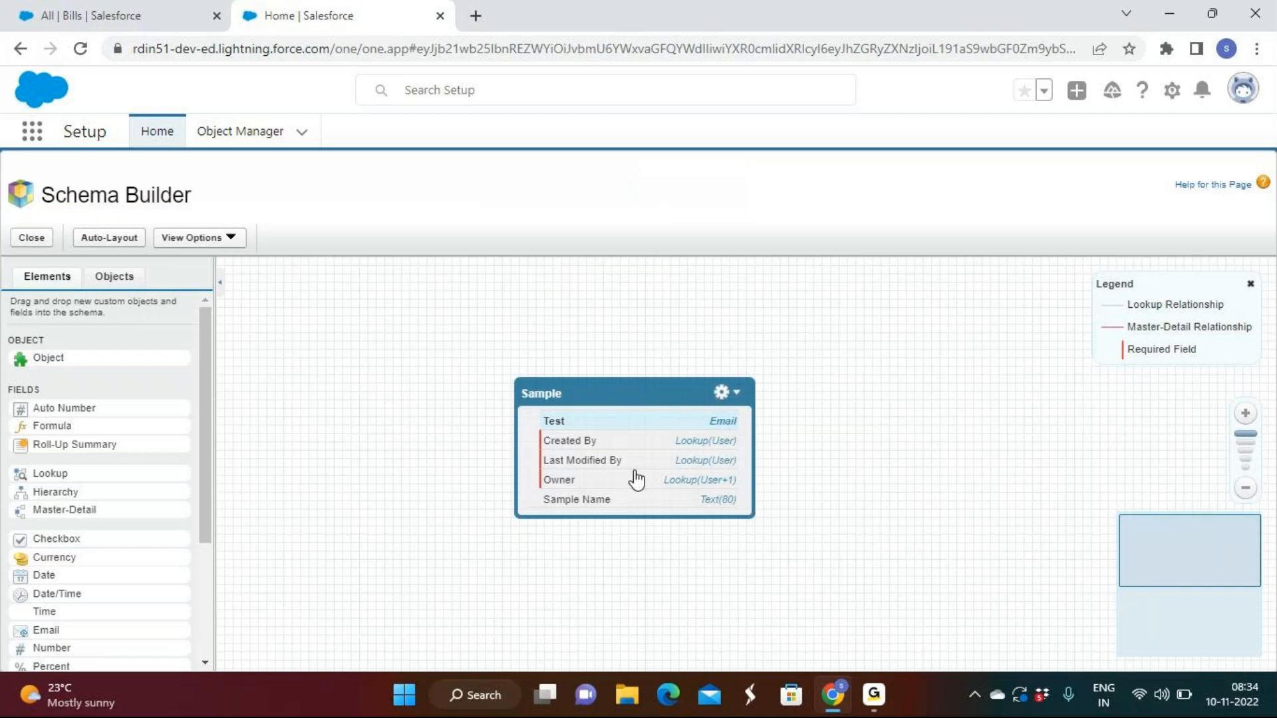
View the field permissions by profile for the Test field on Sample, and leave them without saving
{"action": "right_click", "coordinate": [629, 426]}
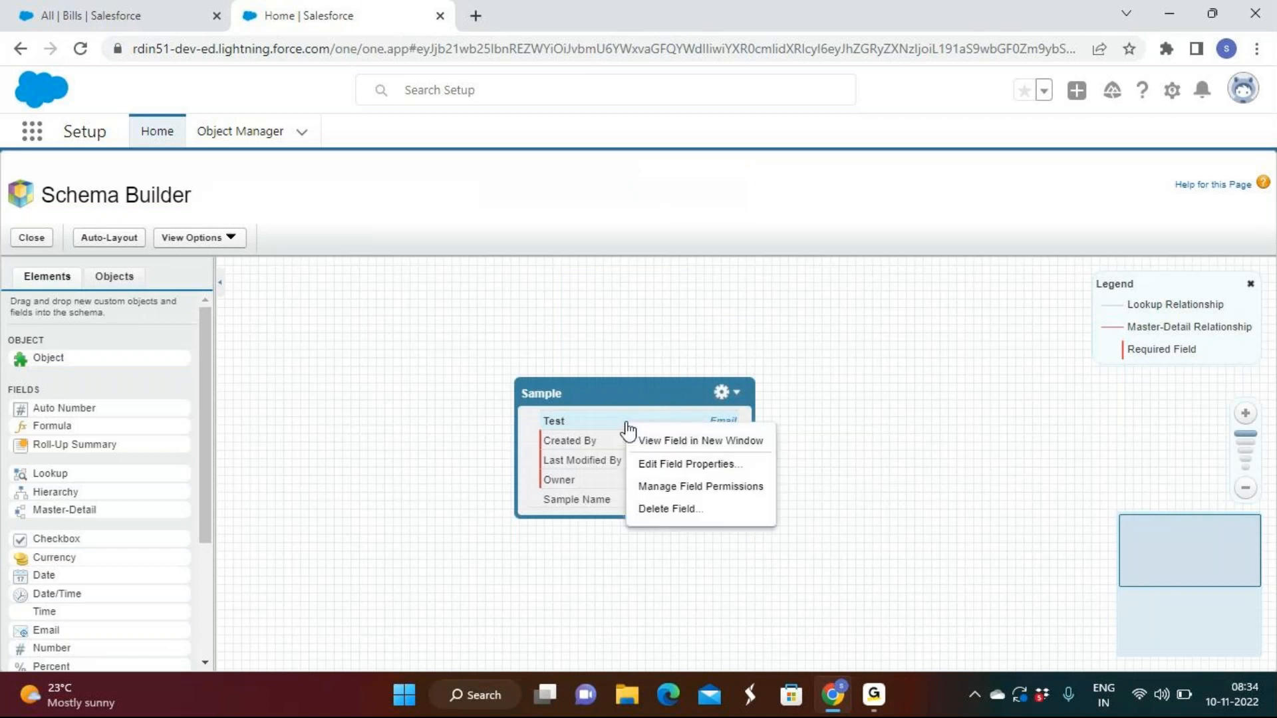
{"action": "left_click", "coordinate": [681, 505]}
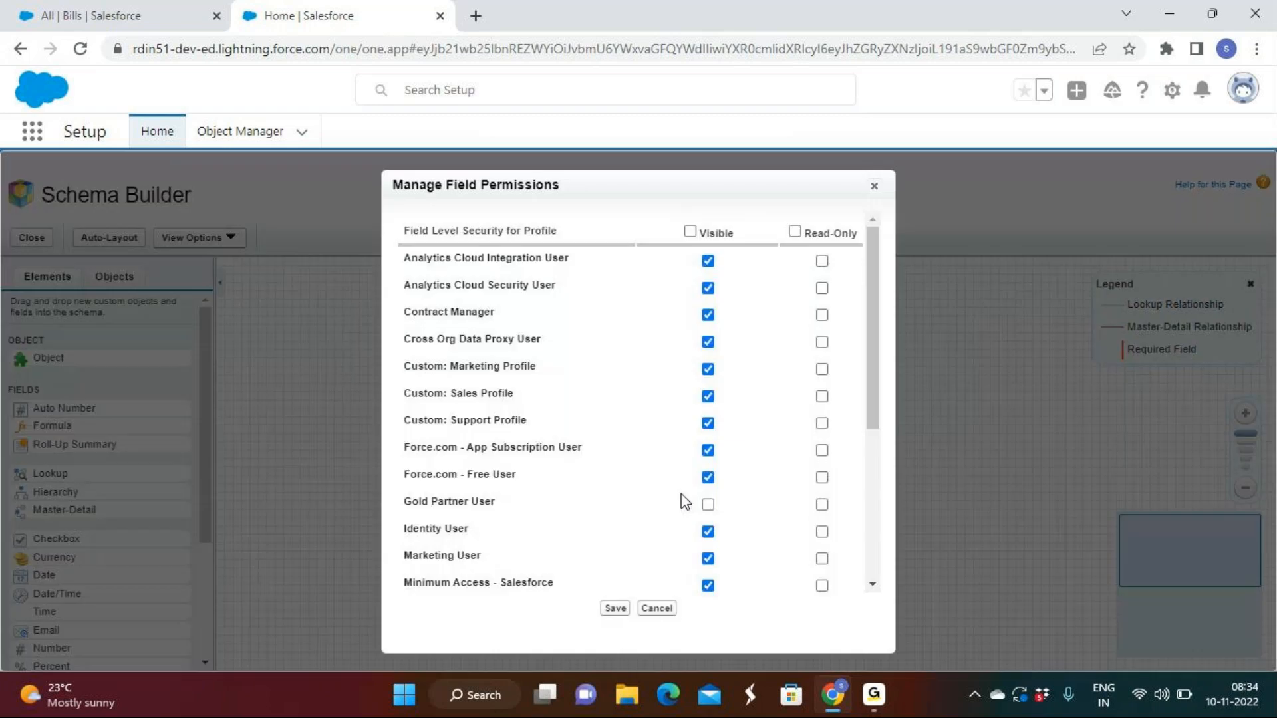
{"action": "left_click", "coordinate": [873, 187]}
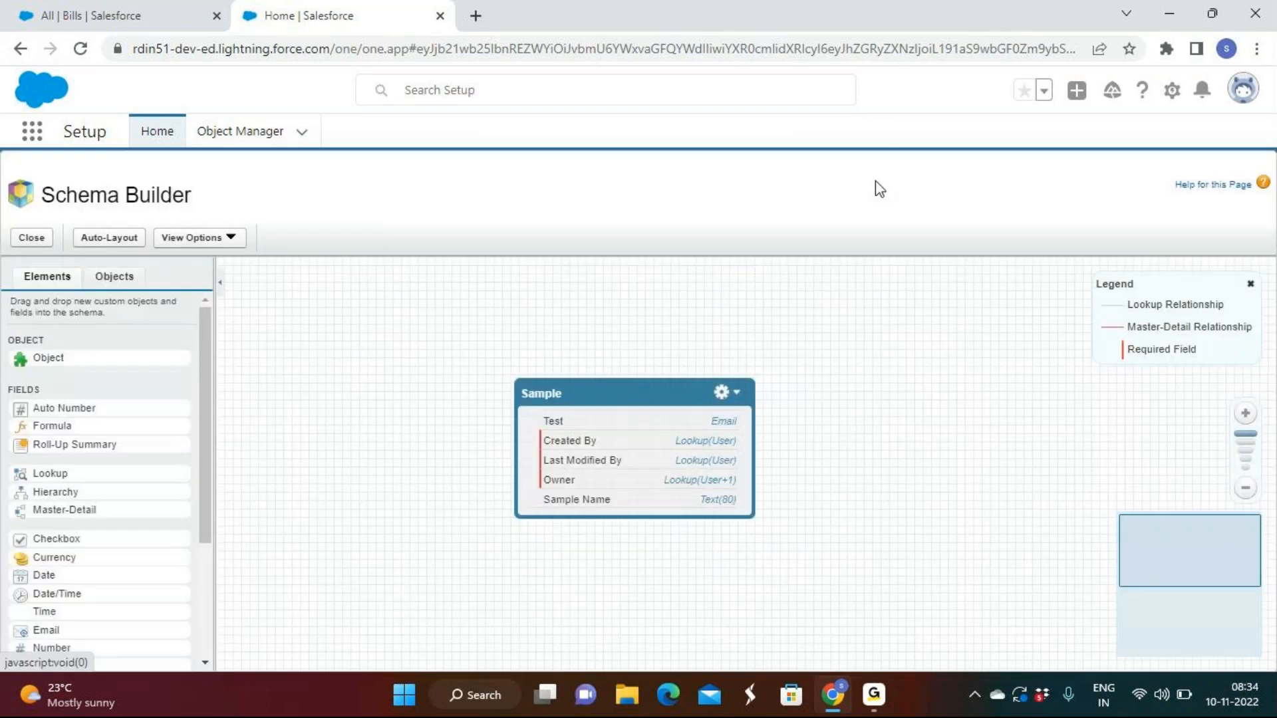
Delete the Sample object and confirm its deletion
{"action": "left_click", "coordinate": [736, 398]}
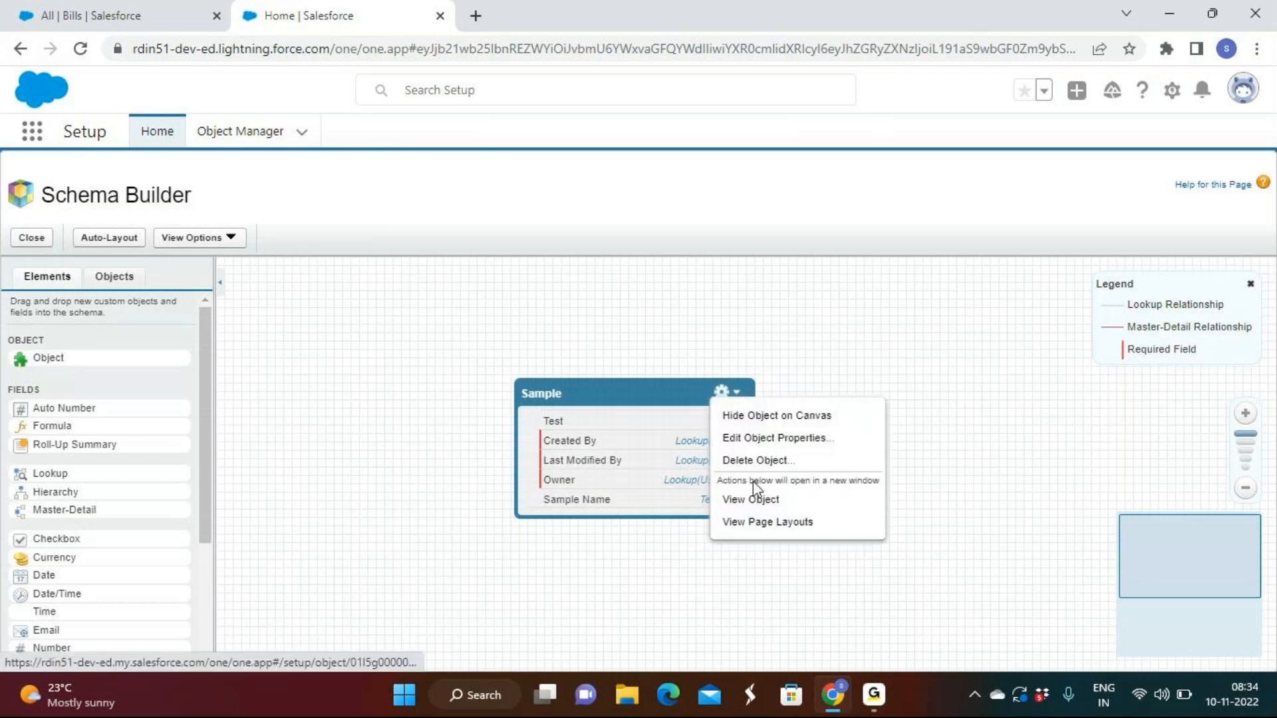
{"action": "left_click", "coordinate": [755, 459]}
{"action": "left_click", "coordinate": [600, 549]}
{"action": "left_click", "coordinate": [595, 574]}
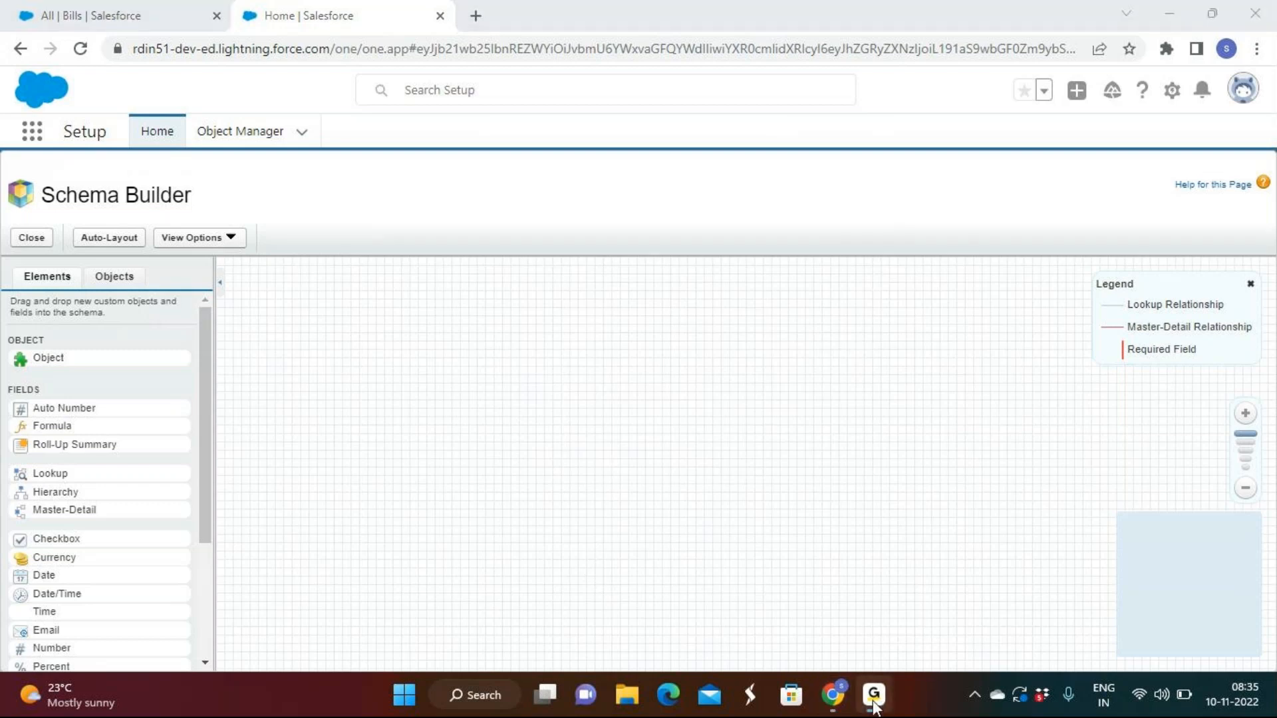
{"action": "left_click", "coordinate": [873, 701]}
{"action": "left_click", "coordinate": [873, 705]}
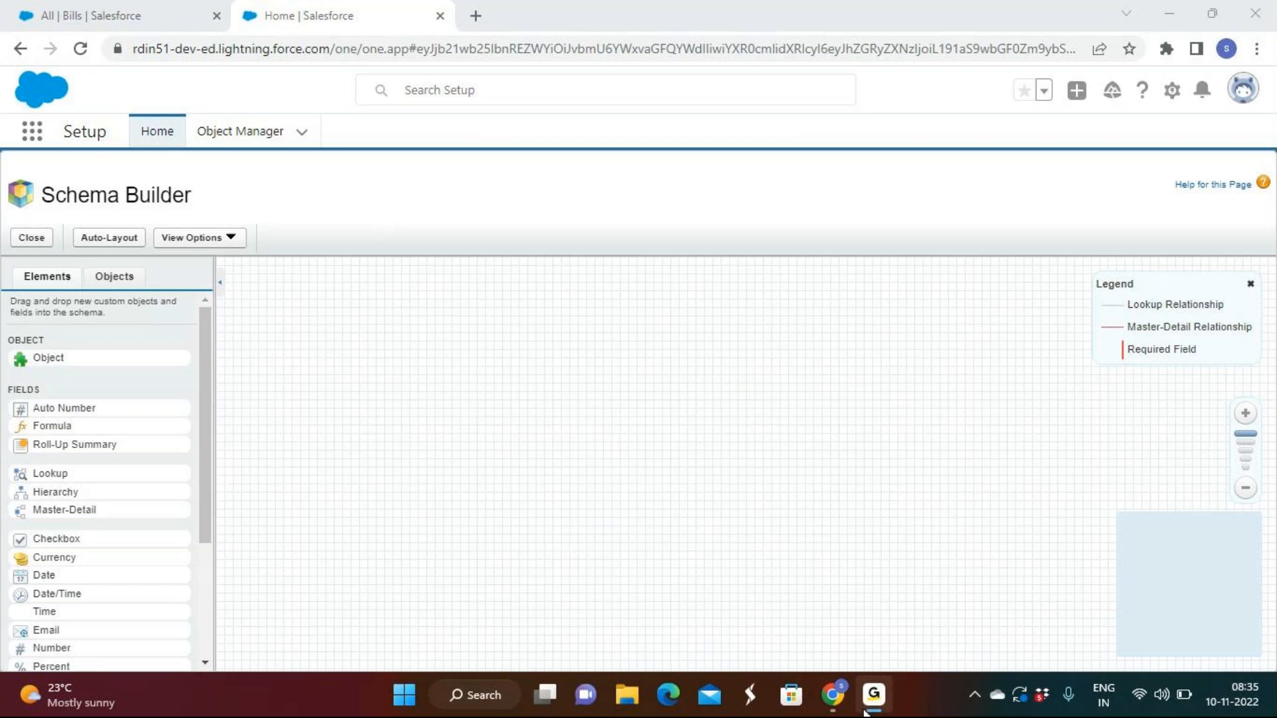